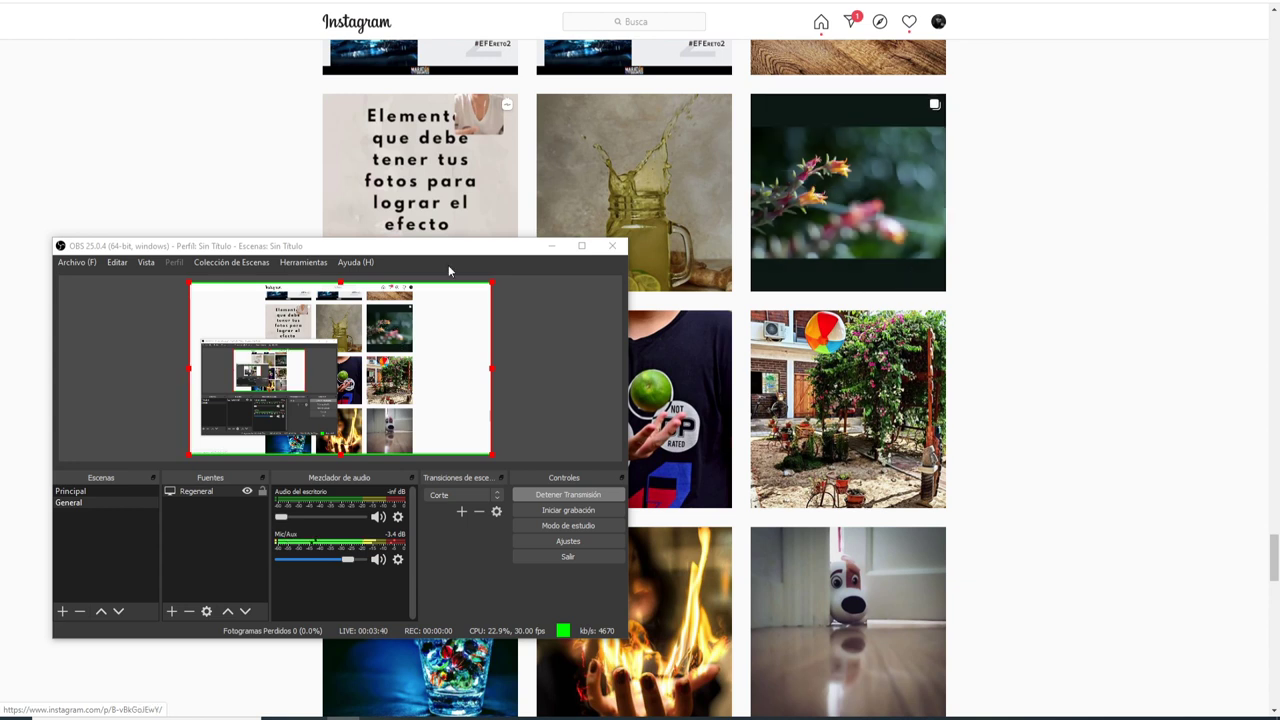
Minimize the OBS window to reveal the Instagram hashtag photo grid.
left_click(551, 245)
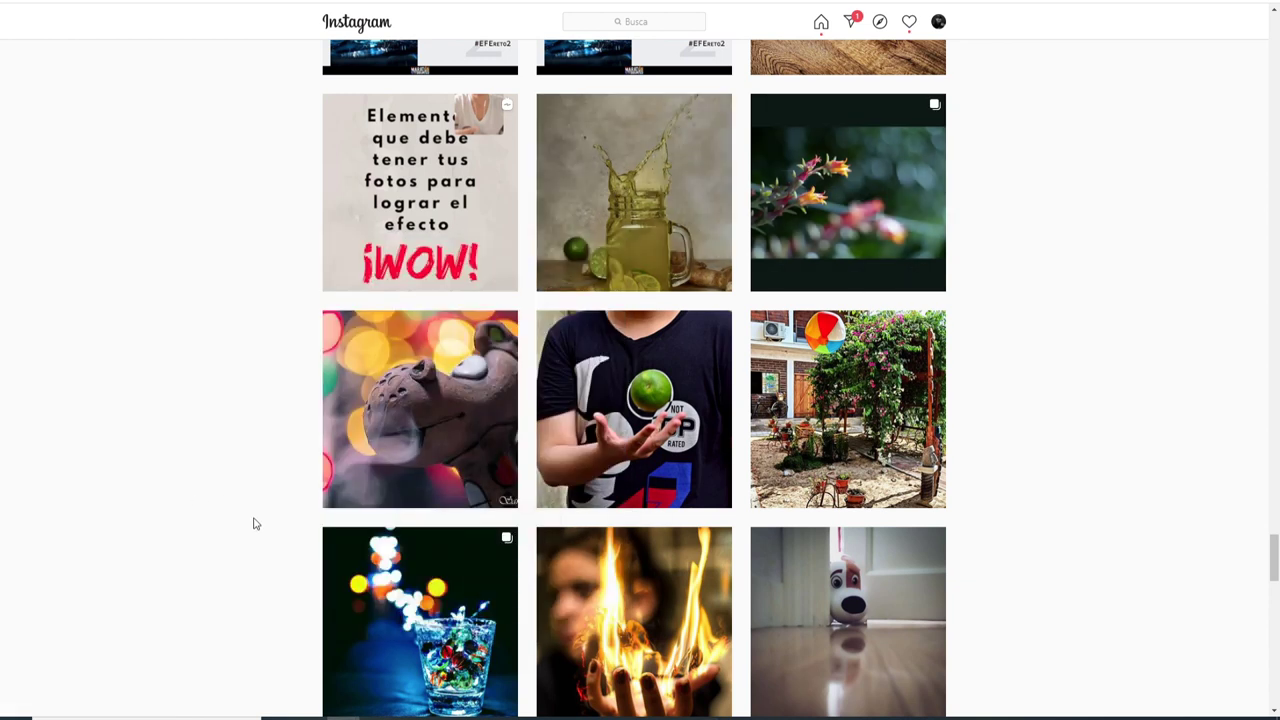
mouse_move(420, 600)
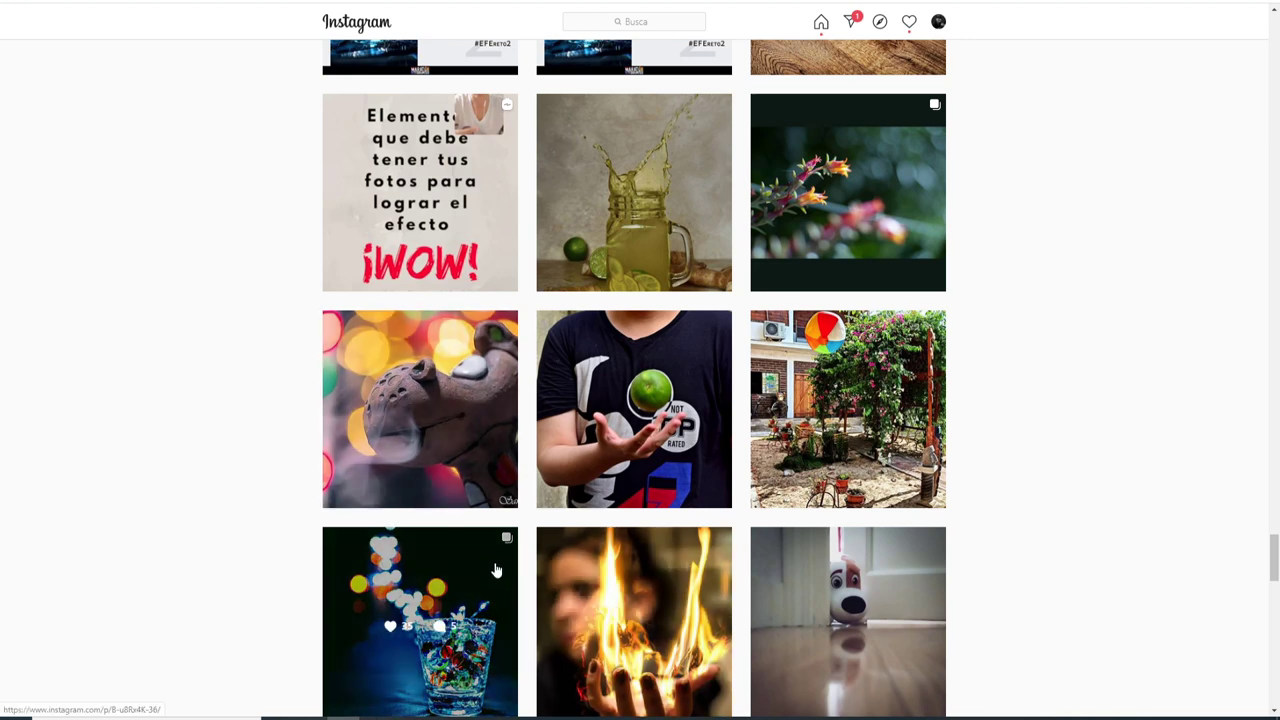
left_click(444, 565)
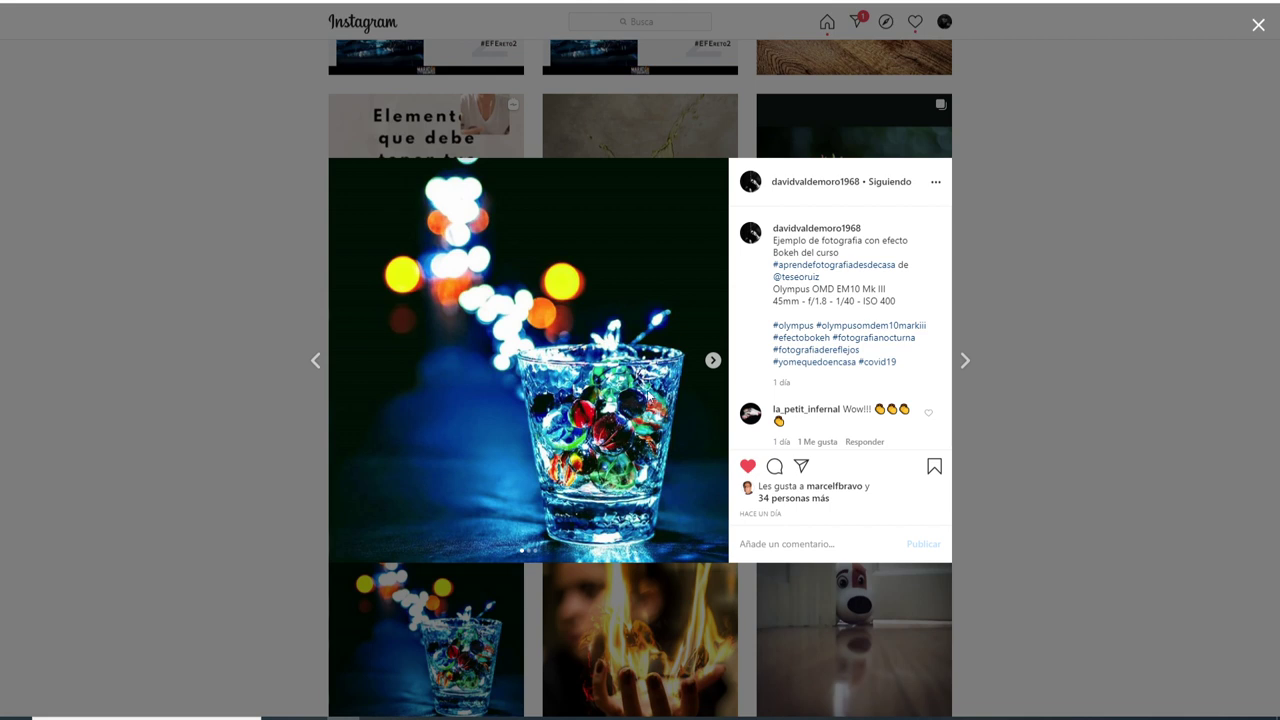
left_click(711, 361)
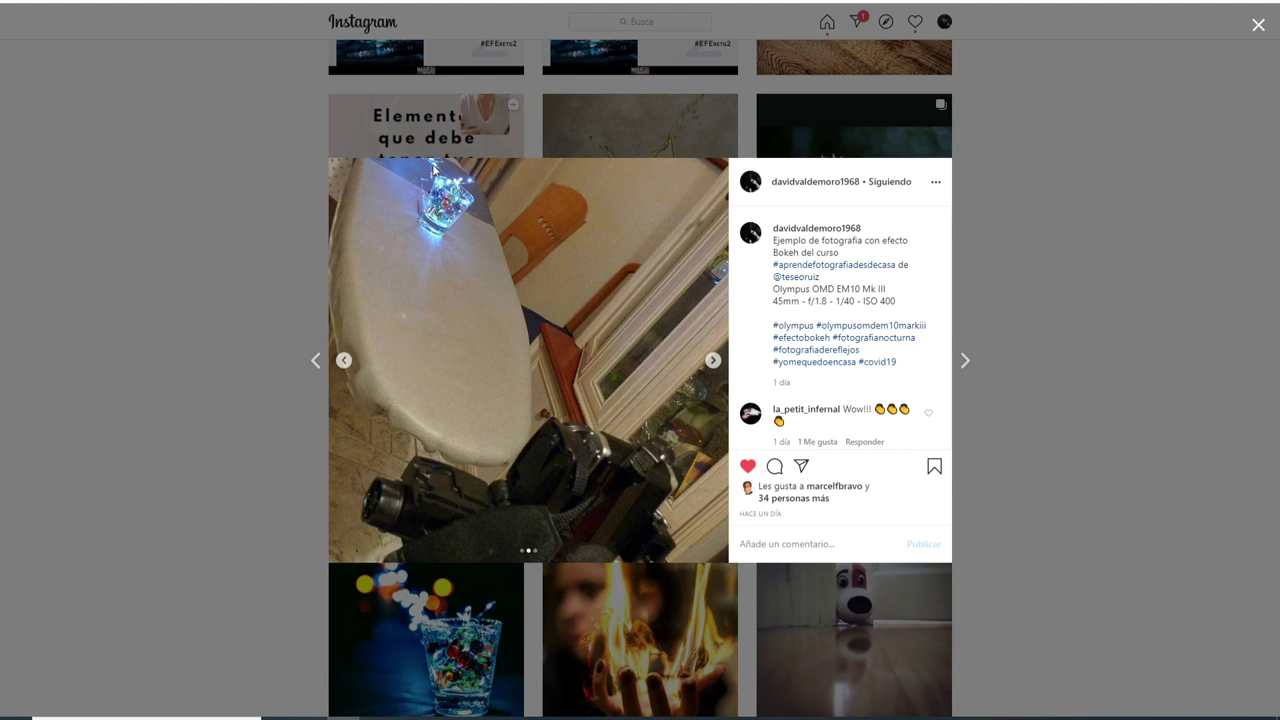
left_click(712, 361)
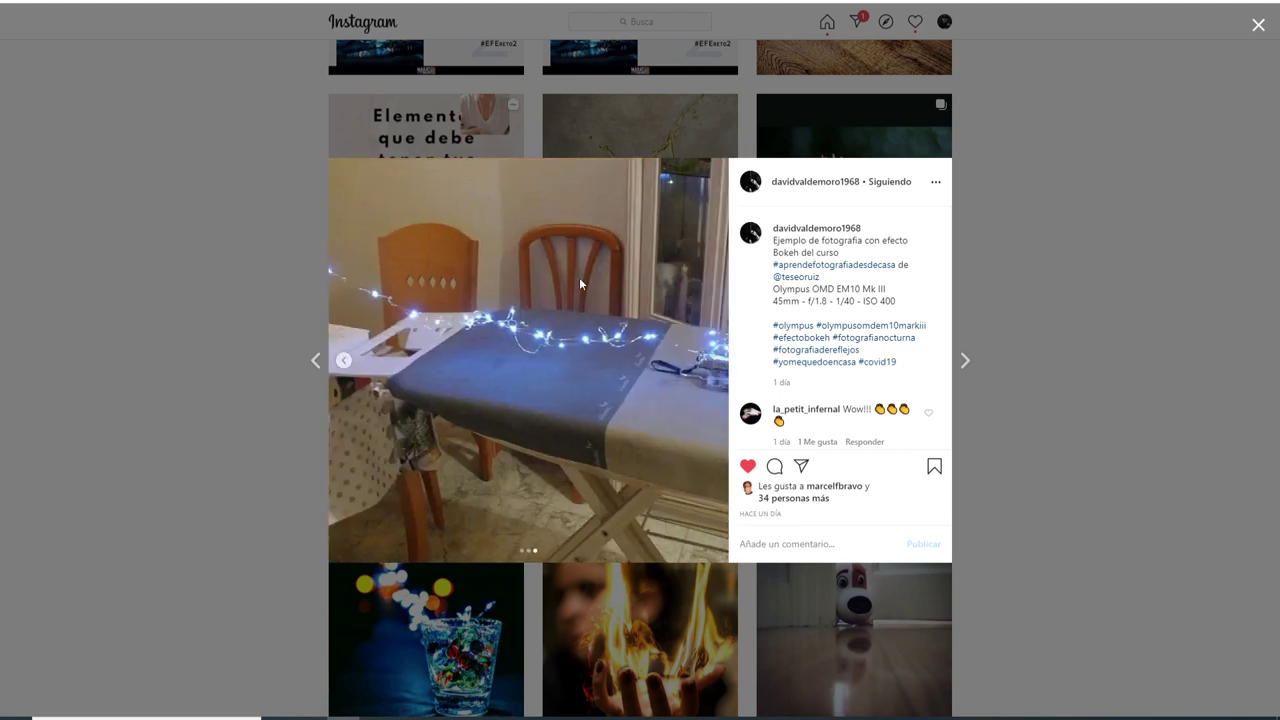
left_click(344, 362)
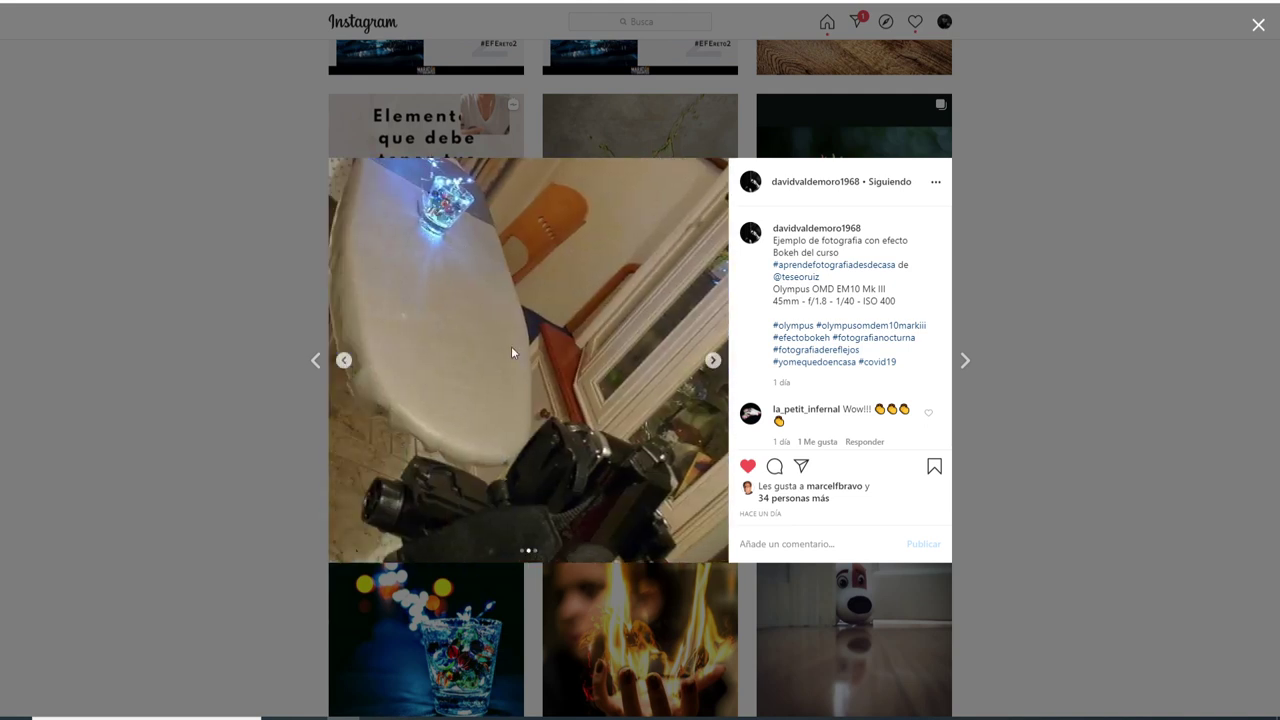
left_click(710, 362)
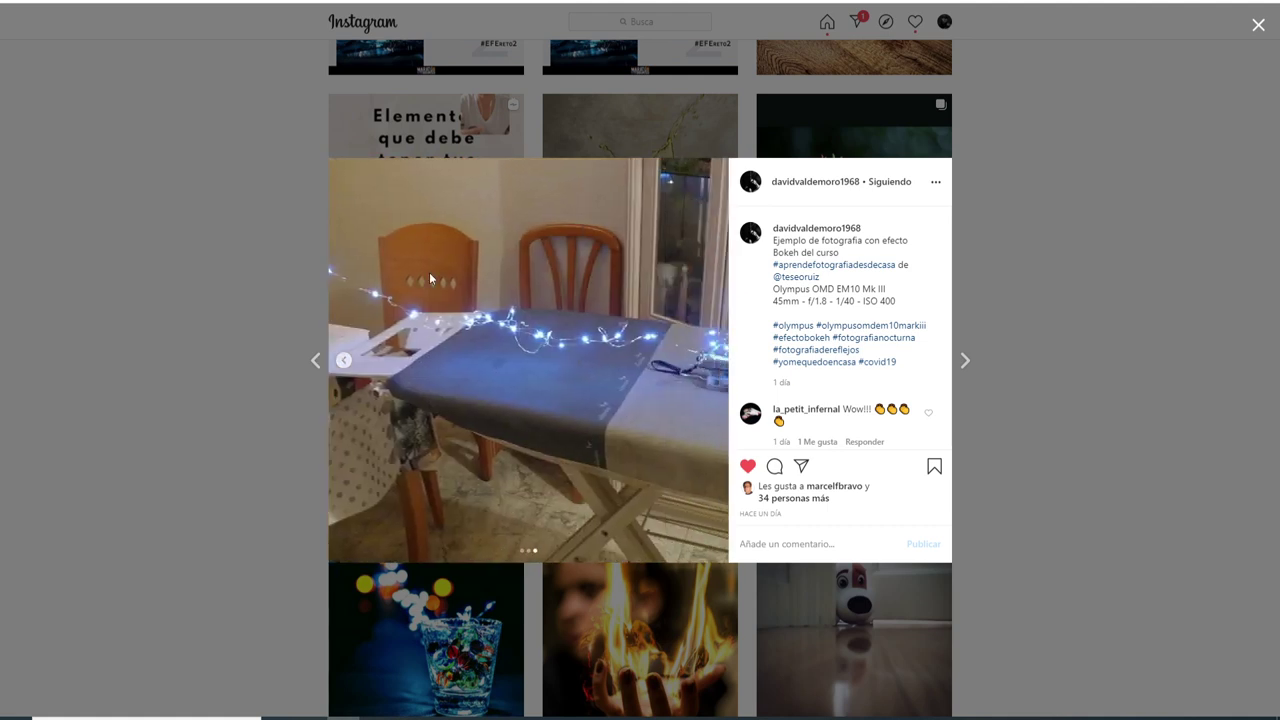
left_click(345, 360)
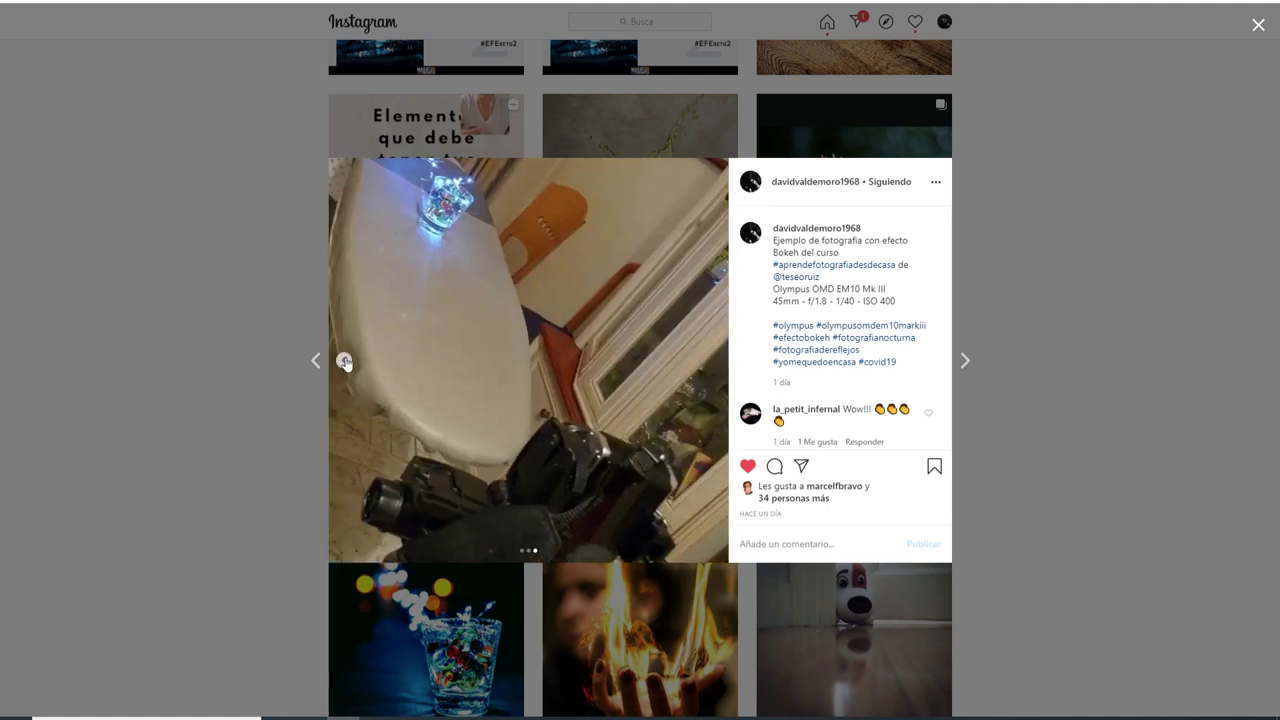
left_click(344, 360)
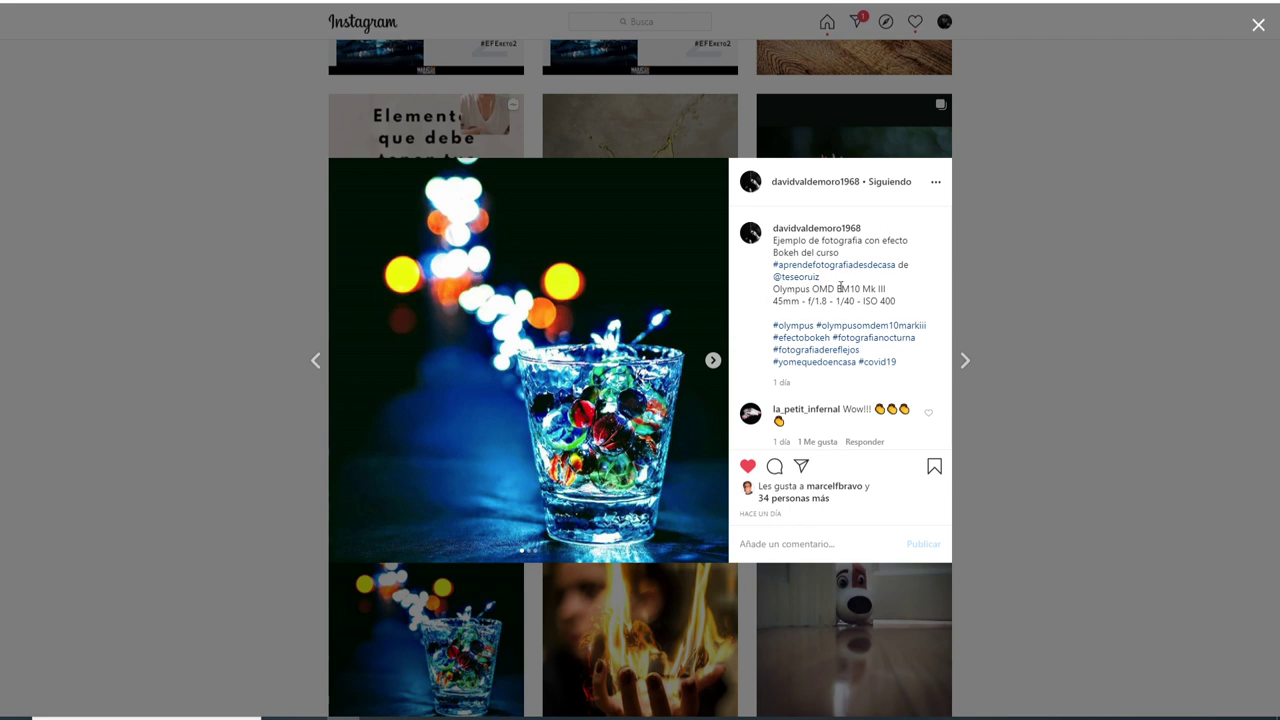
left_click(1032, 257)
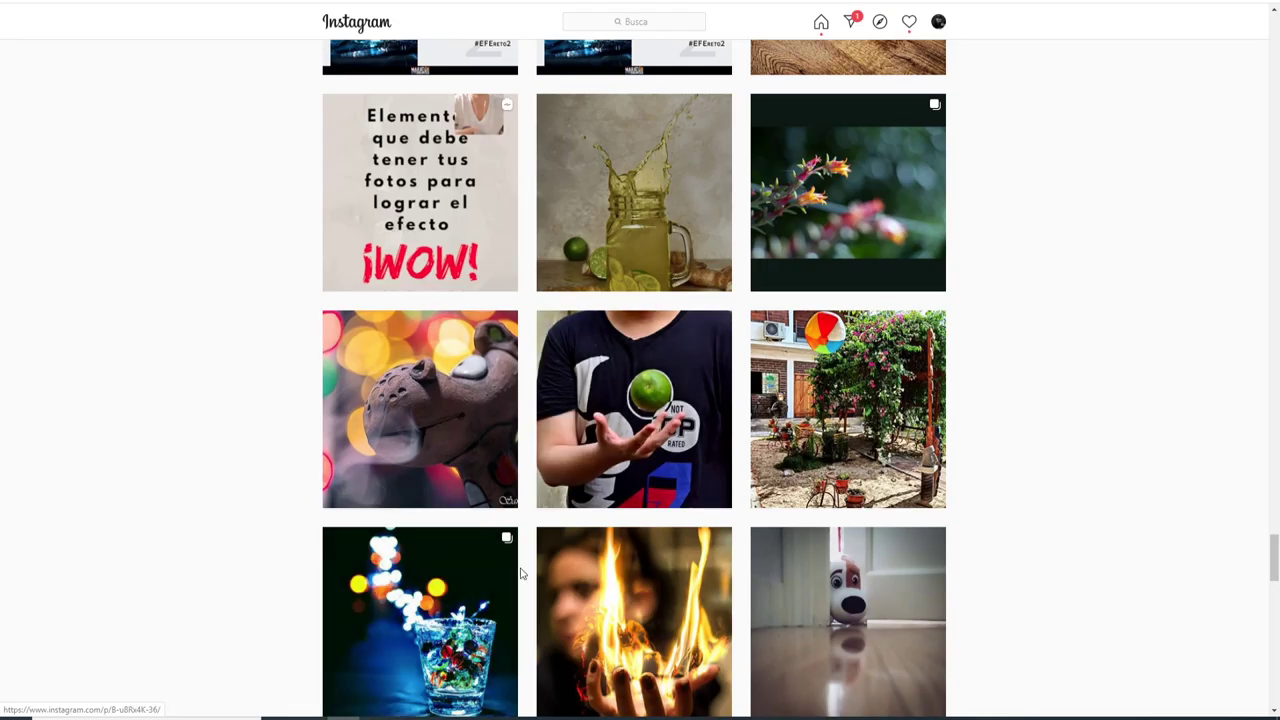
left_click(792, 383)
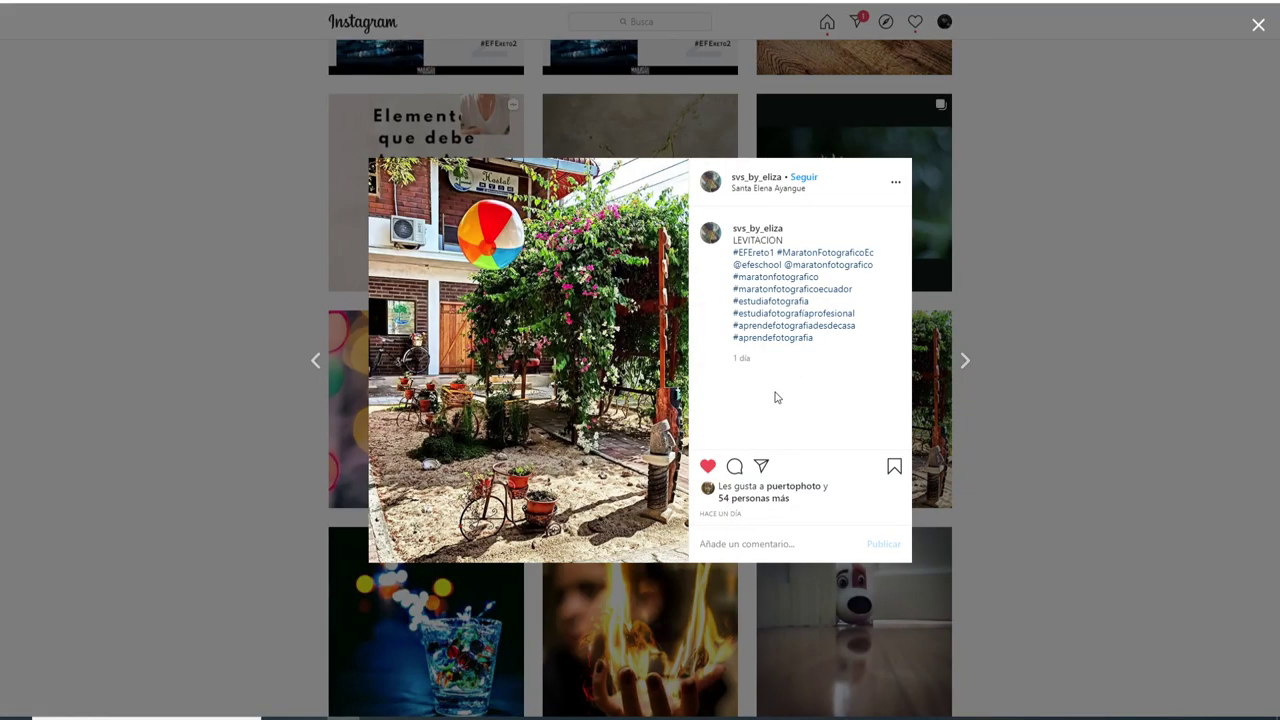
left_click(316, 361)
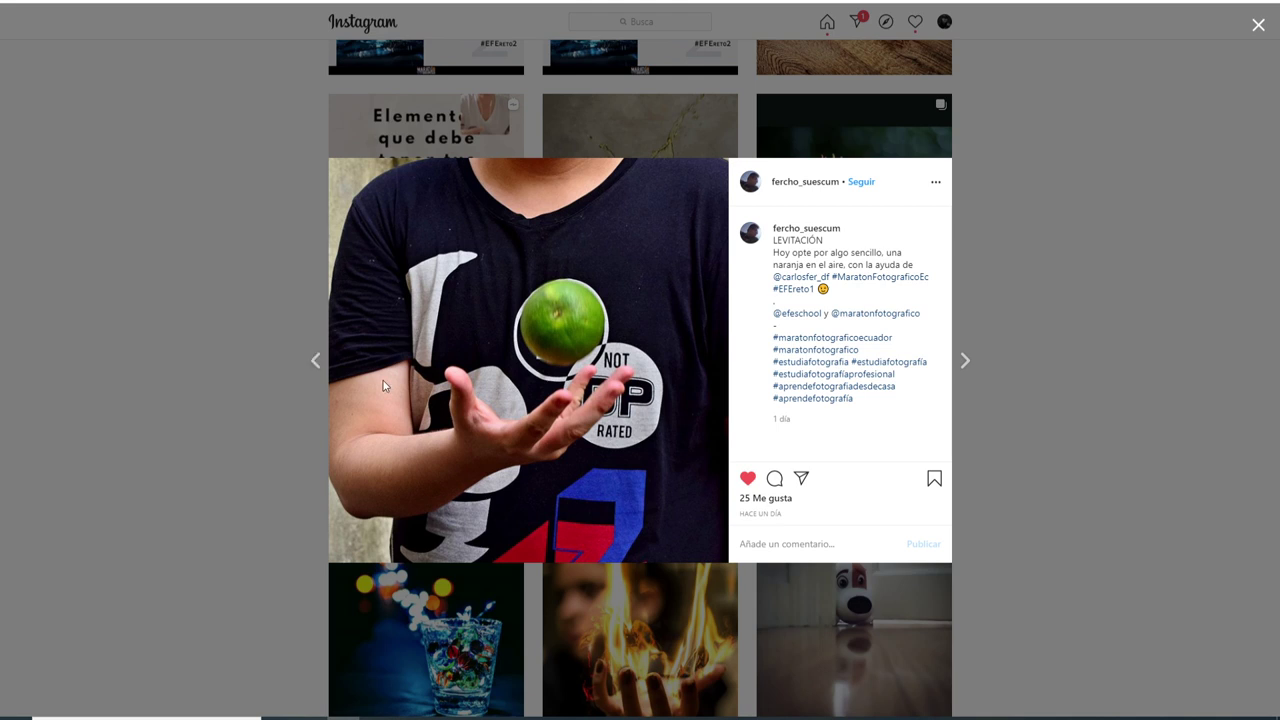
left_click(315, 362)
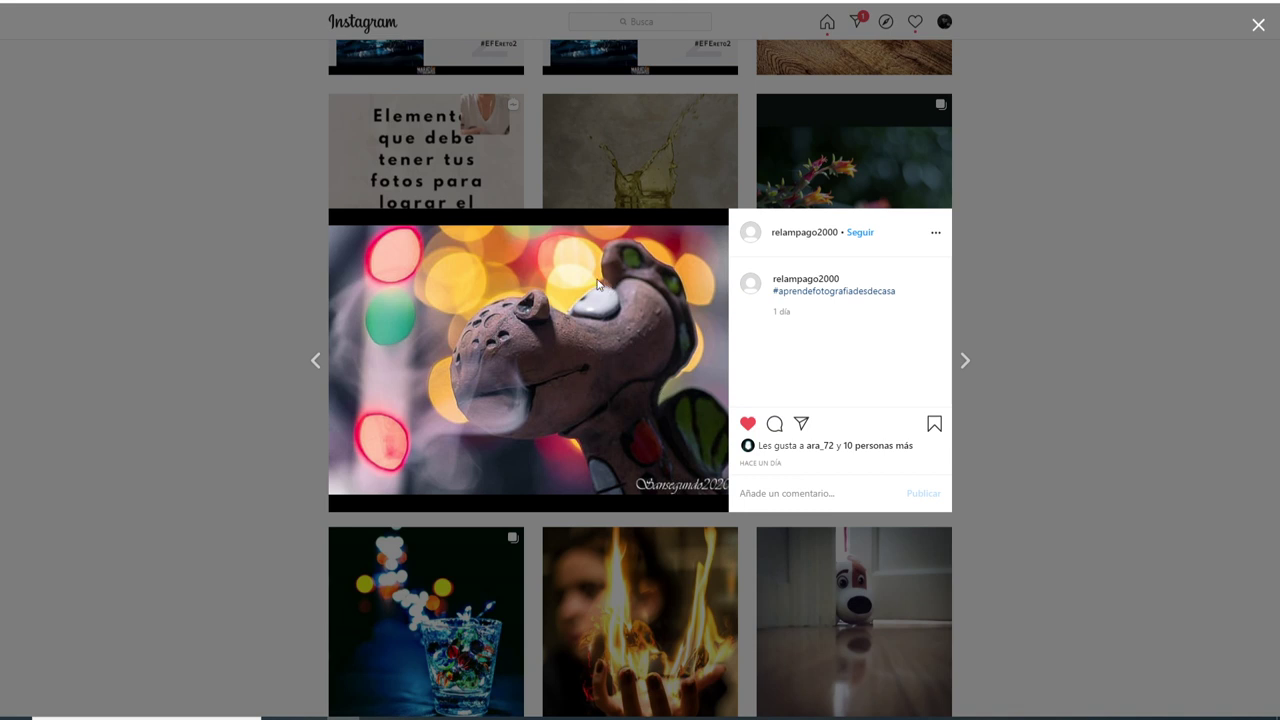
left_click(303, 365)
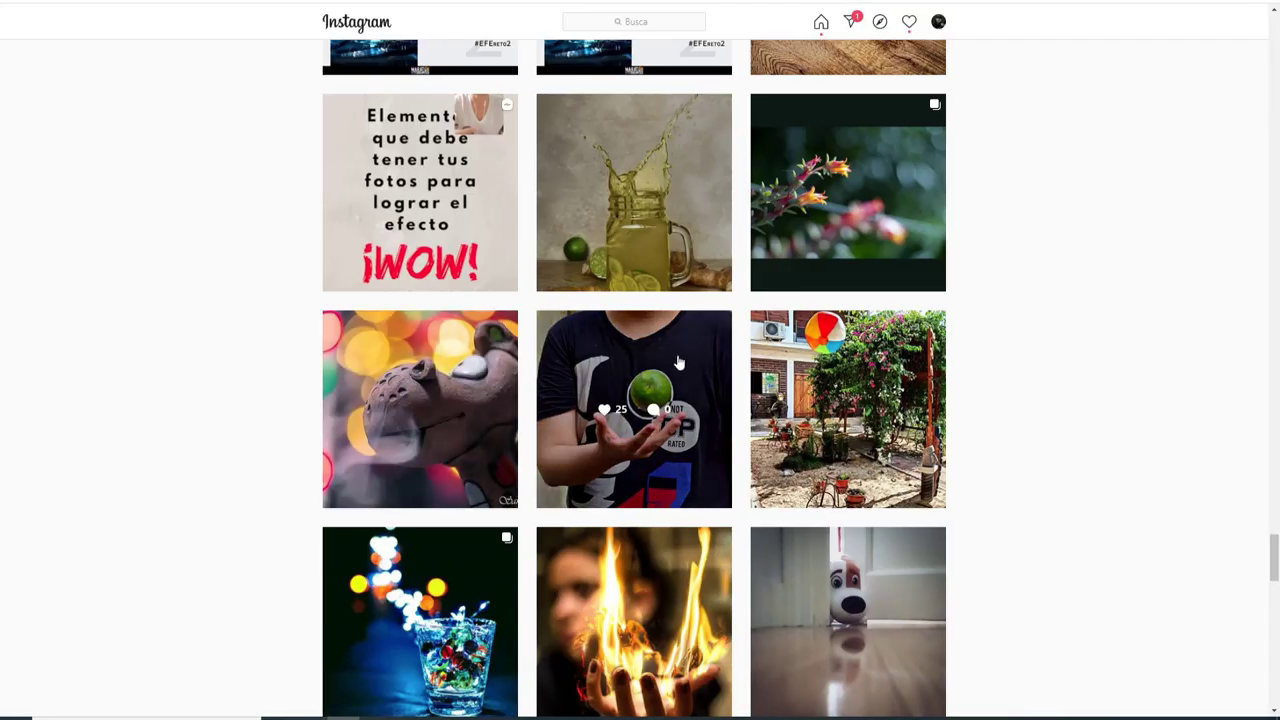
scroll(678, 362, "up", 1)
left_click(831, 229)
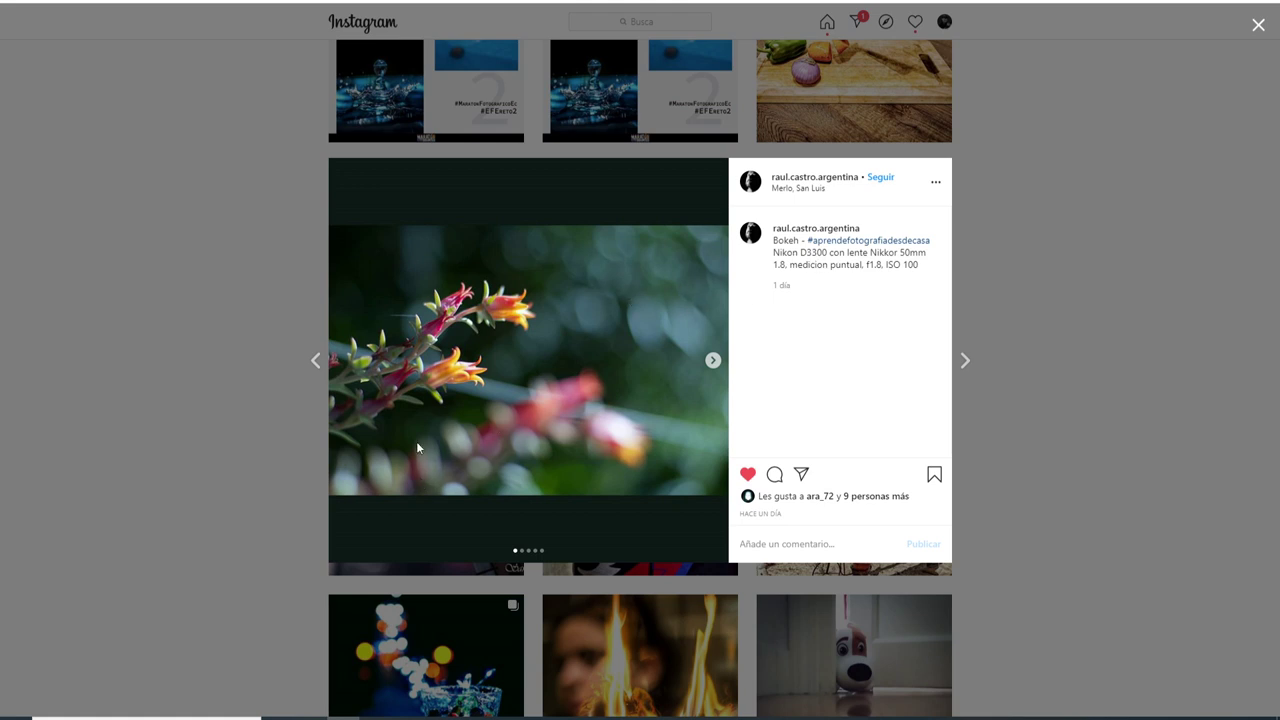
left_click(712, 360)
left_click(346, 364)
left_click(713, 361)
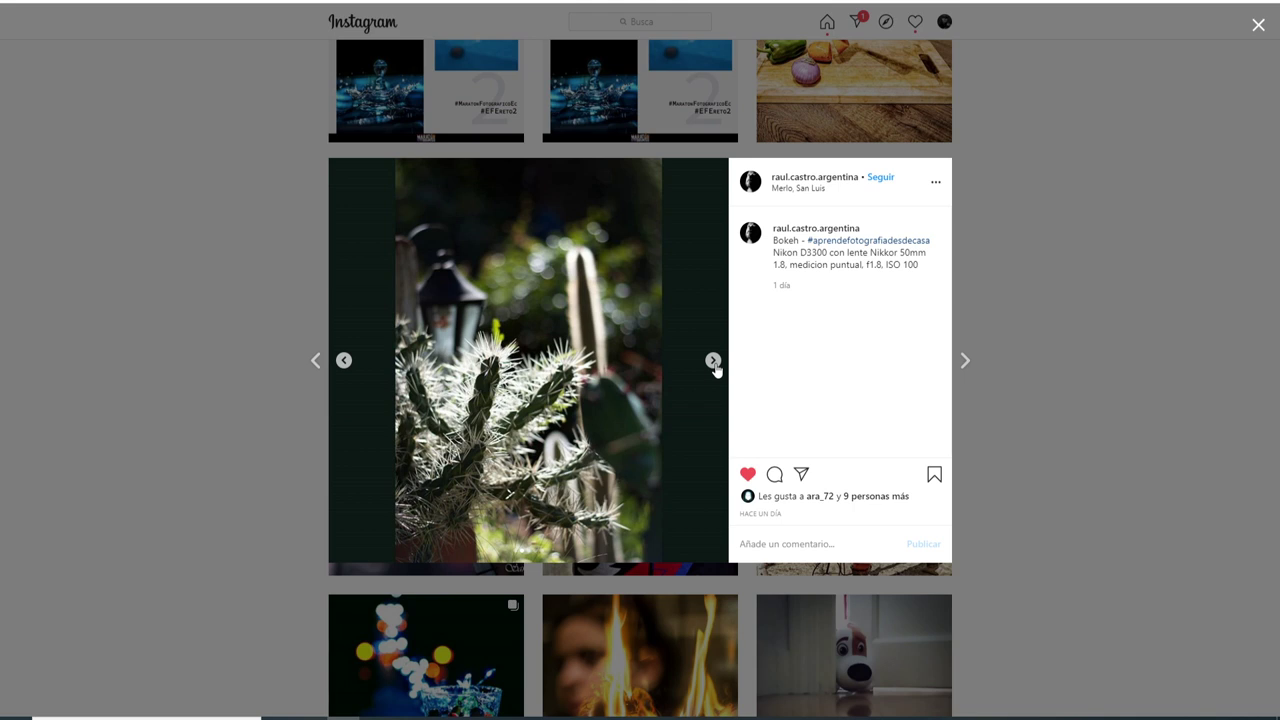
left_click(713, 362)
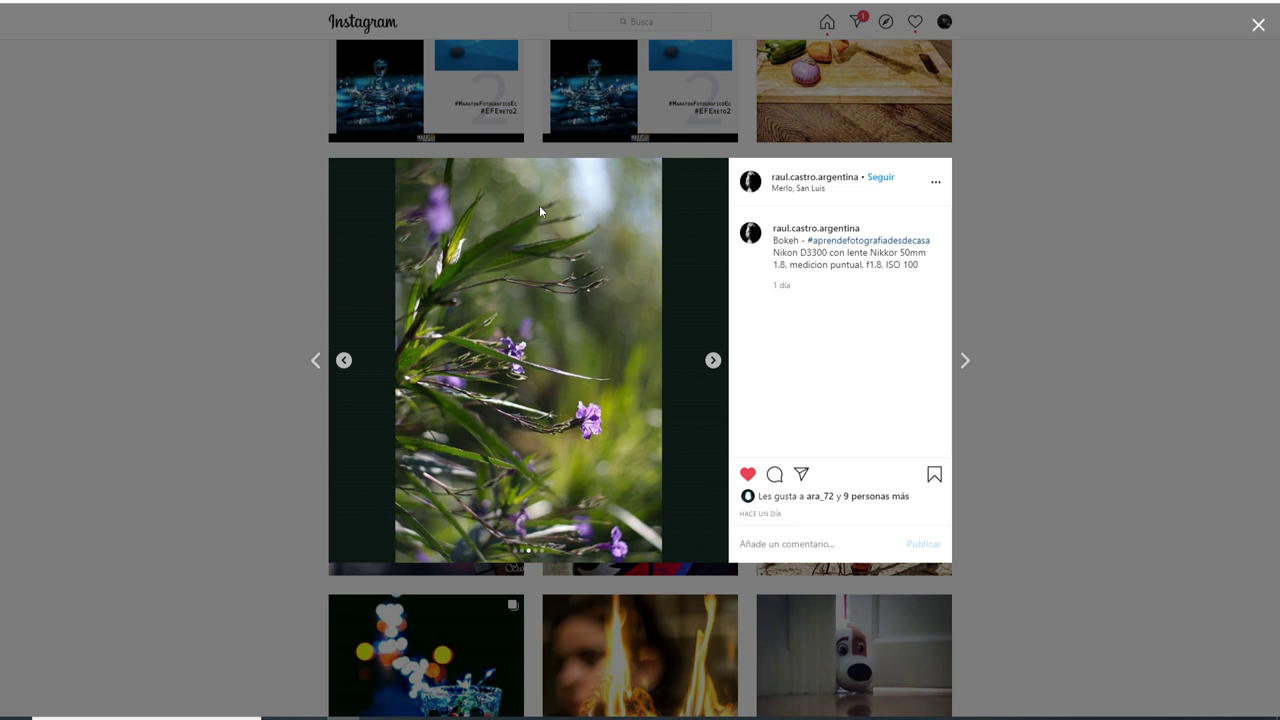
left_click(712, 364)
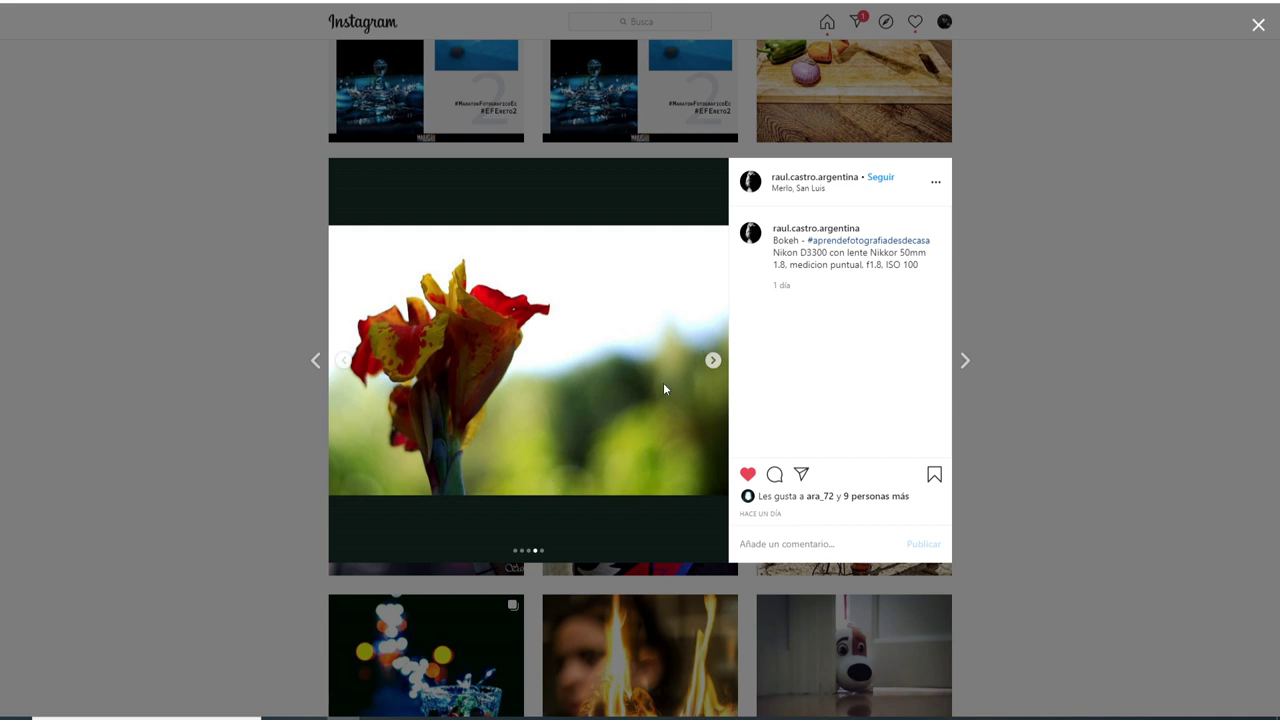
left_click(713, 360)
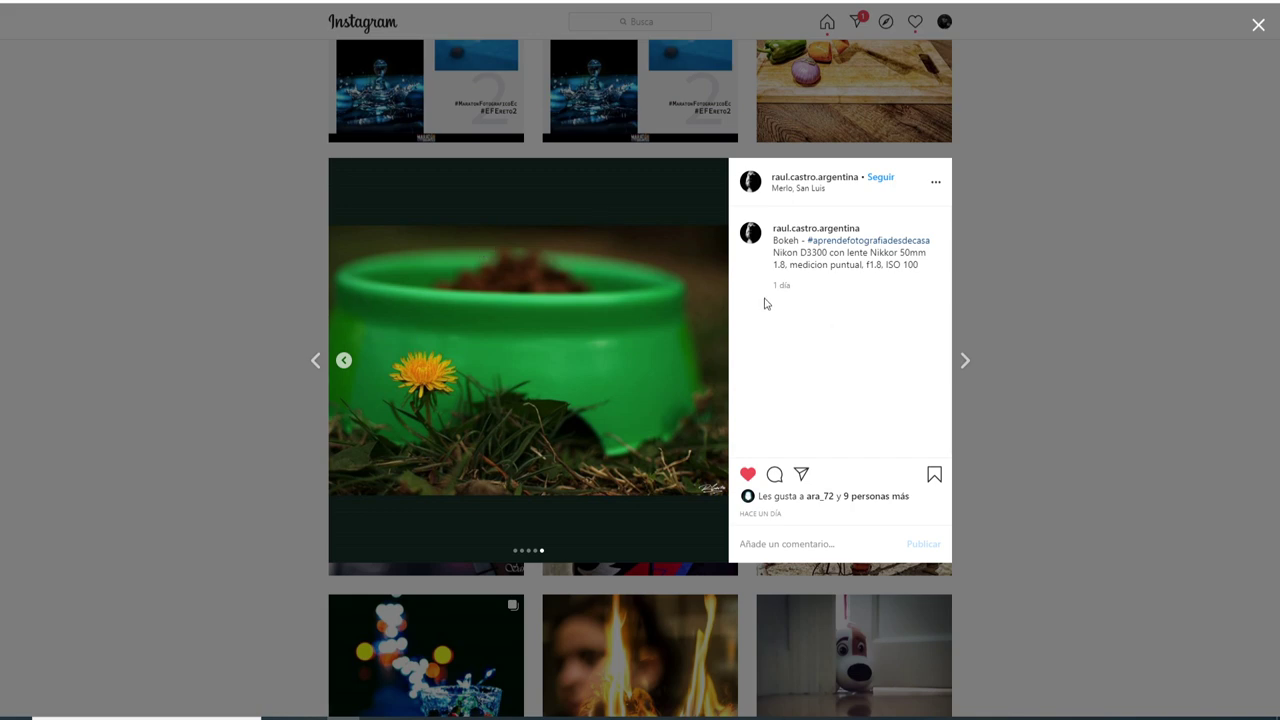
left_click(1006, 186)
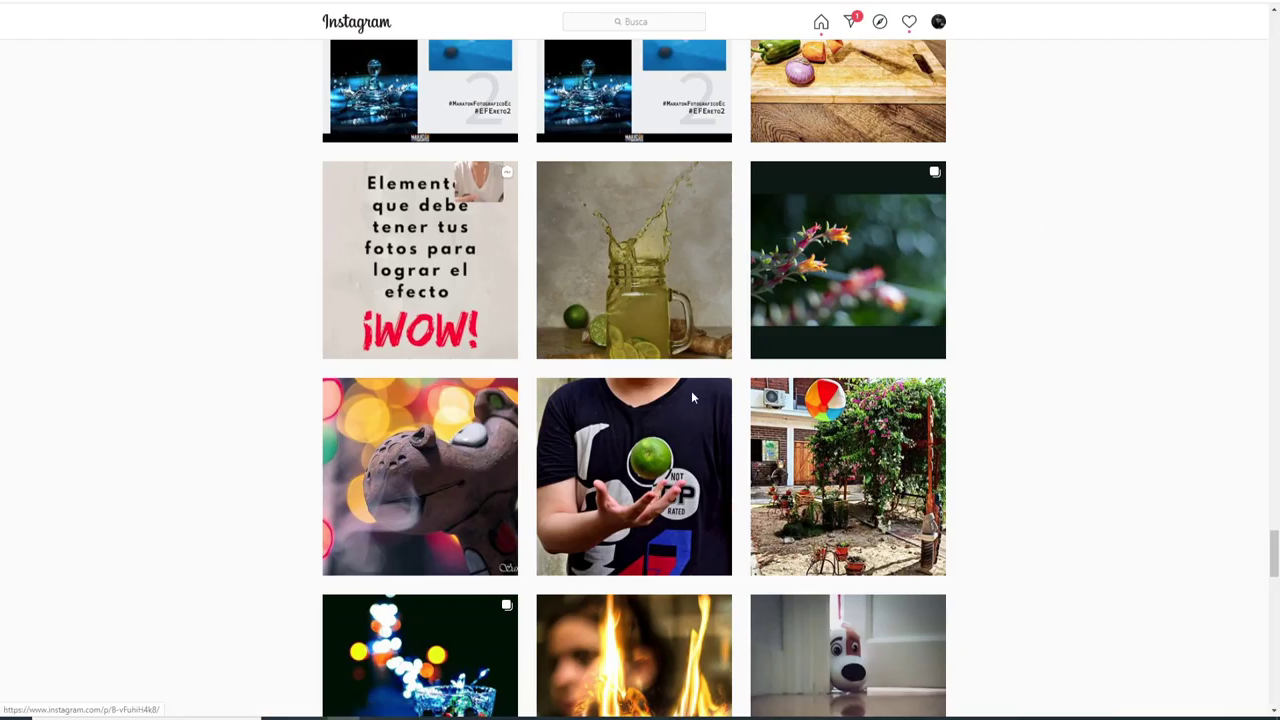
left_click(728, 258)
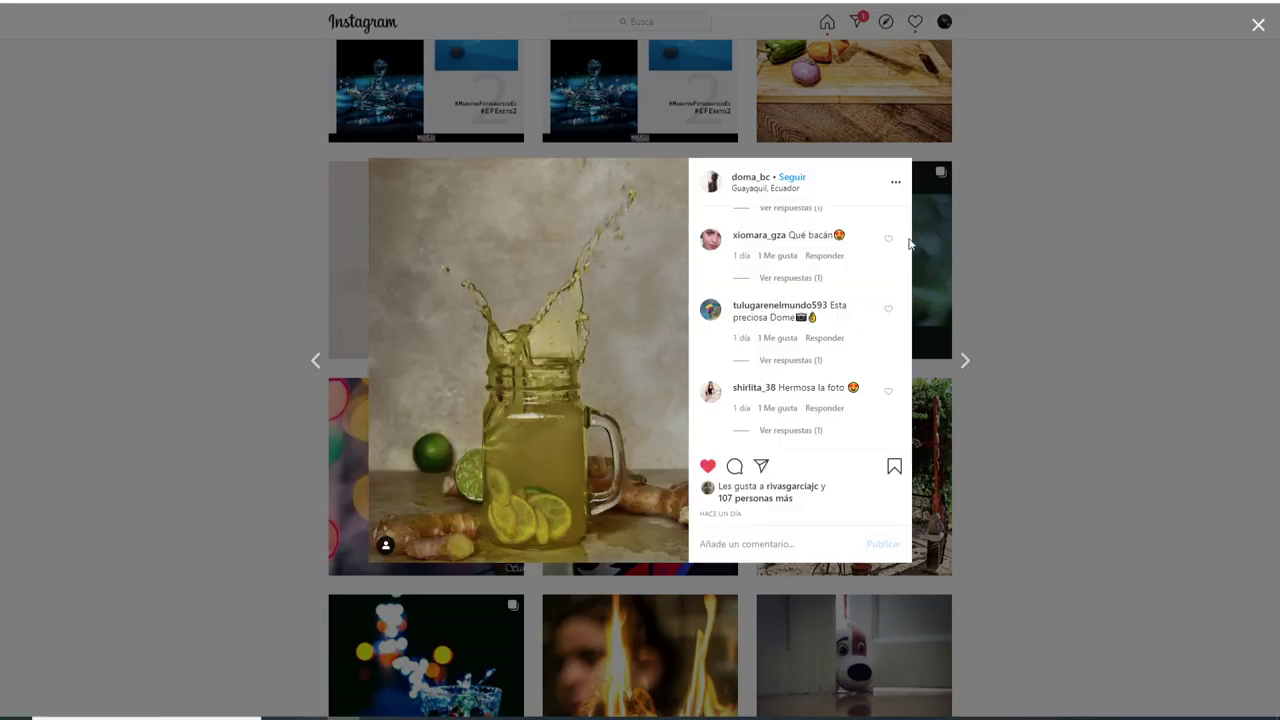
scroll(906, 250, "up", 3)
scroll(906, 270, "up", 2)
left_click(1017, 226)
scroll(1017, 226, "up", 2)
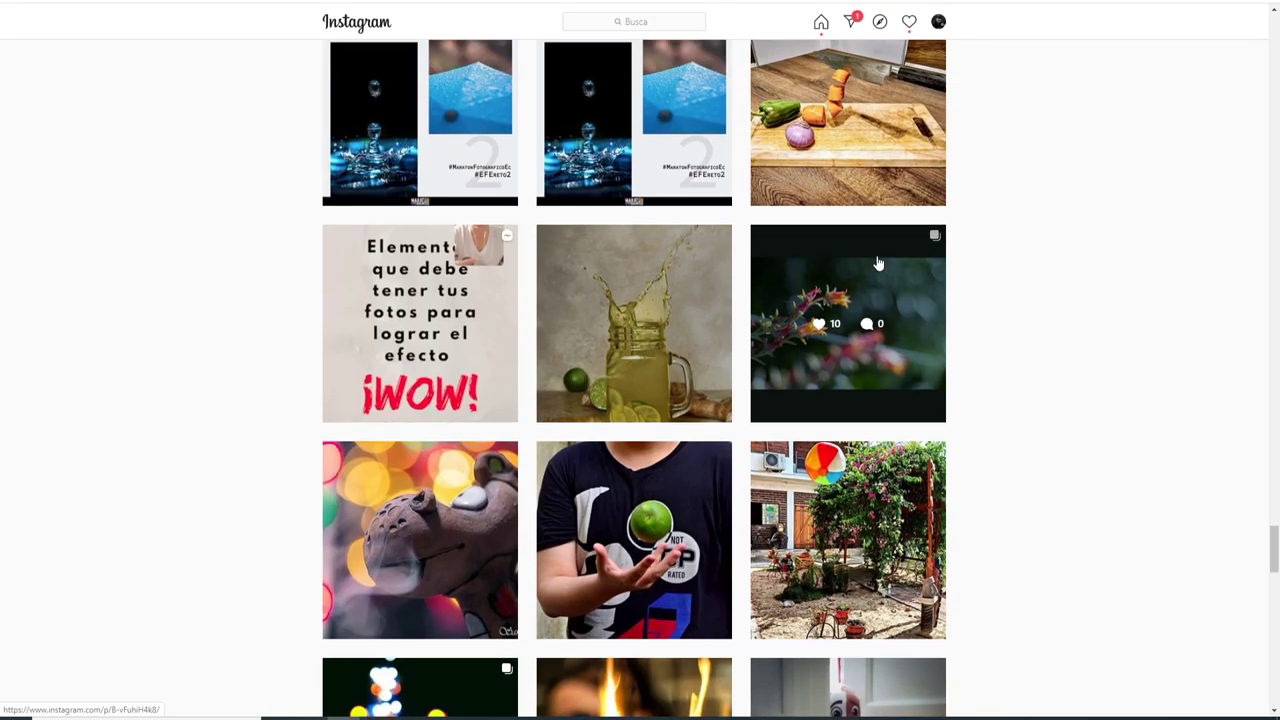
left_click(789, 191)
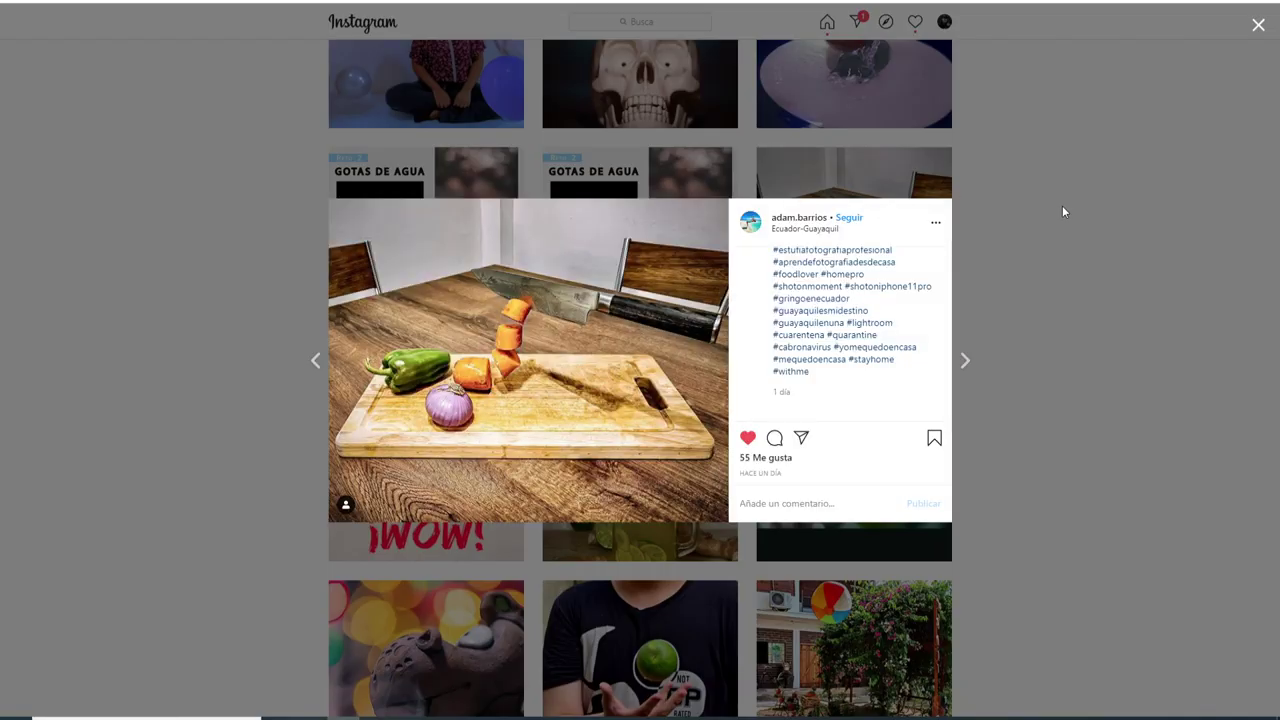
left_click(1062, 205)
scroll(529, 449, "up", 1)
scroll(850, 505, "up", 2)
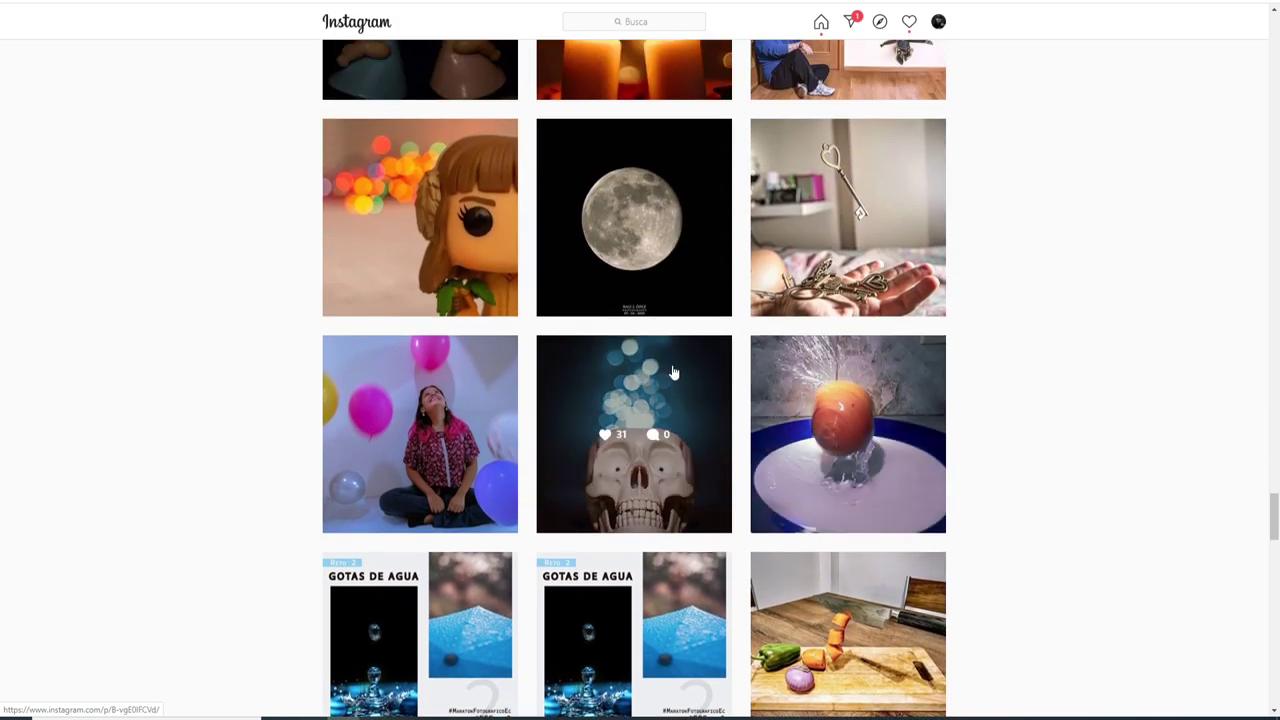
left_click(677, 366)
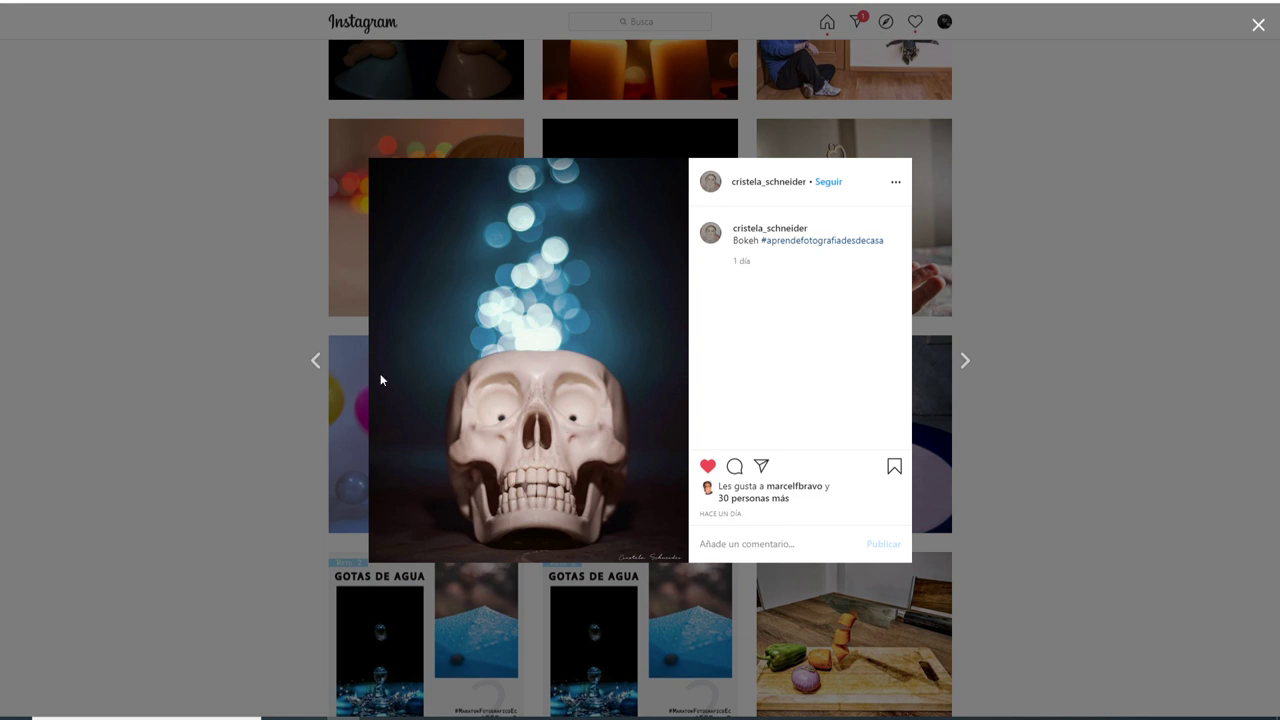
left_click(200, 358)
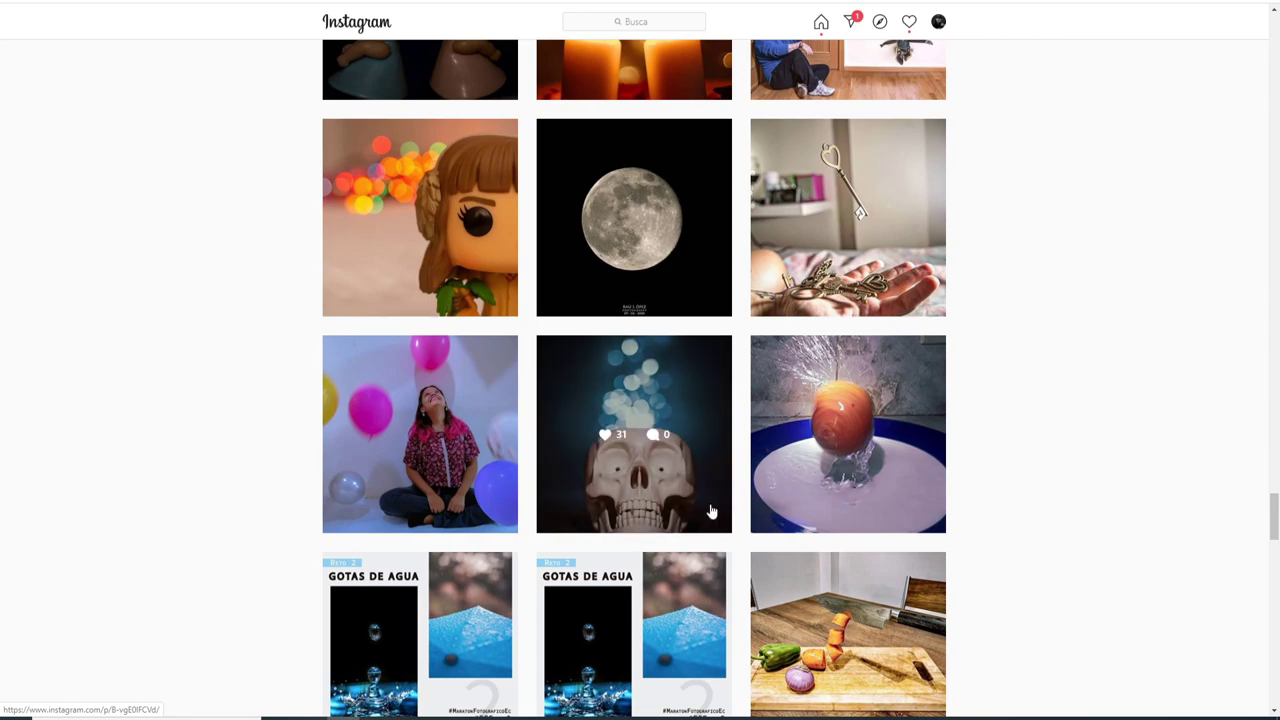
View and close the balloons post, then the doll bokeh post.
scroll(710, 512, "up", 1)
left_click(500, 477)
left_click(1070, 301)
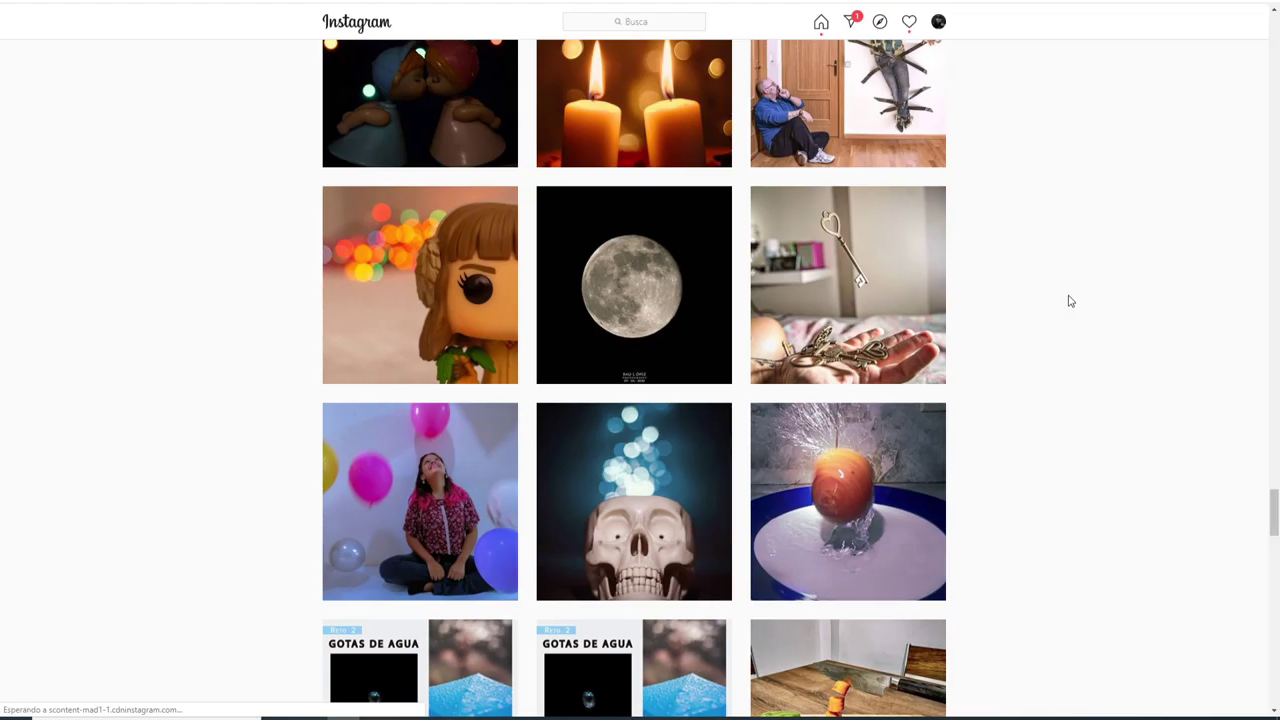
scroll(1070, 301, "up", 1)
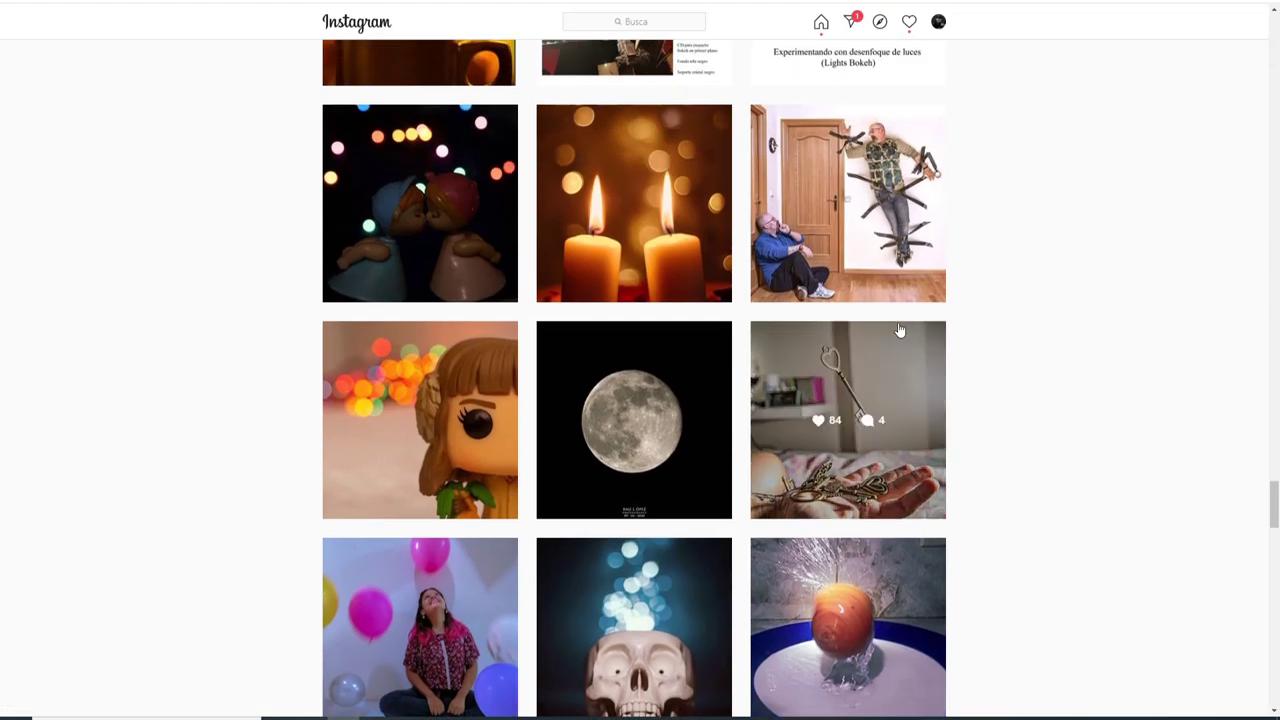
left_click(470, 380)
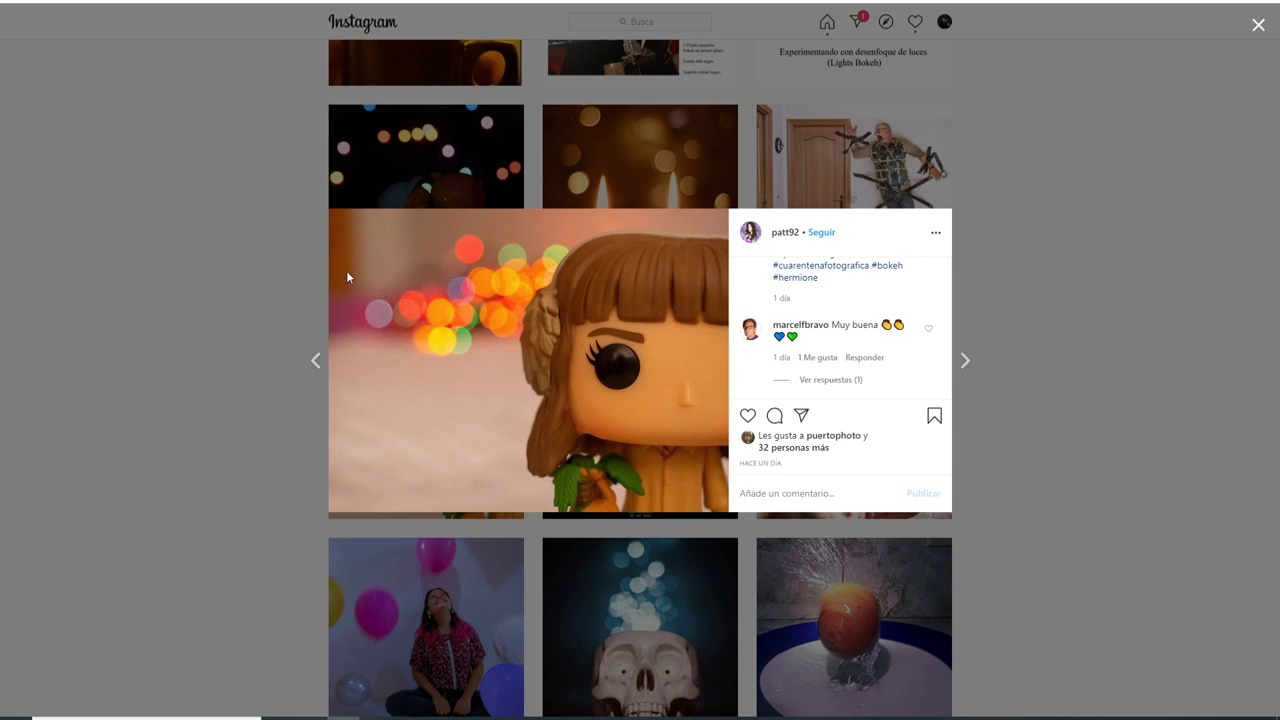
left_click(1062, 305)
View the man-taped-to-the-wall post with 109 likes, then close it.
scroll(1000, 330, "up", 2)
left_click(785, 388)
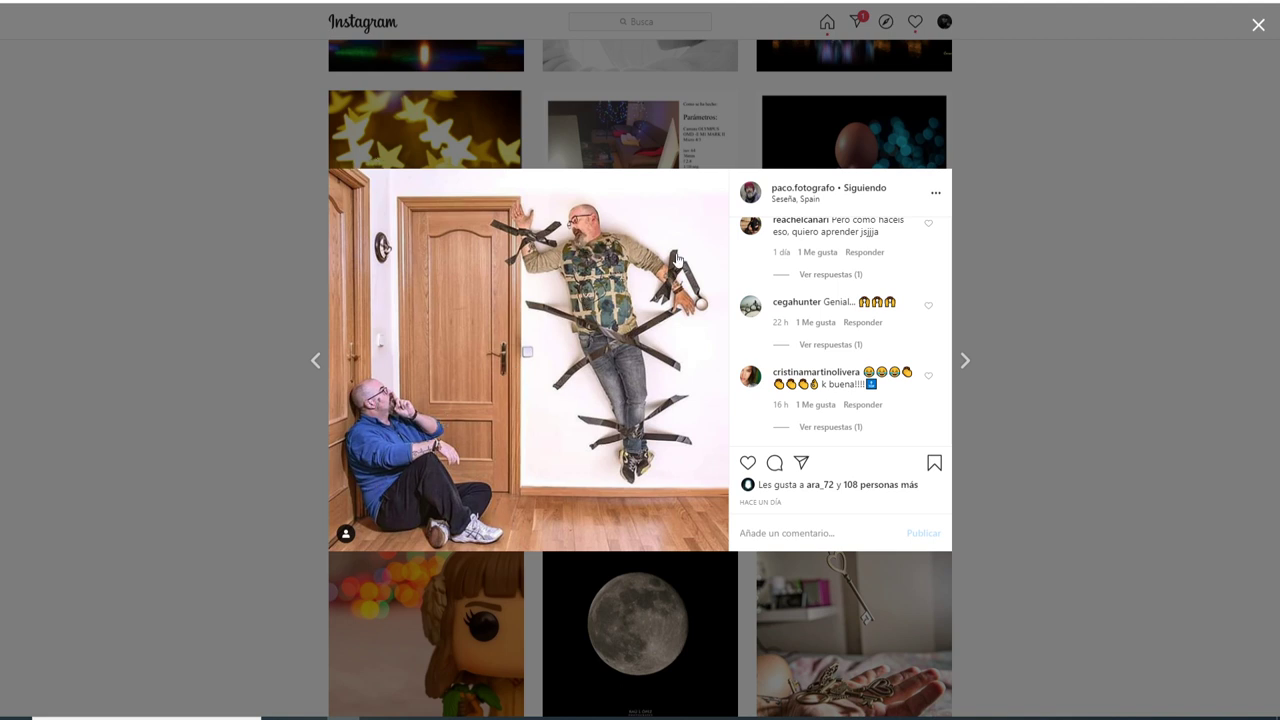
left_click(1138, 334)
scroll(1074, 351, "up", 1)
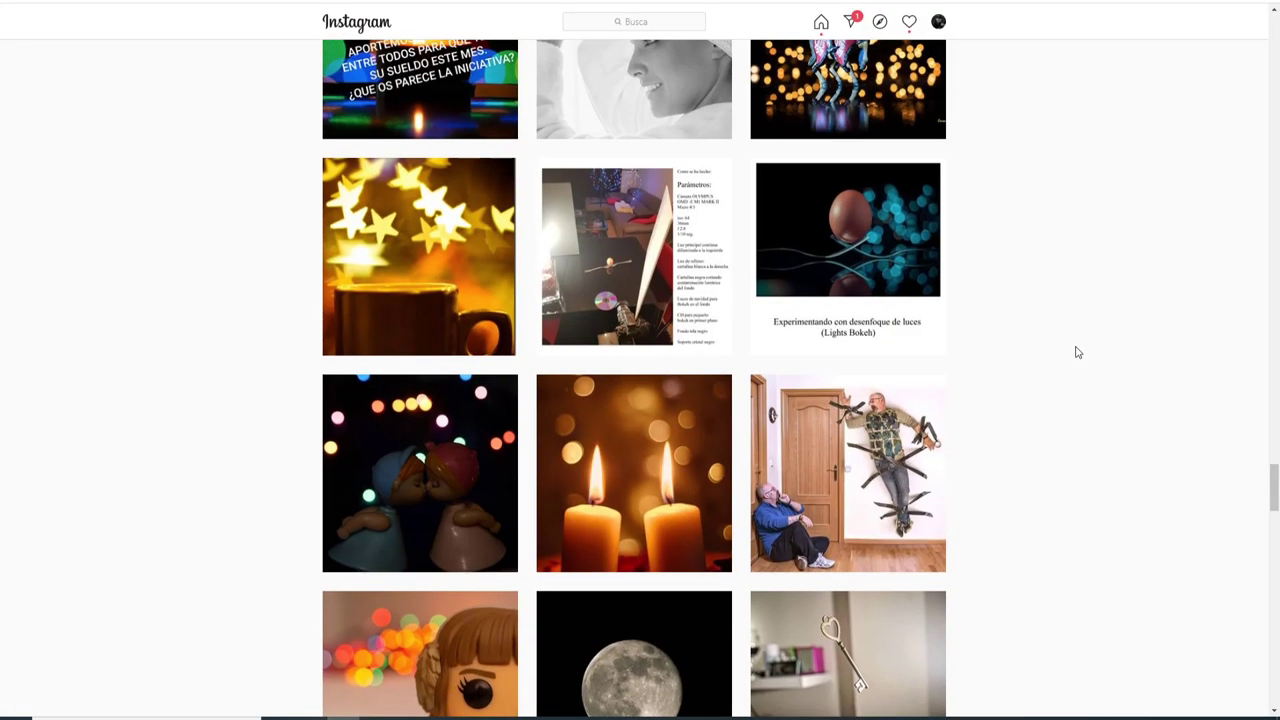
Open the two-candles bokeh post tagged #aprendefotografiadesdecasa.
left_click(660, 405)
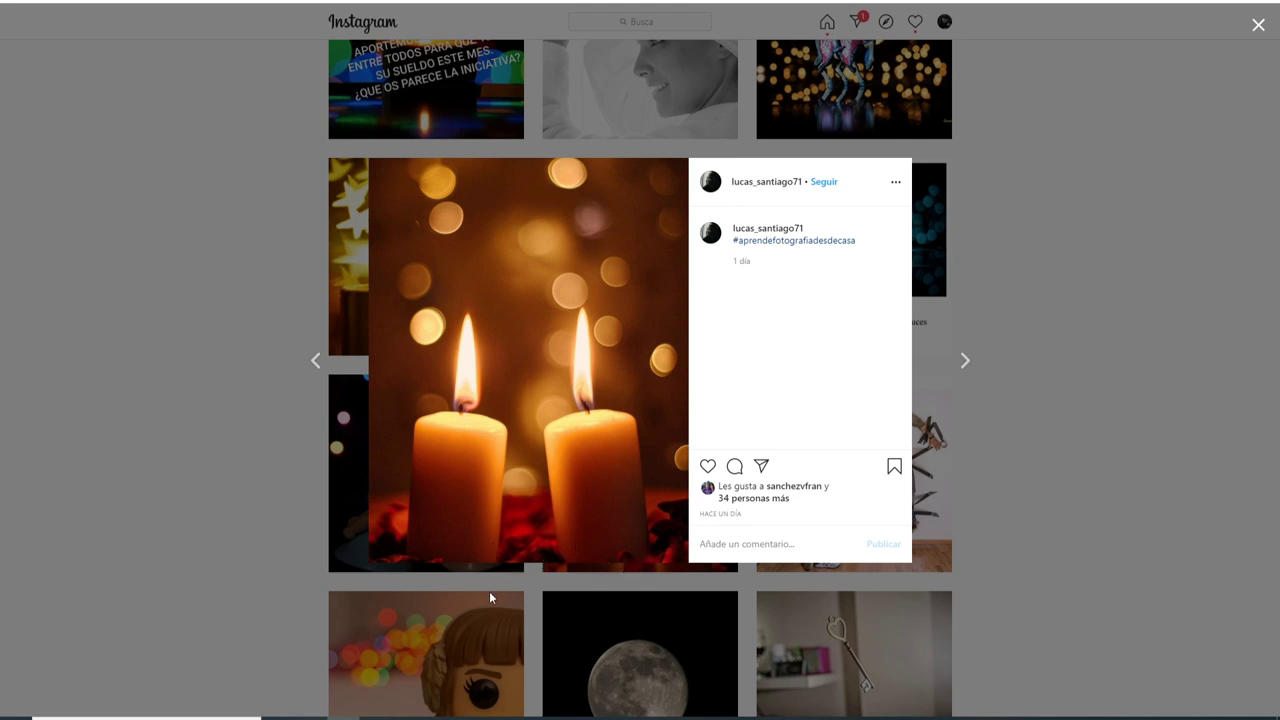
Close the two-candles post after reviewing it.
left_click(249, 471)
Open the kissing-dolls post and bring its 'Boca a bokeh' caption into view.
left_click(462, 424)
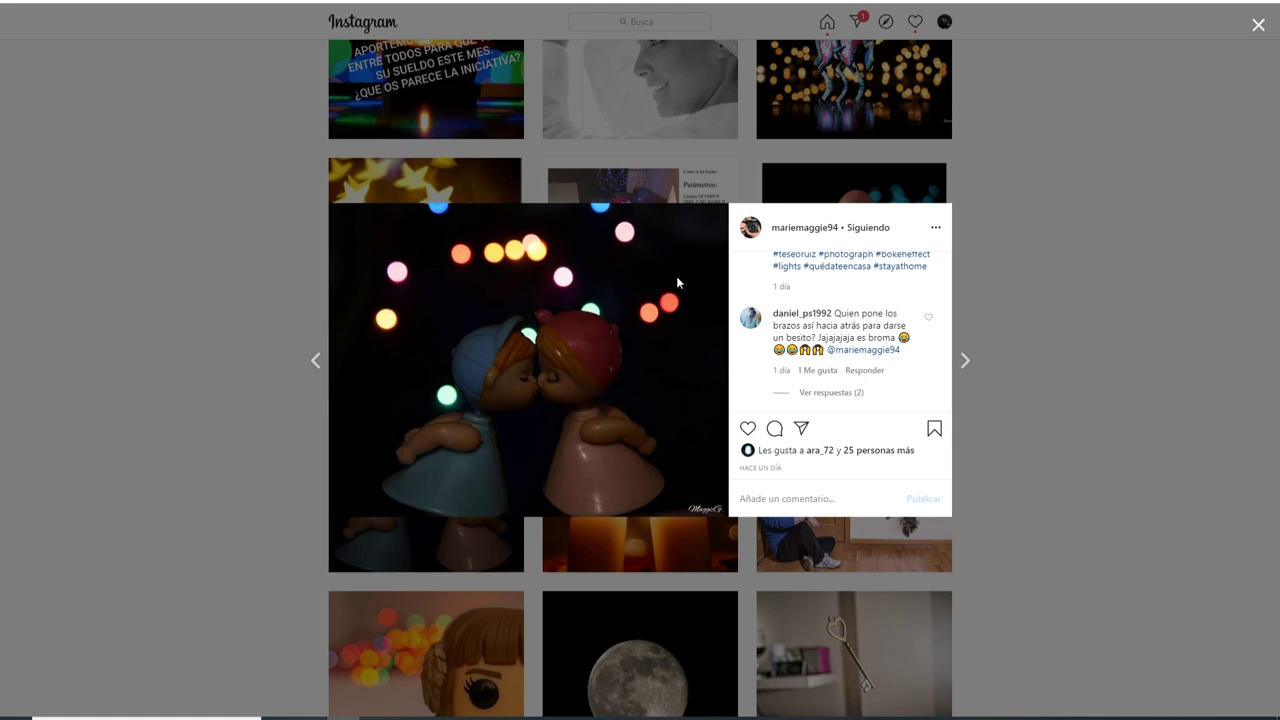
scroll(819, 302, "up", 2)
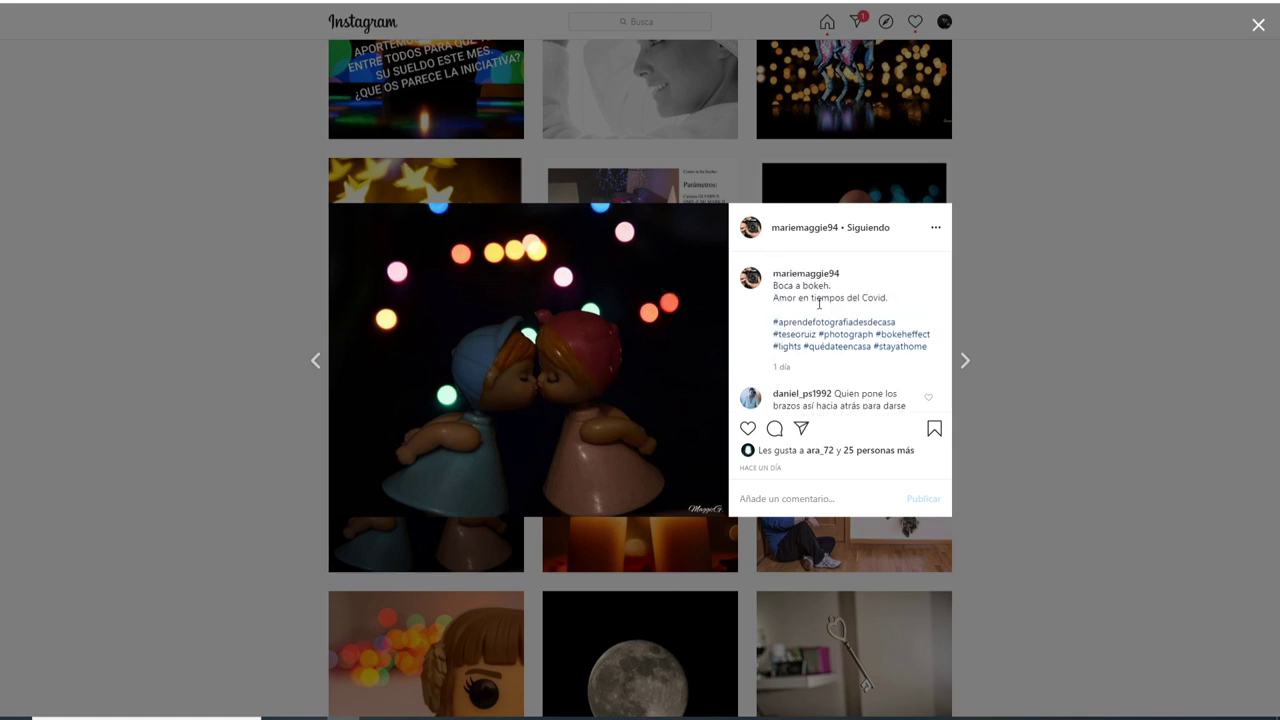
Close the kissing-dolls post, then view and close the egg-on-forks post.
left_click(1046, 297)
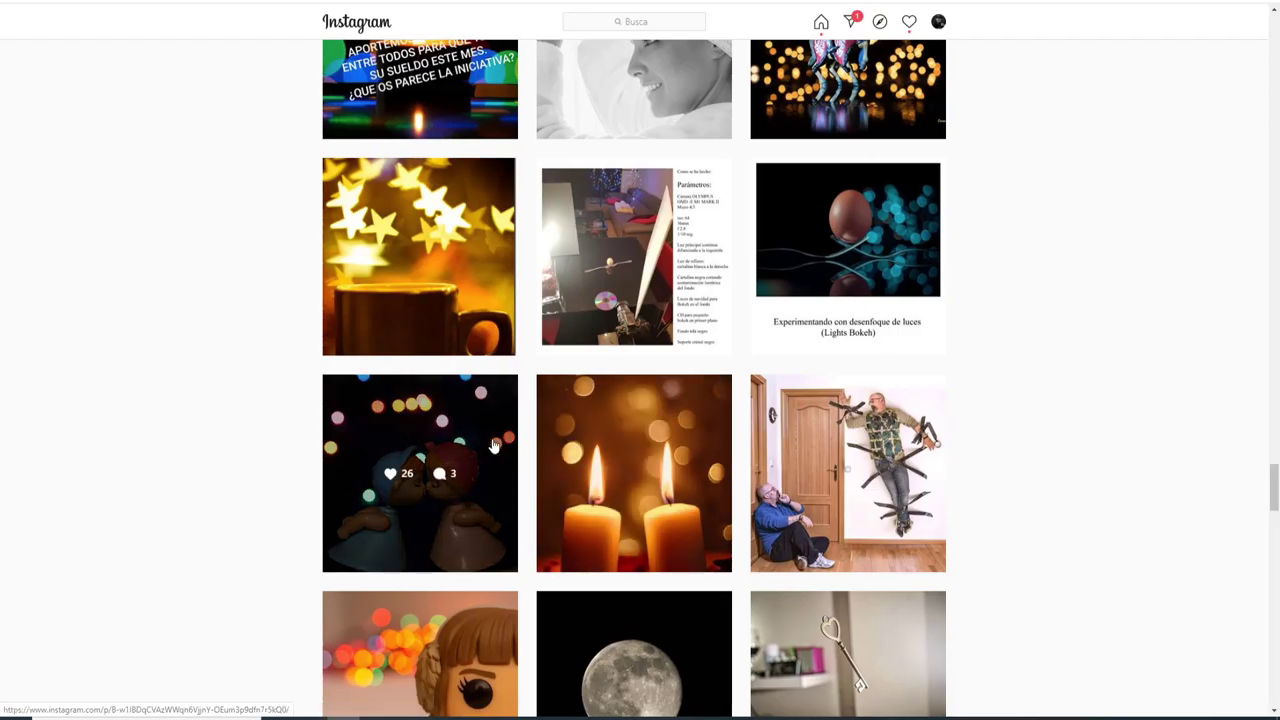
scroll(420, 470, "up", 2)
left_click(786, 347)
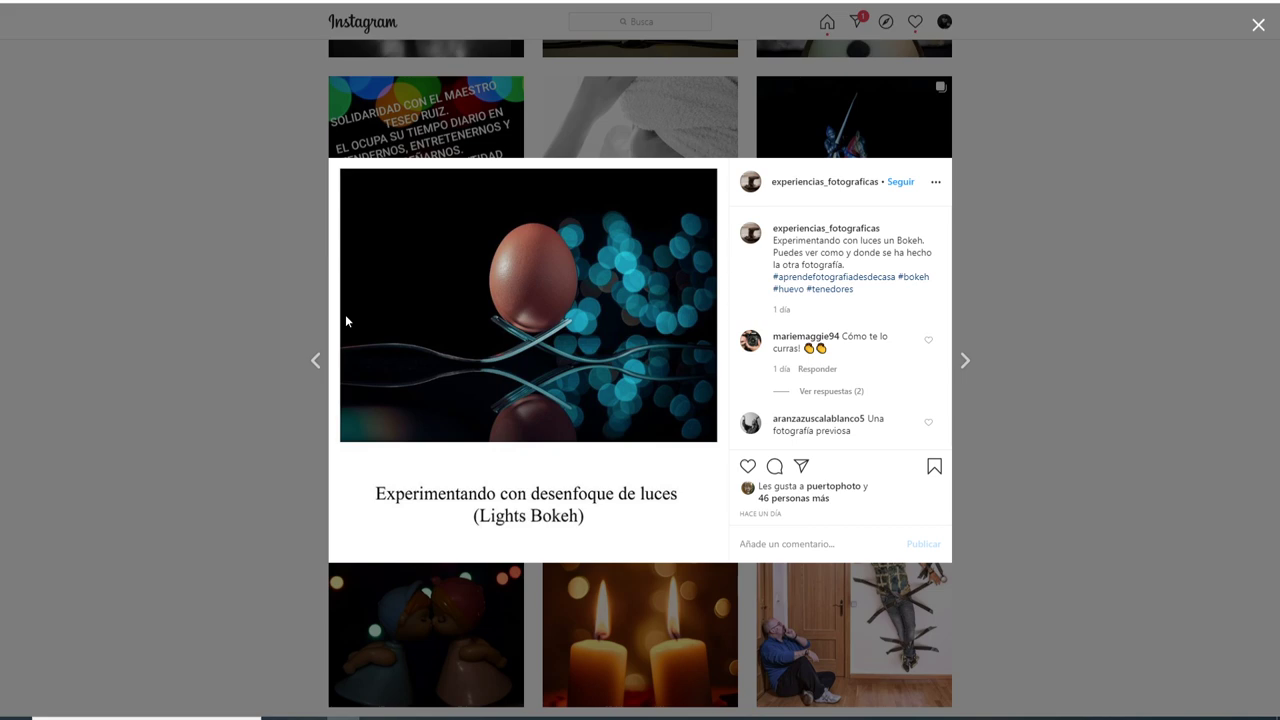
left_click(292, 352)
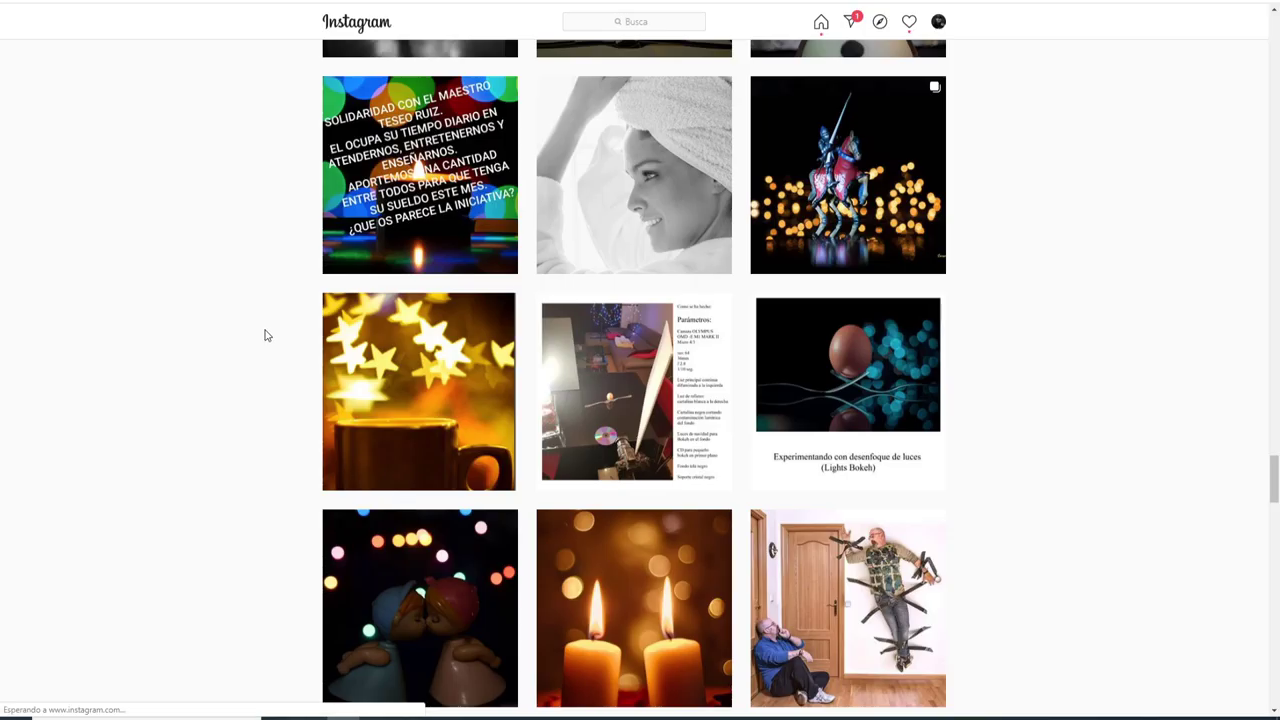
View the Parámetros post explaining the egg shot, then close it.
left_click(594, 338)
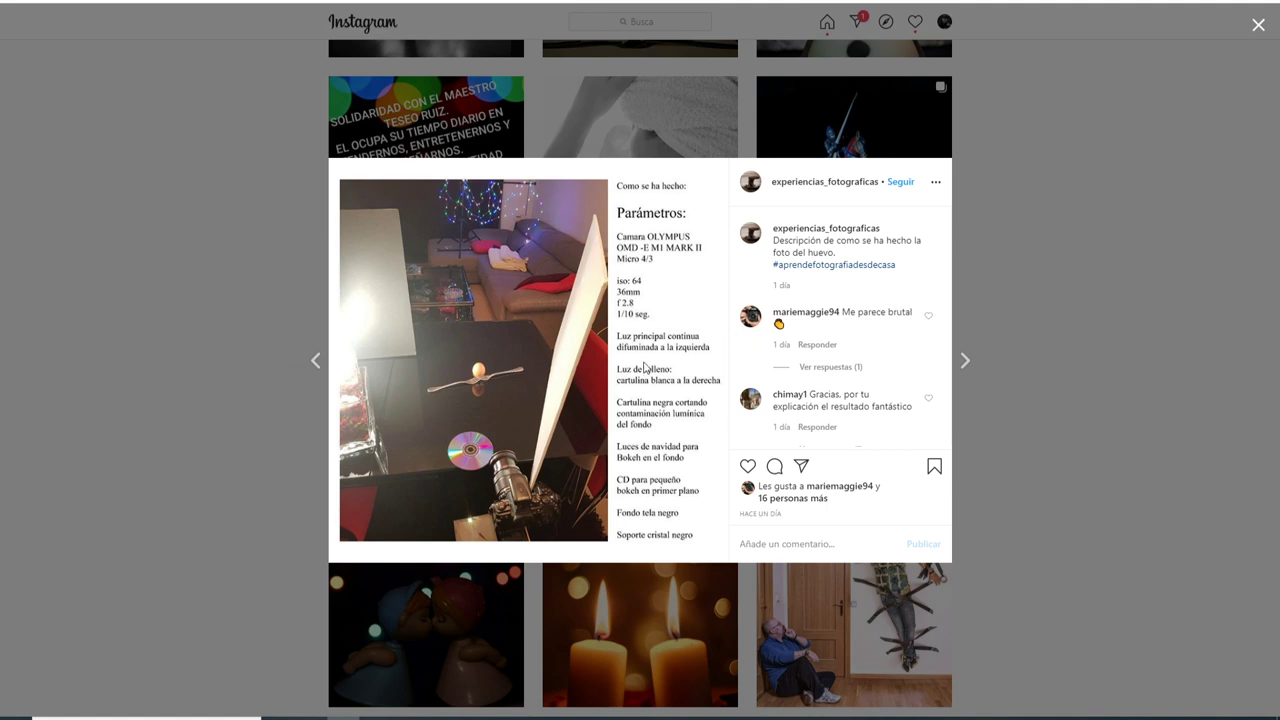
left_click(217, 351)
View the star-bokeh coffee-mug post and its caption, then close it.
left_click(456, 345)
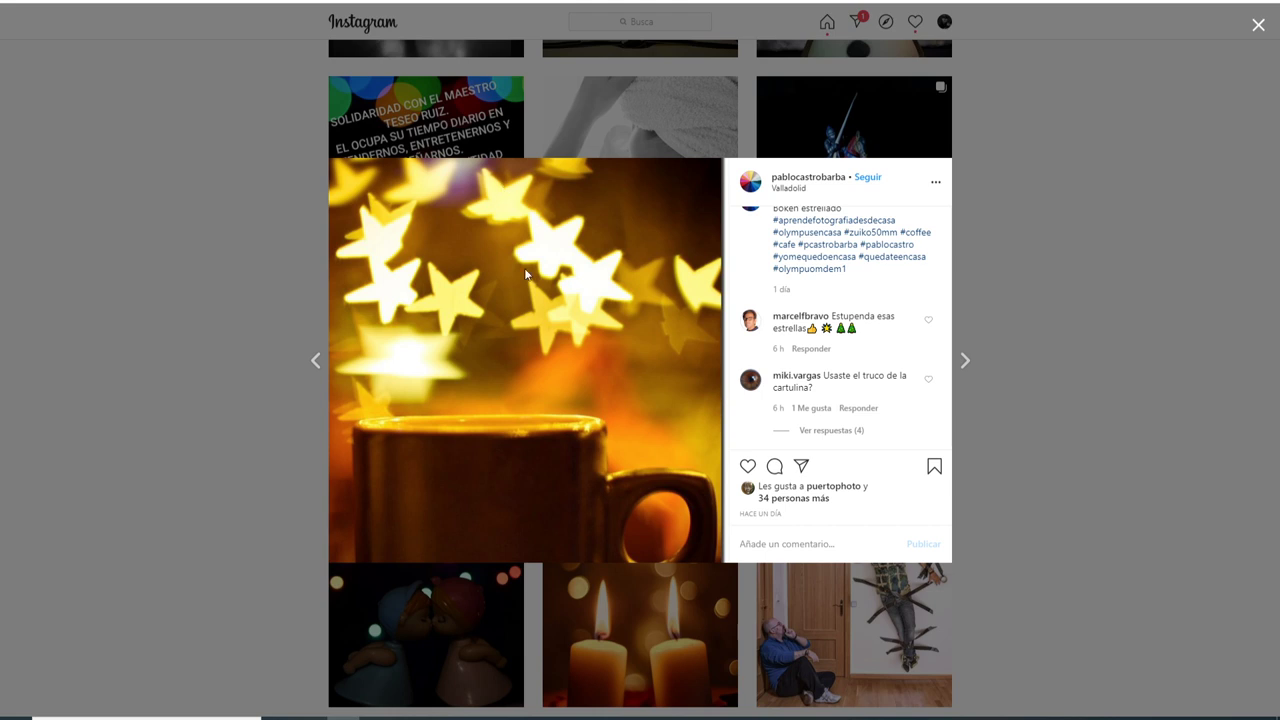
scroll(840, 262, "up", 1)
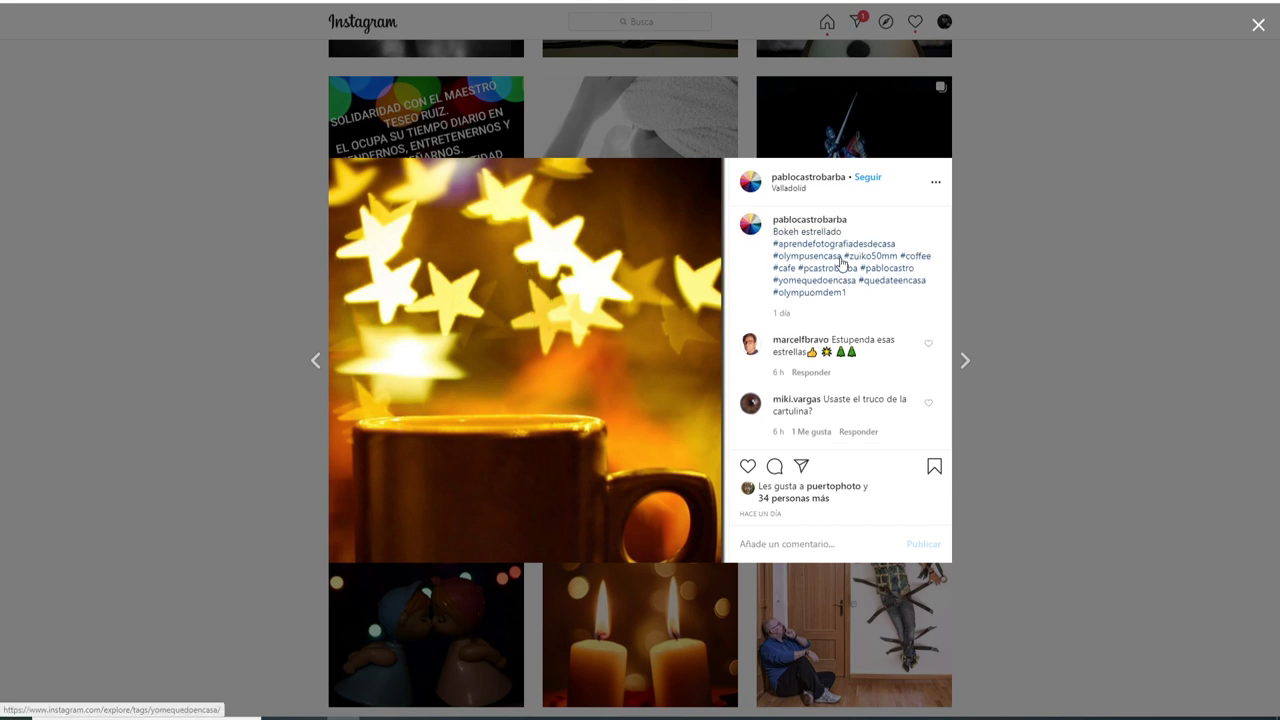
scroll(840, 262, "up", 1)
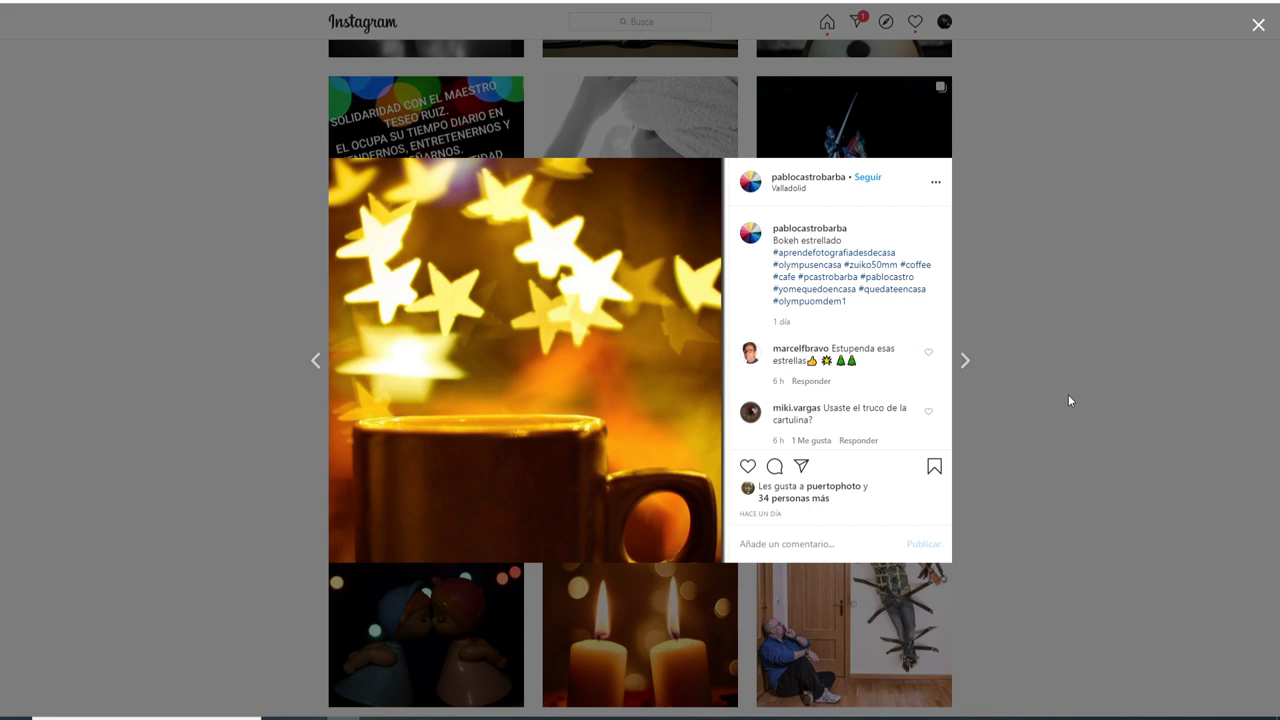
left_click(1110, 423)
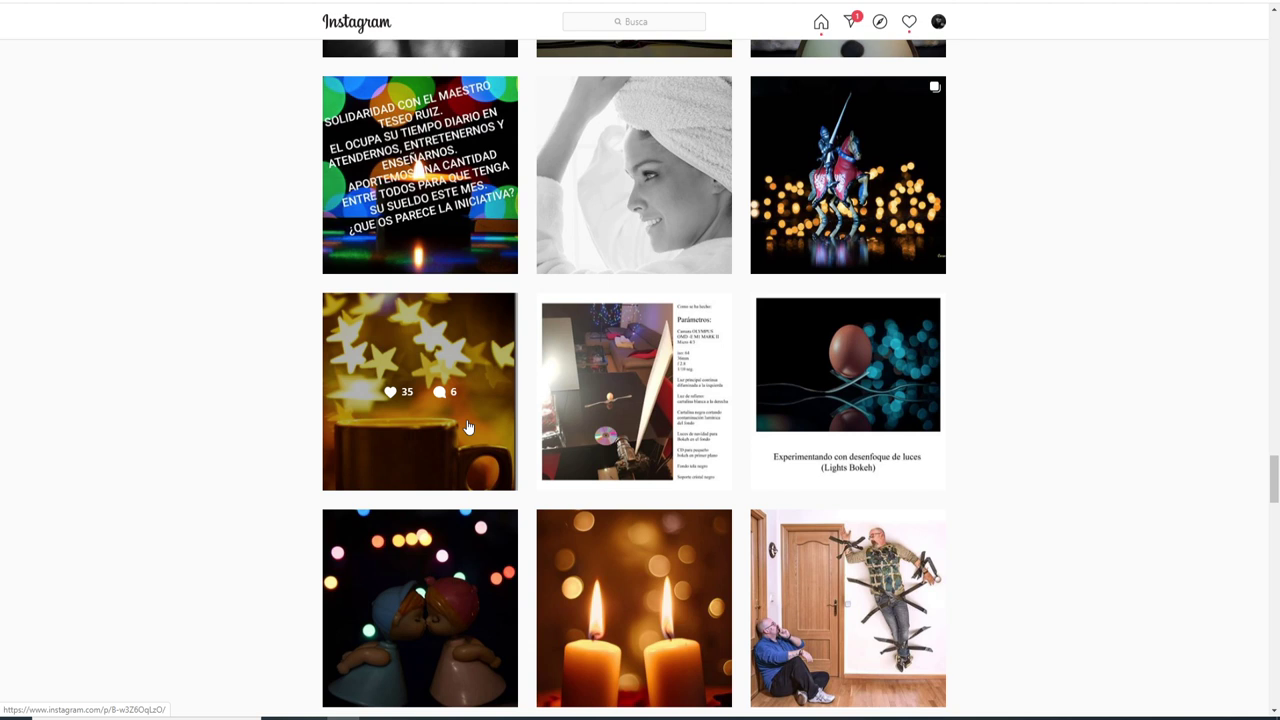
scroll(467, 427, "down", 1)
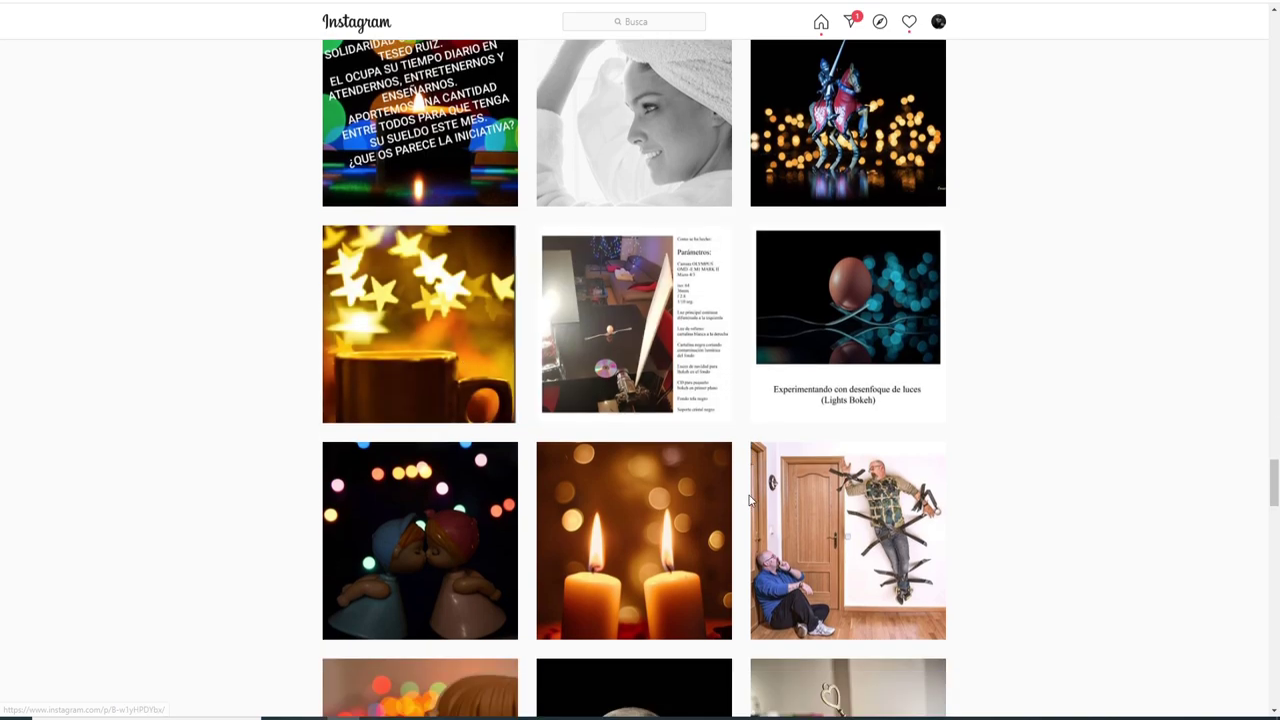
Reopen and close the kissing-dolls post, then open the glowing-skull bokeh post.
left_click(489, 487)
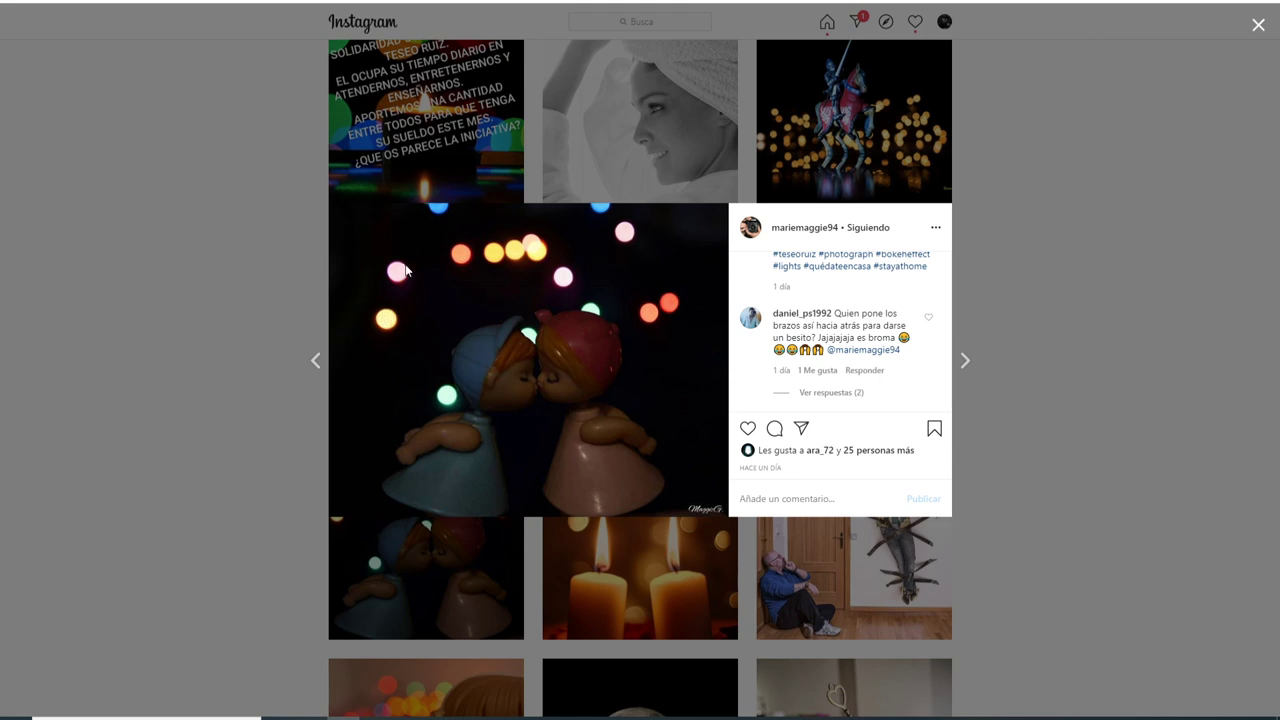
left_click(1085, 308)
scroll(910, 414, "down", 3)
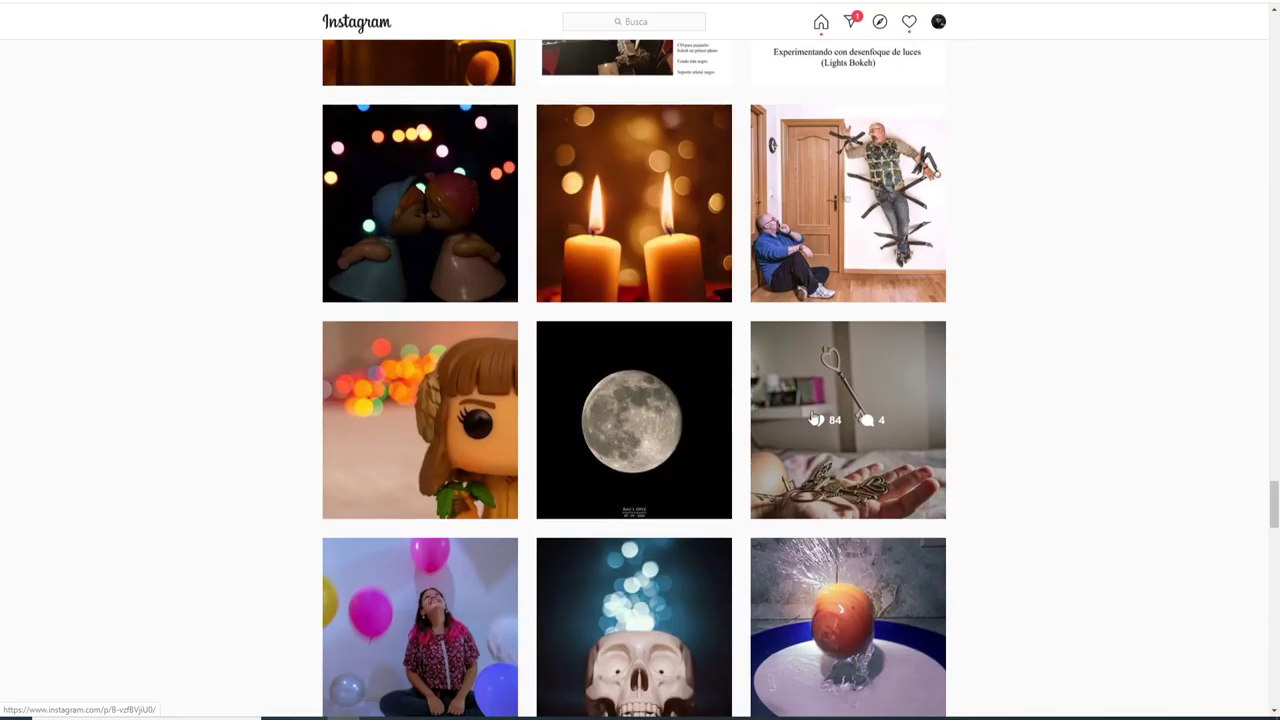
scroll(551, 409, "down", 1)
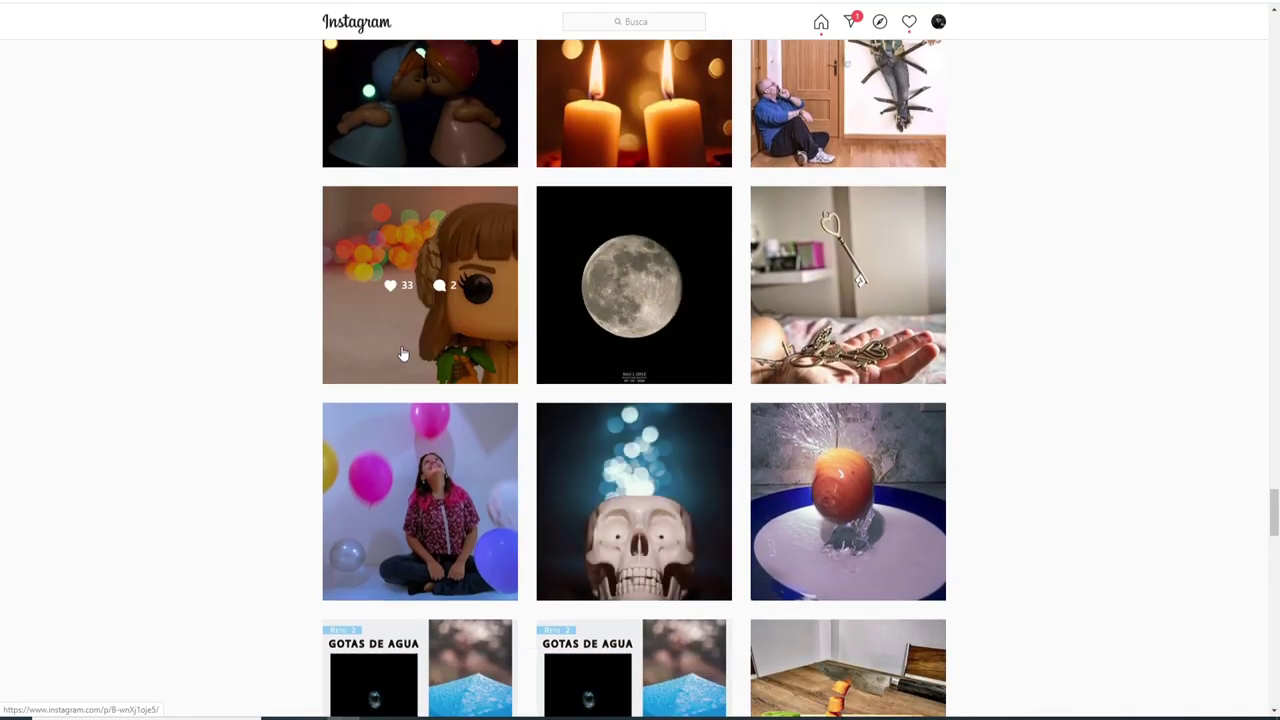
left_click(700, 470)
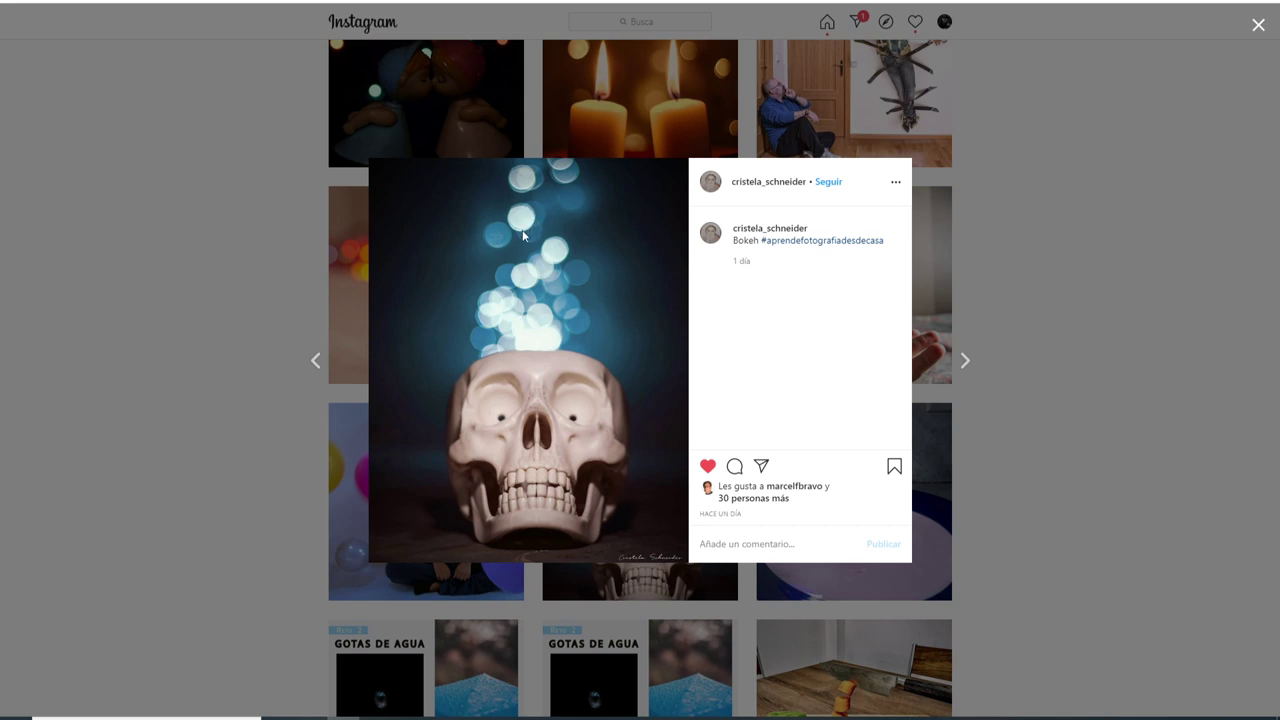
Close the skull post and open the toy-knight bokeh post from the grid.
left_click(1107, 190)
scroll(798, 401, "up", 5)
scroll(798, 401, "up", 5)
scroll(798, 401, "up", 5)
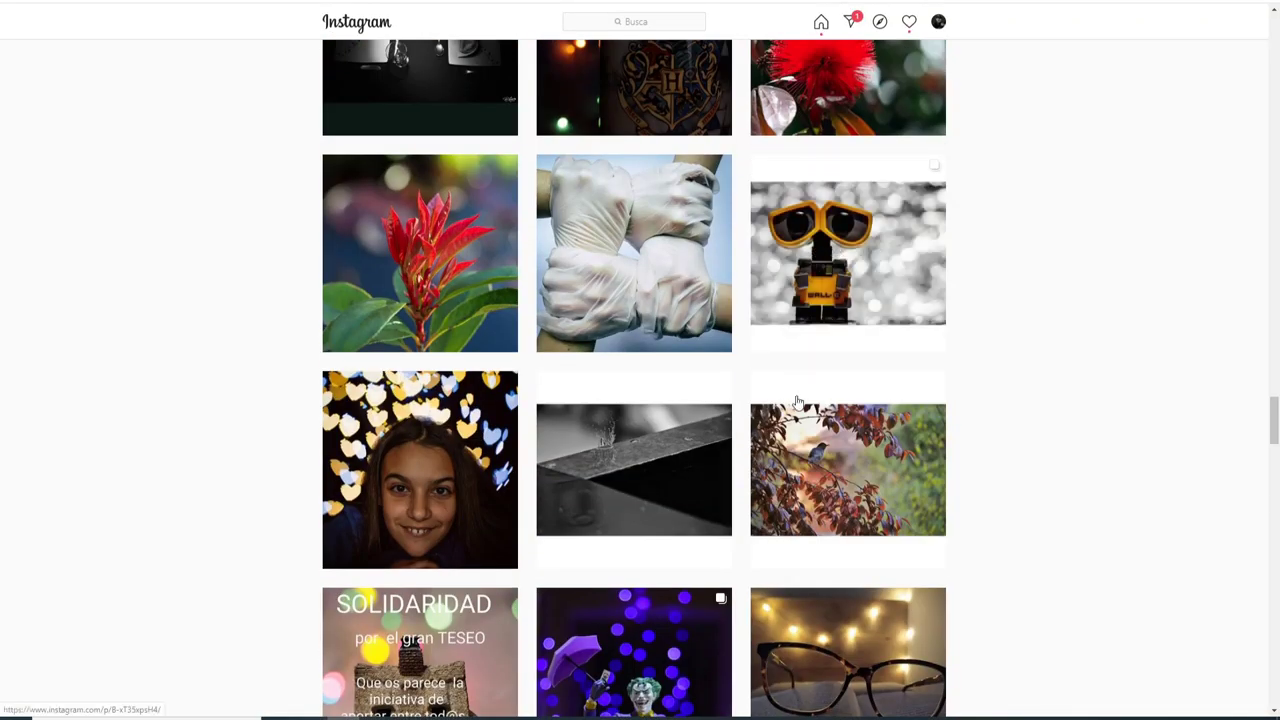
scroll(798, 401, "down", 3)
scroll(823, 409, "down", 3)
scroll(605, 335, "down", 1)
scroll(452, 512, "down", 1)
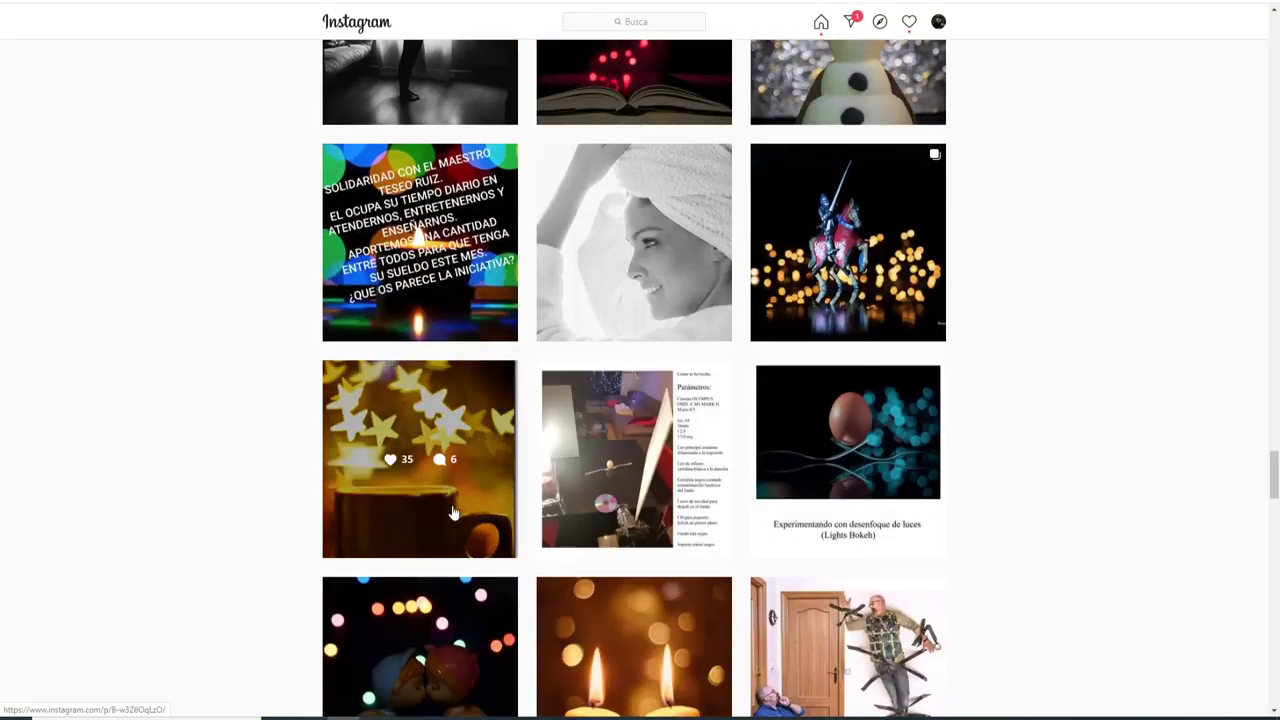
left_click(815, 207)
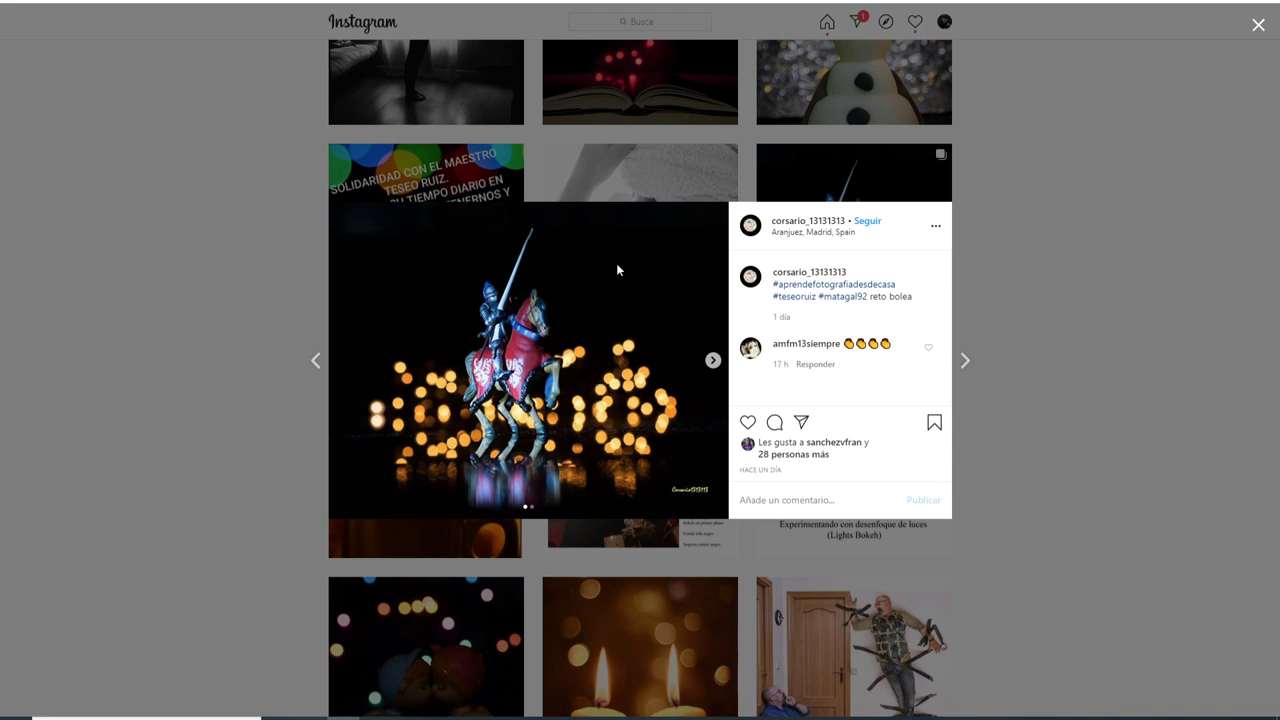
Page through the knight post's carousel to its second, golden-bokeh figurine photo.
left_click(706, 367)
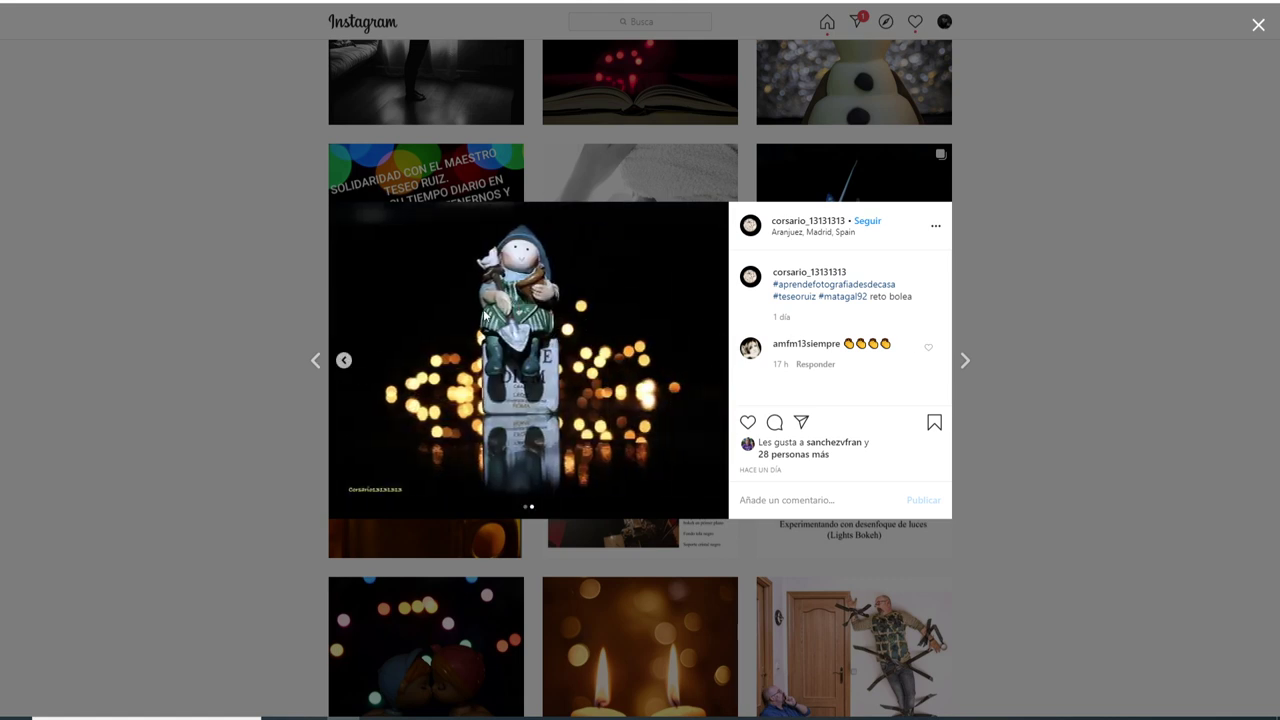
left_click(344, 362)
left_click(708, 363)
Close the knight post, view and close the towel-portrait post, then open the Solidaridad appeal post.
left_click(1110, 268)
left_click(692, 206)
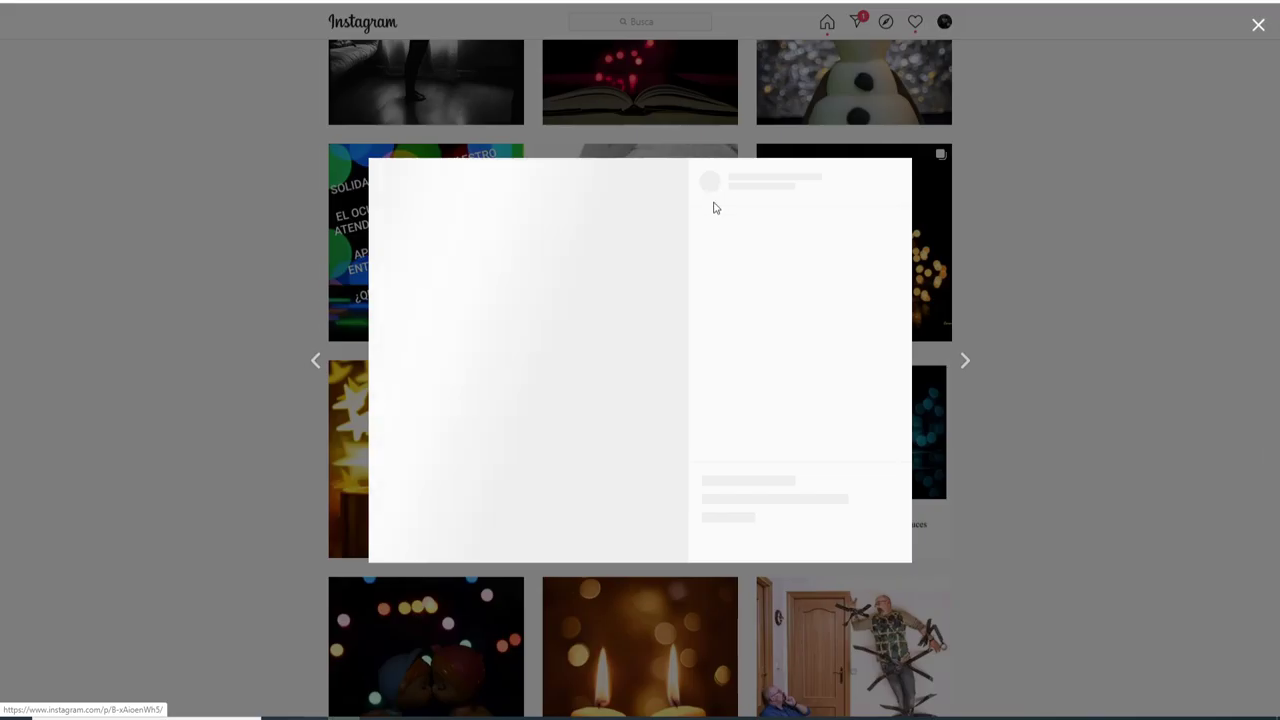
left_click(1164, 250)
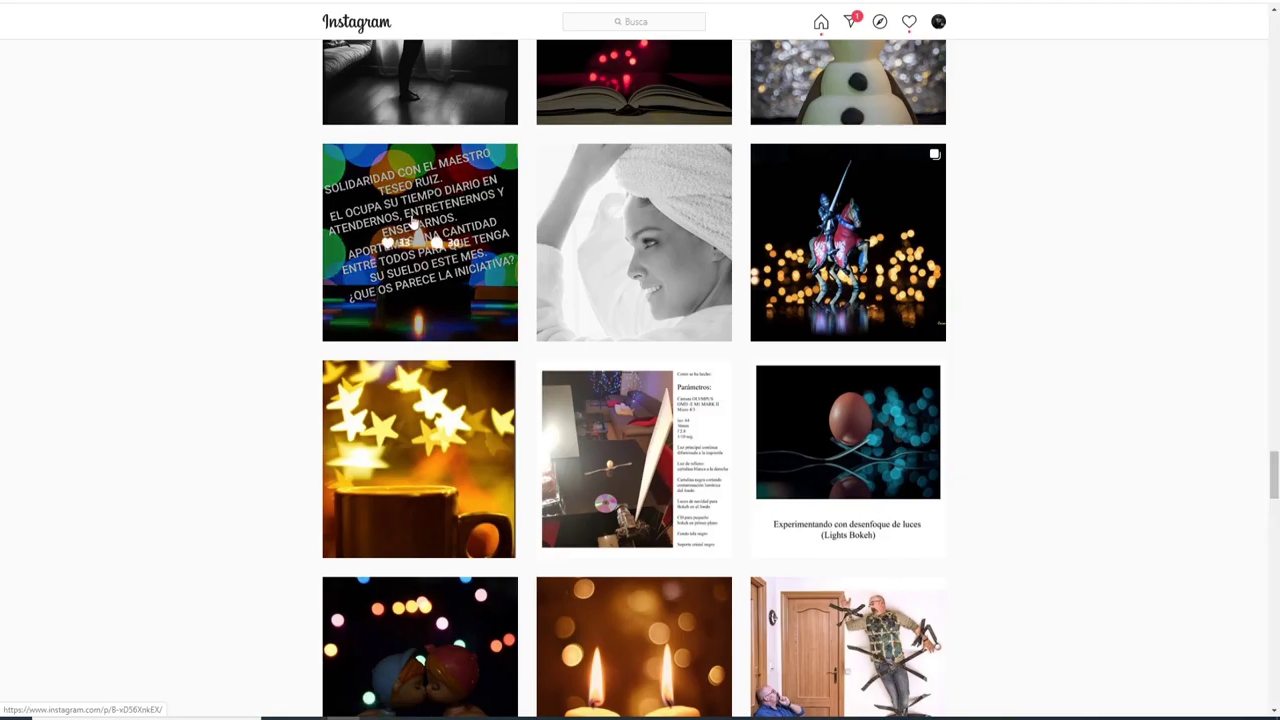
left_click(430, 212)
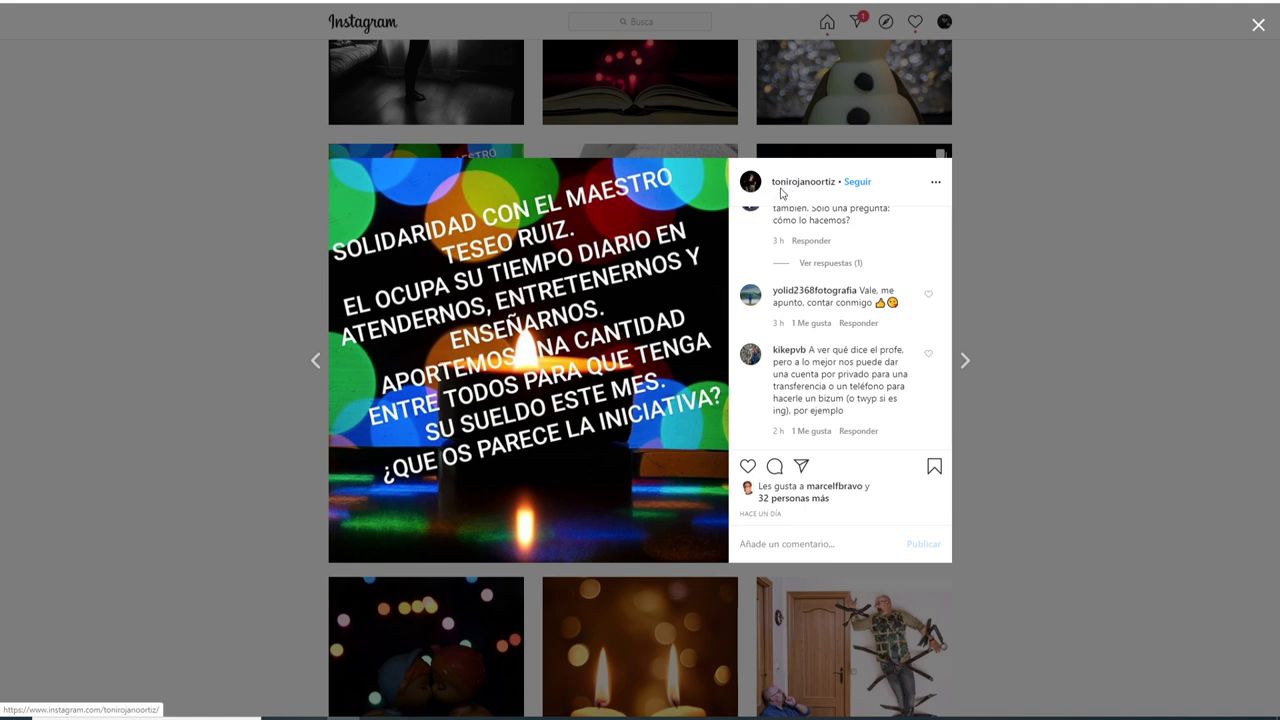
mouse_move(820, 305)
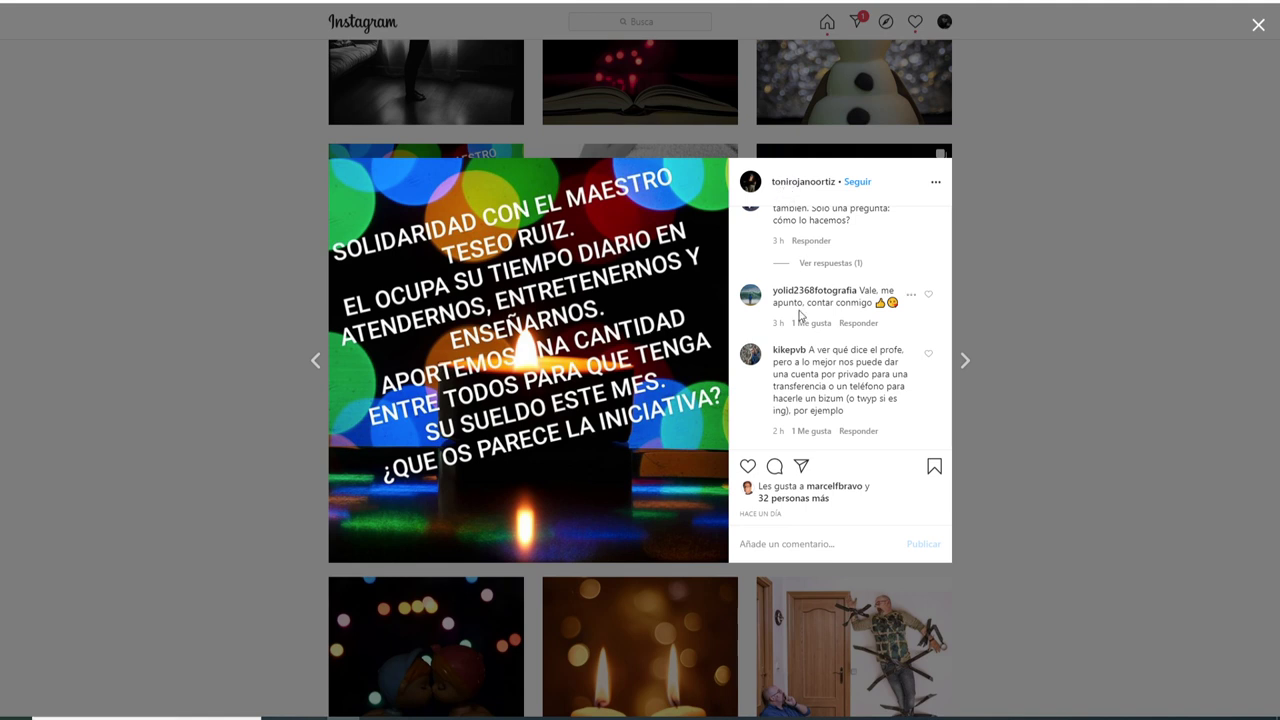
Scroll the candle post's caption panel to read the comments under 'La vela de esperanza para colaborar…'.
scroll(816, 350, "up", 1)
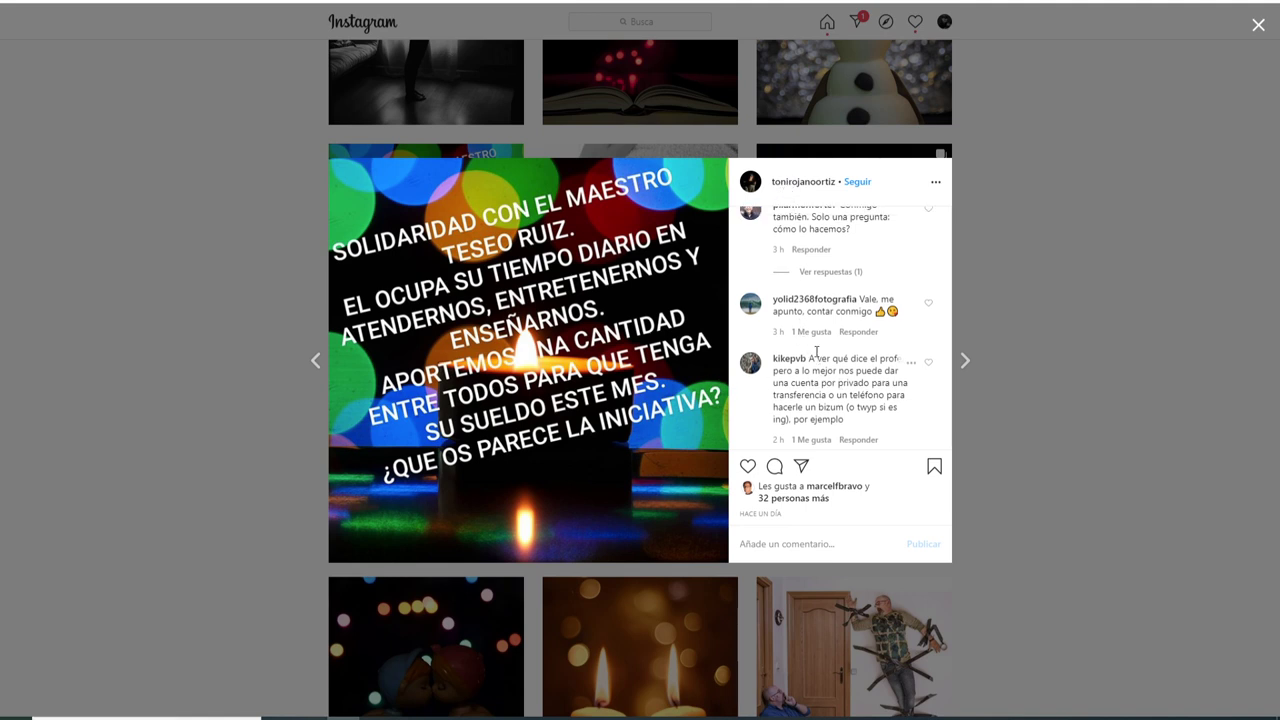
scroll(816, 352, "up", 5)
scroll(816, 352, "up", 3)
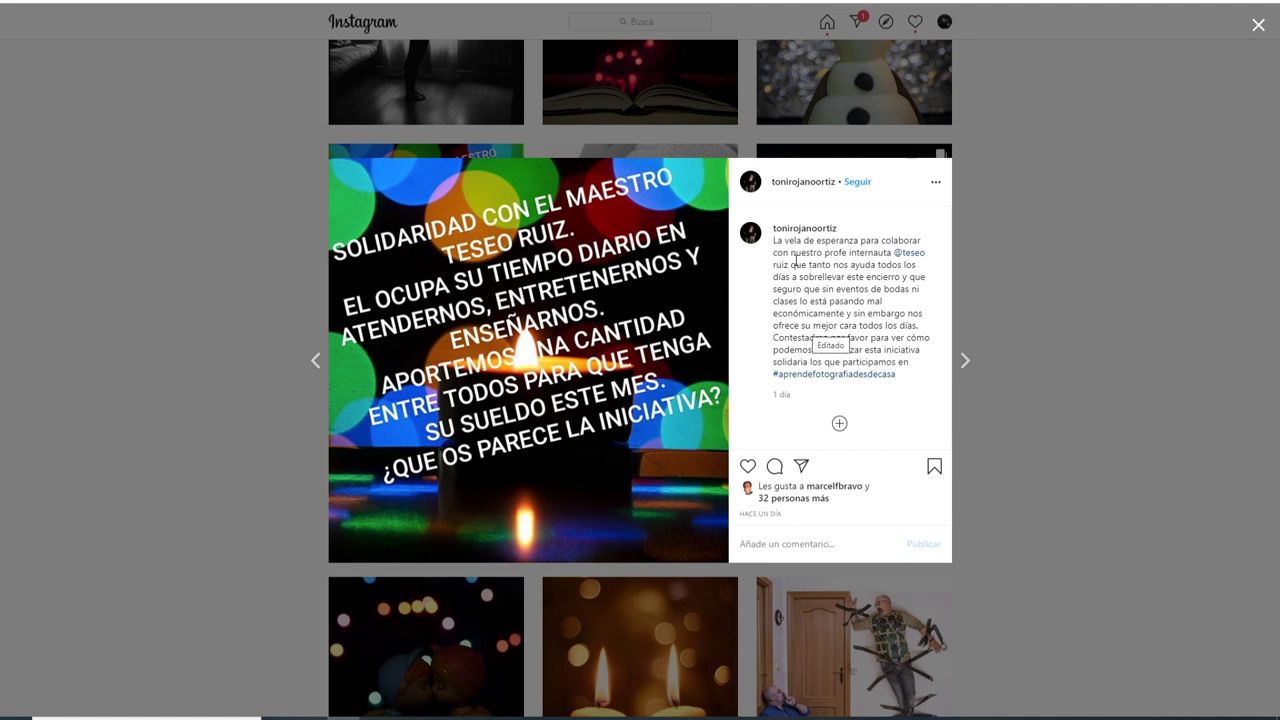
Scroll the candle post's comments down and back up to the caption appealing for help for the teacher.
scroll(795, 262, "down", 2)
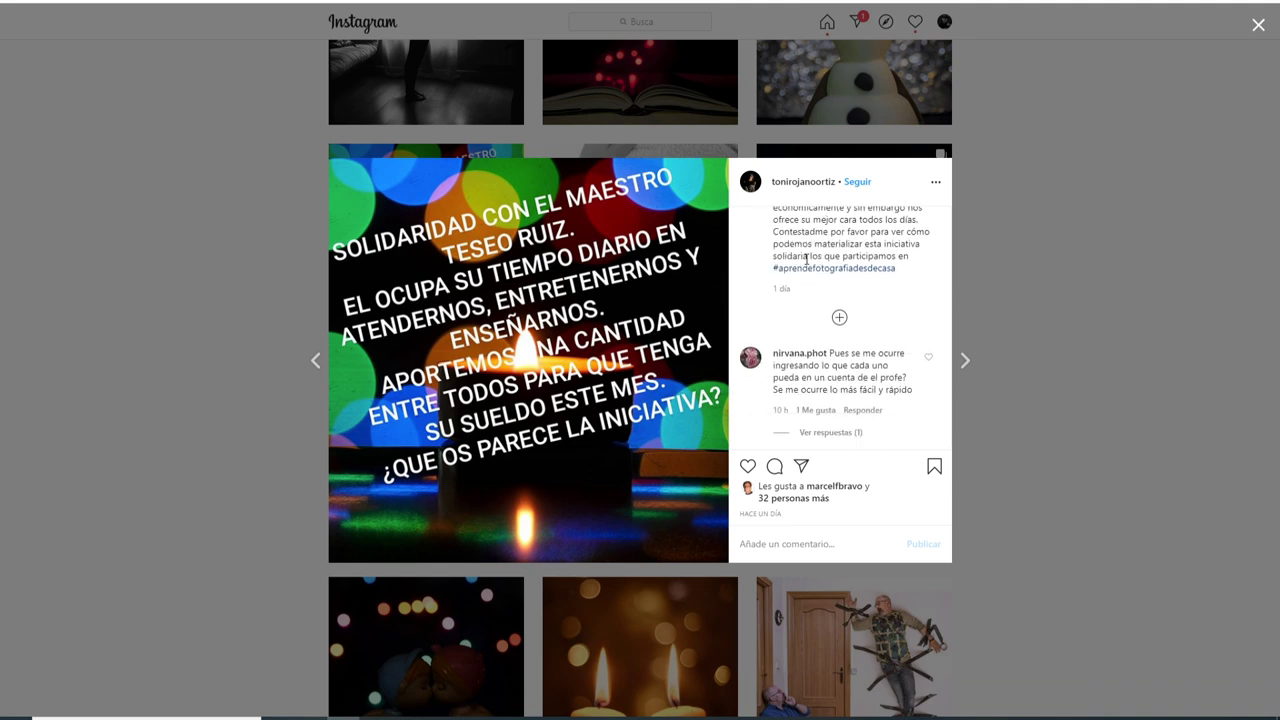
scroll(795, 262, "down", 1)
scroll(795, 262, "up", 3)
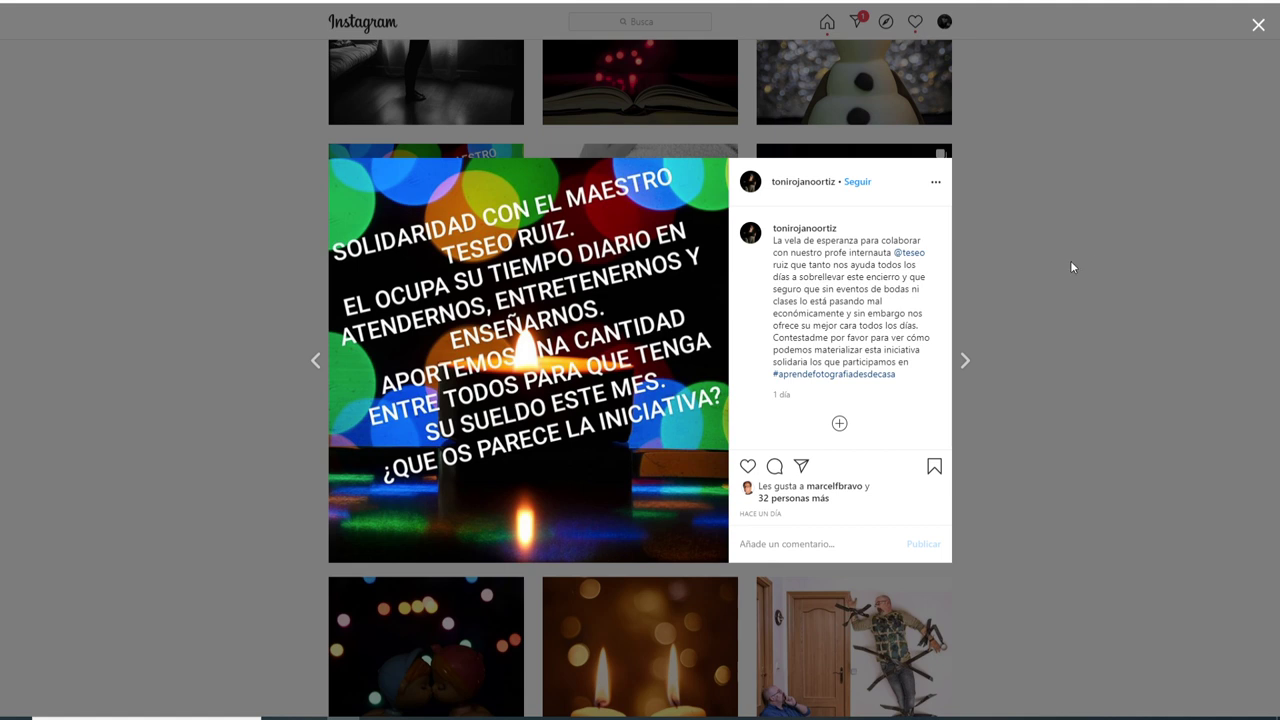
scroll(841, 263, "down", 5)
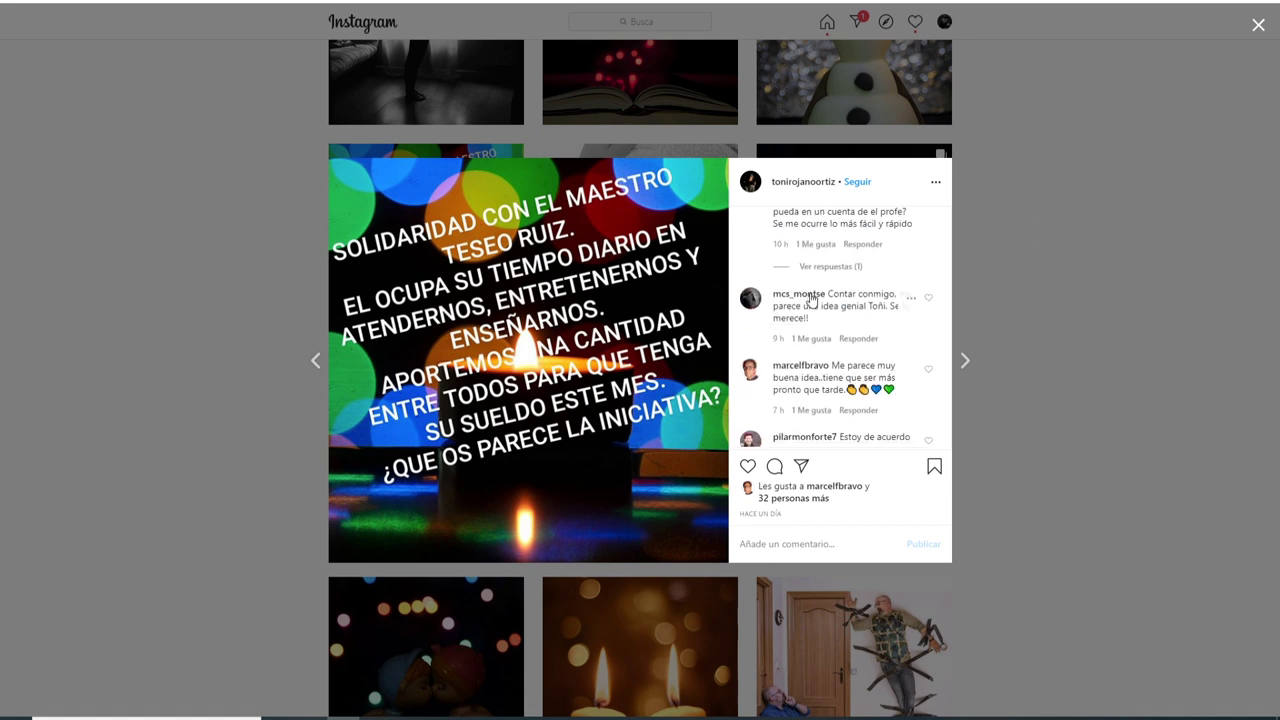
scroll(808, 311, "up", 5)
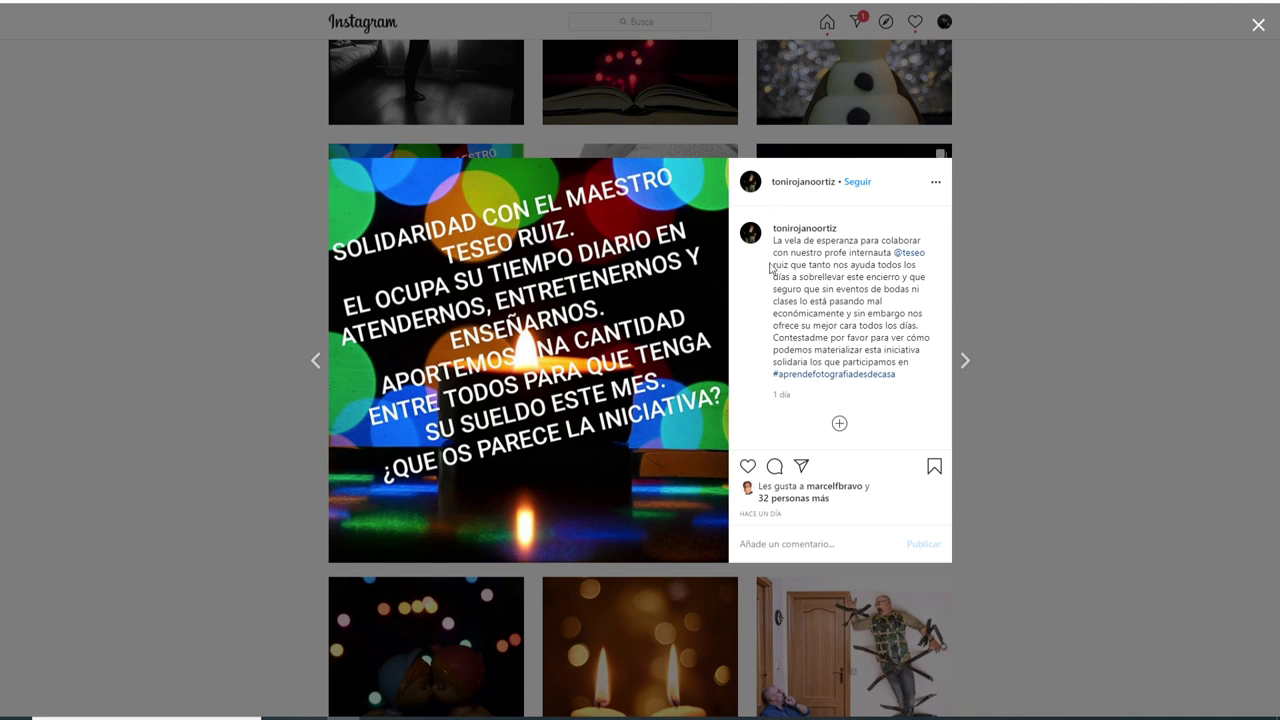
Close the candle solidarity post and open the Olaf snowman post.
left_click(1034, 278)
scroll(650, 422, "up", 2)
scroll(650, 422, "up", 2)
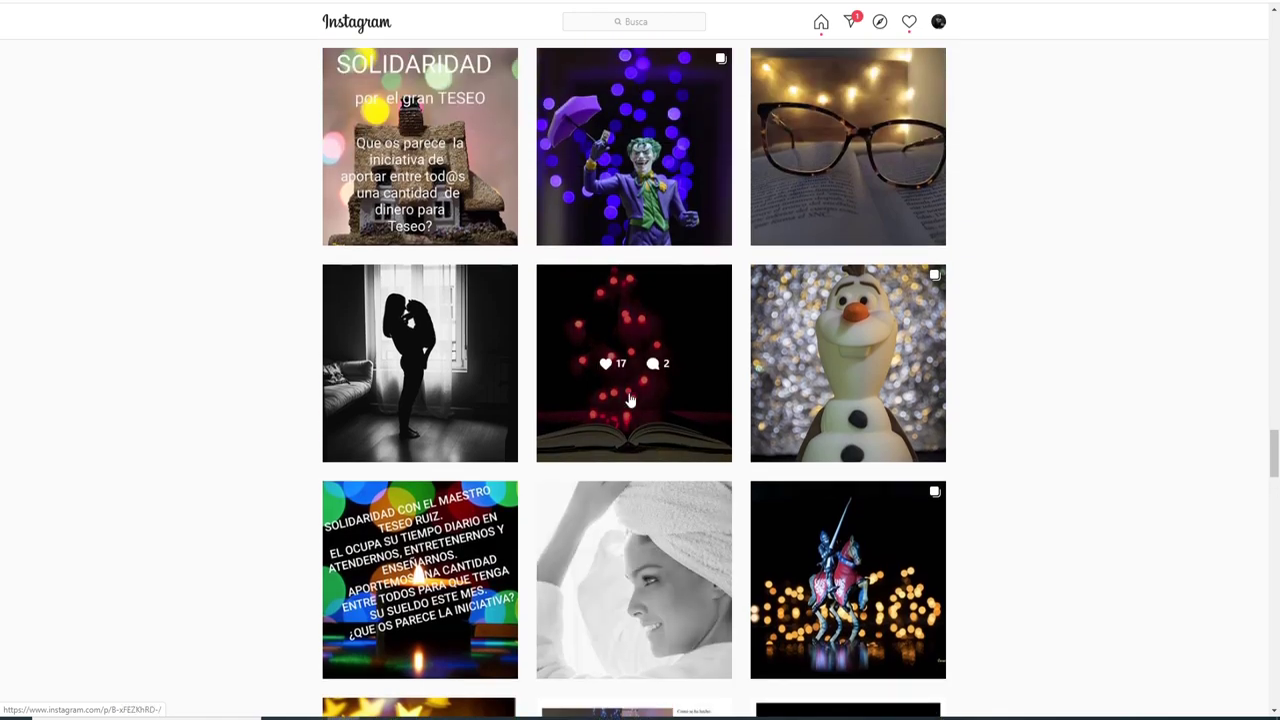
left_click(805, 312)
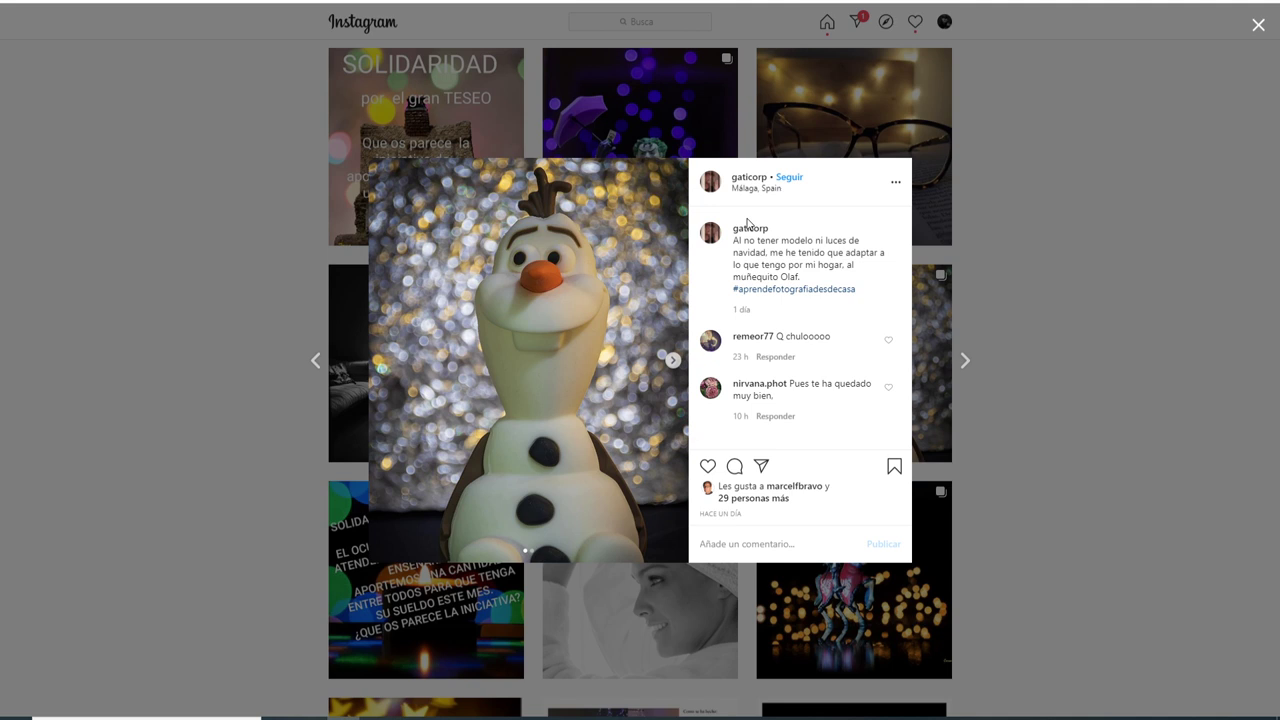
Page between both Olaf photos, including the foil-backdrop setup shot, then close the post.
left_click(673, 360)
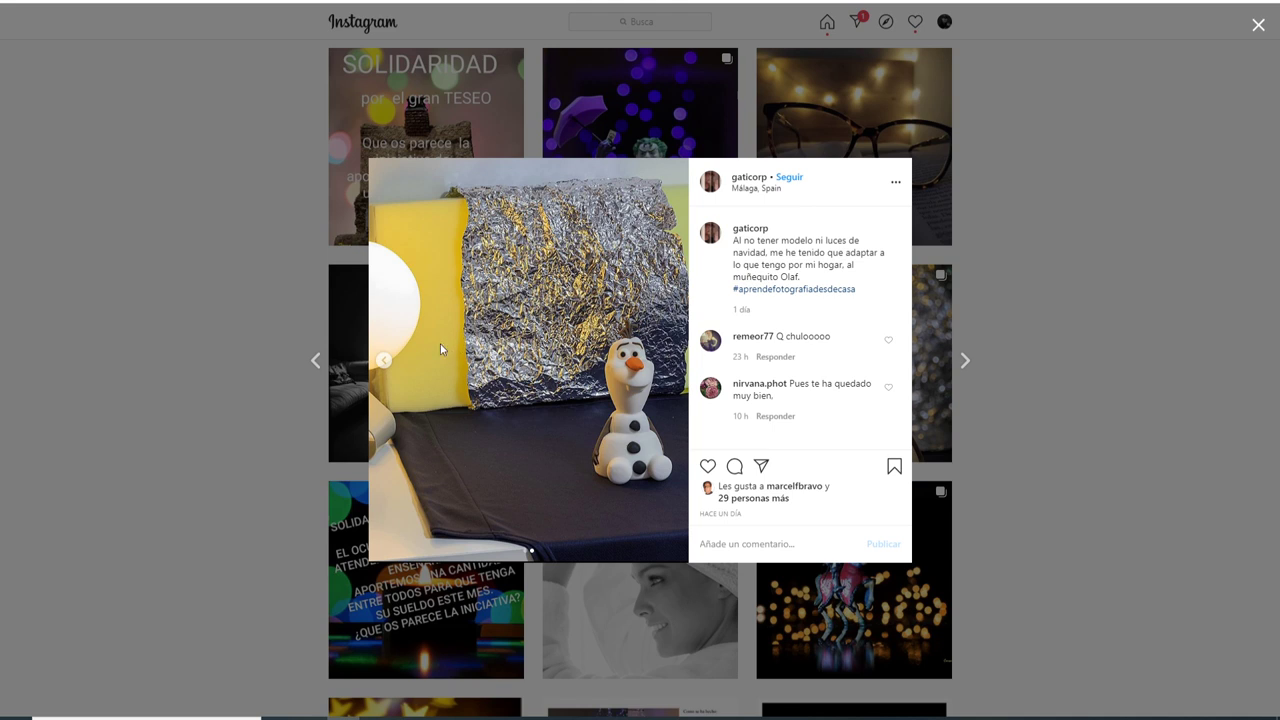
left_click(389, 361)
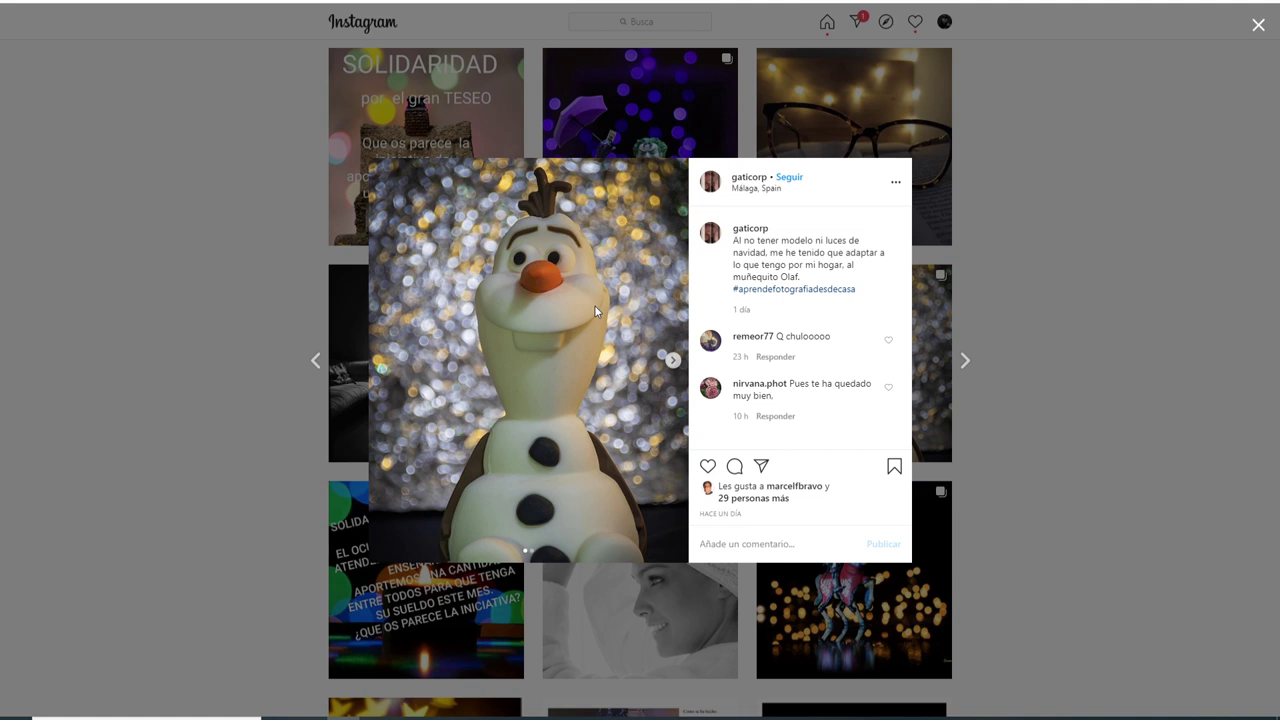
left_click(672, 362)
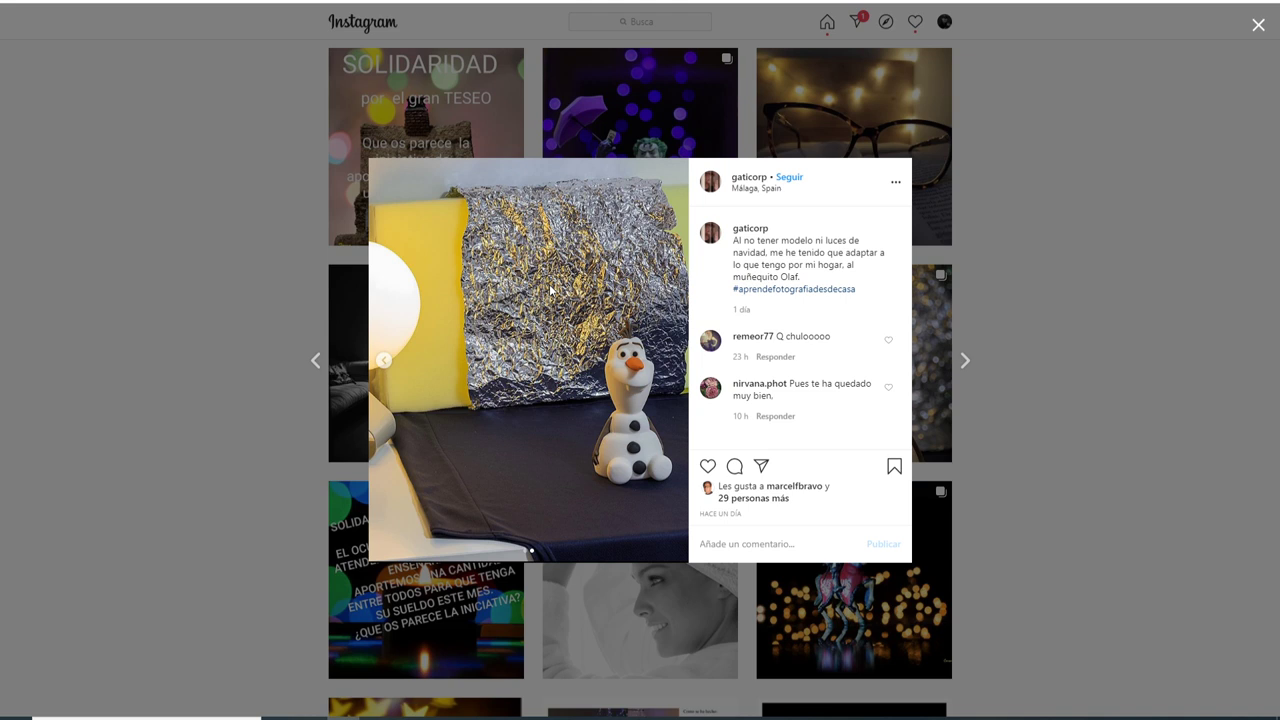
left_click(1043, 274)
View and close the red-lights book post, then open the glasses-on-a-book post.
scroll(660, 442, "up", 2)
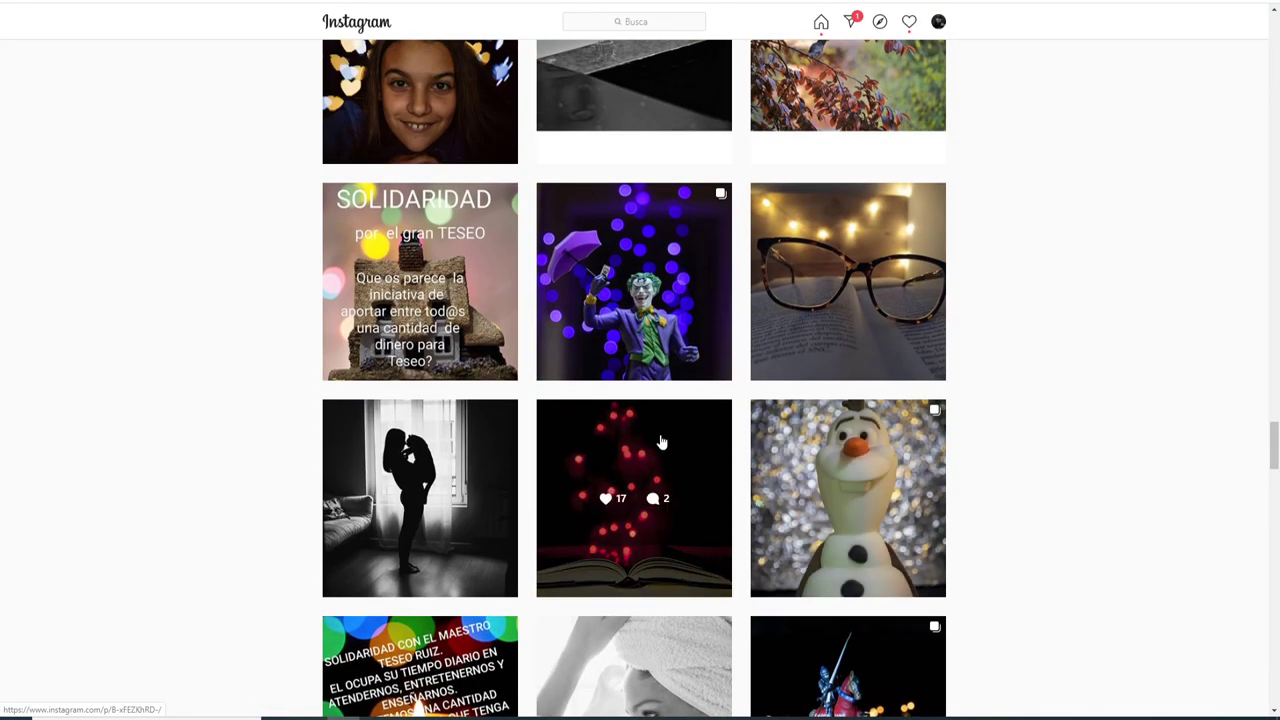
left_click(660, 441)
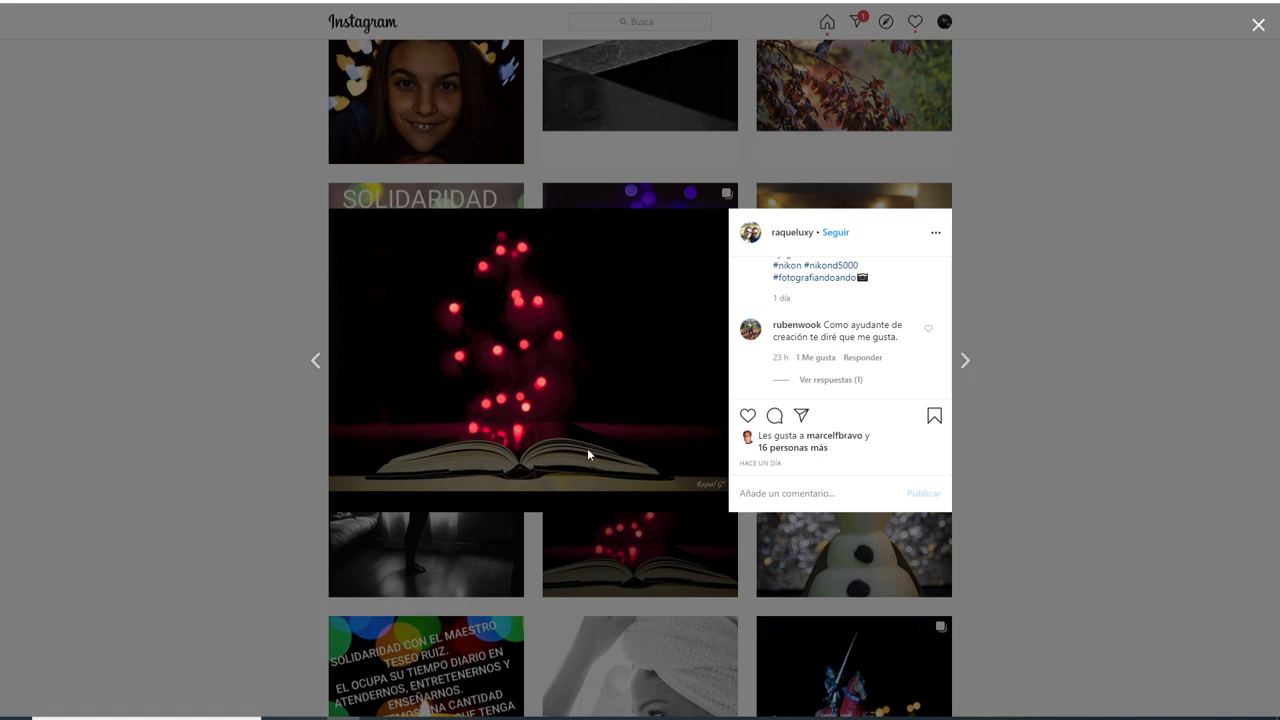
left_click(1036, 358)
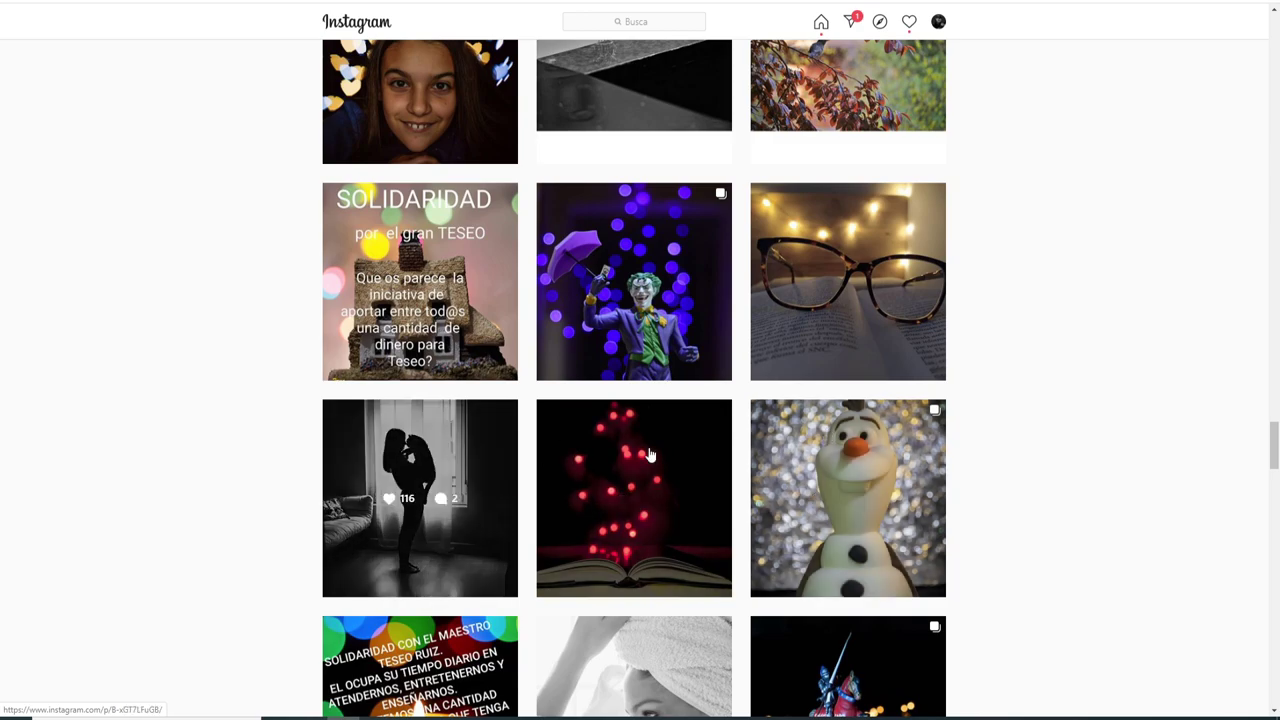
left_click(828, 237)
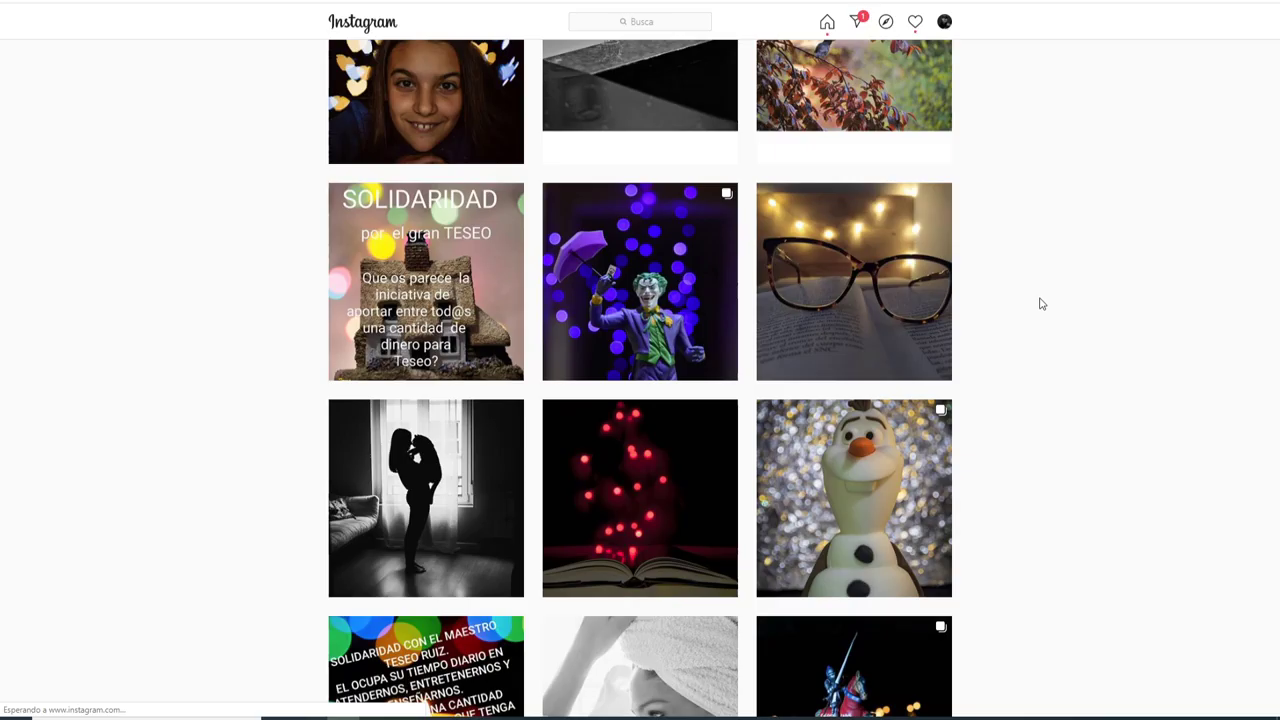
Close the glasses post and open the Joker figure post.
left_click(1040, 303)
scroll(700, 400, "up", 1)
left_click(700, 395)
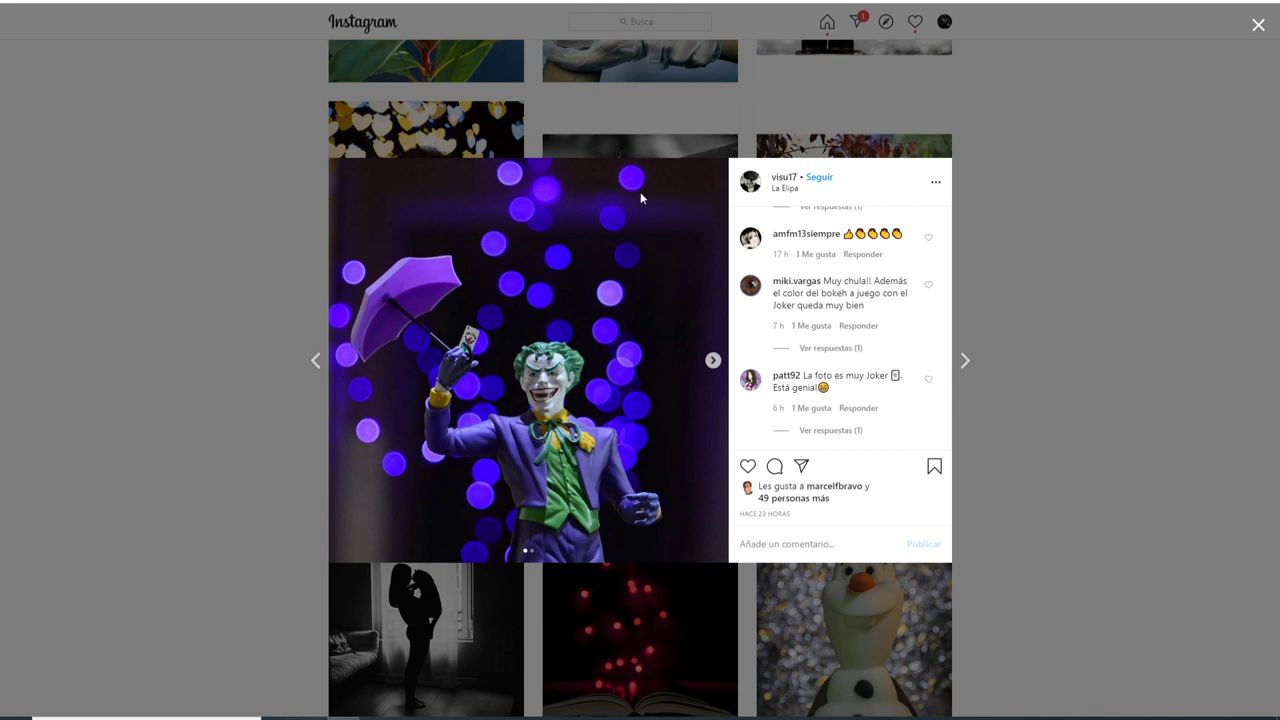
Page the Joker carousel between the umbrella photo and the card photo, ending on the card.
left_click(711, 362)
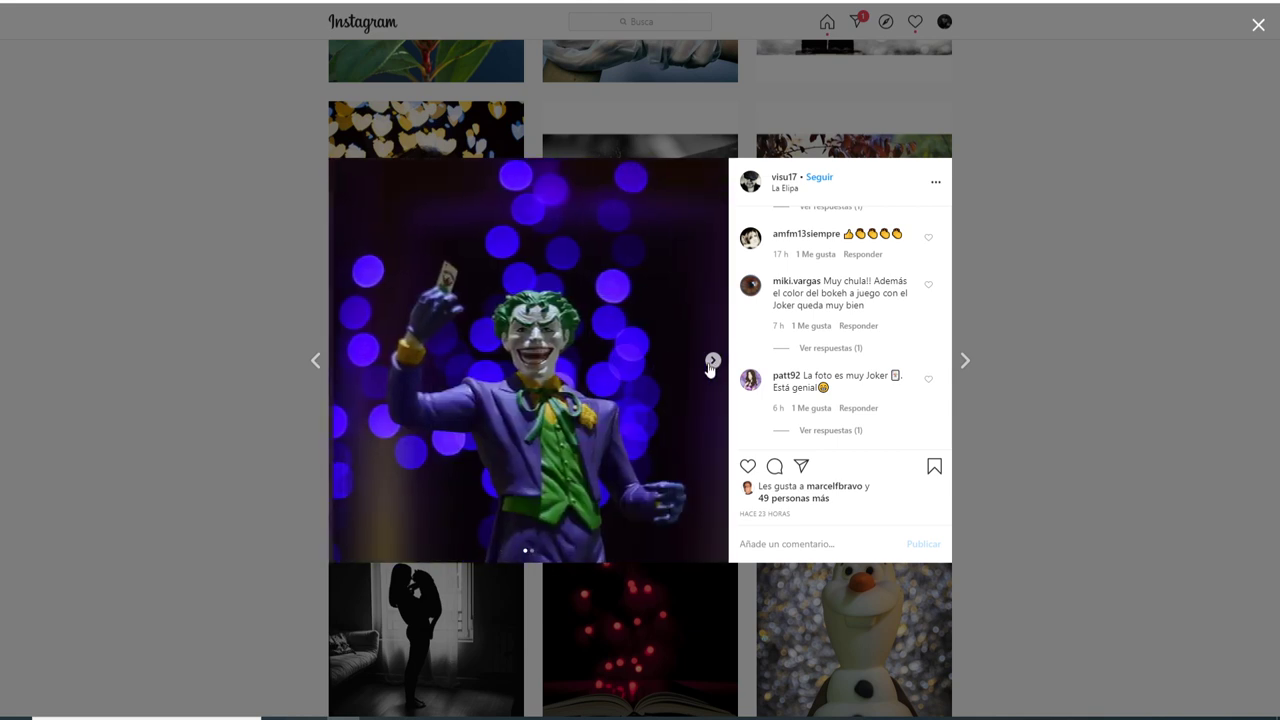
left_click(711, 362)
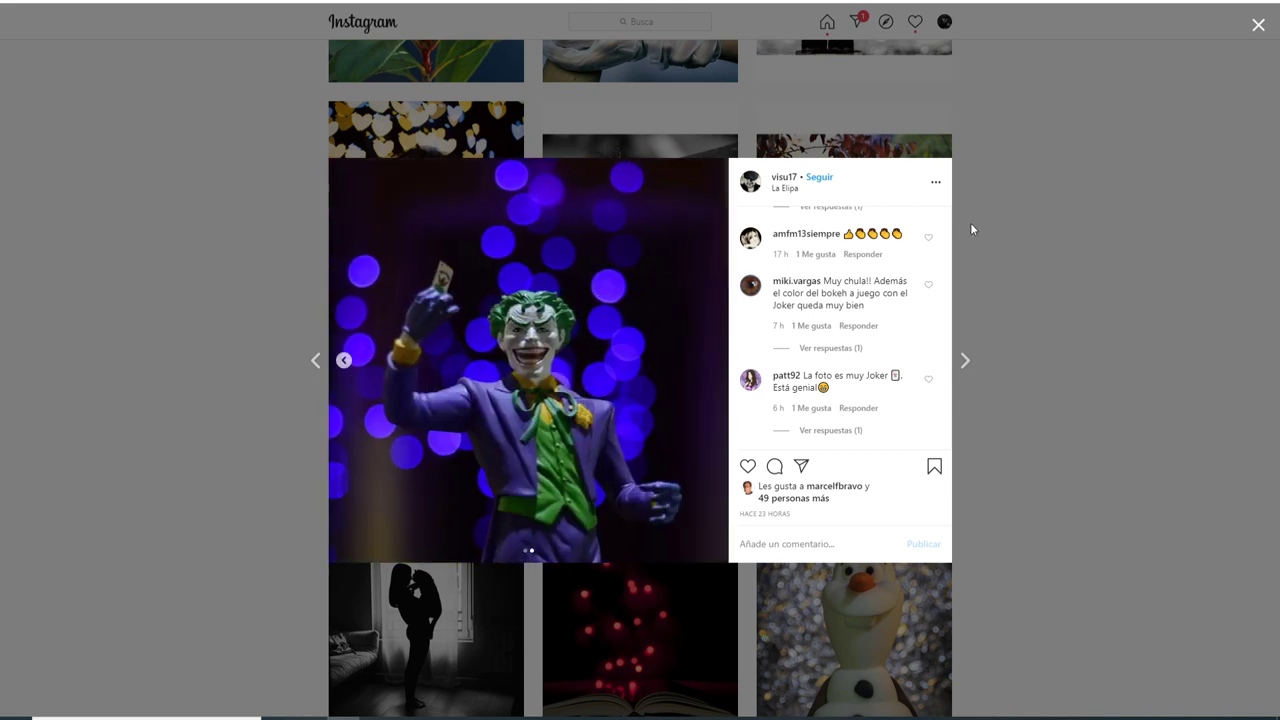
scroll(871, 329, "up", 5)
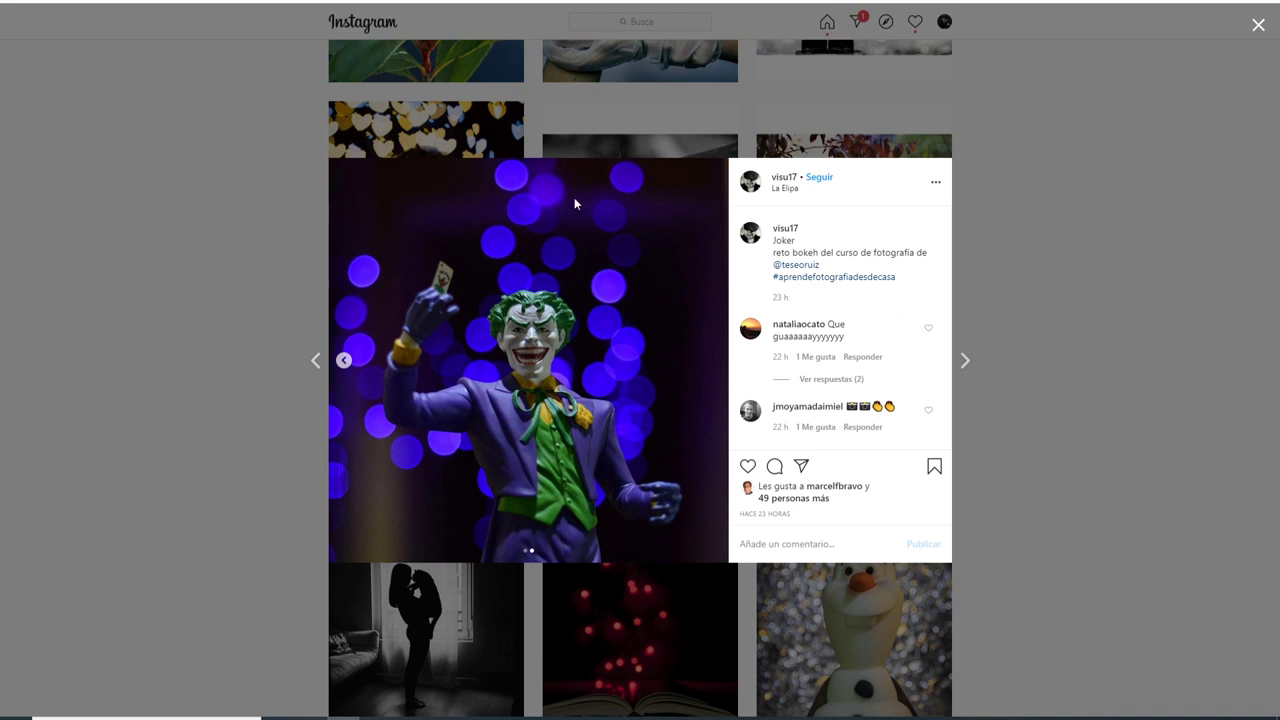
left_click(340, 364)
left_click(710, 358)
Close the Joker post and open the 'SOLIDARIDAD por el gran TESEO' house post, scrolling its comments.
left_click(209, 411)
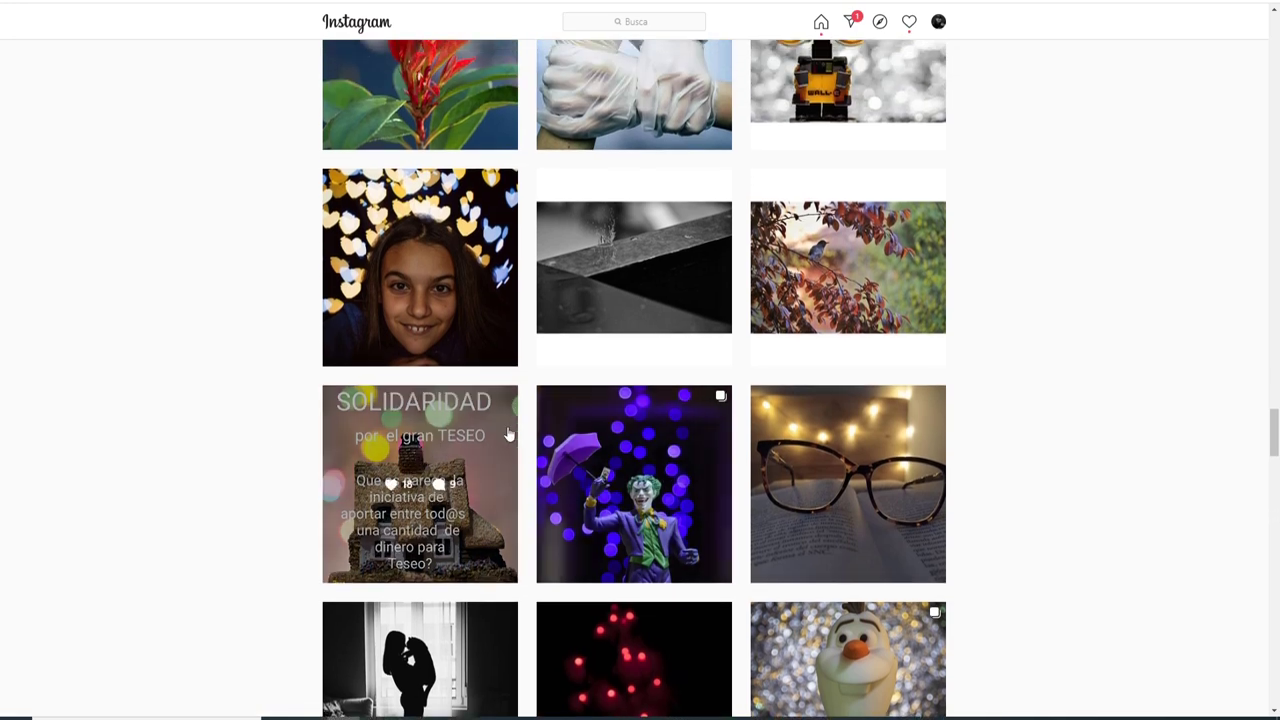
left_click(467, 456)
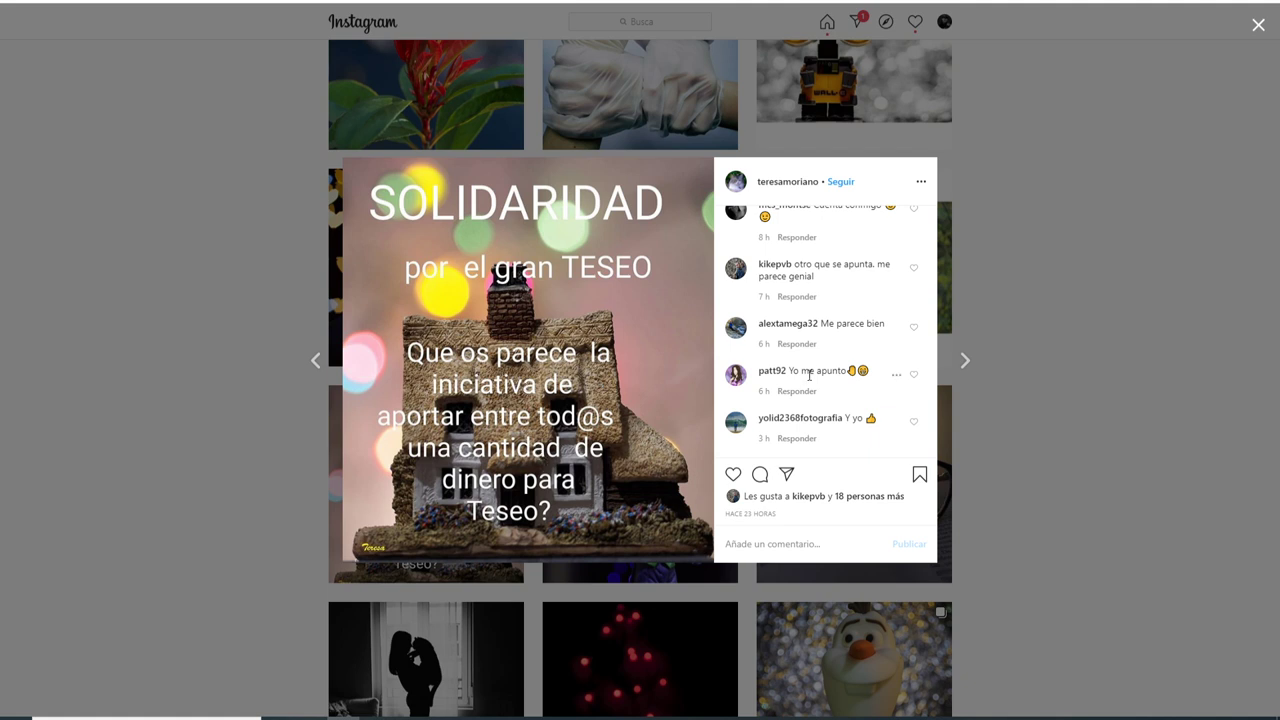
scroll(808, 390, "up", 3)
scroll(808, 390, "up", 1)
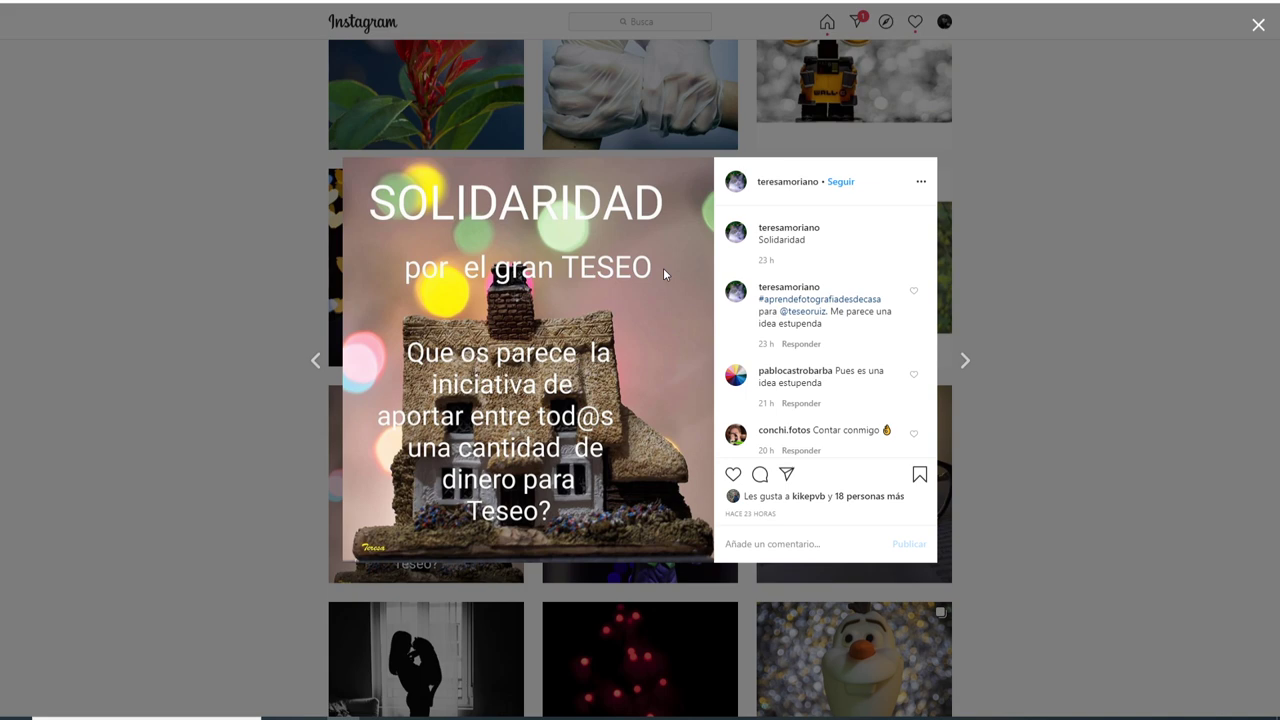
Close the SOLIDARIDAD post and scroll the grid to the red flower, gloves and robot rows.
left_click(1130, 226)
scroll(537, 490, "up", 2)
scroll(537, 490, "up", 1)
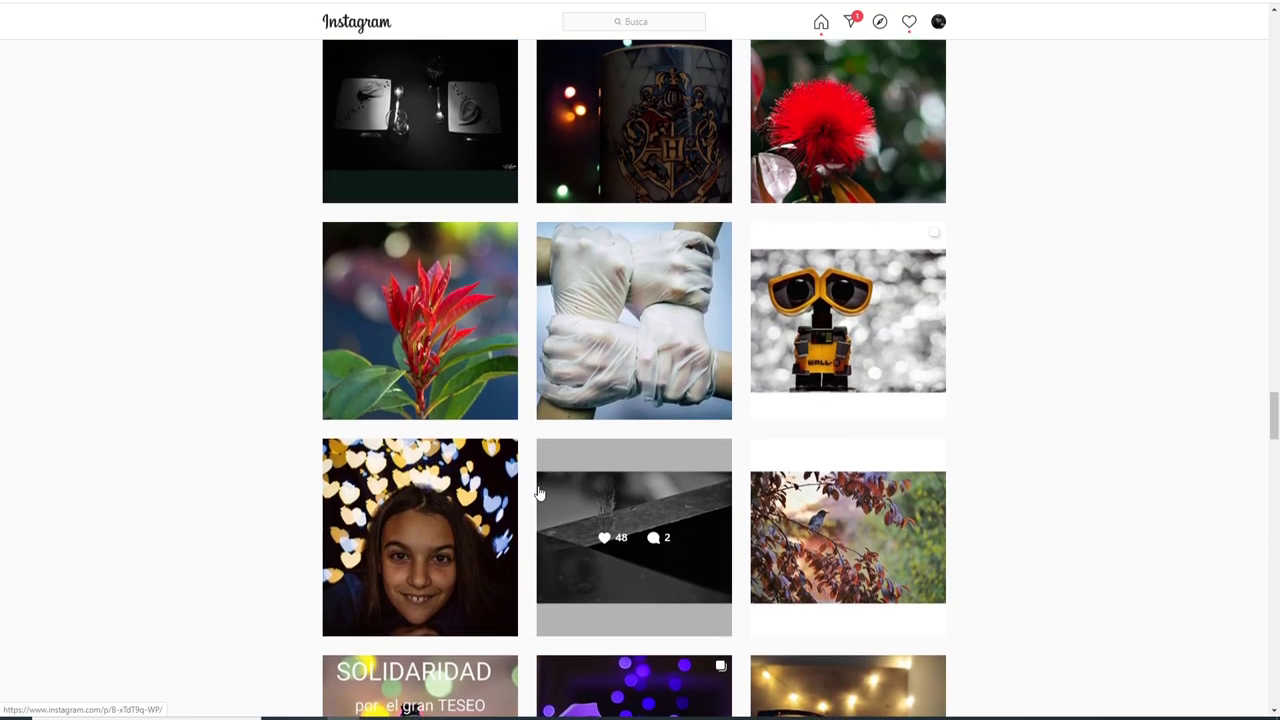
scroll(560, 550, "up", 1)
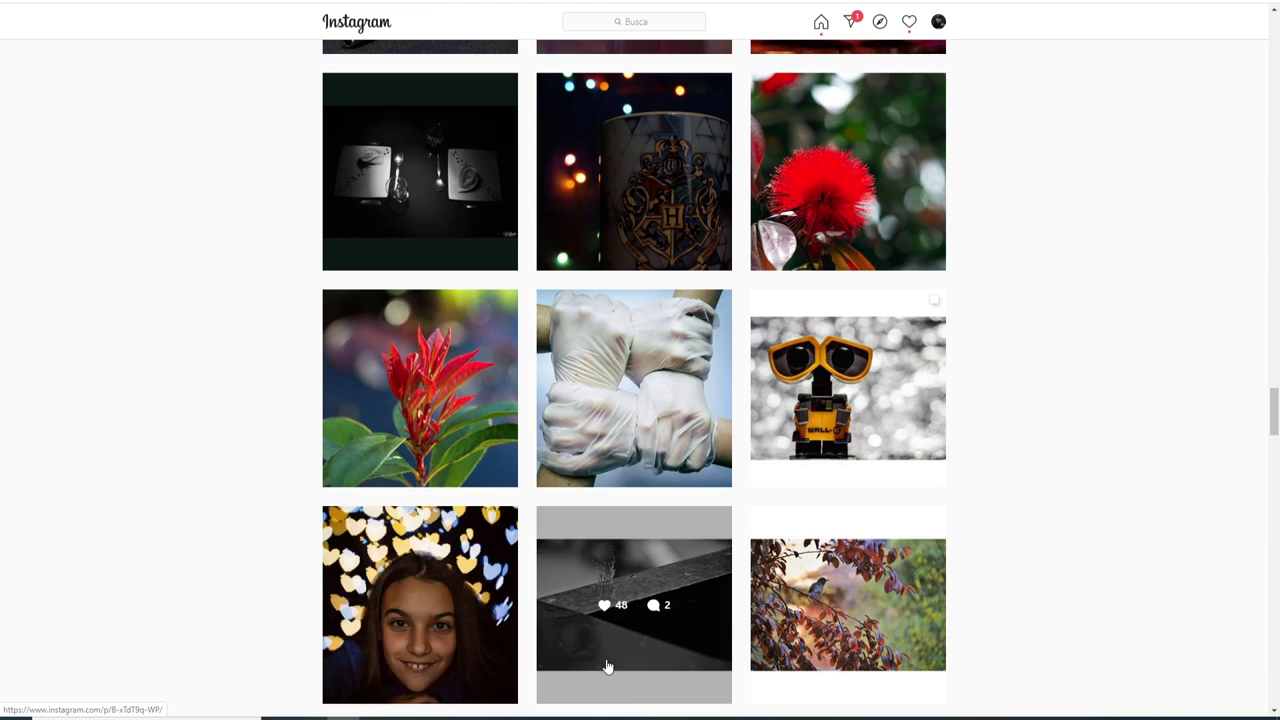
View and close the bird-on-autumn-branches post, then open the red photinia plant post.
left_click(851, 575)
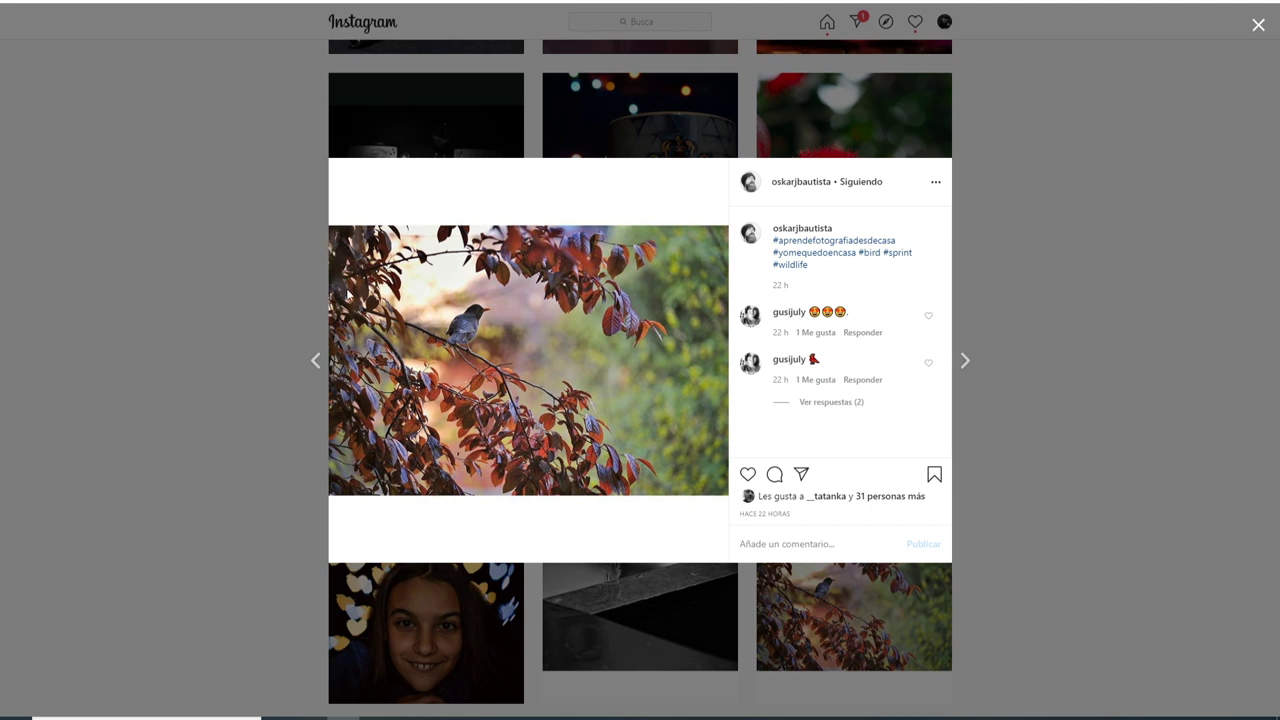
left_click(1053, 322)
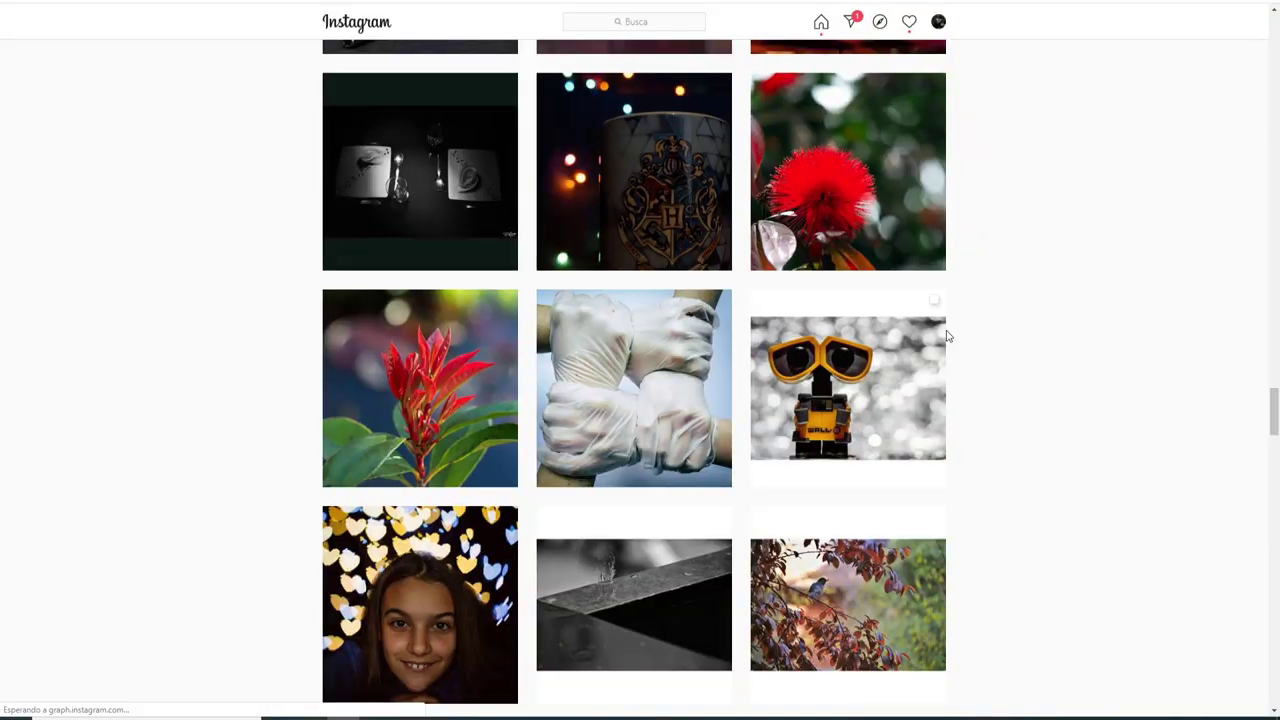
left_click(471, 334)
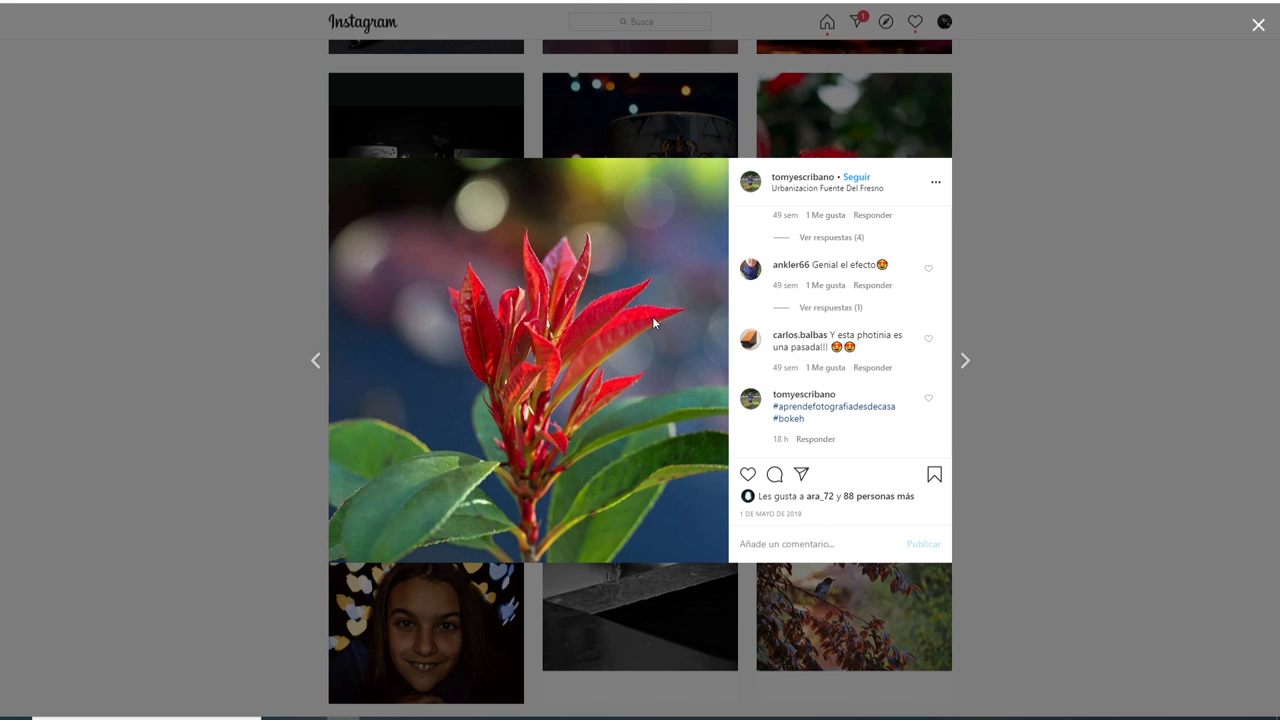
Close the photinia post, read the red pompom flower post's comments, then open the Hogwarts mug post.
left_click(1101, 229)
scroll(971, 314, "up", 2)
left_click(797, 347)
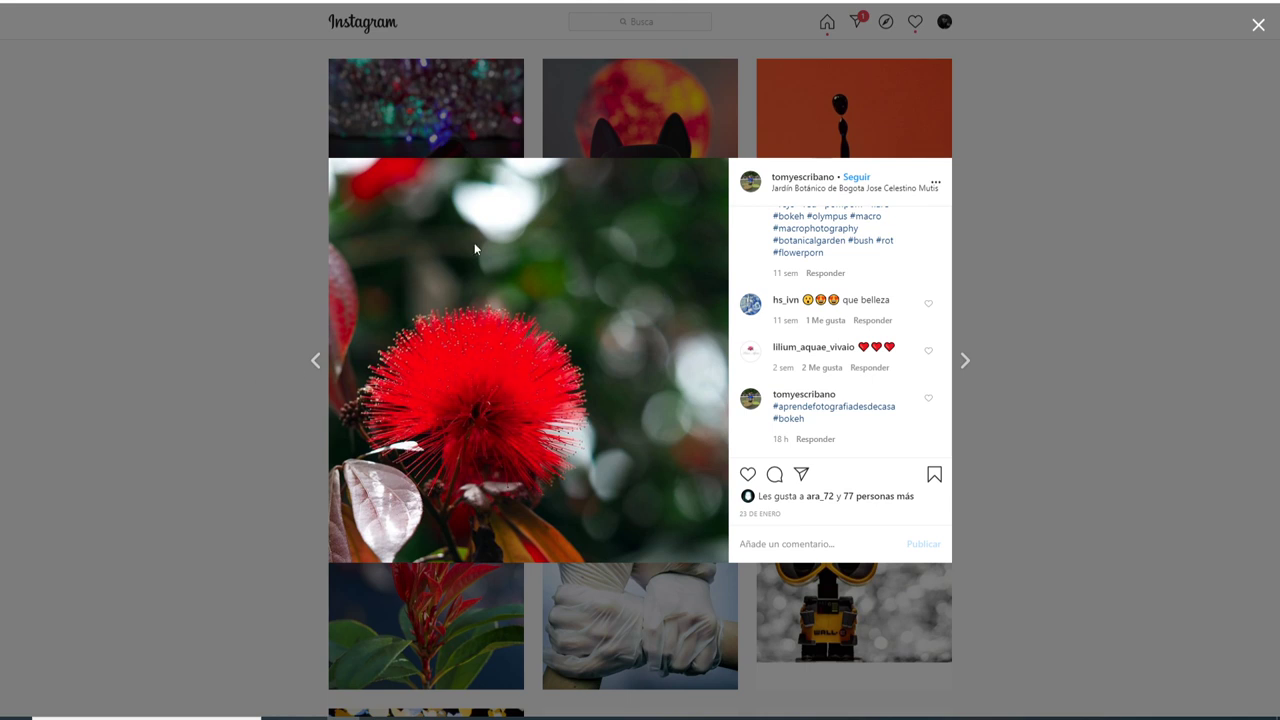
scroll(853, 324, "up", 2)
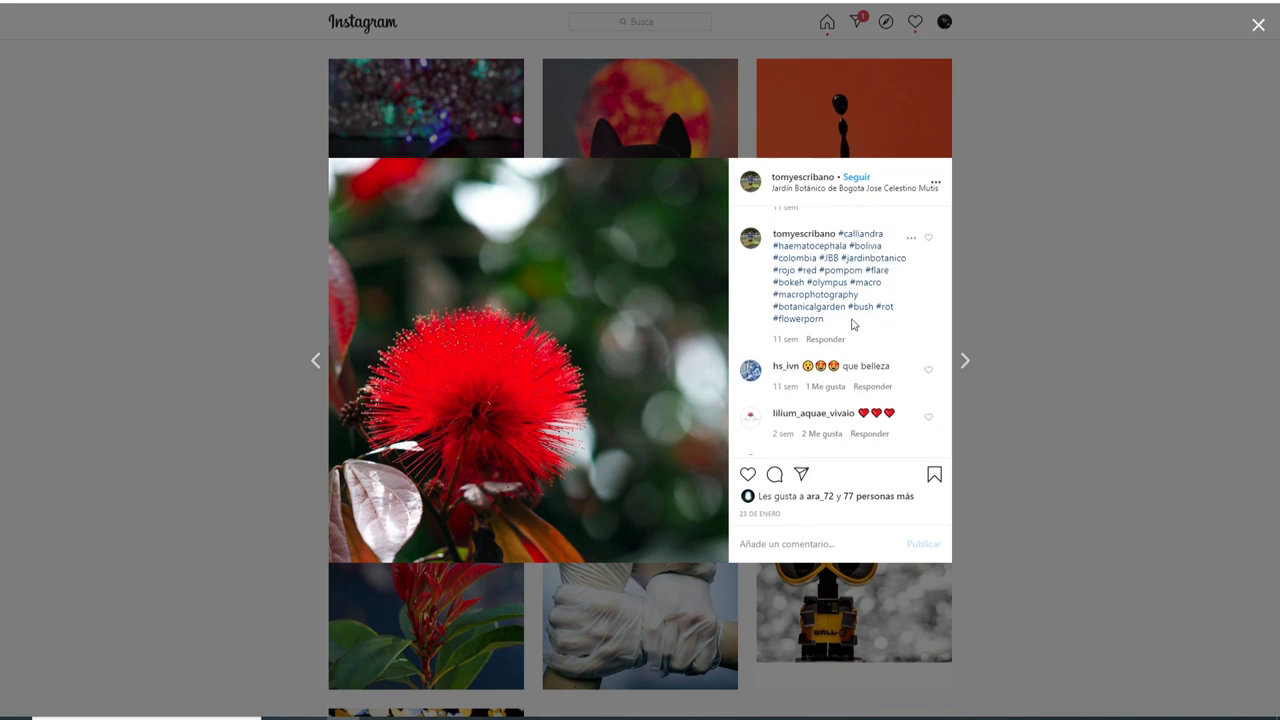
scroll(853, 324, "up", 1)
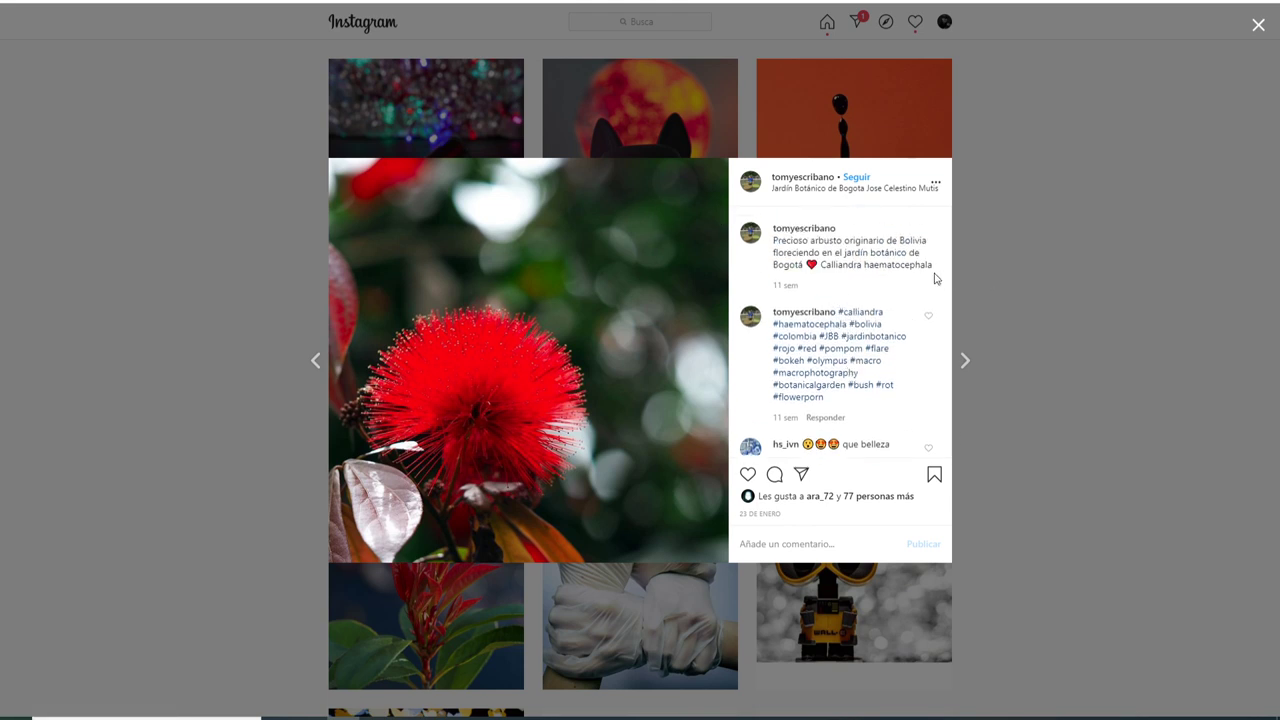
left_click(1076, 280)
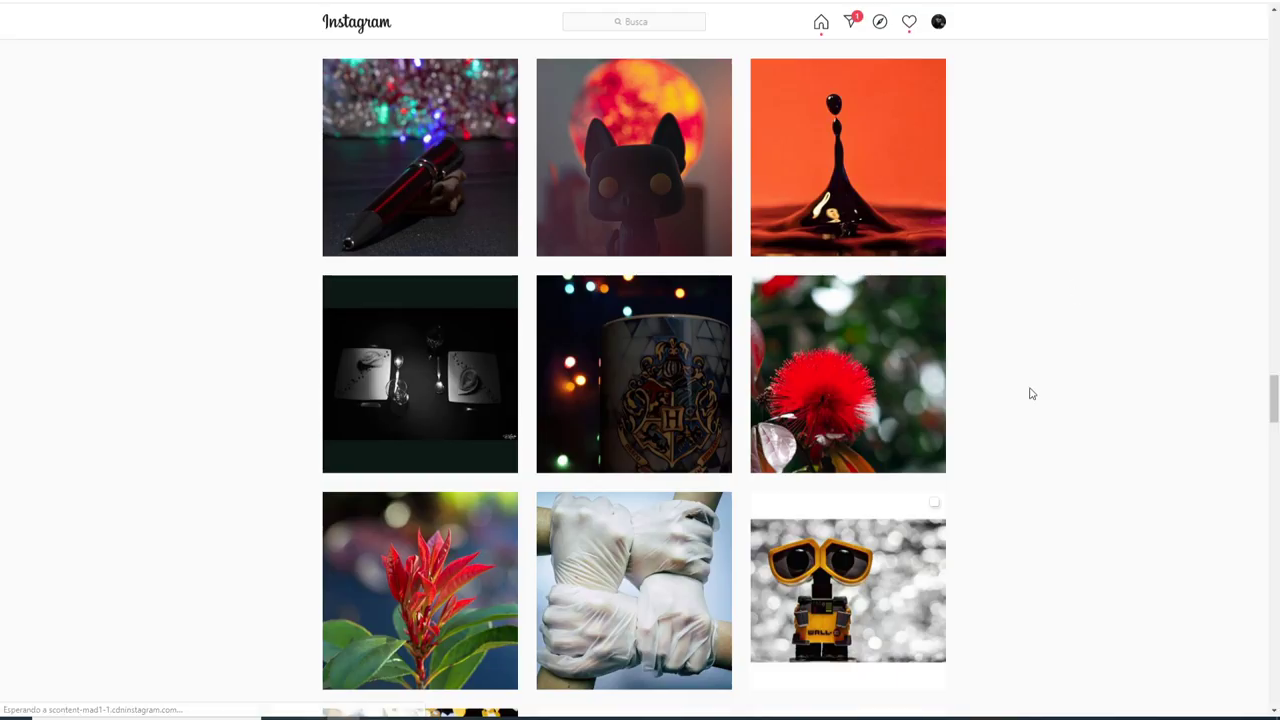
left_click(571, 340)
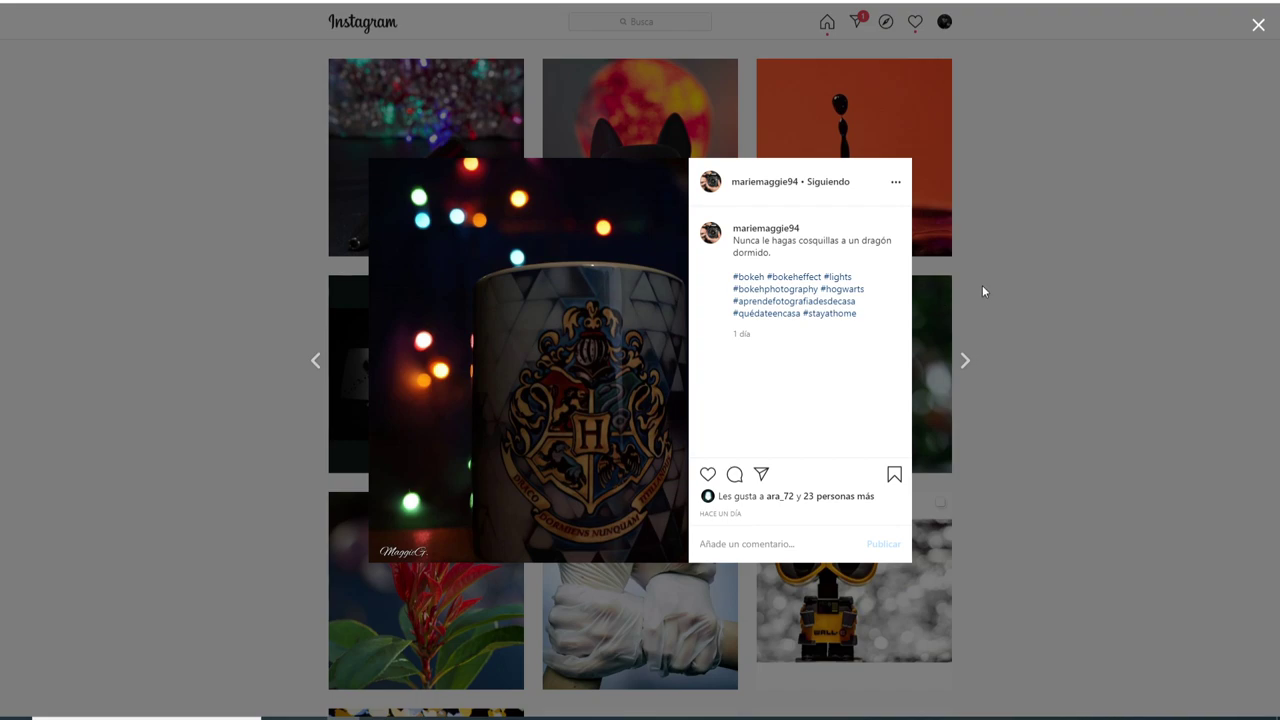
Close the Hogwarts mug post, then view and close the black-and-white dinner plates post.
left_click(1082, 288)
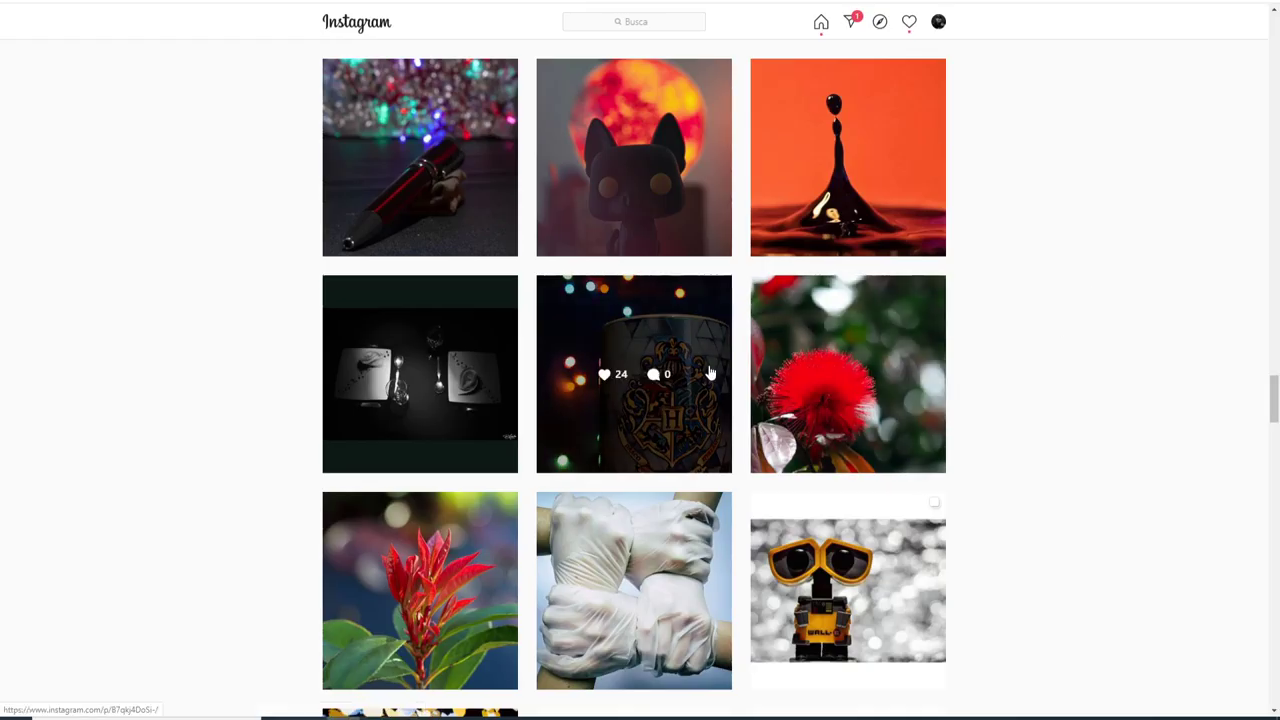
left_click(460, 329)
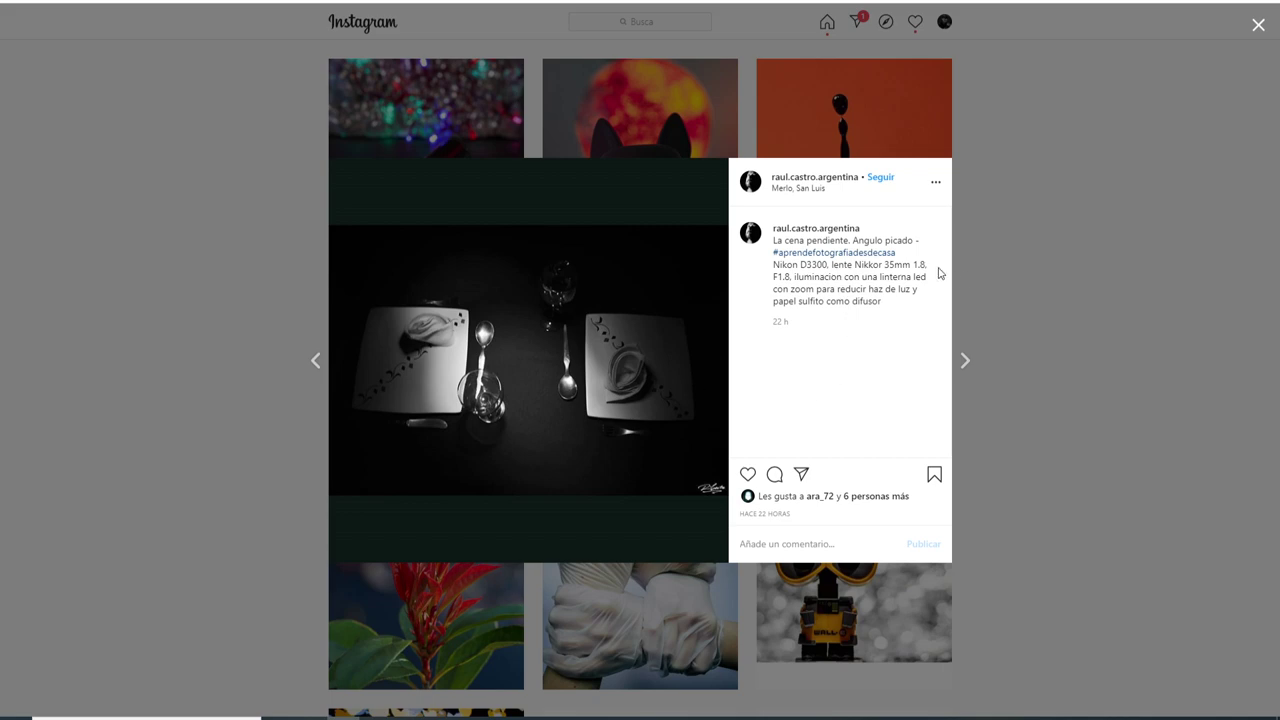
left_click(1039, 285)
scroll(711, 373, "up", 3)
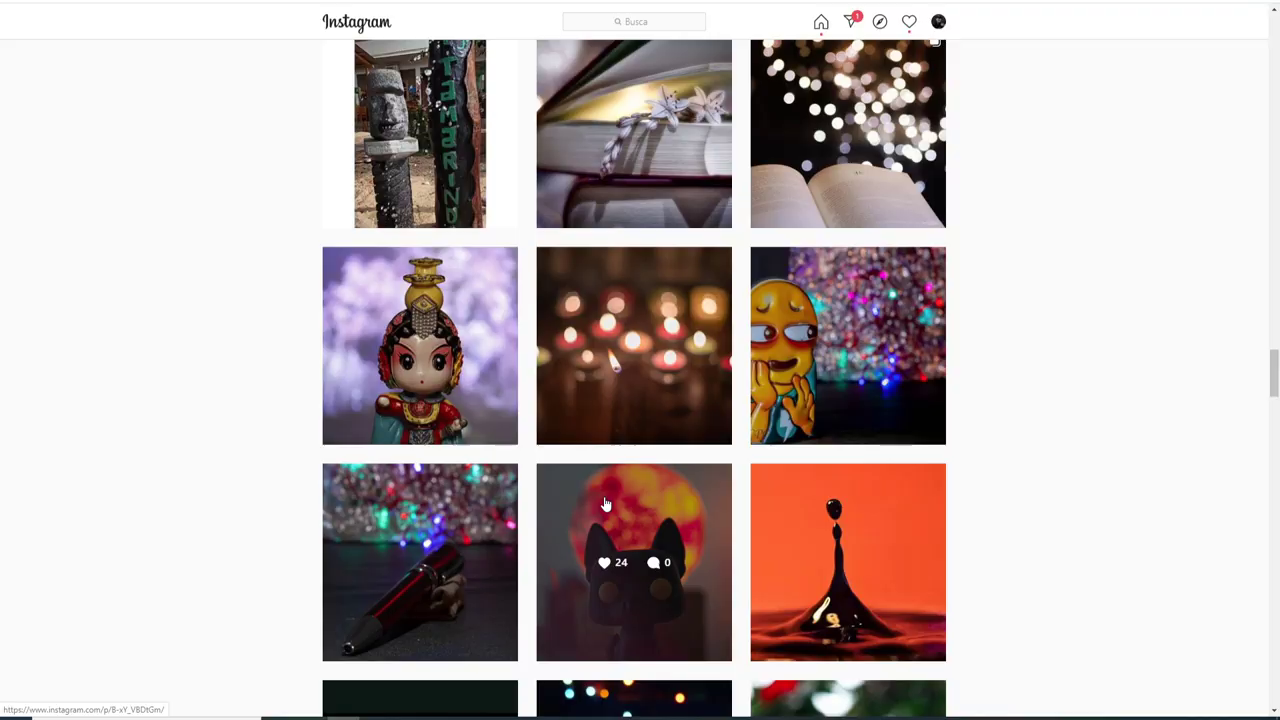
Open the black cat post, step back to the red-pen 'Reto Bokeh' post, and close it.
left_click(590, 505)
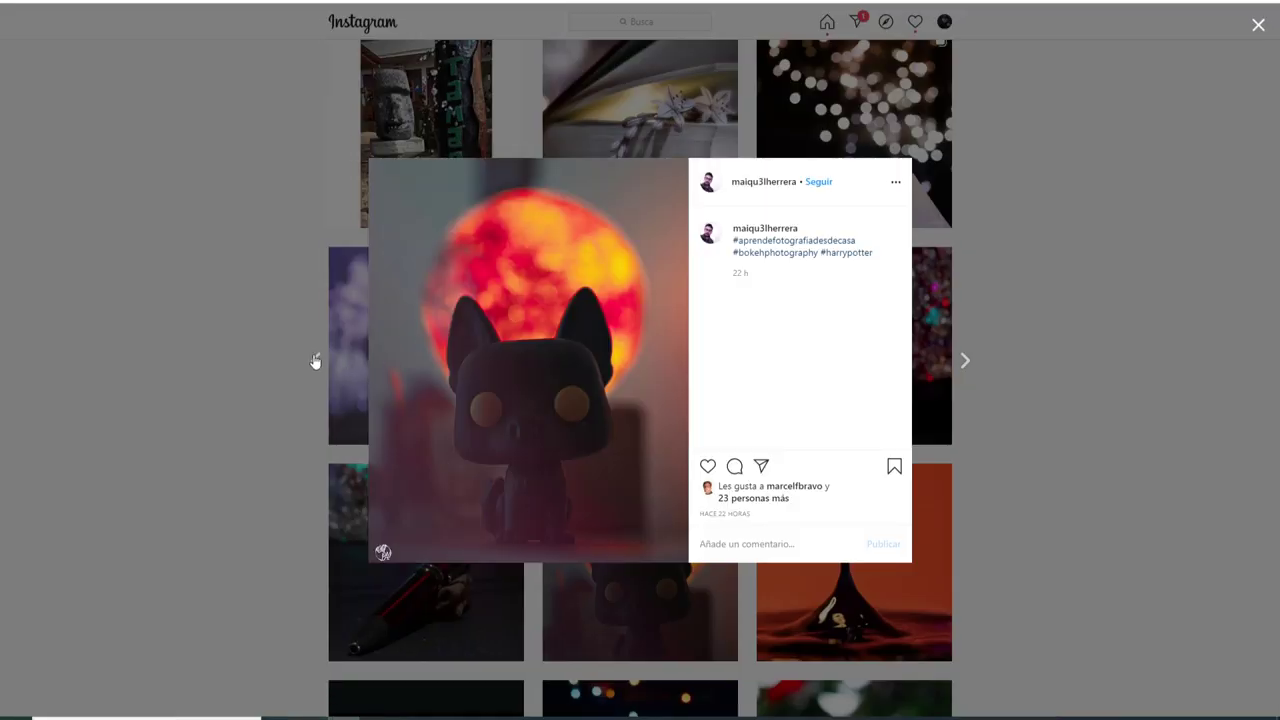
left_click(316, 361)
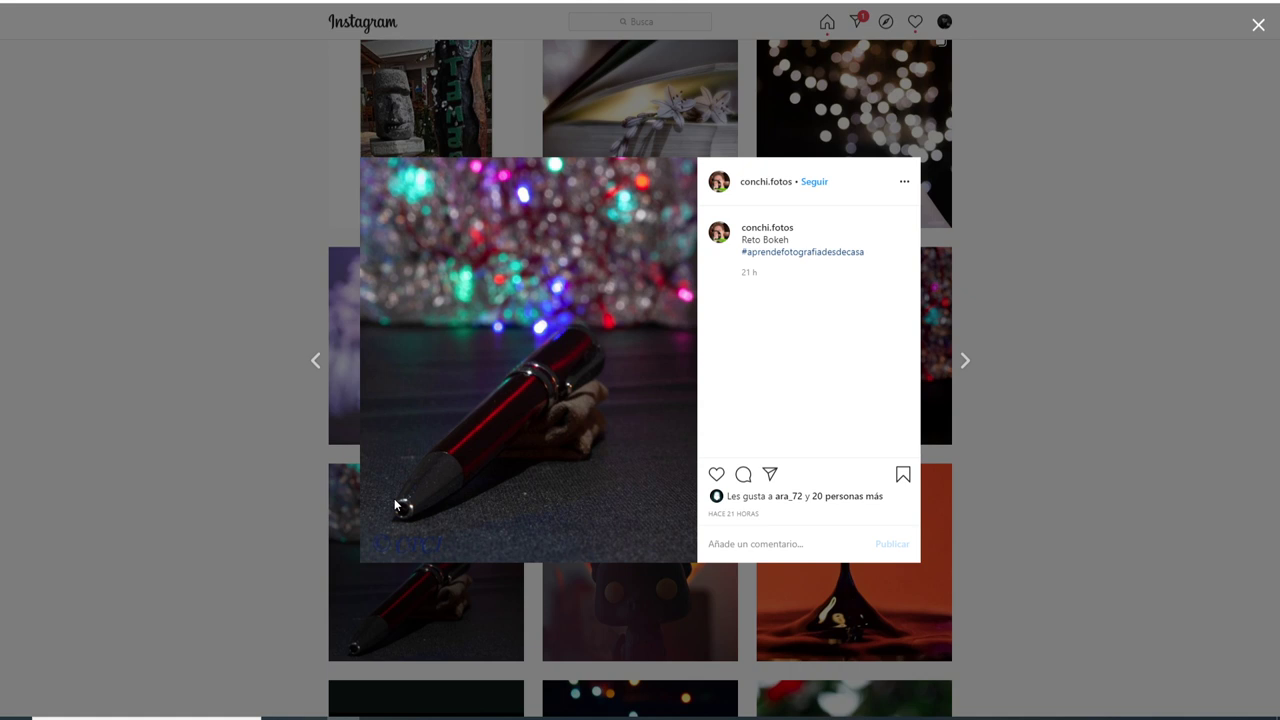
left_click(1026, 430)
Scroll the hashtag photo grid up and down to browse the thumbnails.
scroll(710, 461, "up", 1)
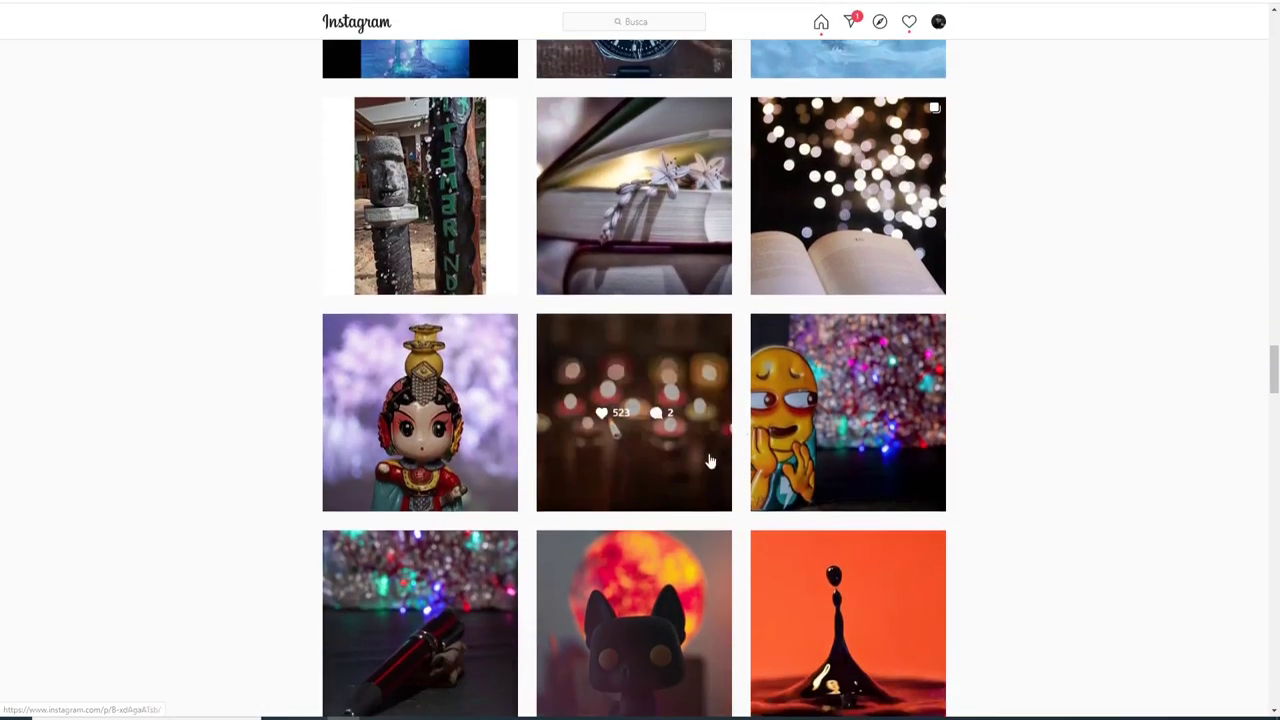
scroll(710, 461, "down", 1)
scroll(650, 465, "up", 1)
scroll(560, 475, "up", 4)
scroll(492, 484, "up", 3)
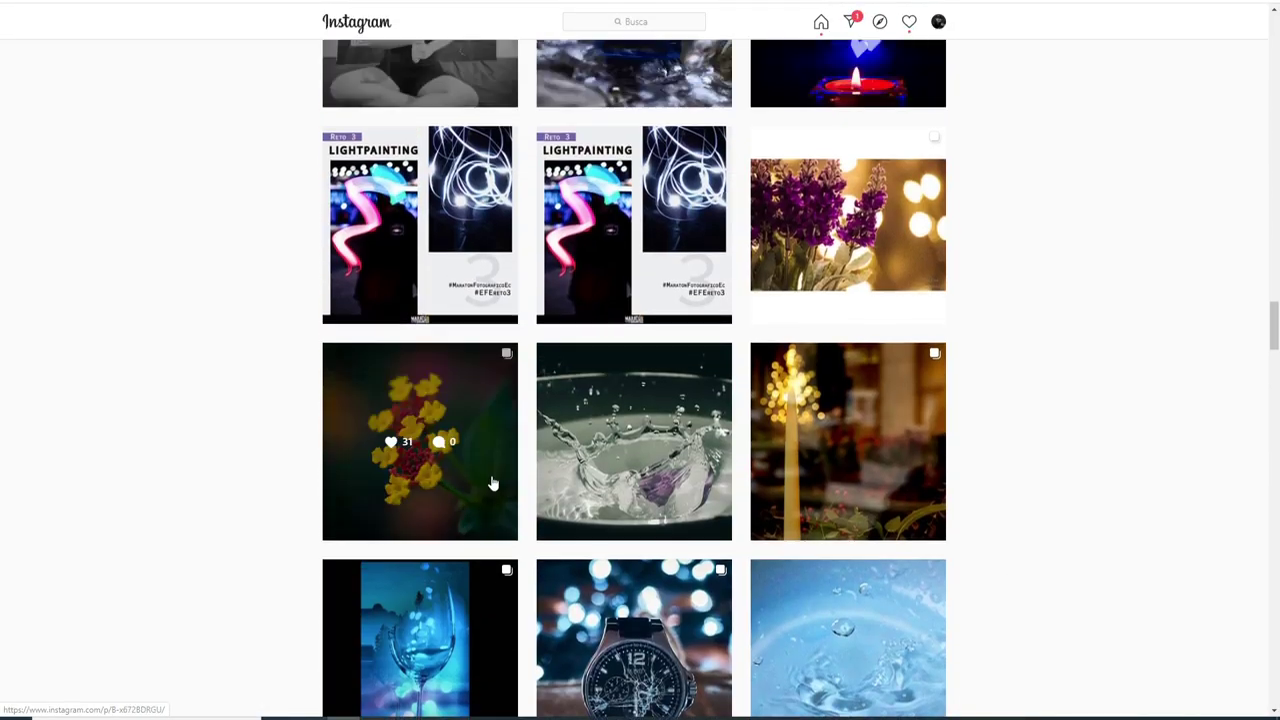
scroll(492, 484, "up", 2)
scroll(620, 455, "down", 8)
scroll(760, 428, "down", 4)
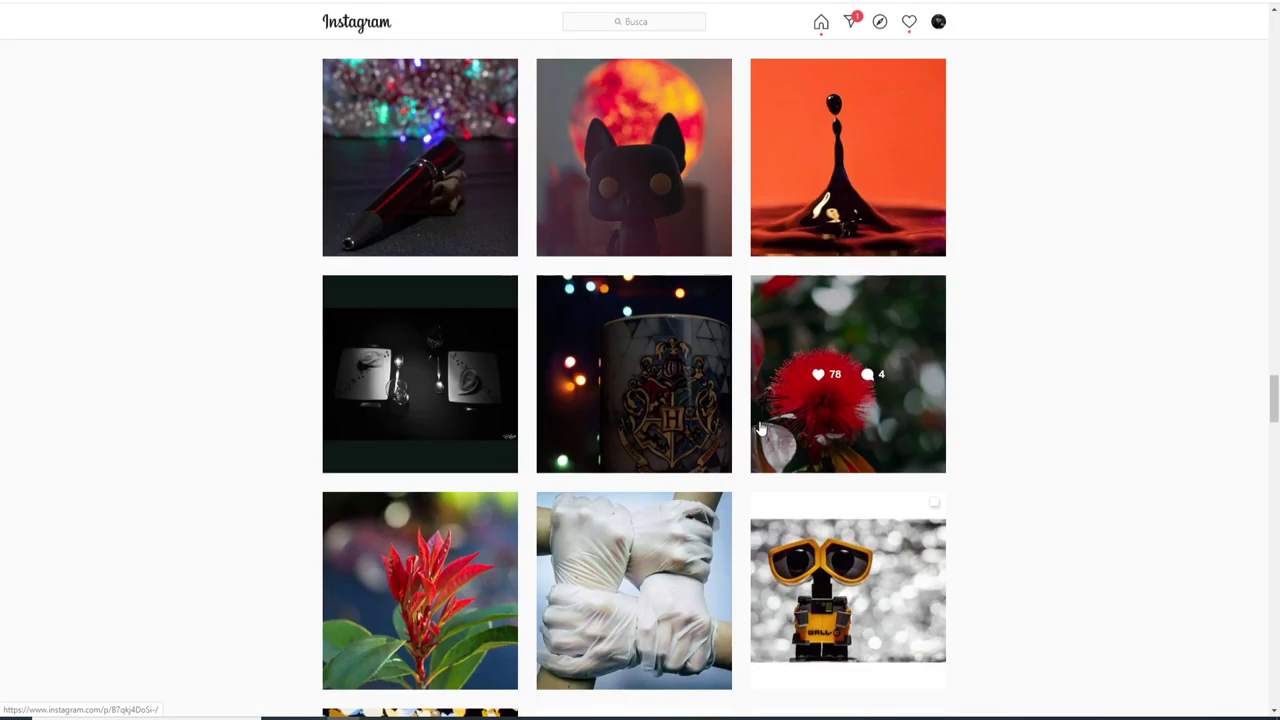
scroll(760, 428, "down", 5)
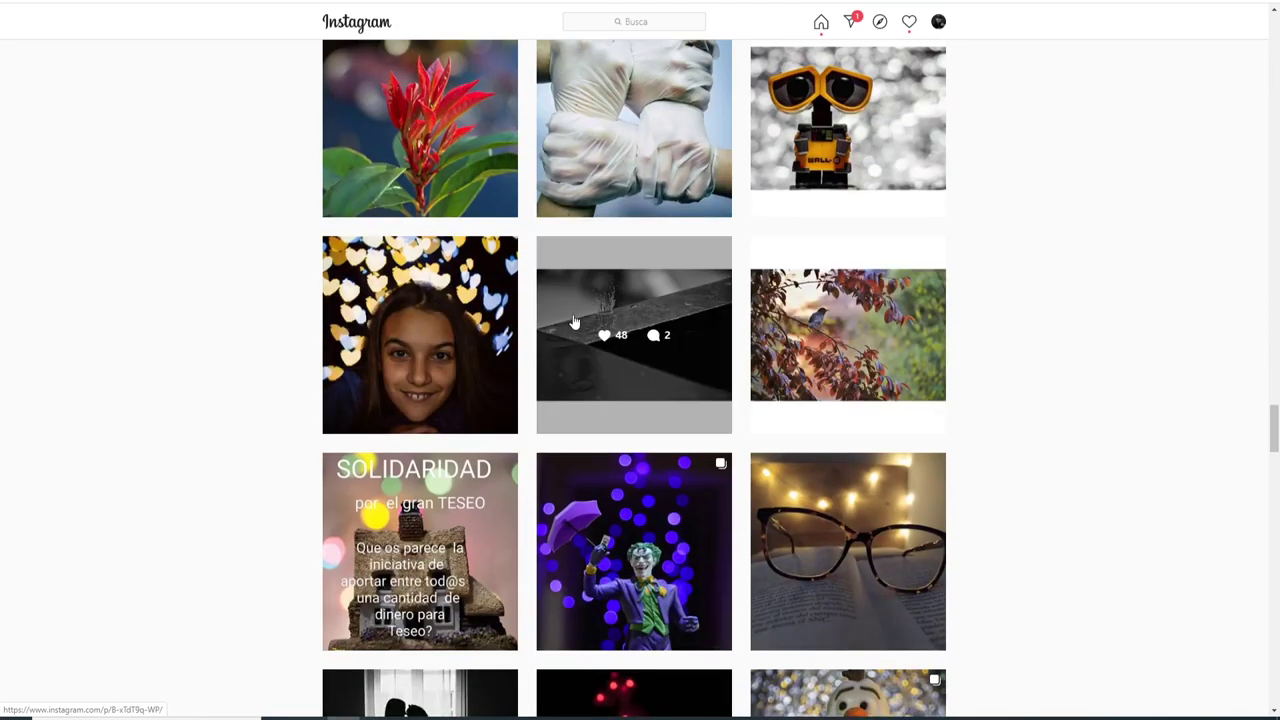
View the girl's heart-bokeh portrait post 'Retrato con efecto Boked' (64 likes), then close it.
left_click(343, 288)
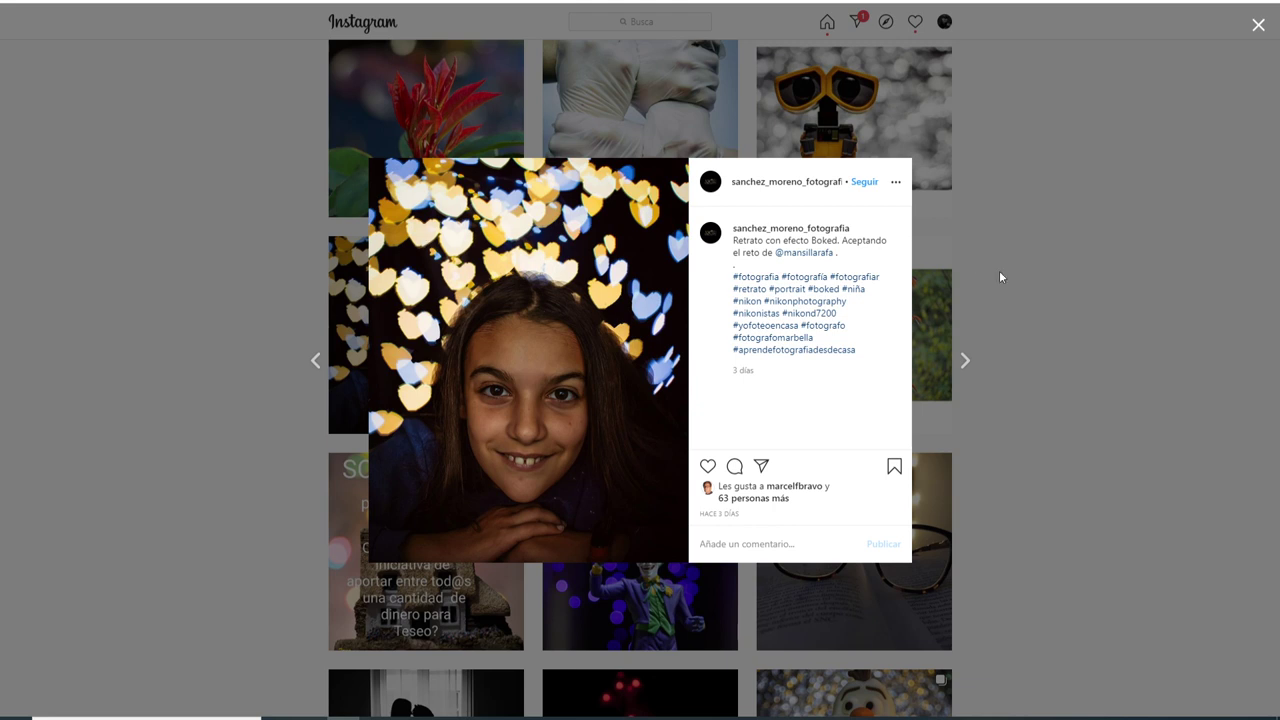
left_click(1060, 287)
scroll(571, 350, "up", 3)
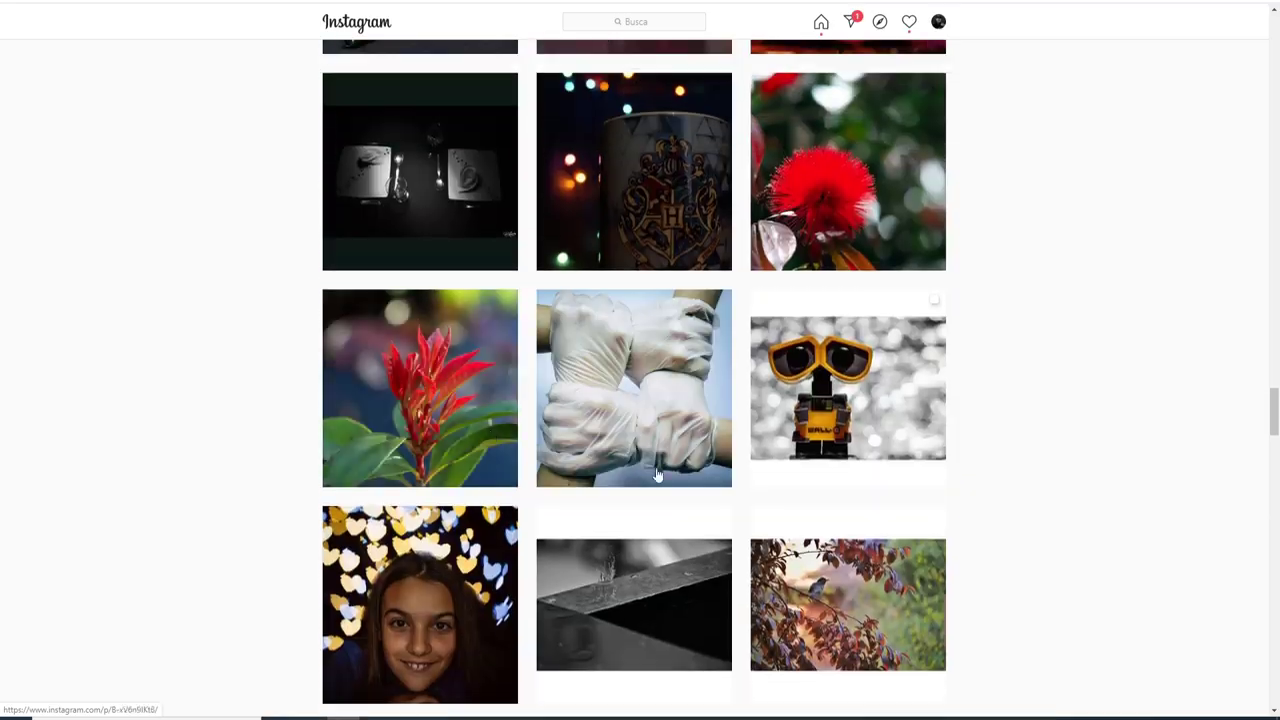
Browse the Wall-E post's three photos, including the green pyramid and camera setup, then close it.
left_click(860, 341)
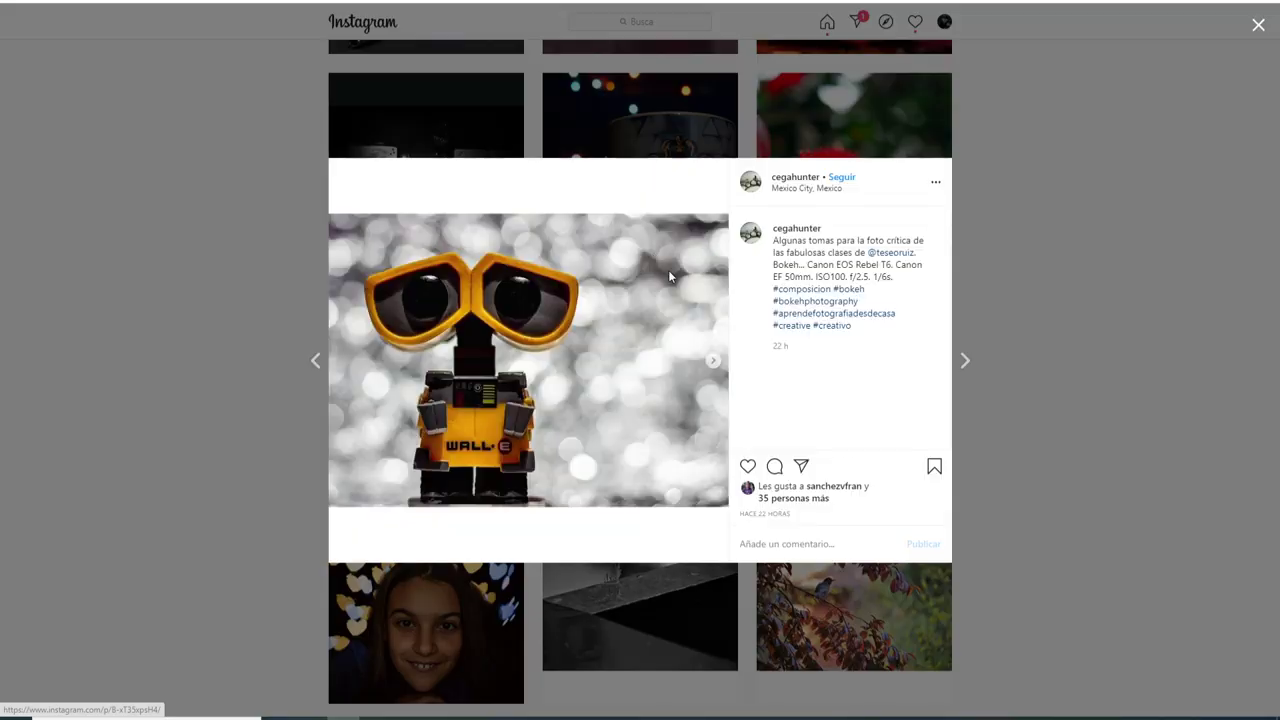
left_click(710, 363)
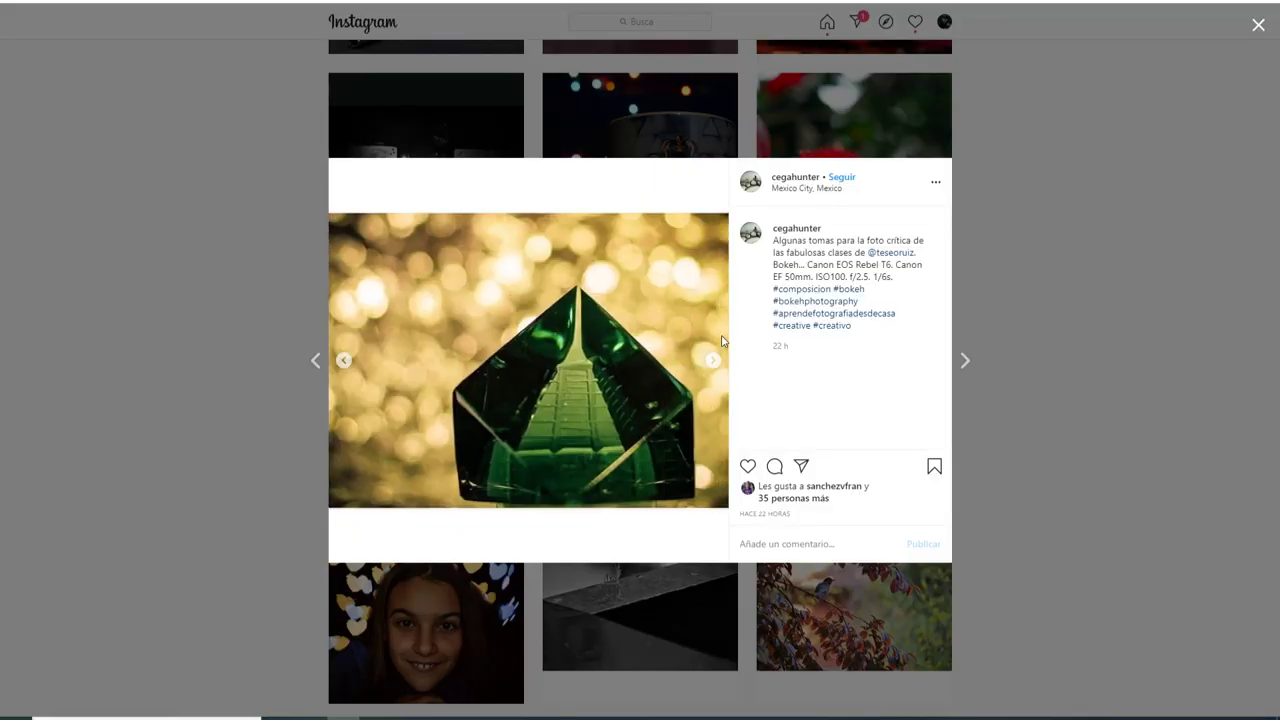
left_click(716, 360)
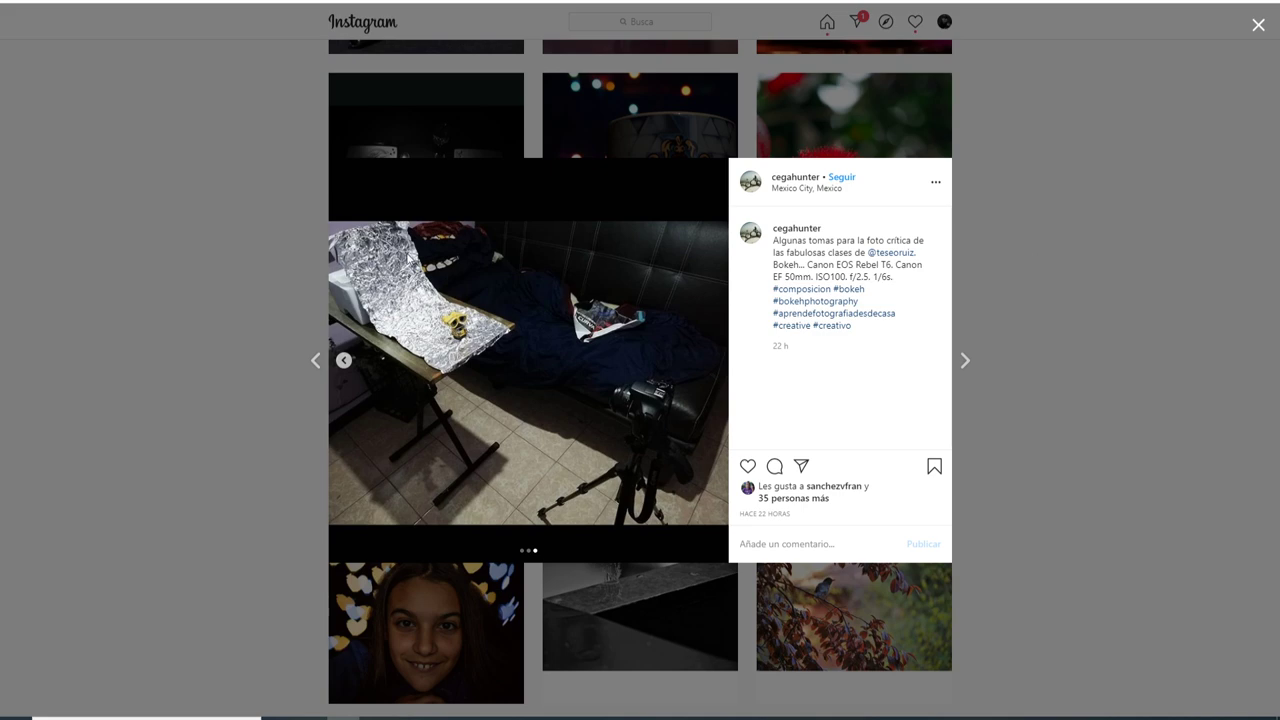
left_click(1027, 243)
scroll(906, 277, "up", 4)
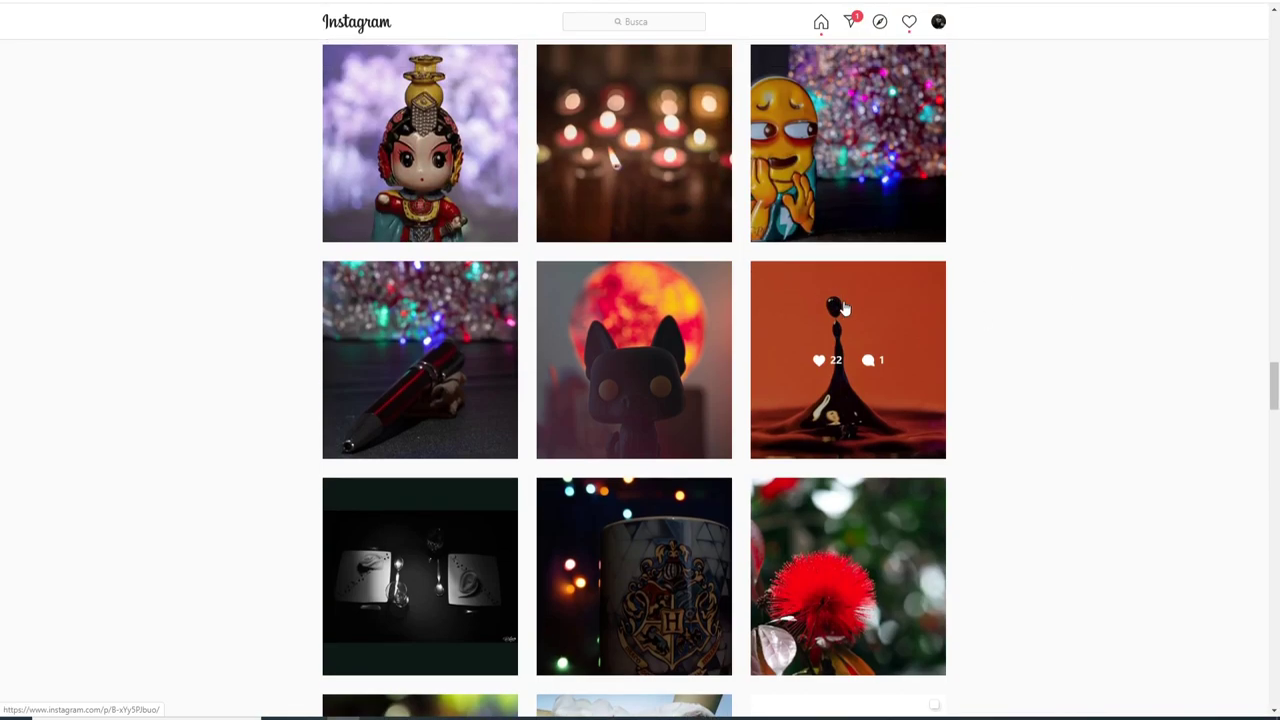
scroll(843, 308, "up", 3)
Open the yellow smiley-figure 'Reto Bokeh' post with 22 likes.
left_click(862, 382)
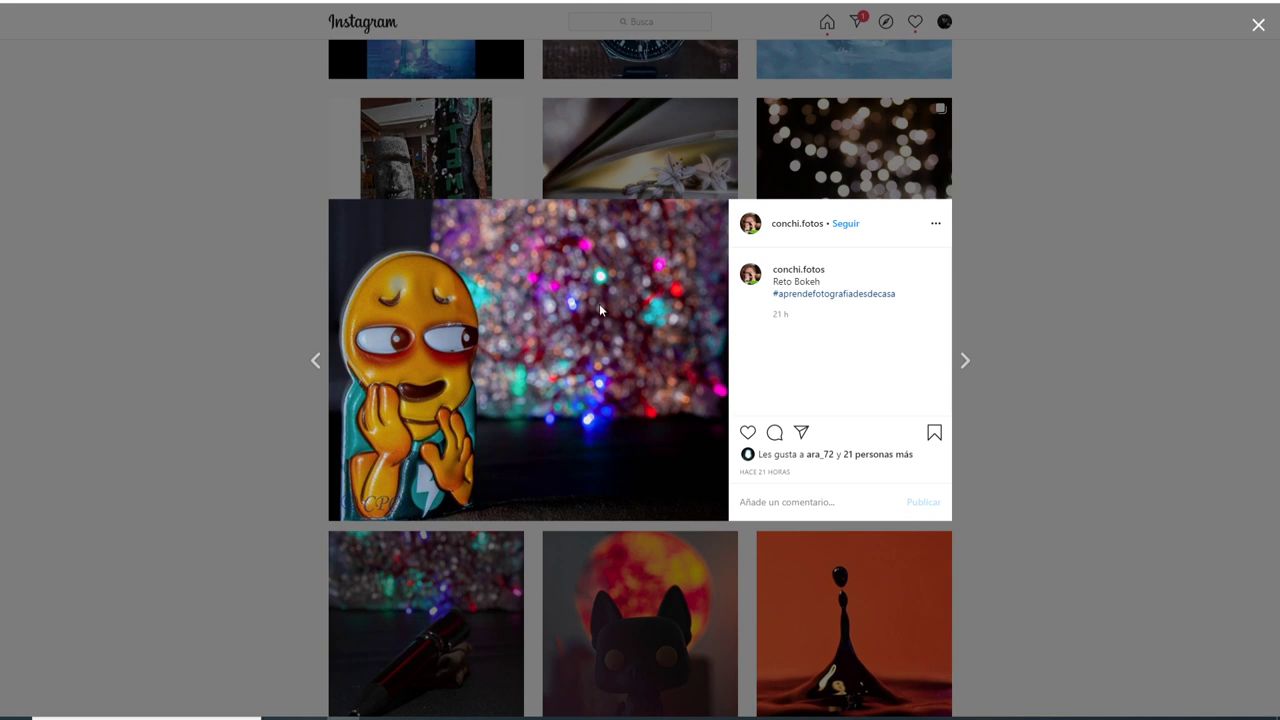
Close the emoji post, then view and close the tealight-candles (527 likes) and painted-doll posts.
left_click(1050, 308)
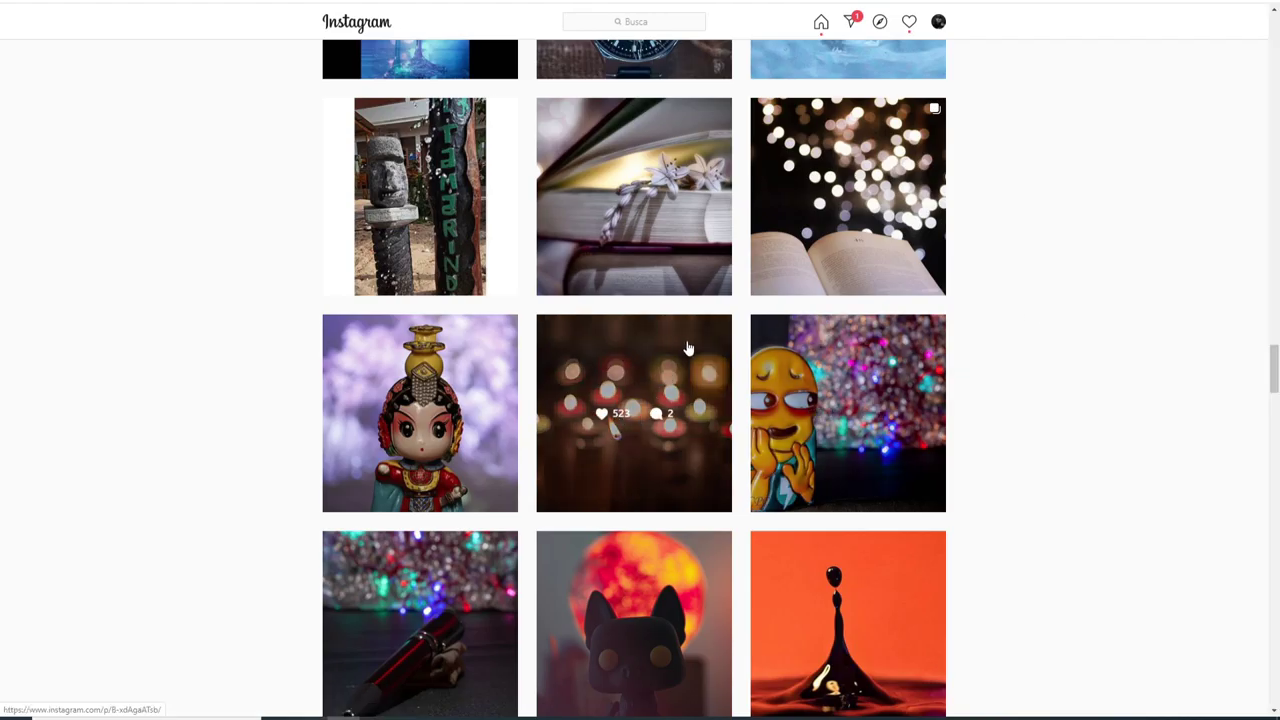
left_click(668, 355)
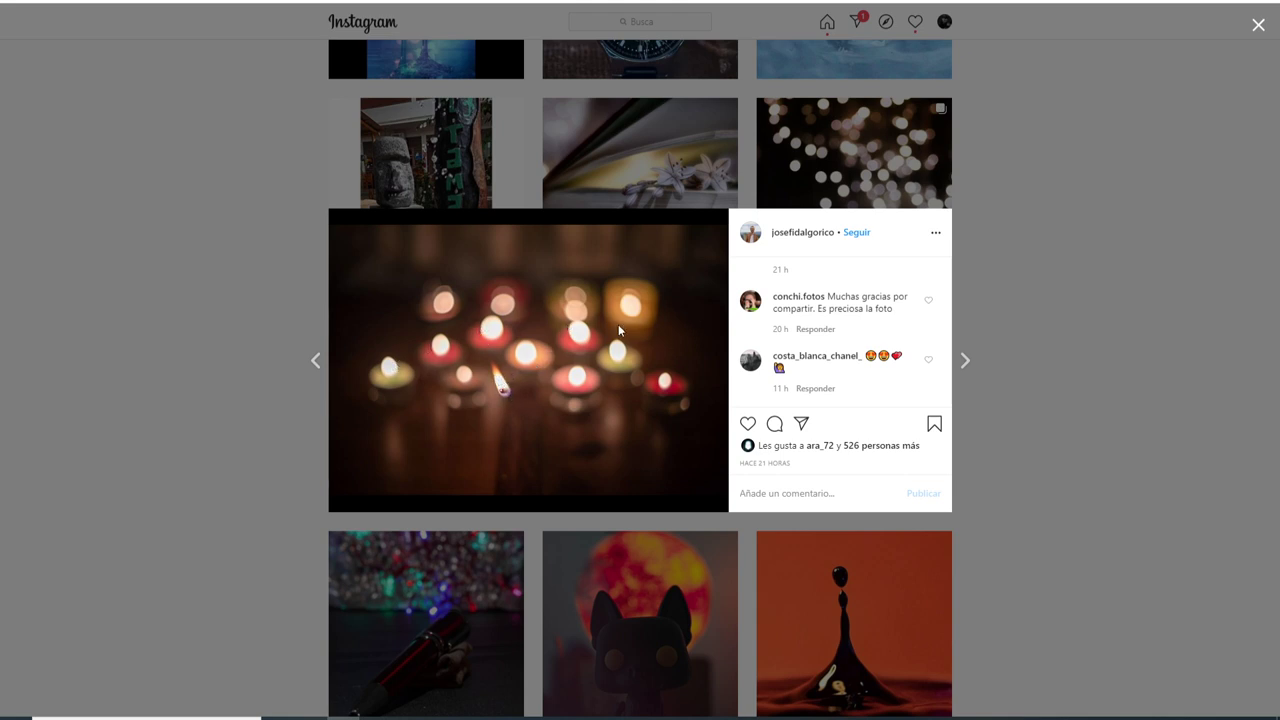
left_click(1052, 323)
left_click(484, 352)
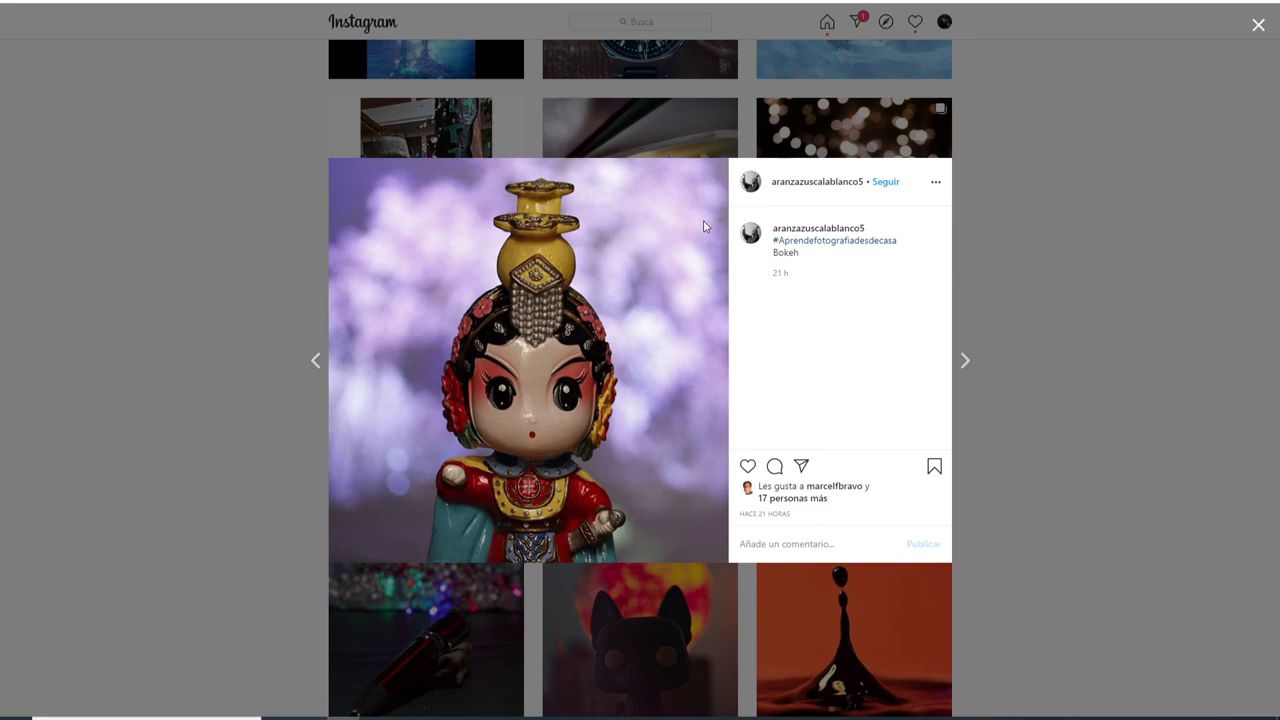
left_click(1024, 255)
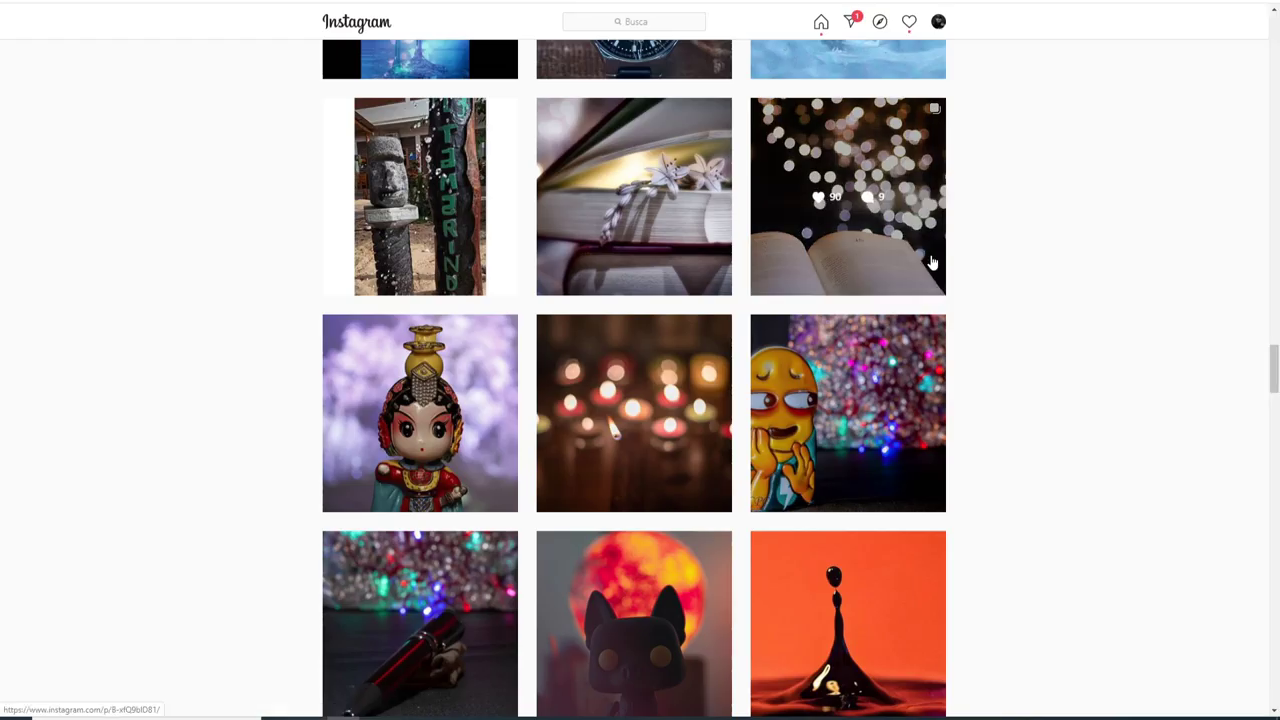
View the open-book bokeh post, including its living-room setup photo, then close it.
scroll(850, 300, "up", 2)
left_click(770, 310)
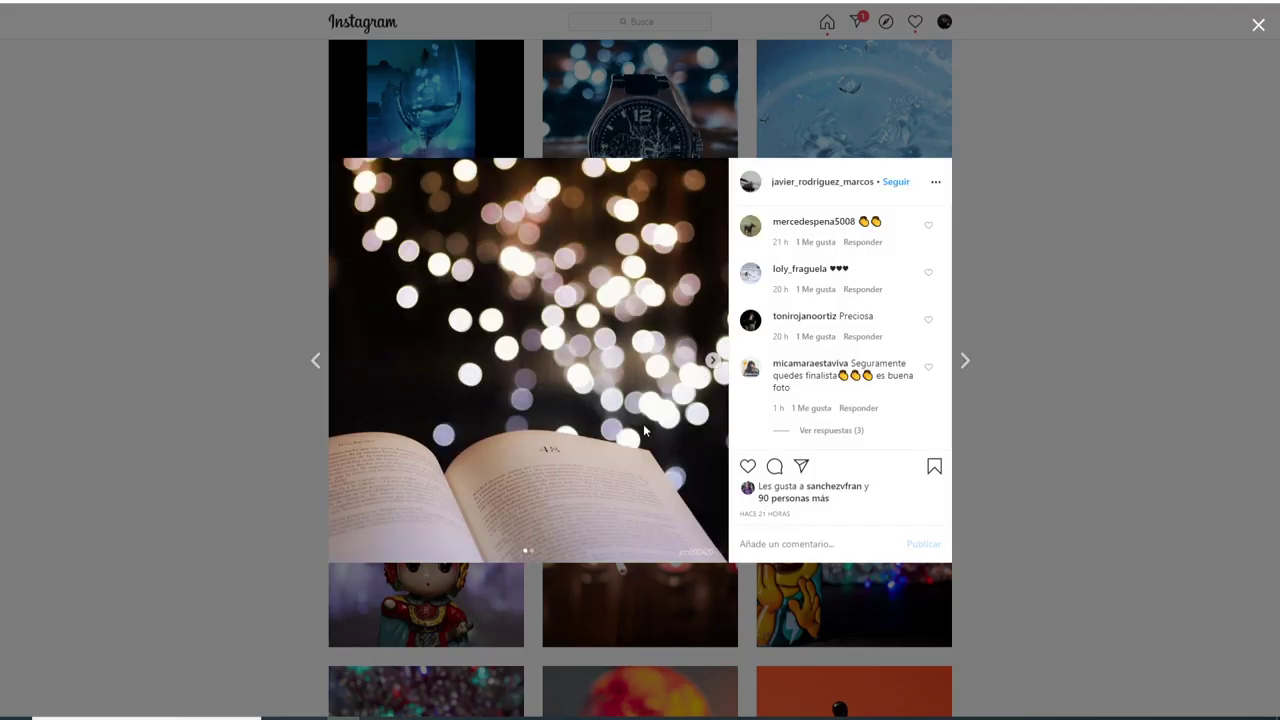
left_click(713, 361)
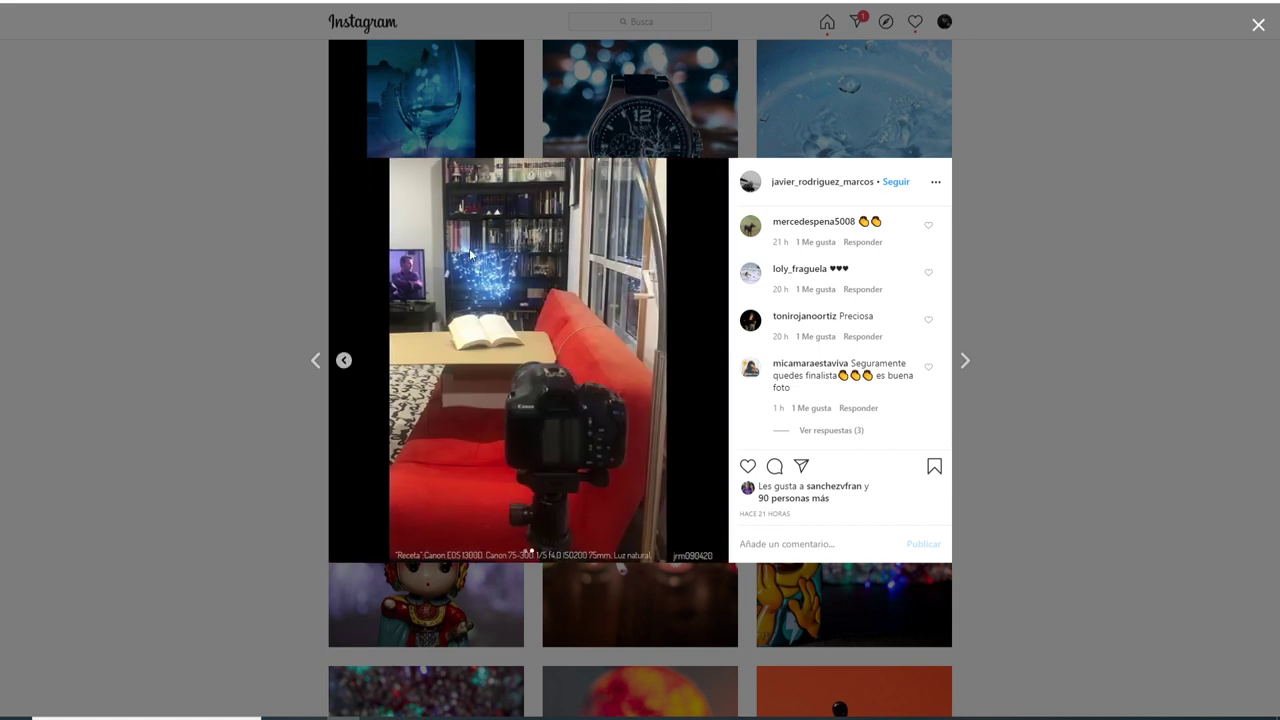
scroll(850, 305, "up", 3)
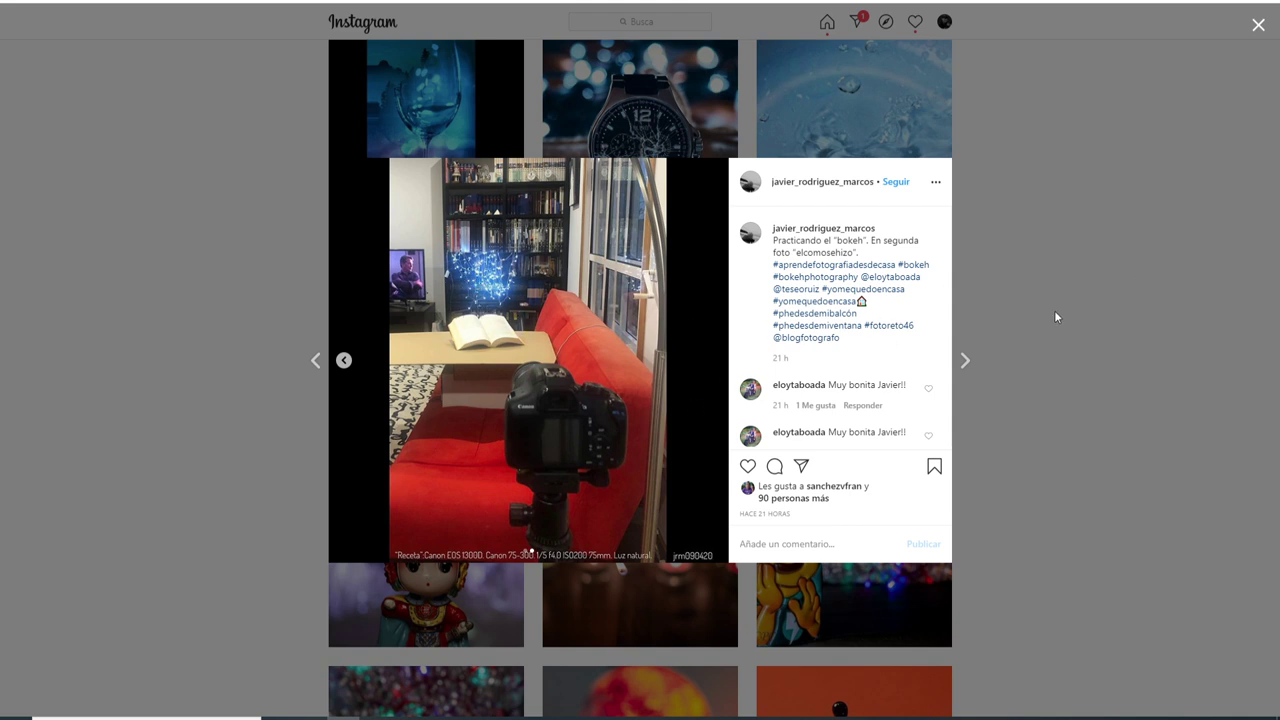
left_click(1109, 300)
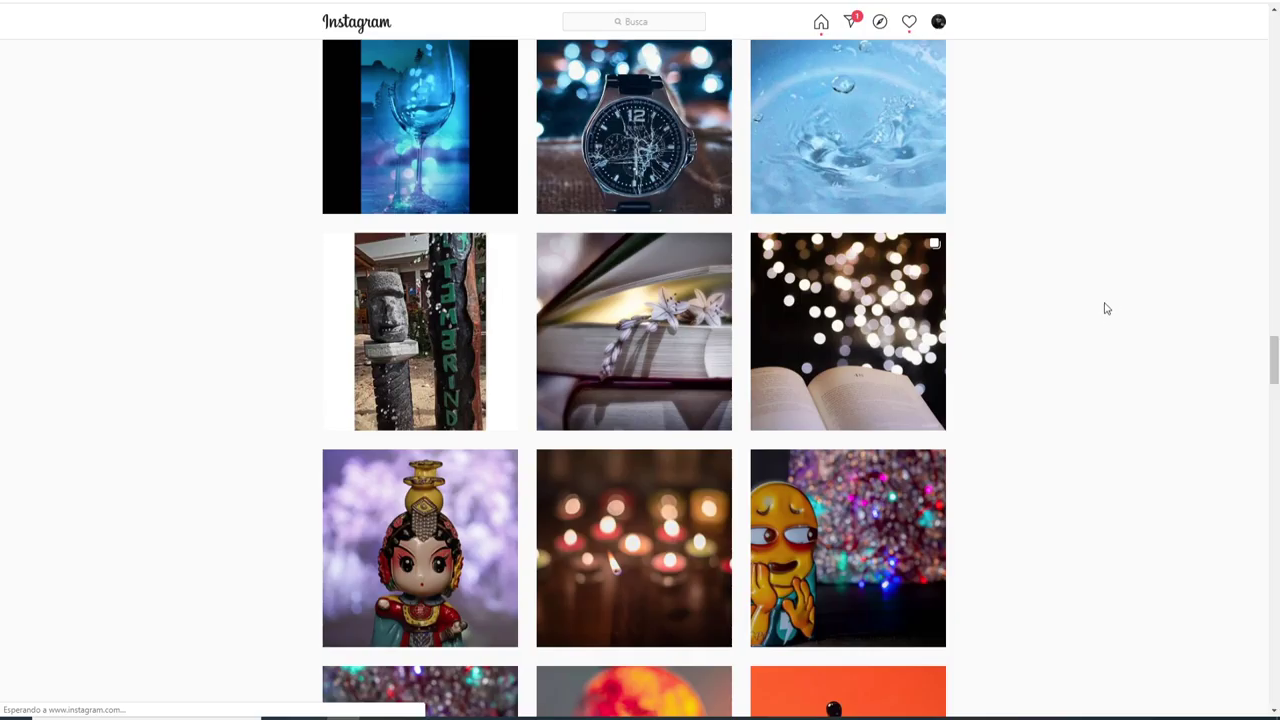
View and close the flowers-on-books post (97 likes) and the moai totem post.
scroll(1076, 330, "up", 1)
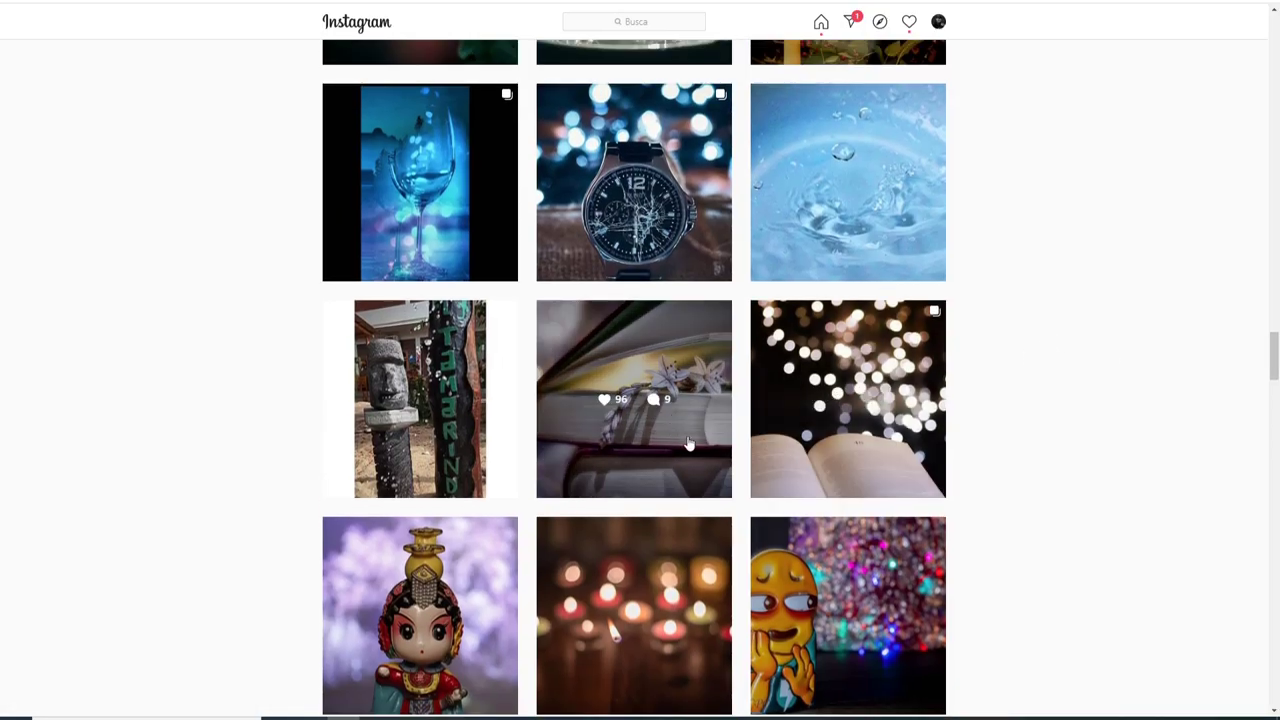
scroll(690, 445, "up", 2)
left_click(575, 486)
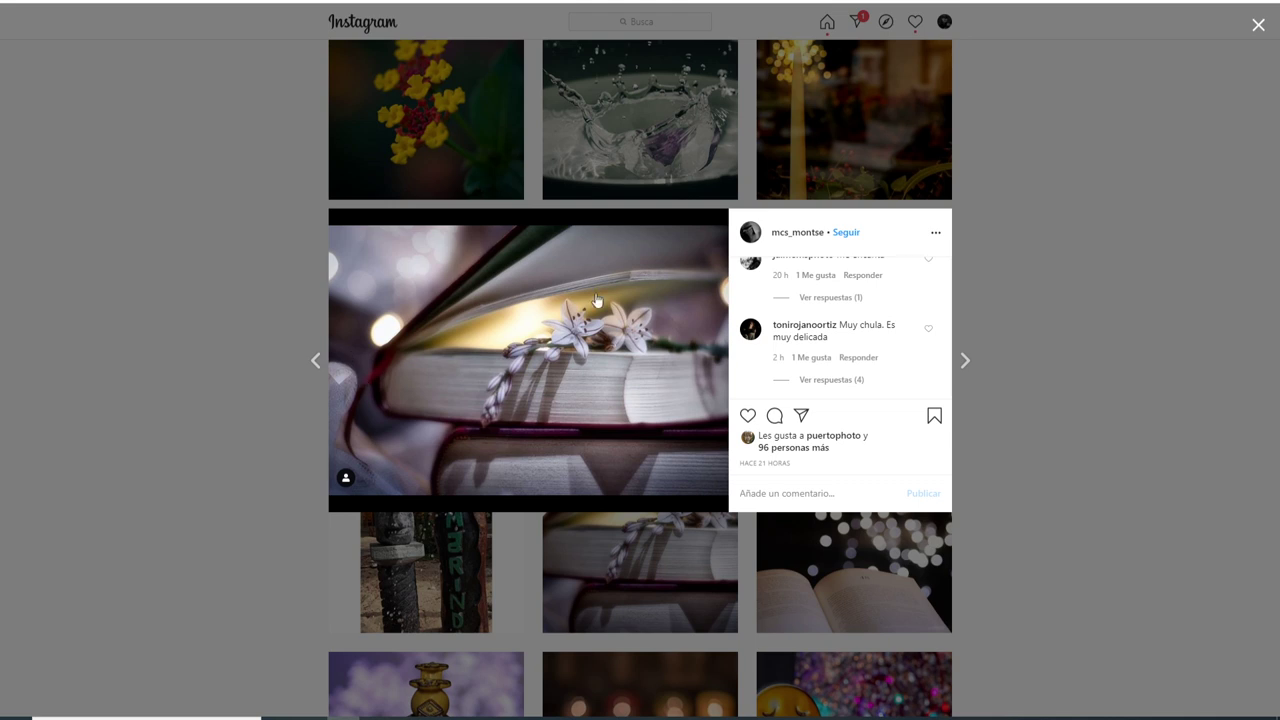
left_click(1047, 295)
left_click(465, 474)
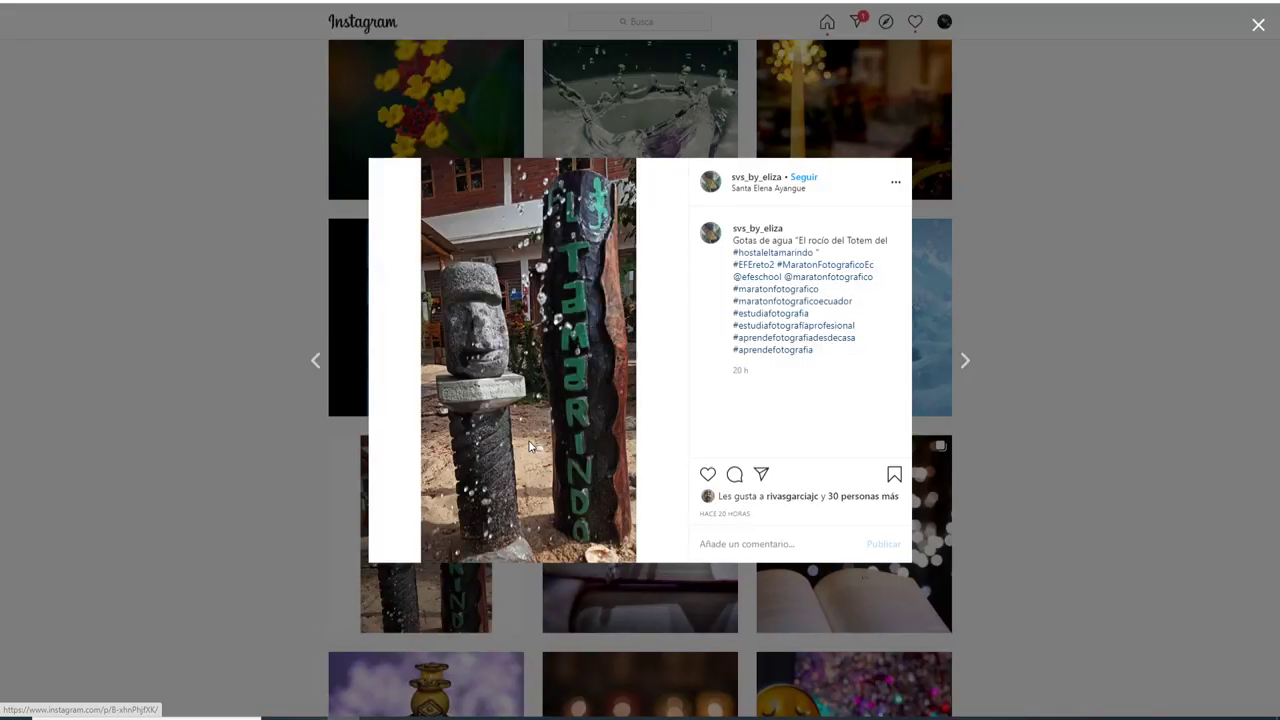
left_click(1063, 353)
Review the cracked-watch post's photos, including the Smurf figure, then close it.
scroll(647, 330, "up", 2)
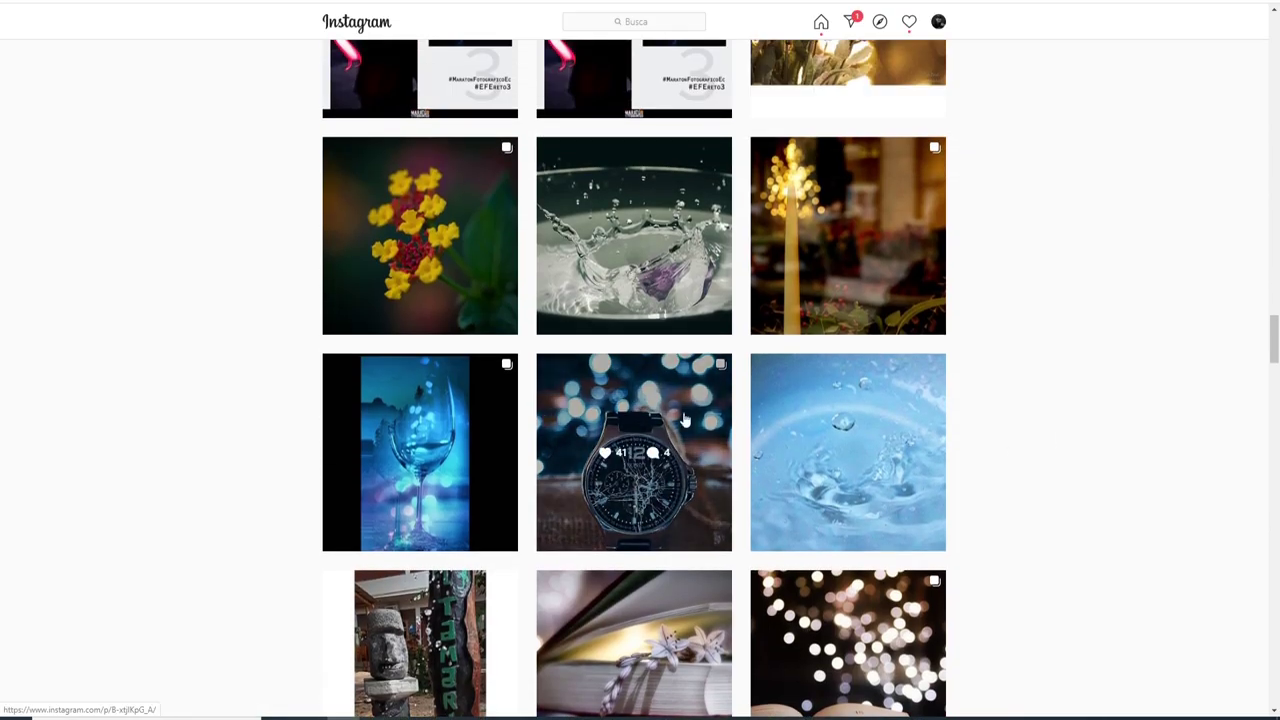
left_click(626, 380)
left_click(673, 360)
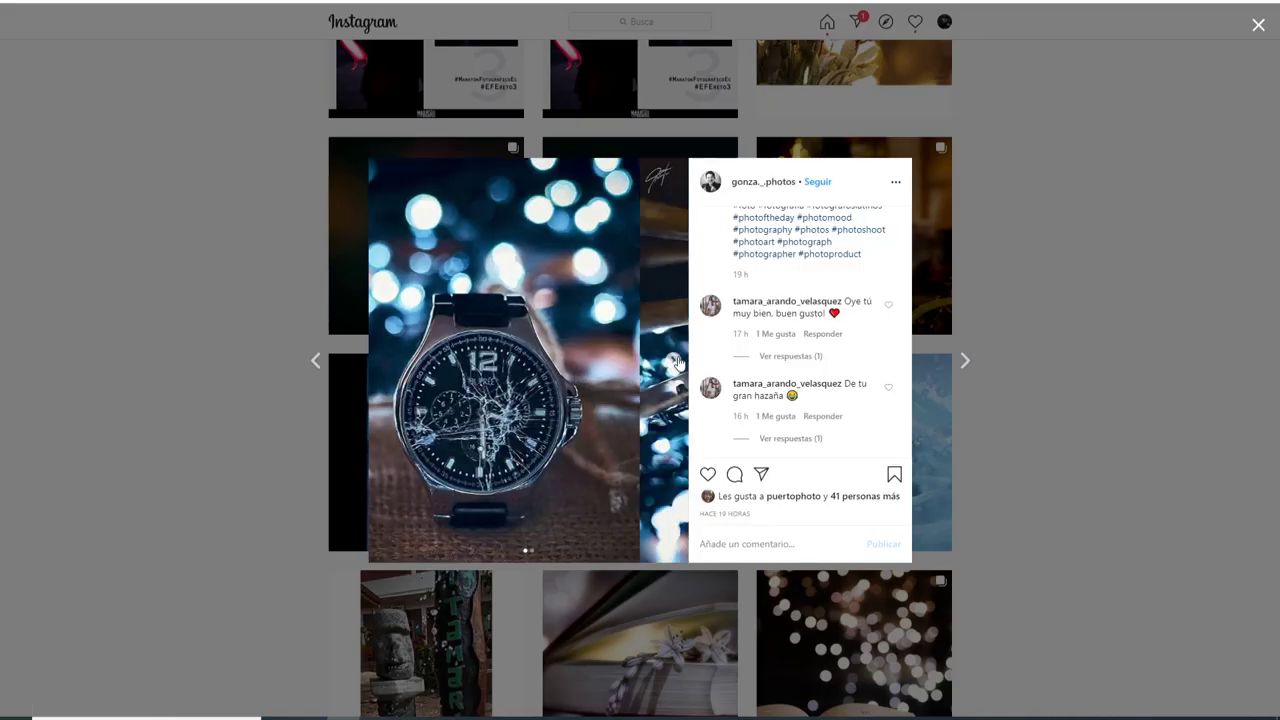
scroll(800, 330, "up", 3)
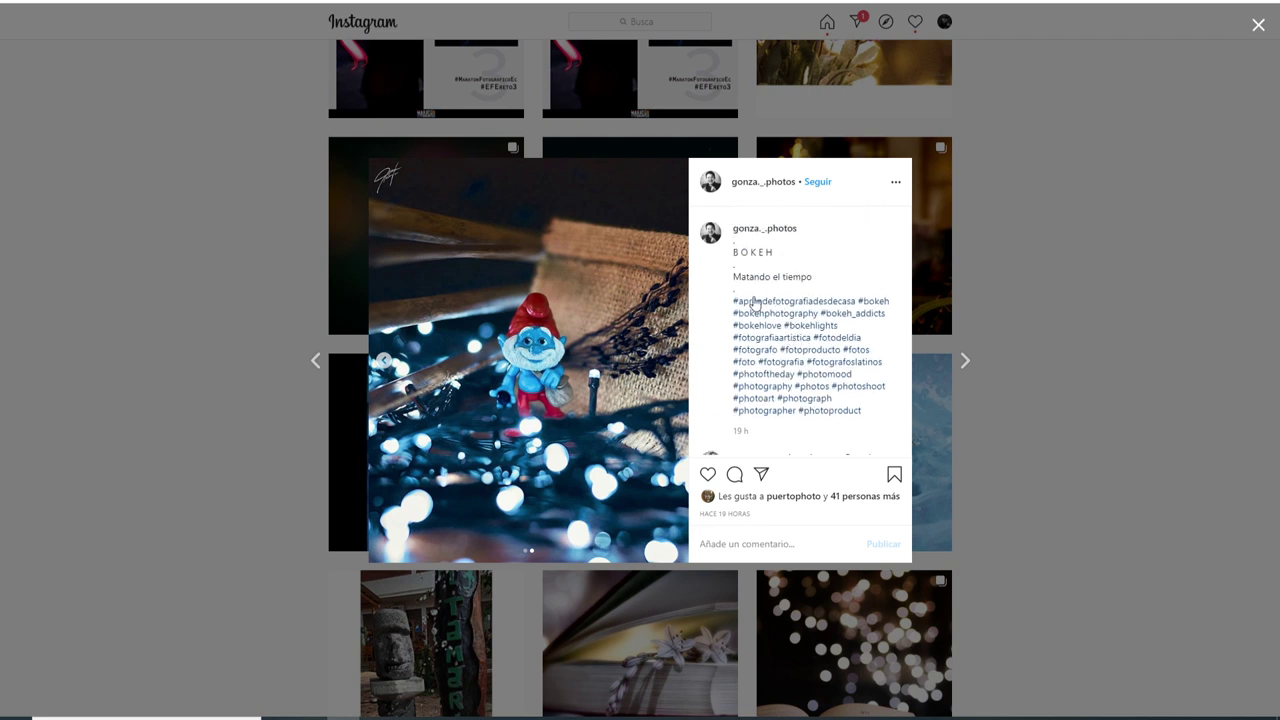
left_click(385, 362)
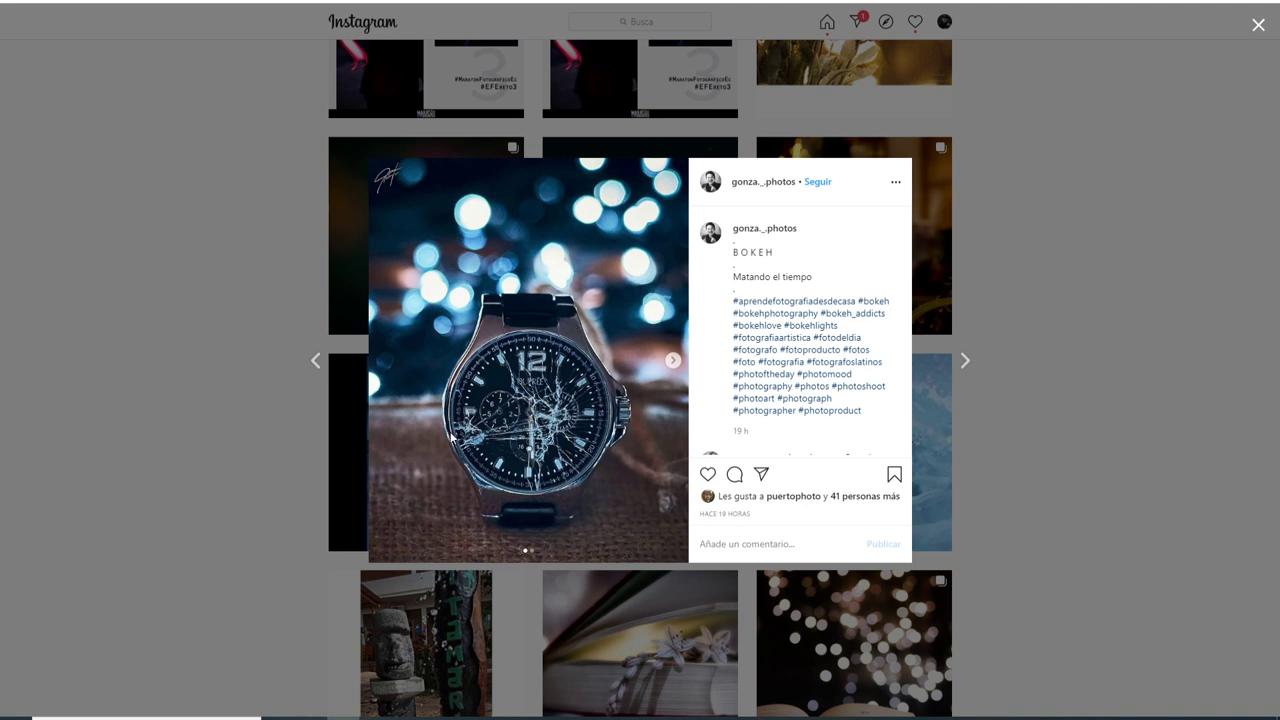
left_click(673, 365)
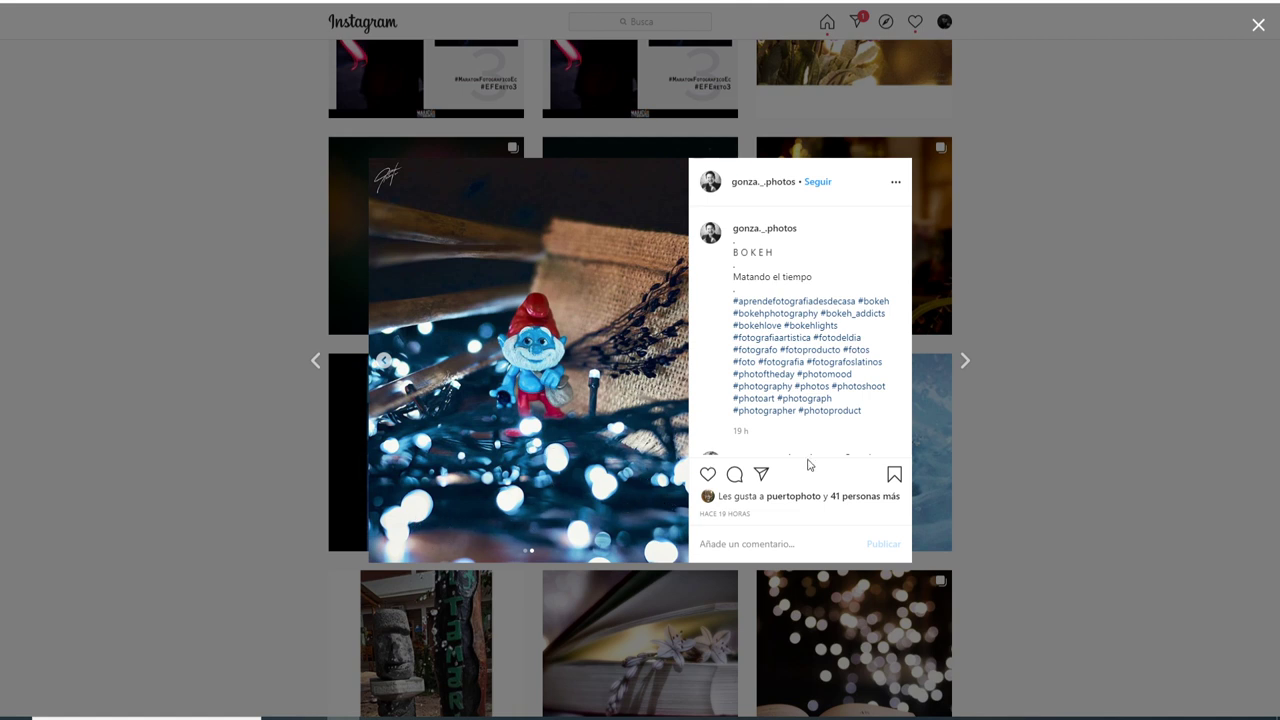
left_click(1067, 400)
Open the tall 'Efecto Bokeh' candle post and show its second photo with green star bokeh.
scroll(937, 438, "up", 1)
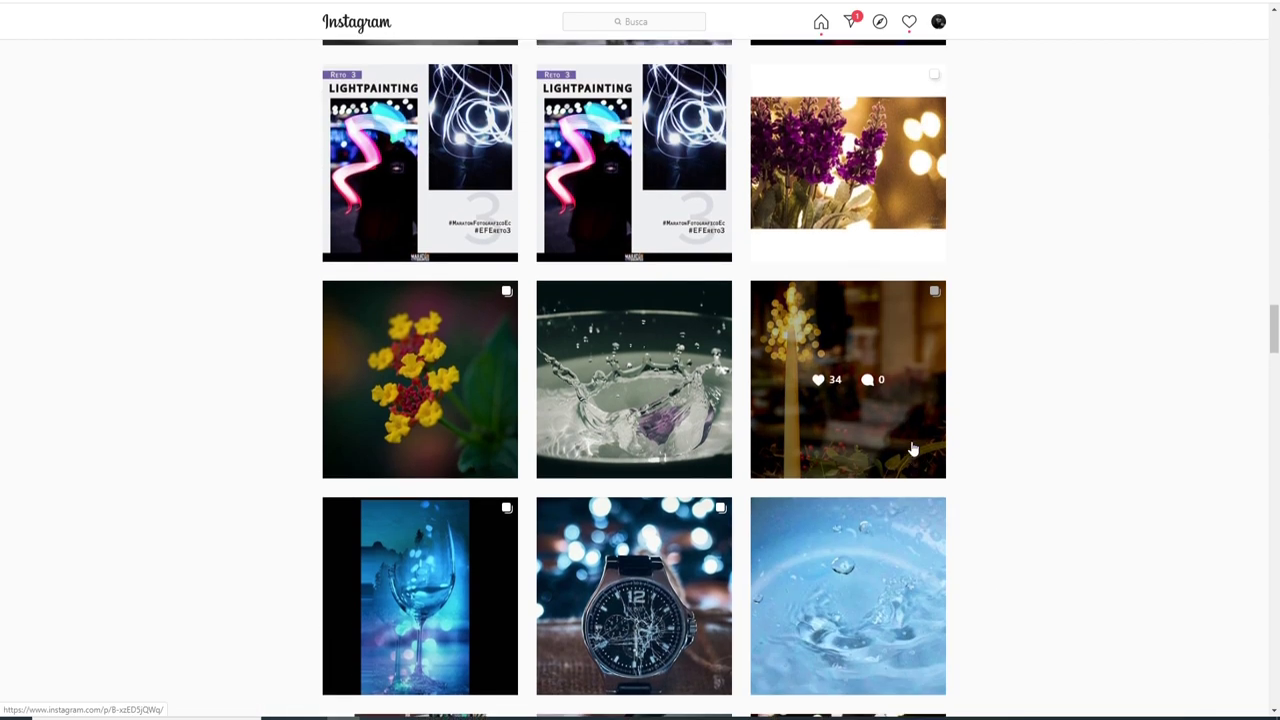
scroll(915, 447, "up", 1)
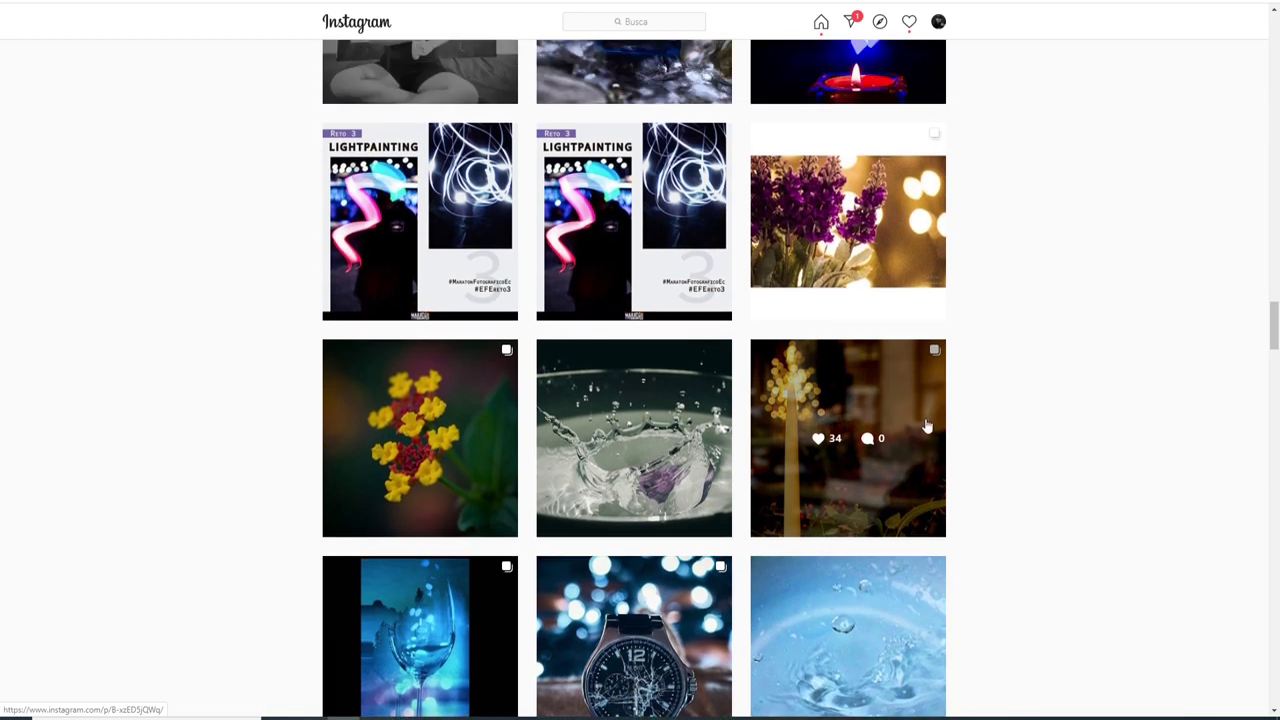
scroll(907, 447, "up", 1)
left_click(835, 521)
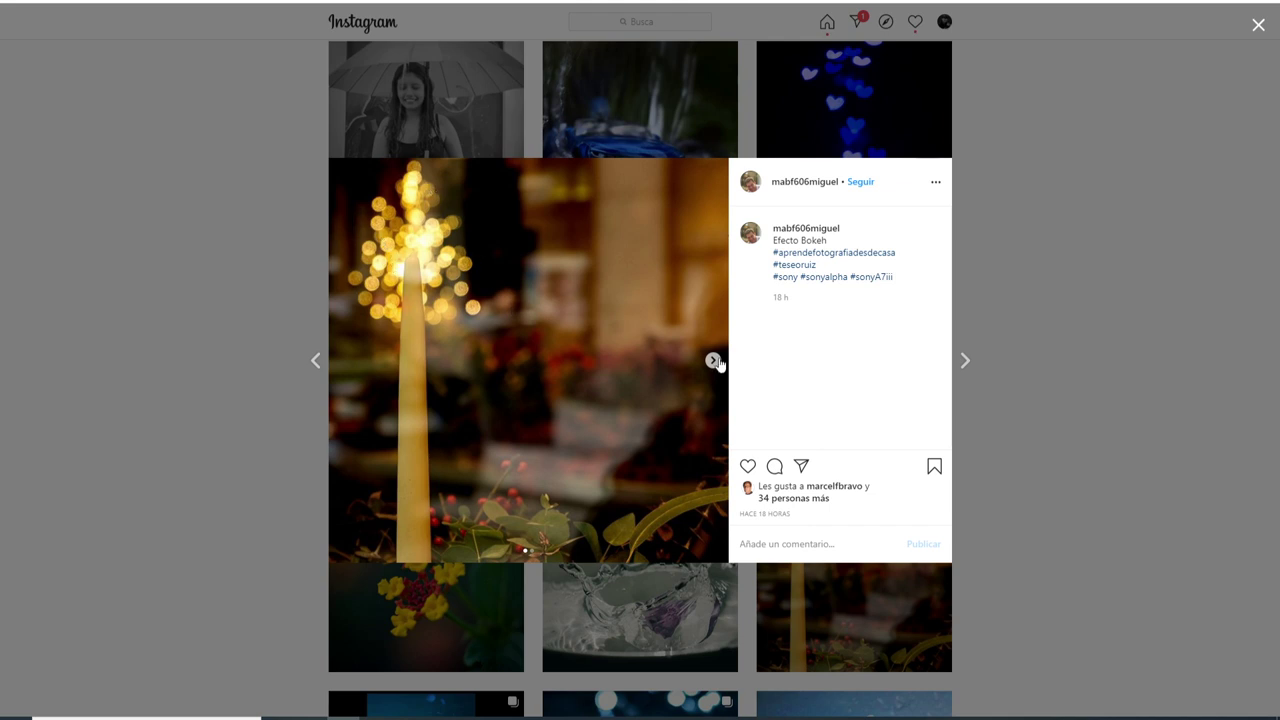
left_click(713, 360)
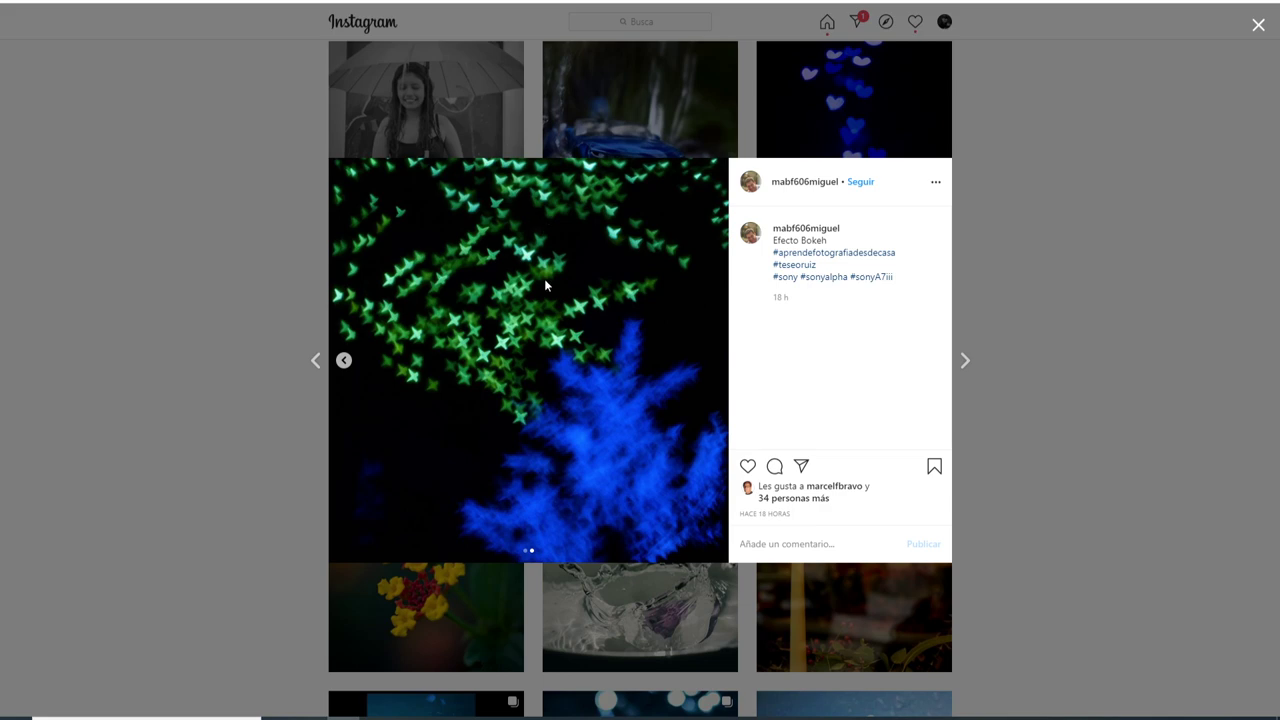
left_click(1114, 388)
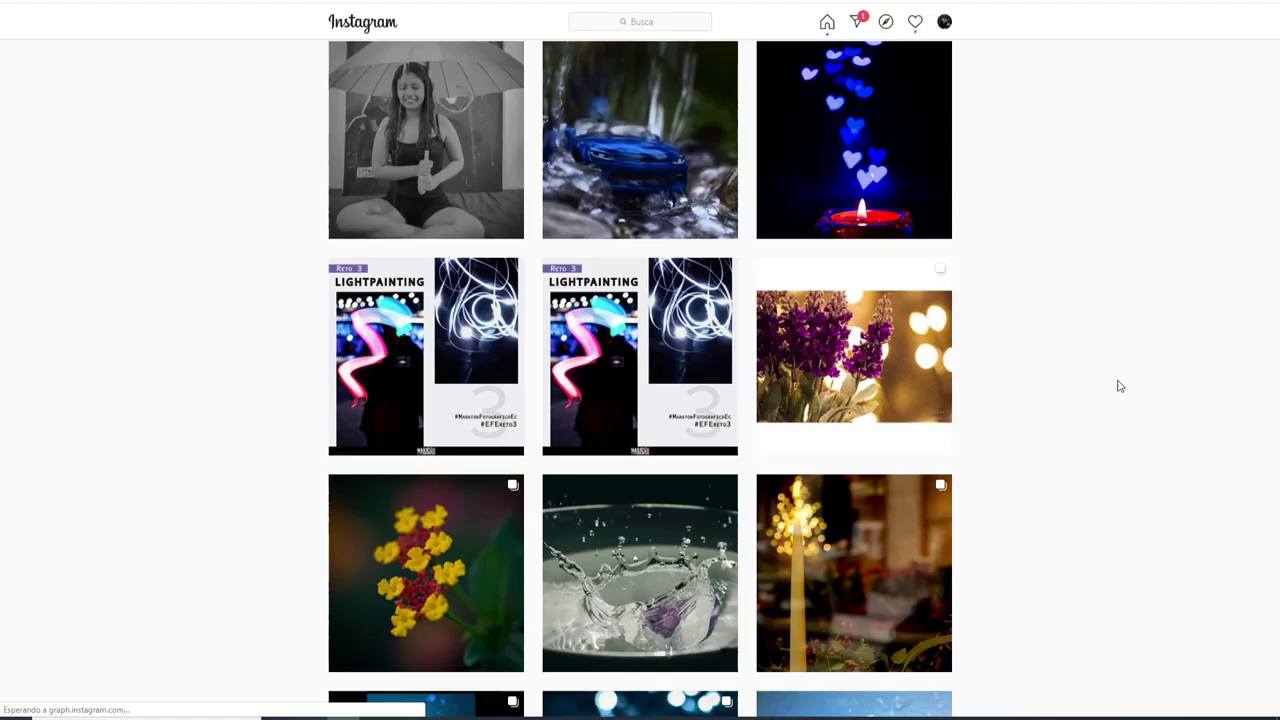
scroll(470, 330, "down", 3)
left_click(474, 510)
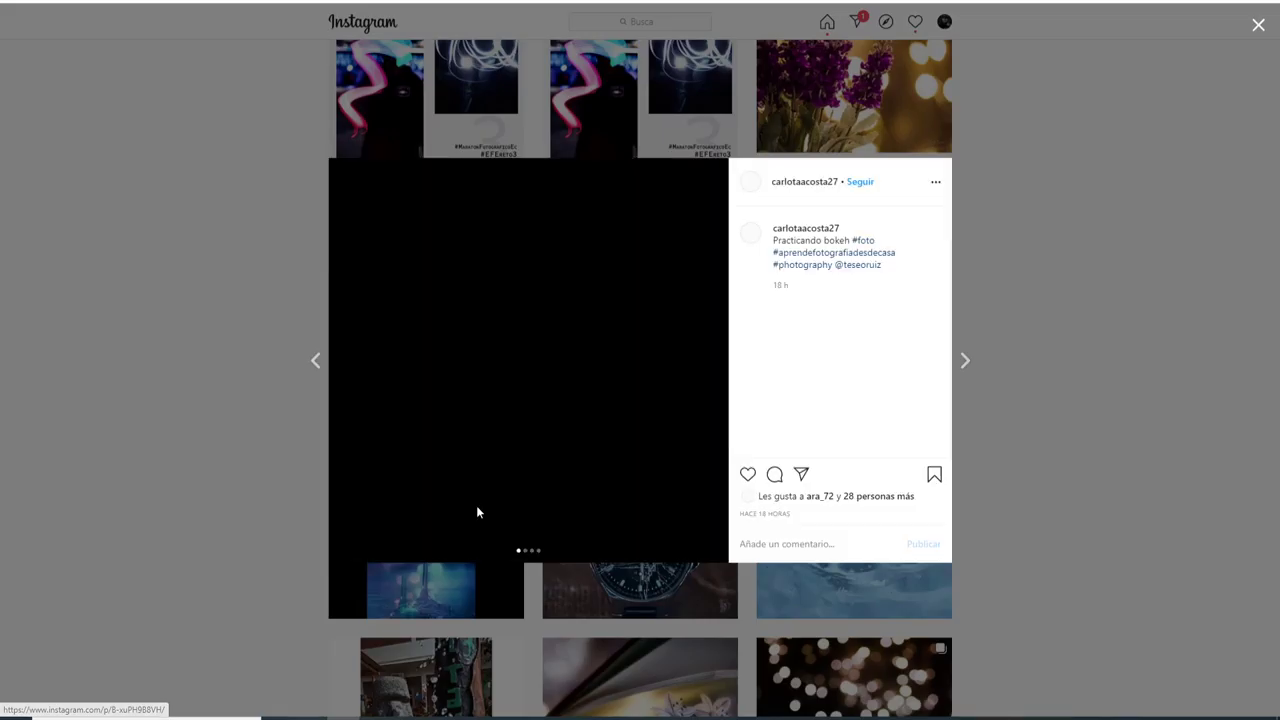
left_click(712, 362)
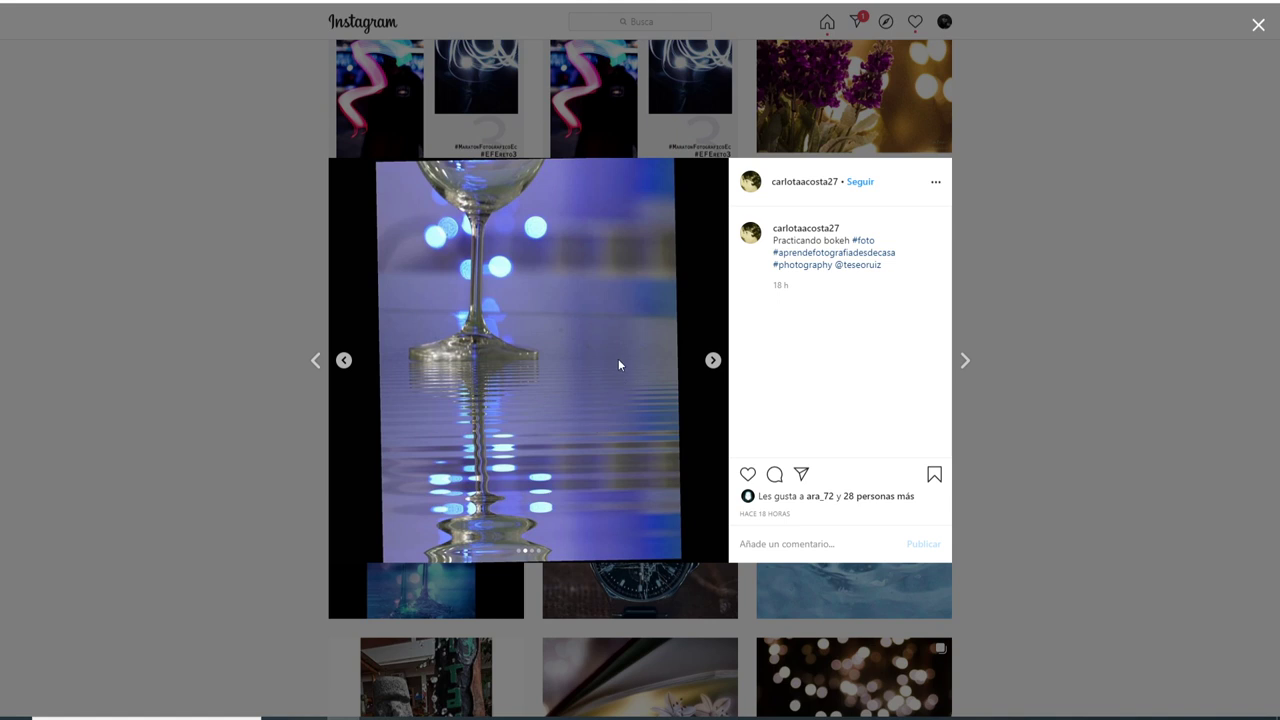
left_click(714, 362)
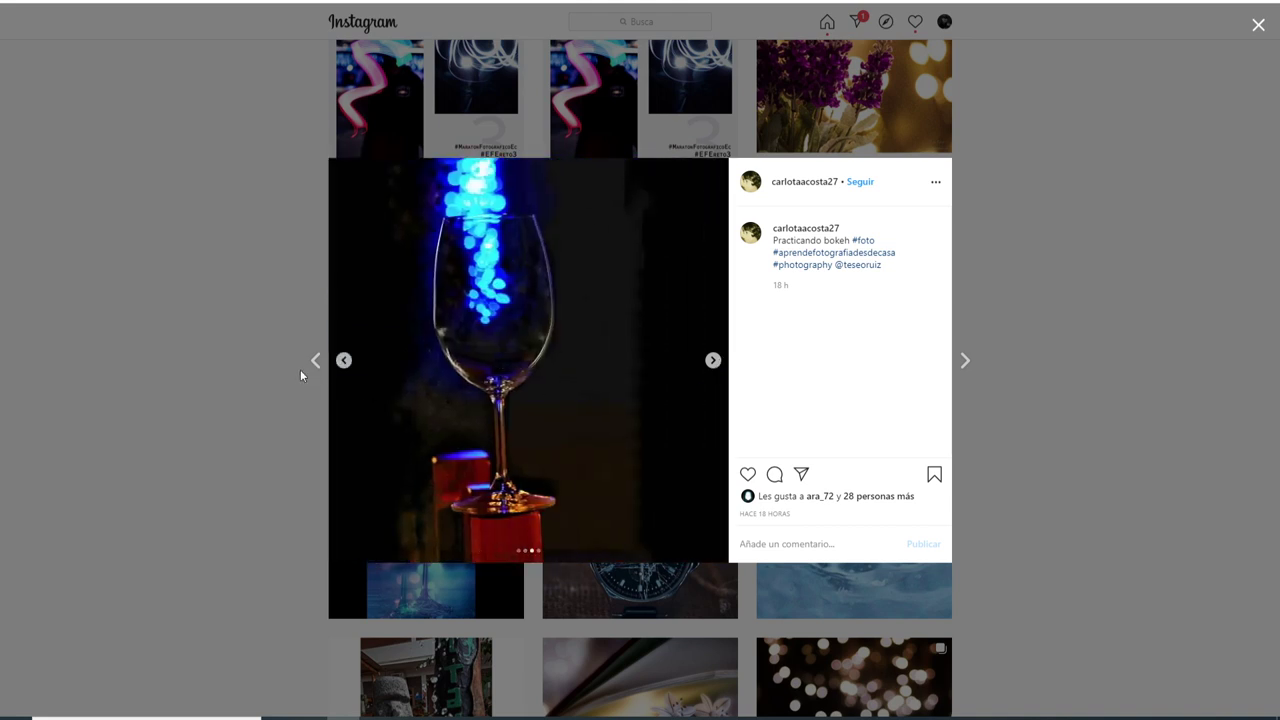
left_click(342, 361)
left_click(712, 364)
left_click(712, 361)
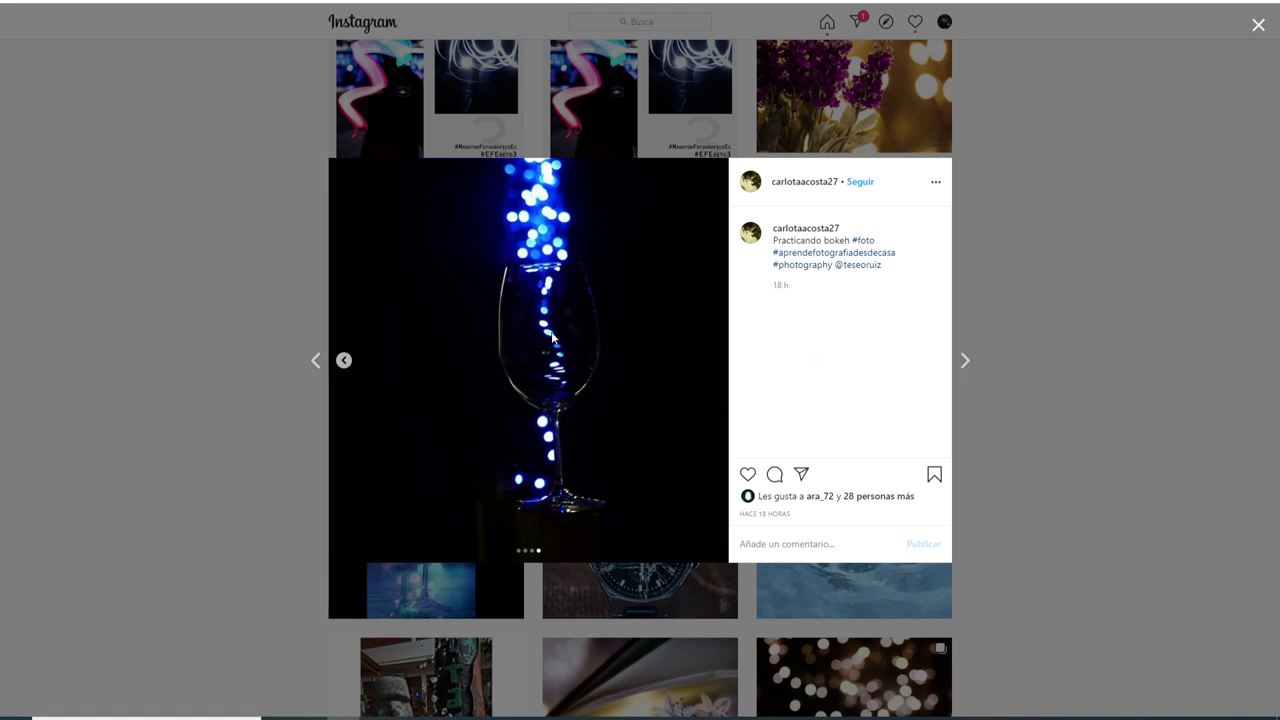
left_click(1050, 279)
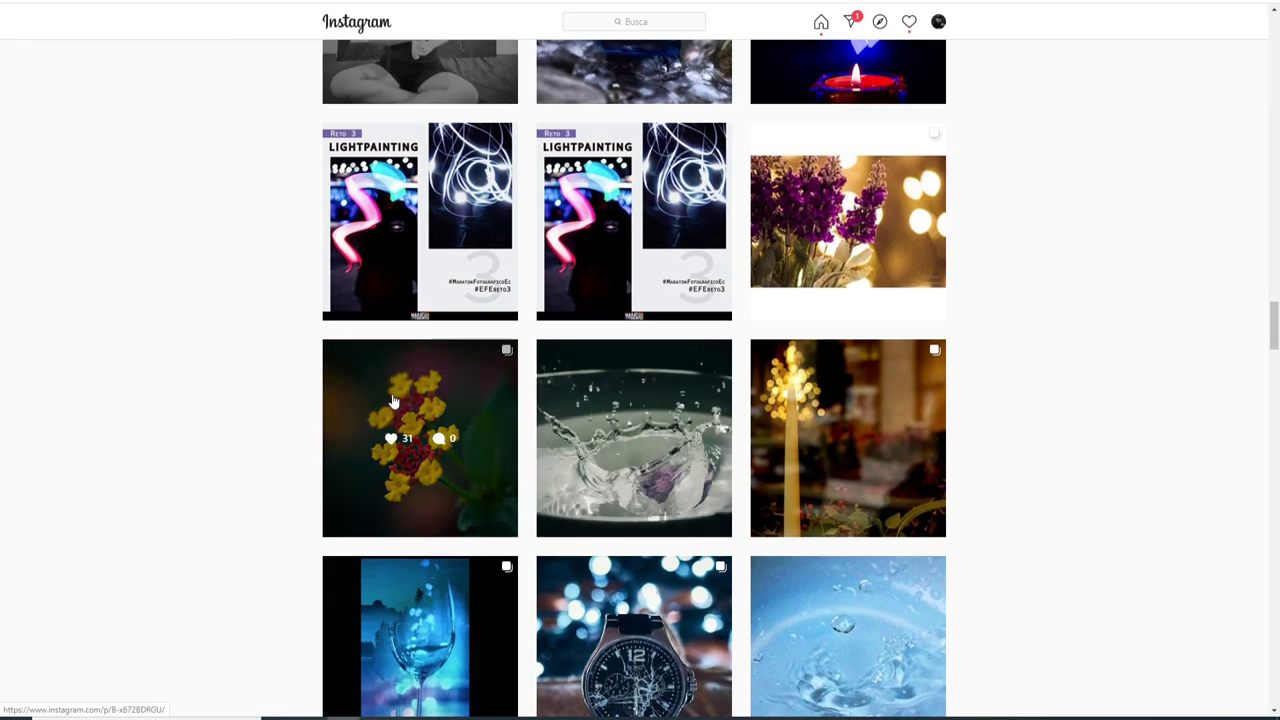
left_click(390, 402)
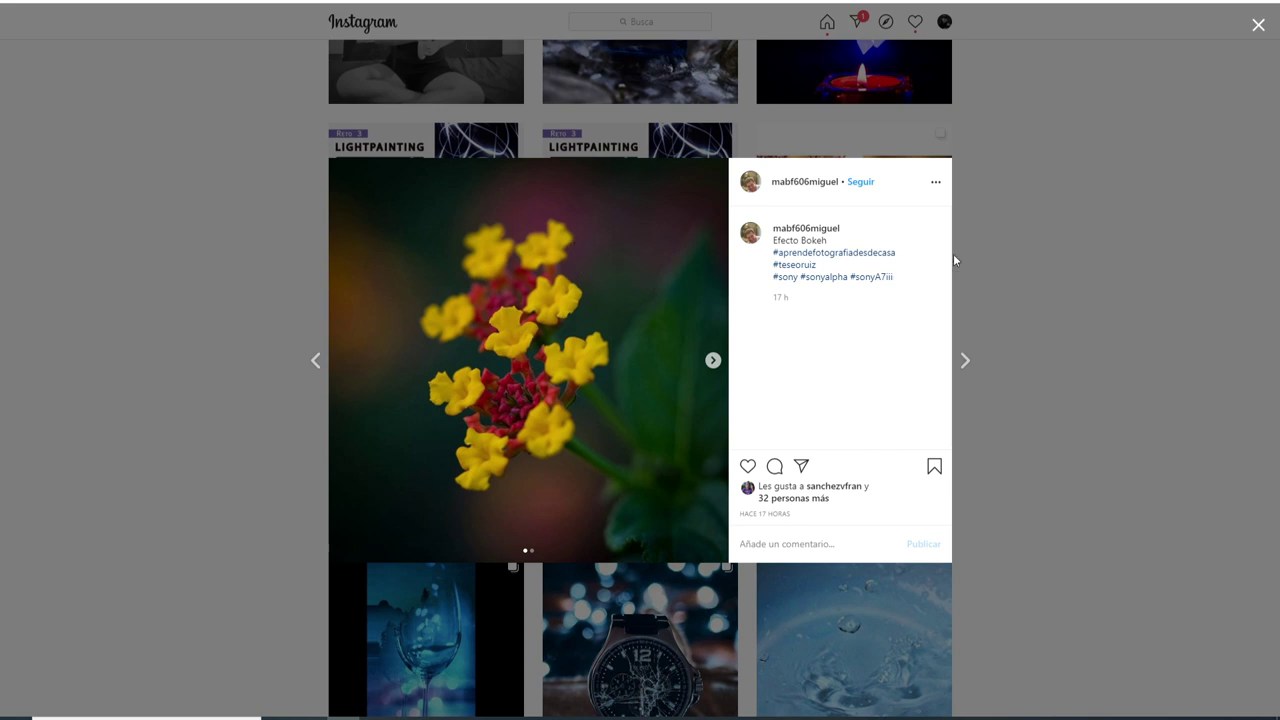
left_click(712, 360)
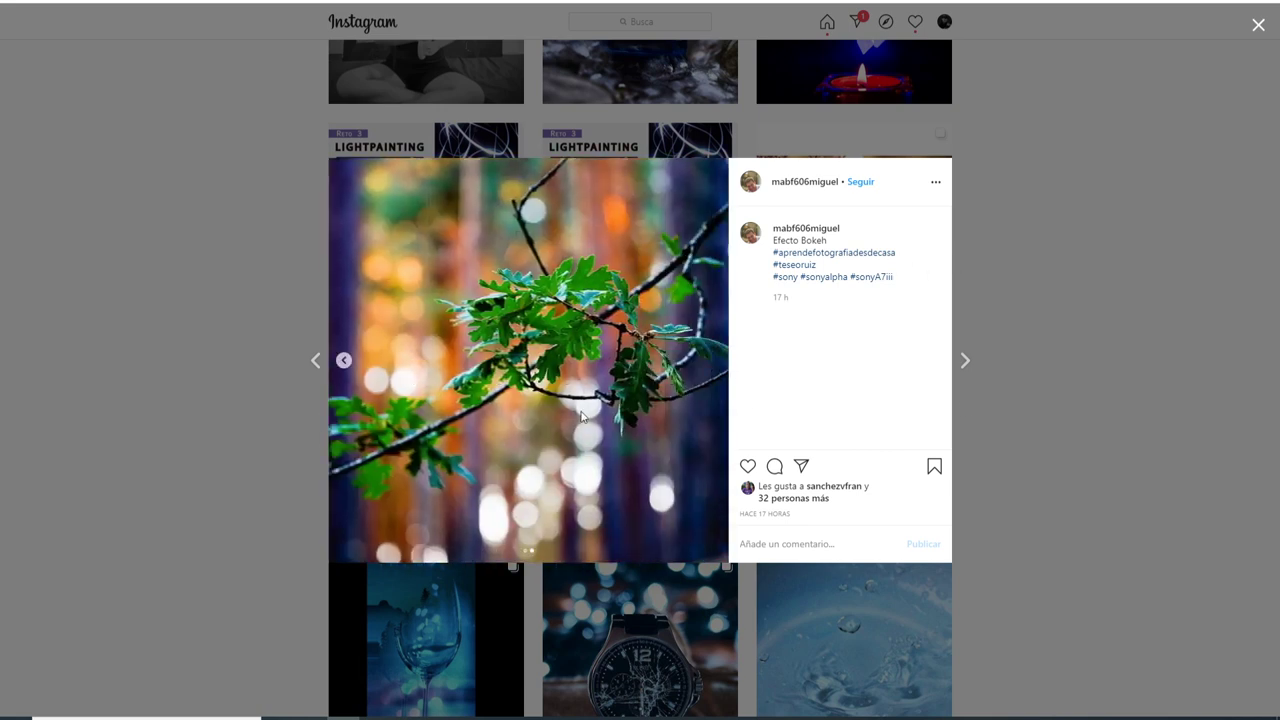
left_click(1050, 266)
scroll(1046, 271, "up", 1)
scroll(1040, 275, "up", 1)
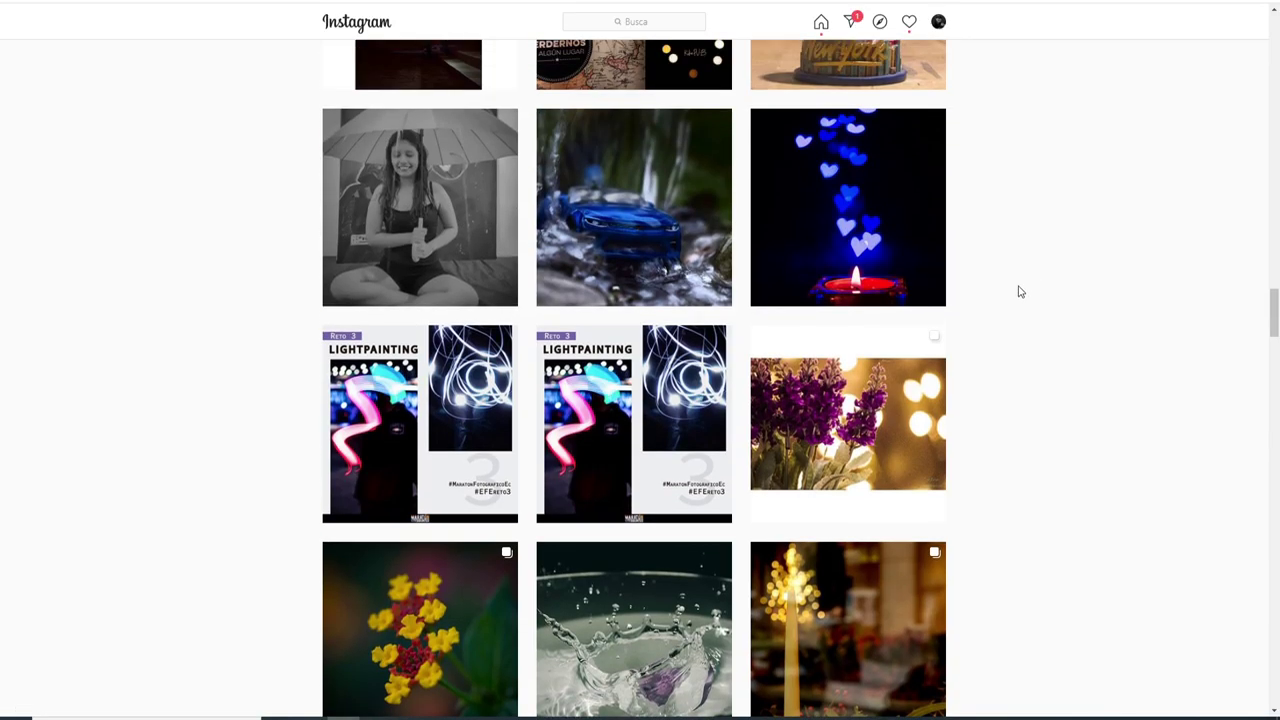
left_click(838, 388)
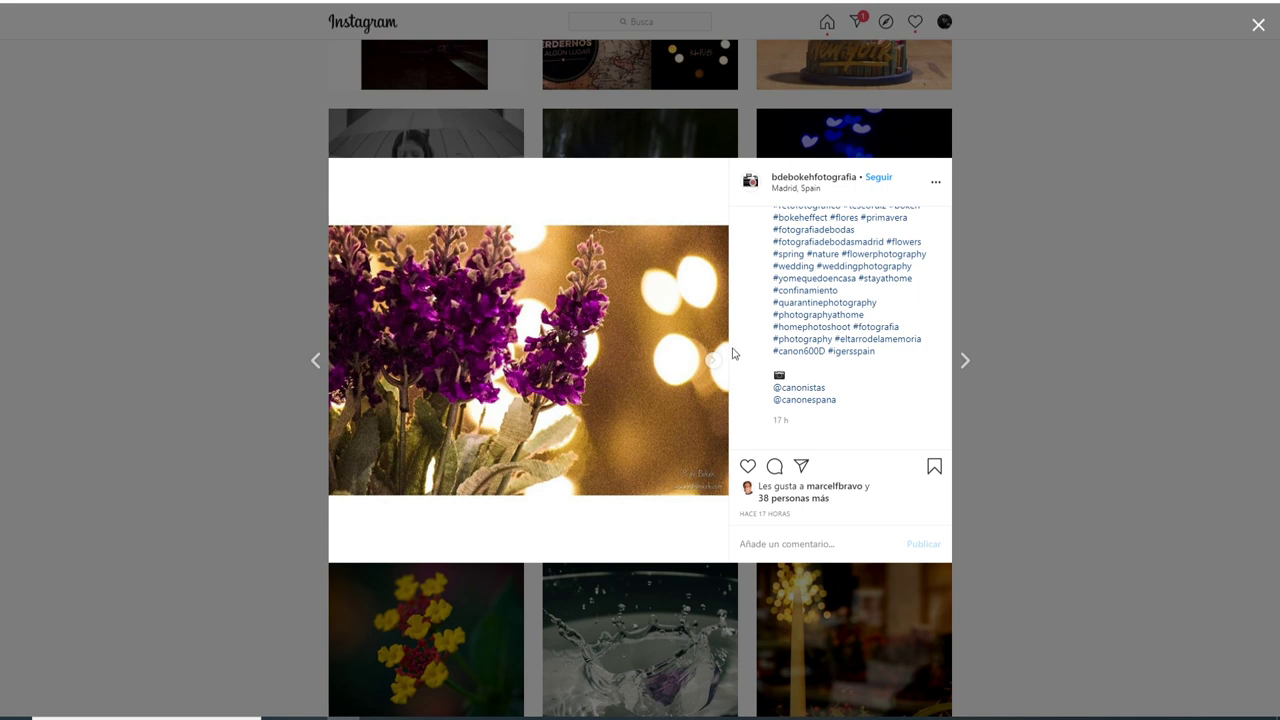
scroll(800, 257, "down", 1)
scroll(800, 257, "up", 3)
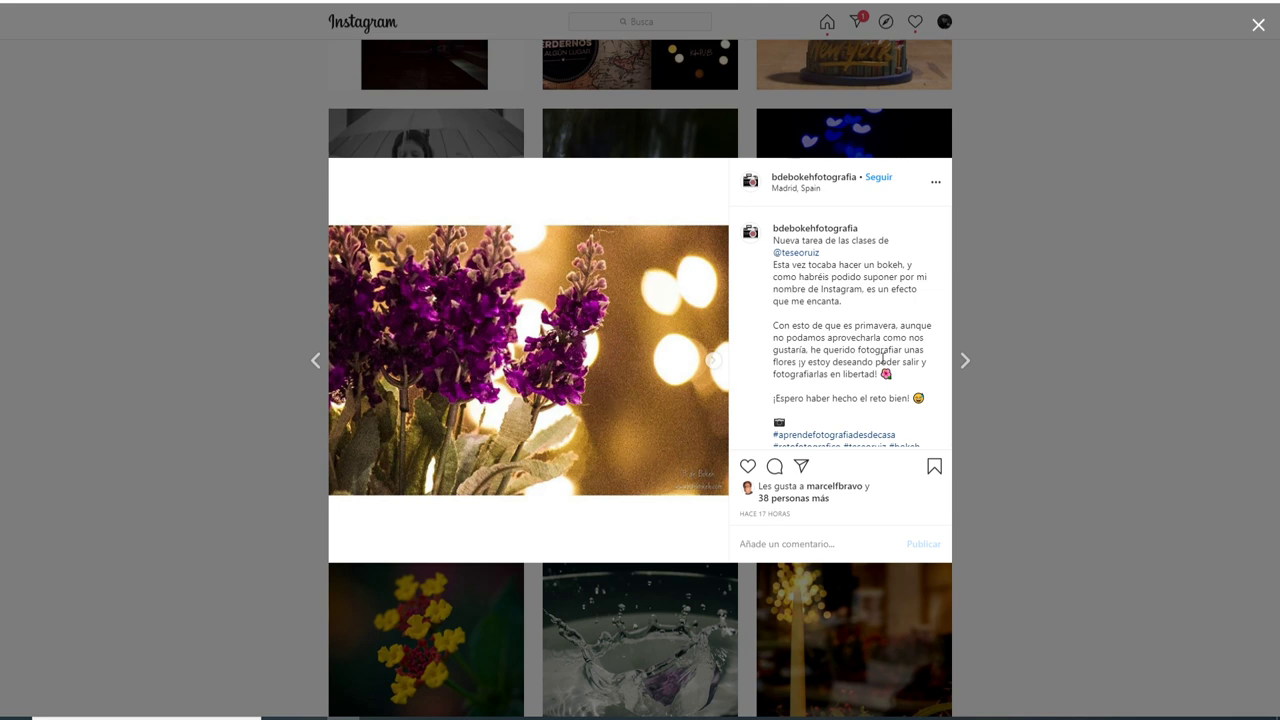
left_click(1096, 340)
scroll(652, 450, "down", 3)
scroll(652, 450, "up", 5)
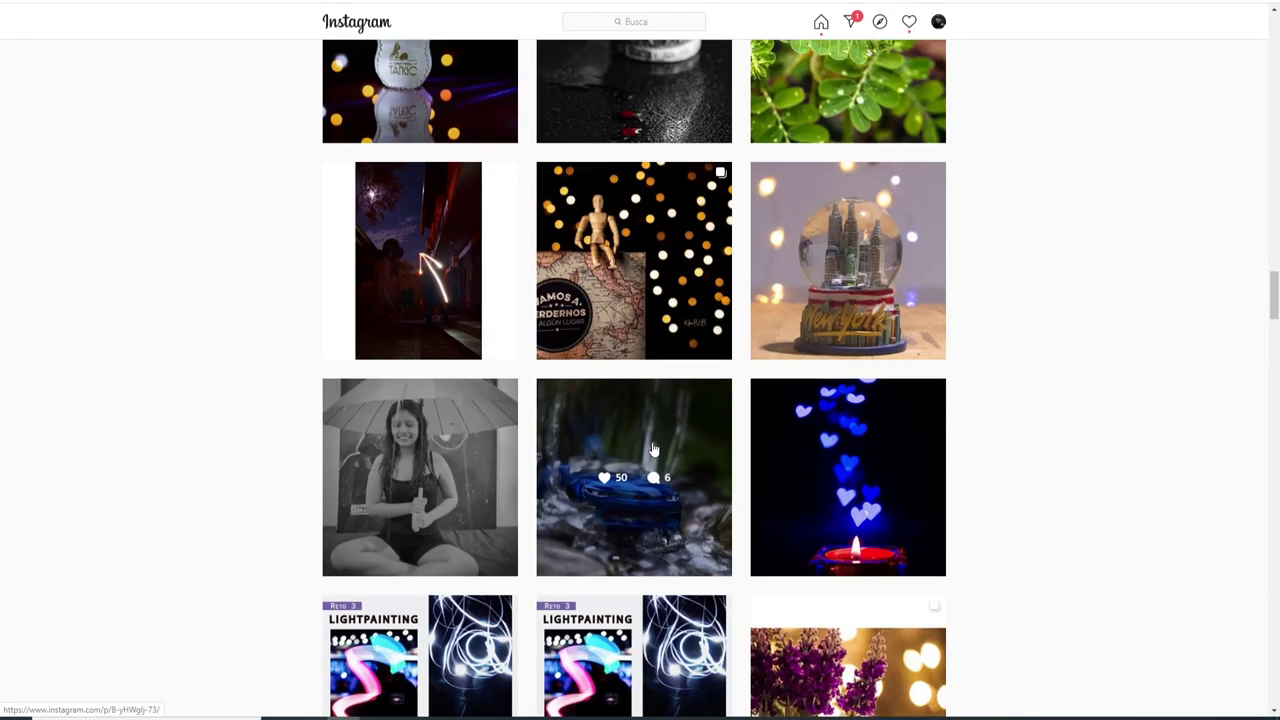
scroll(652, 450, "up", 2)
scroll(652, 450, "down", 2)
scroll(652, 450, "down", 2)
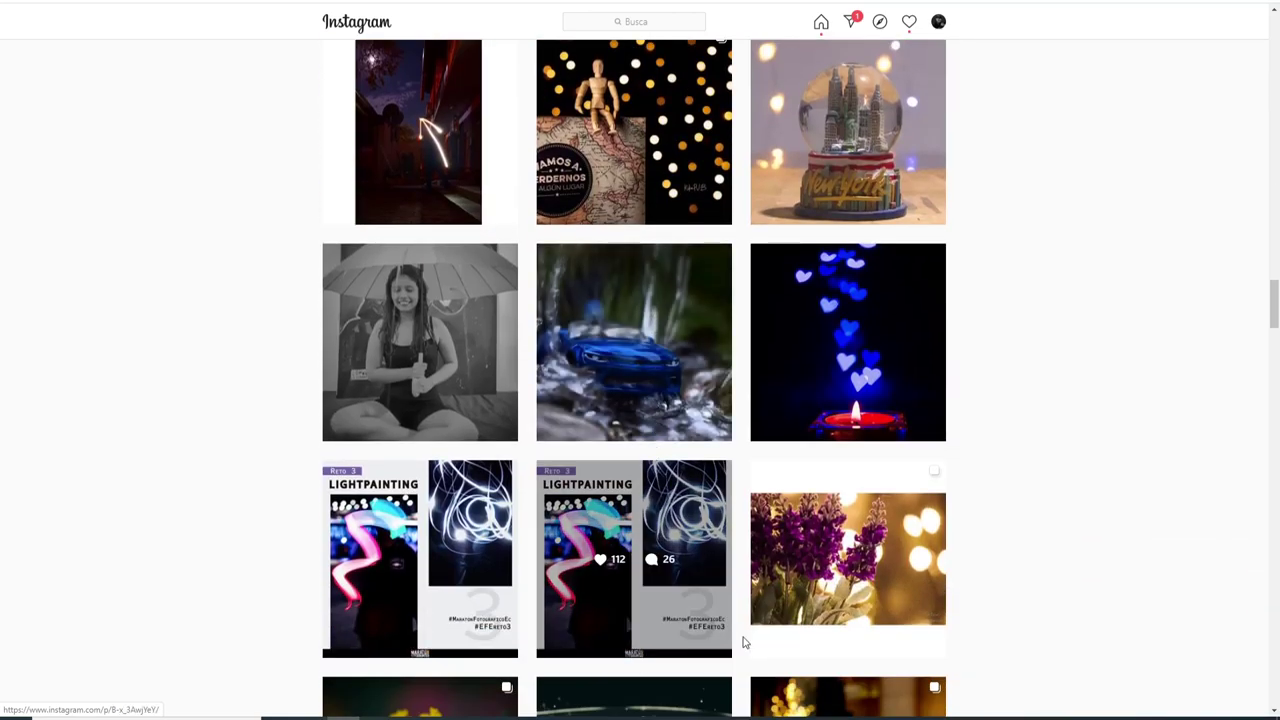
scroll(720, 470, "down", 2)
scroll(800, 480, "up", 4)
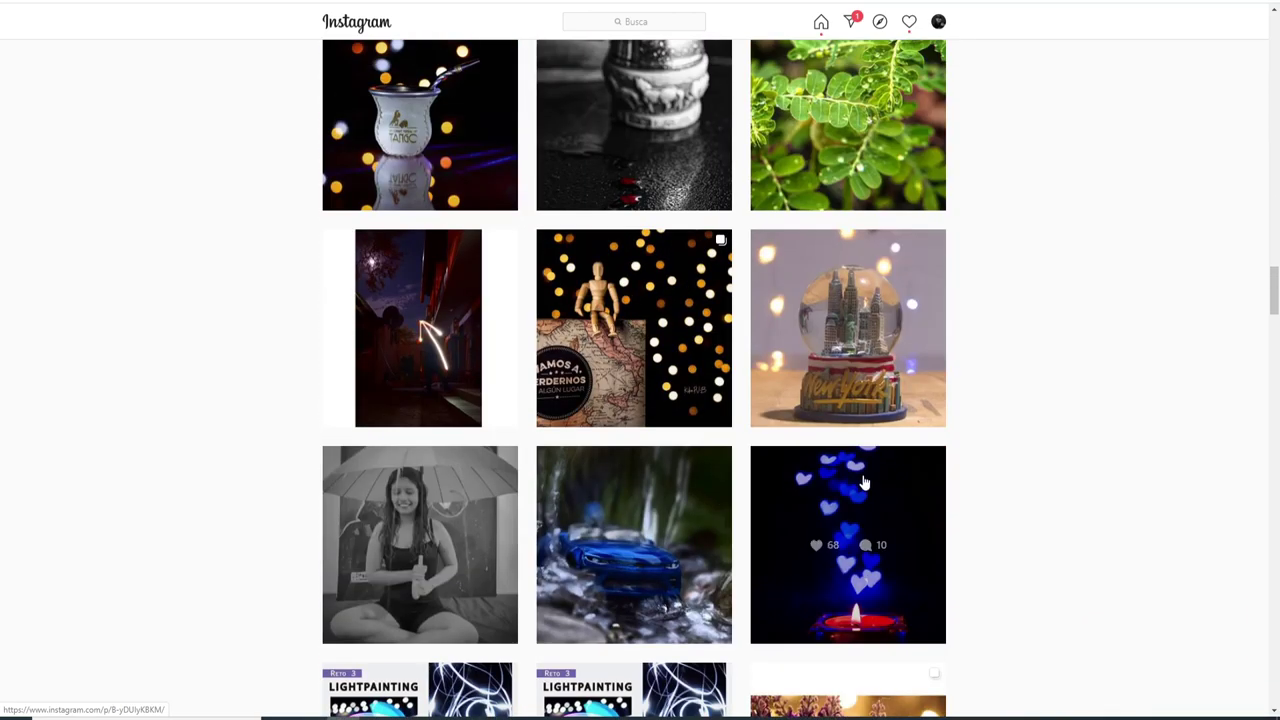
left_click(859, 481)
scroll(775, 378, "up", 5)
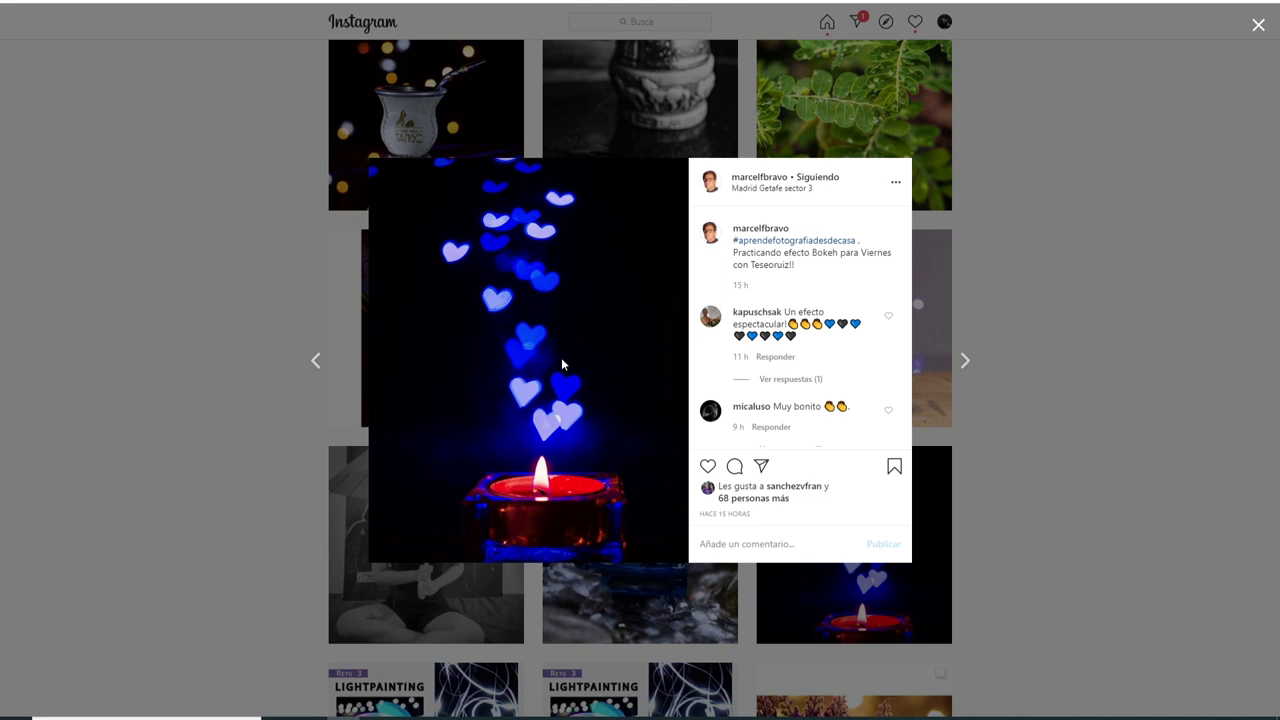
left_click(1020, 301)
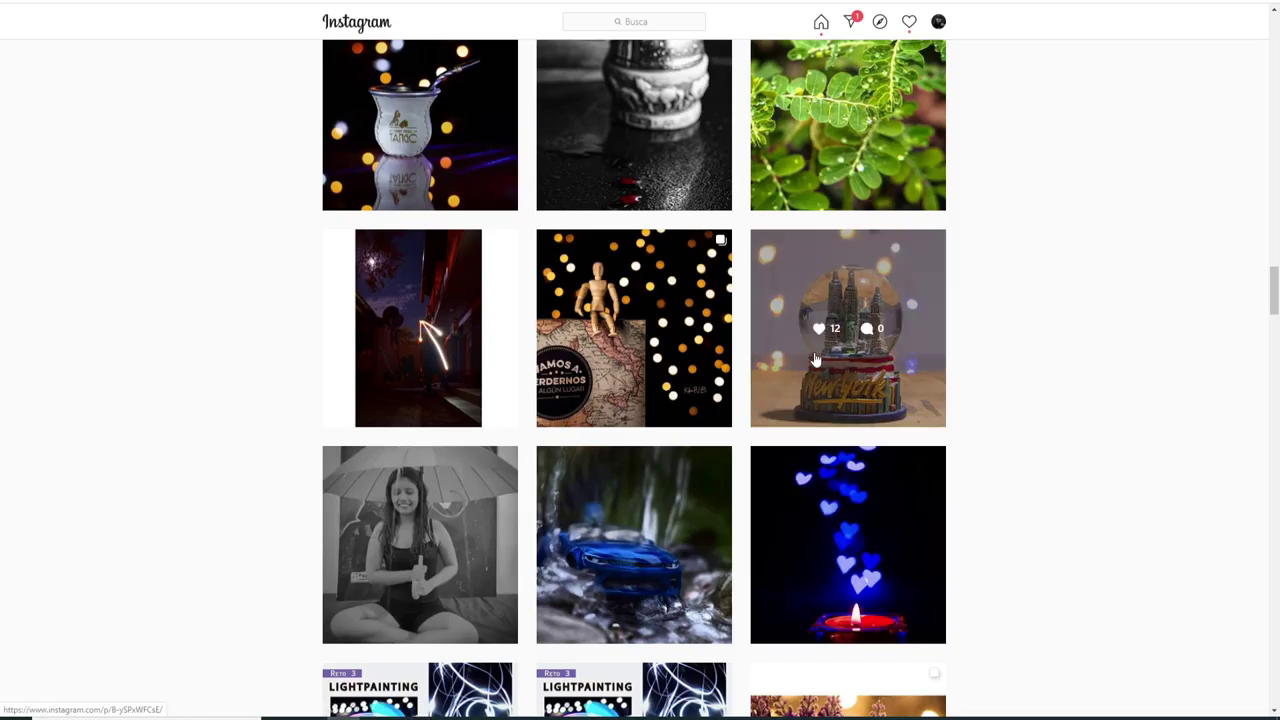
left_click(650, 505)
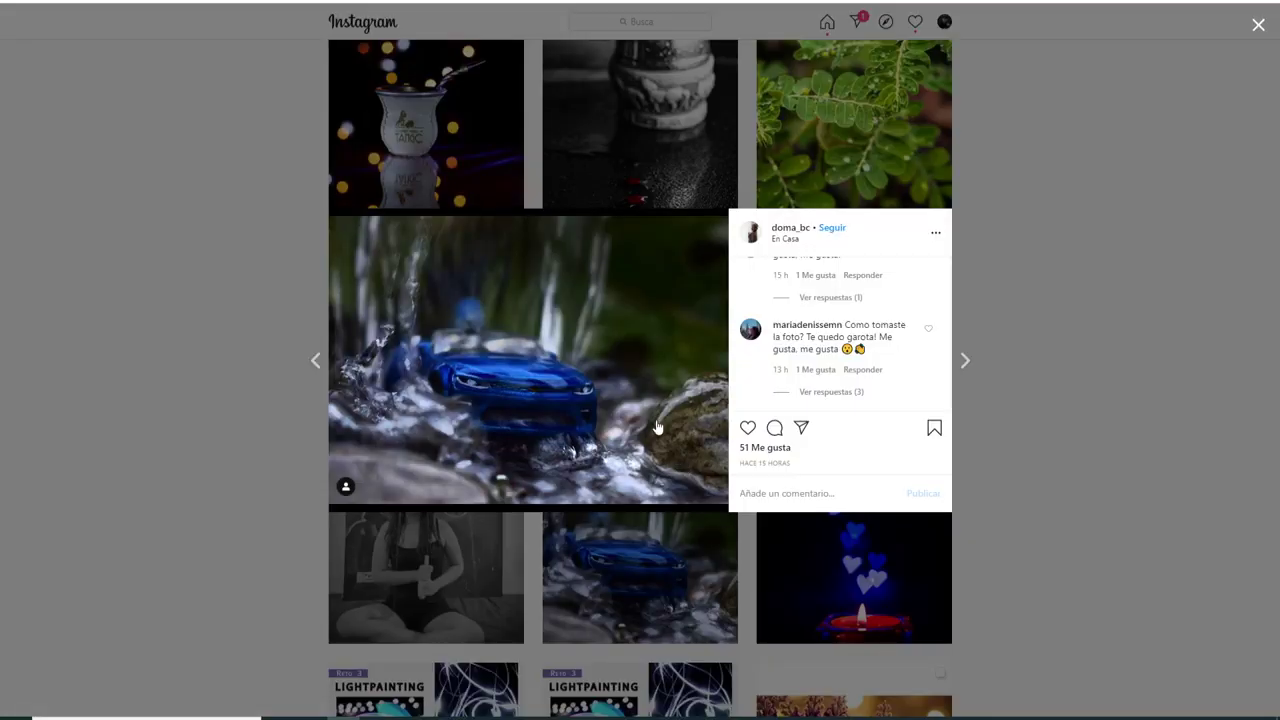
left_click(1104, 351)
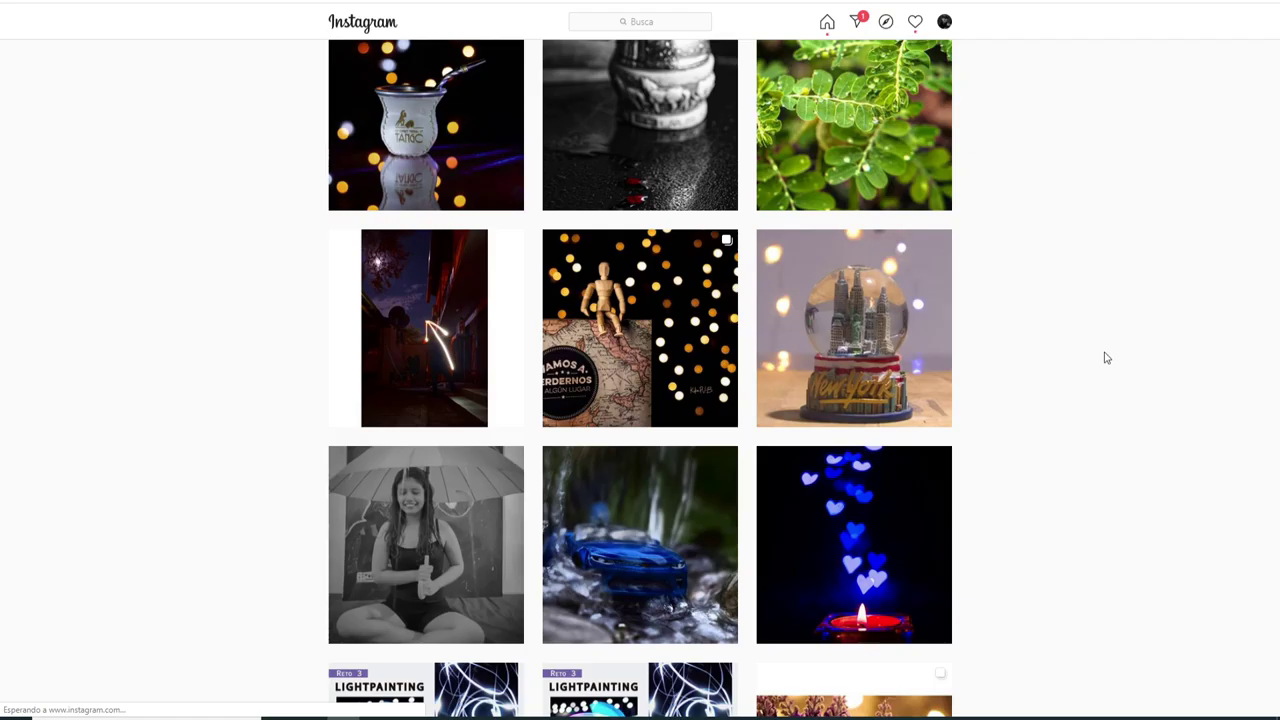
left_click(848, 330)
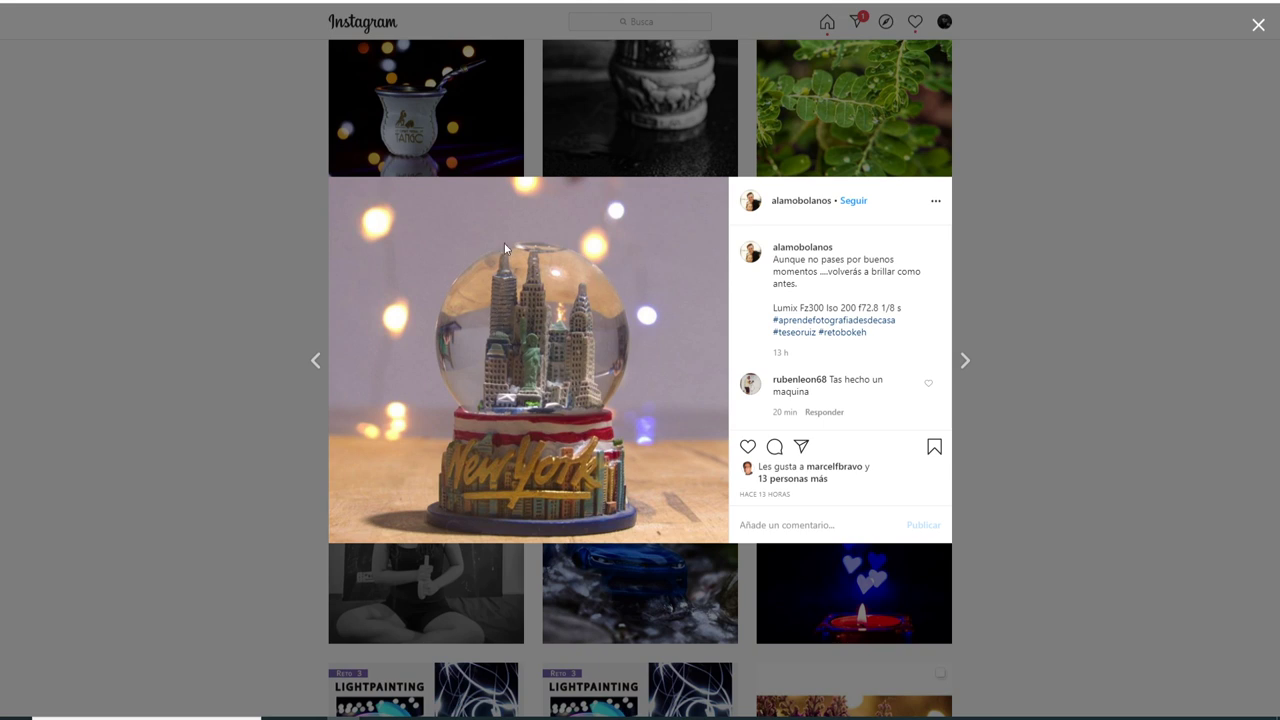
left_click(1037, 326)
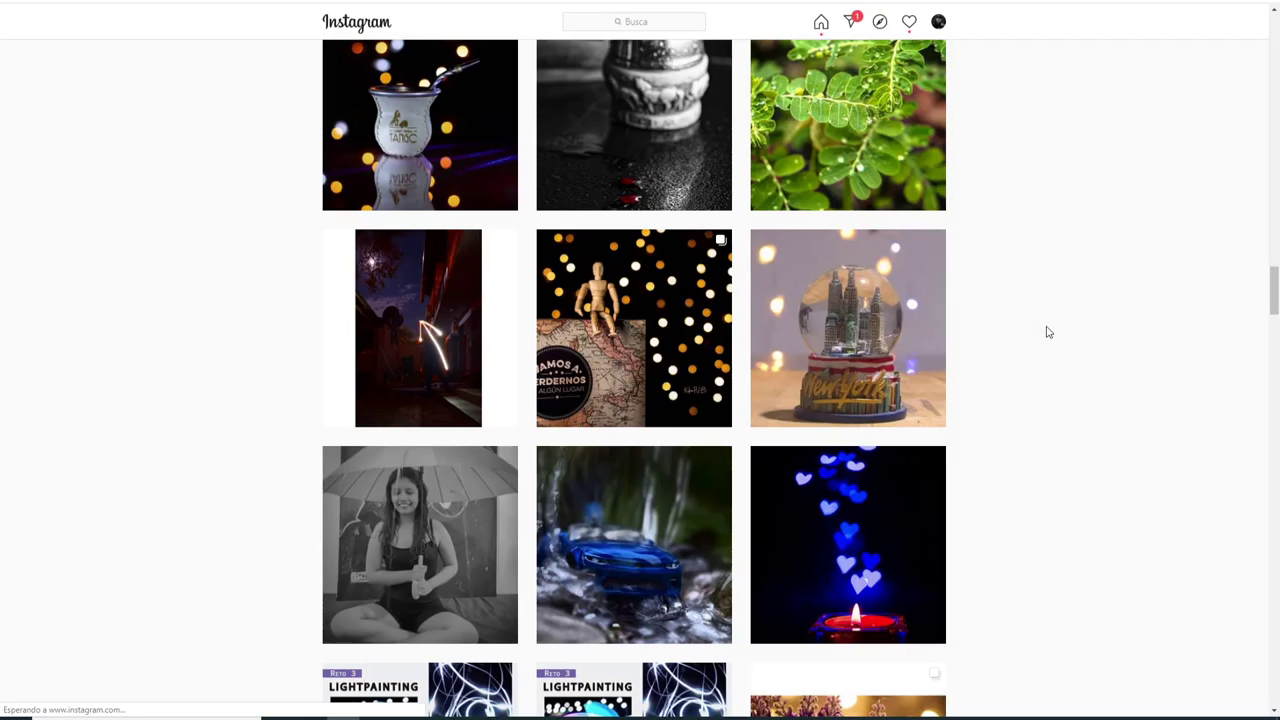
left_click(653, 299)
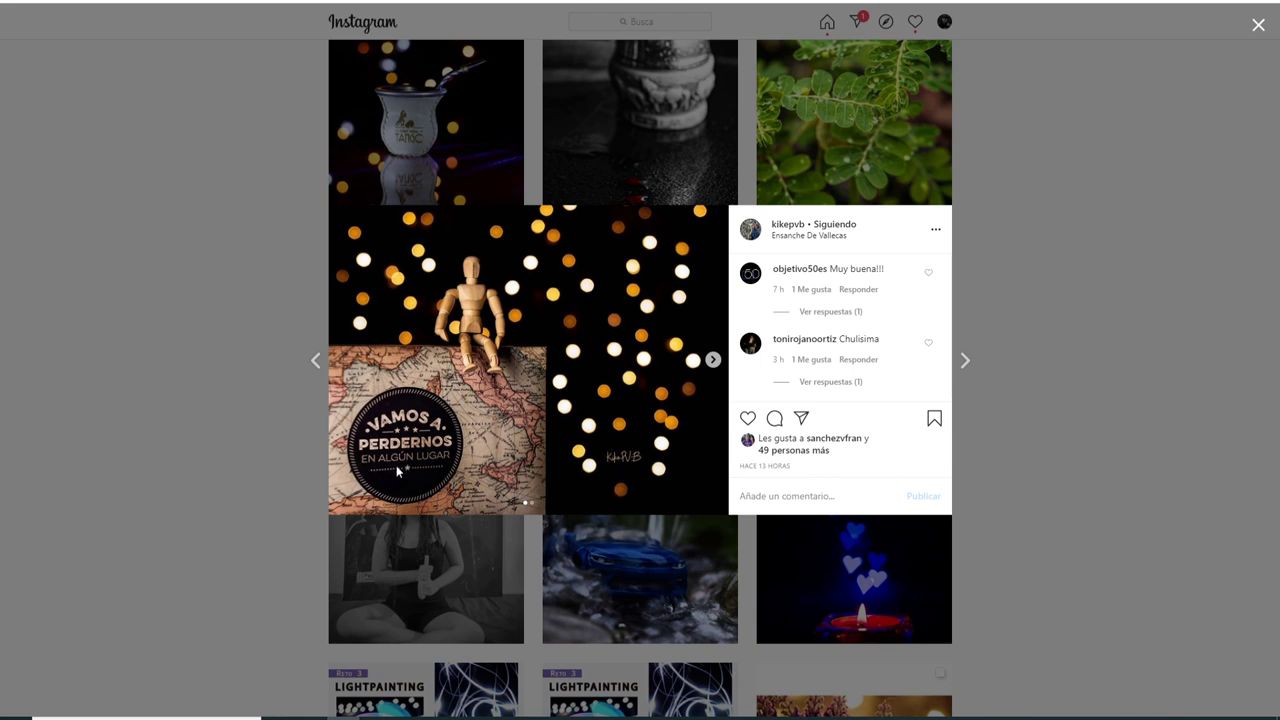
scroll(806, 314, "up", 5)
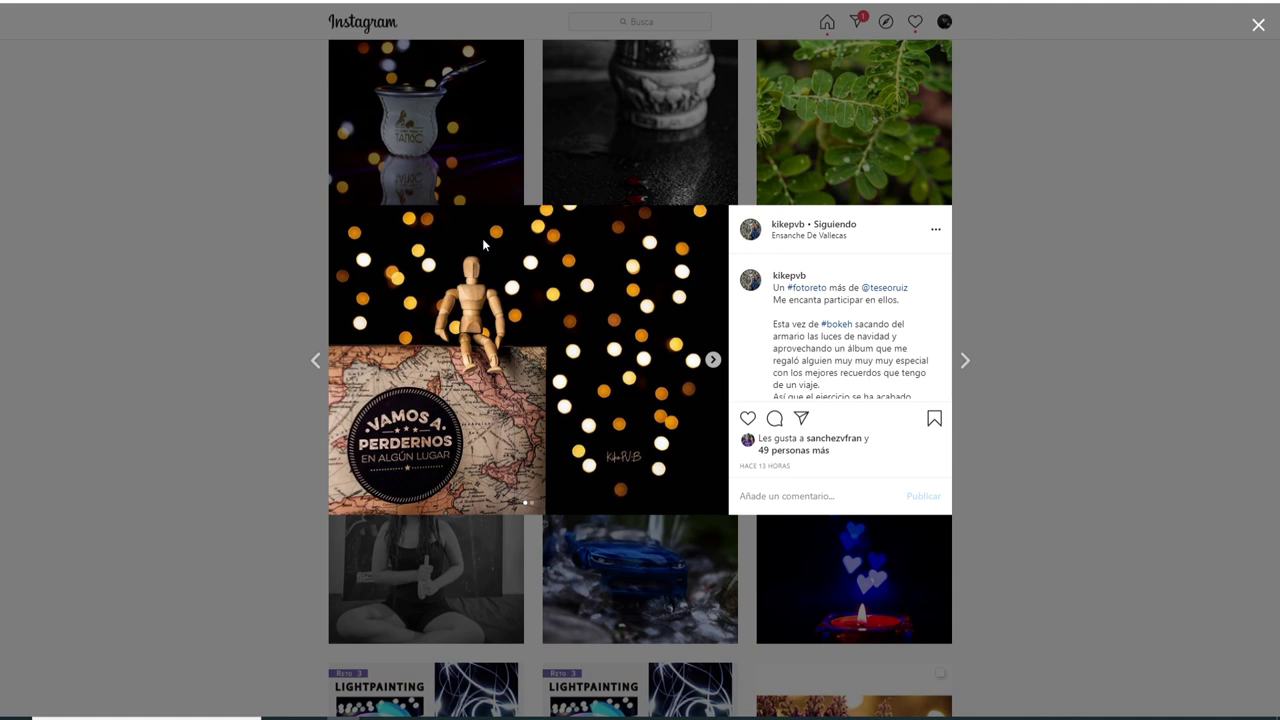
left_click(713, 361)
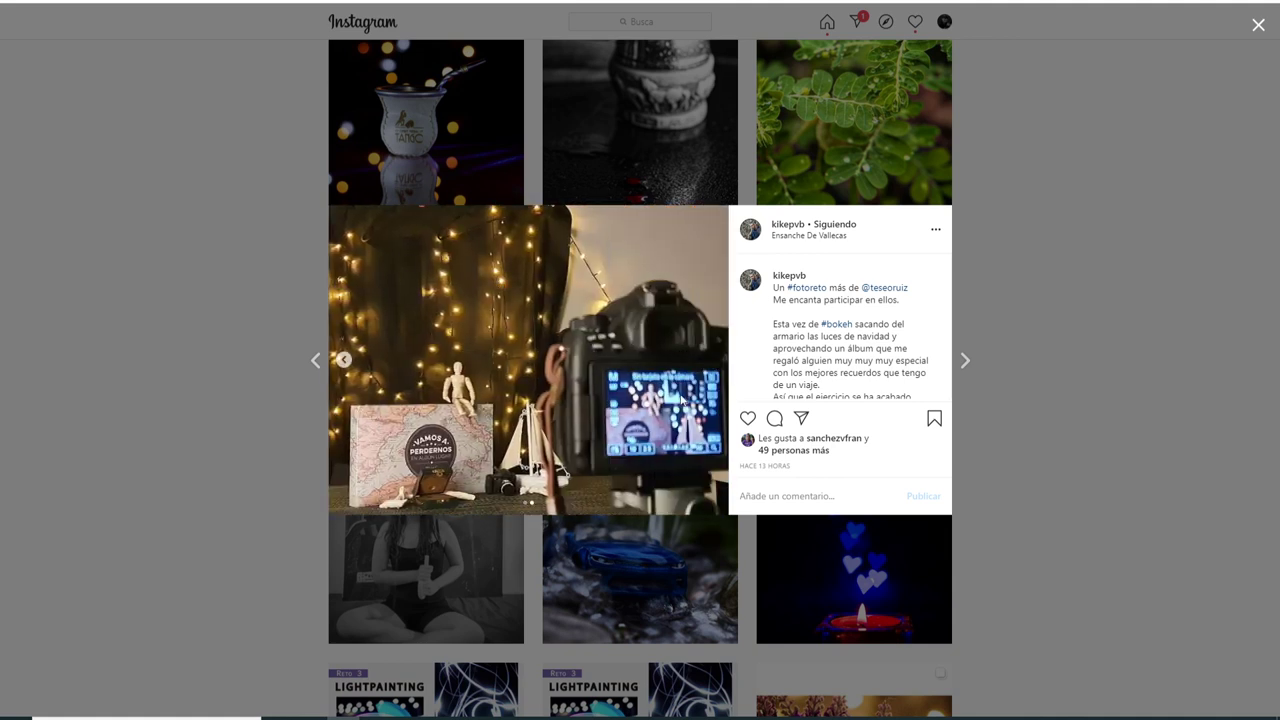
left_click(343, 359)
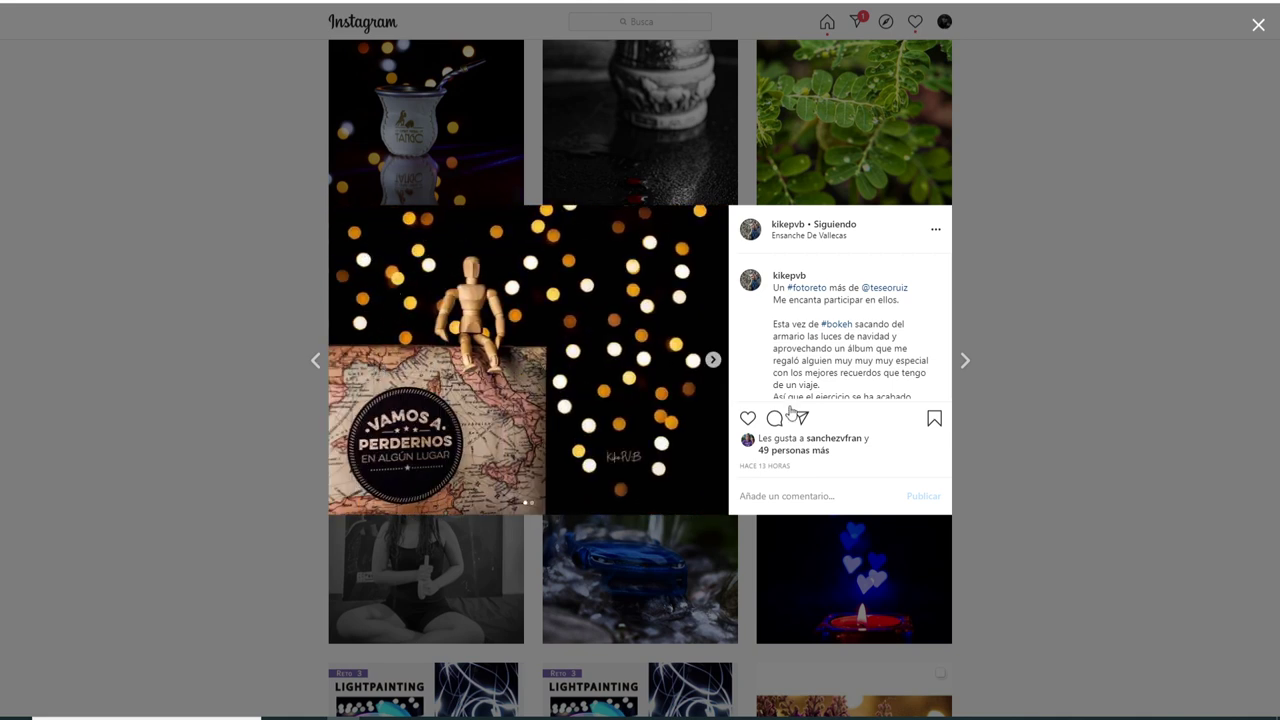
left_click(713, 359)
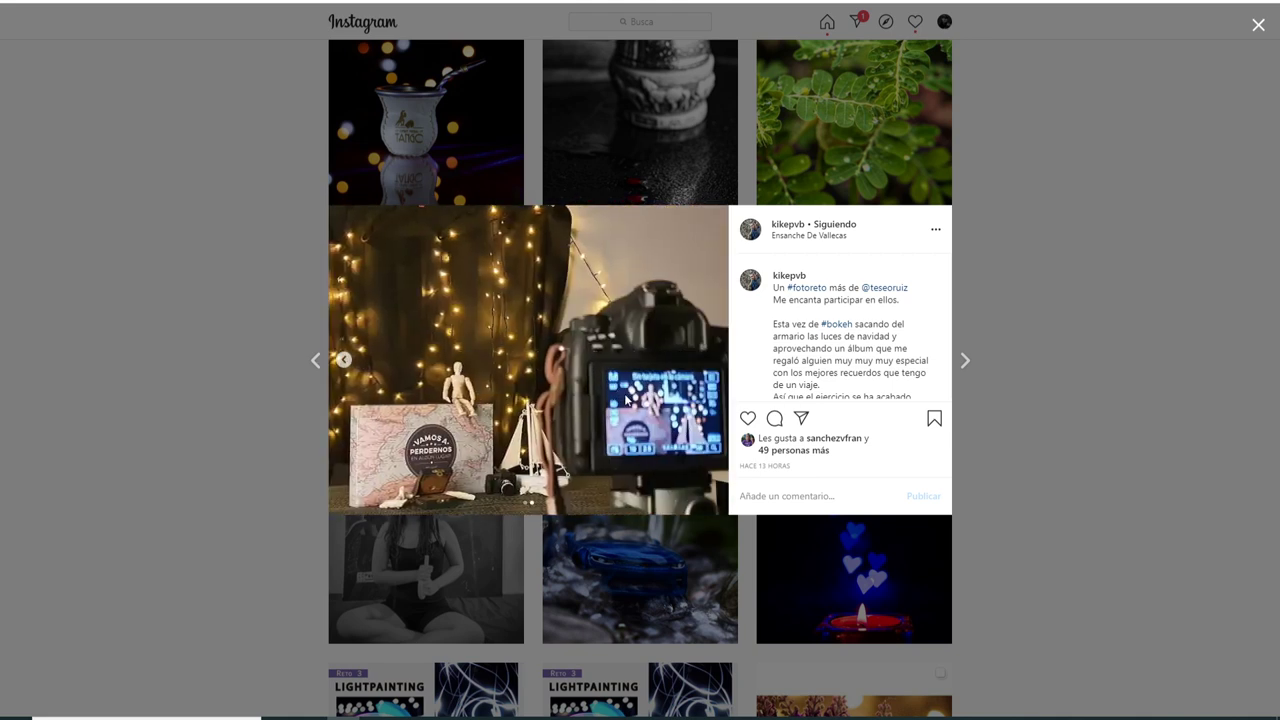
left_click(343, 359)
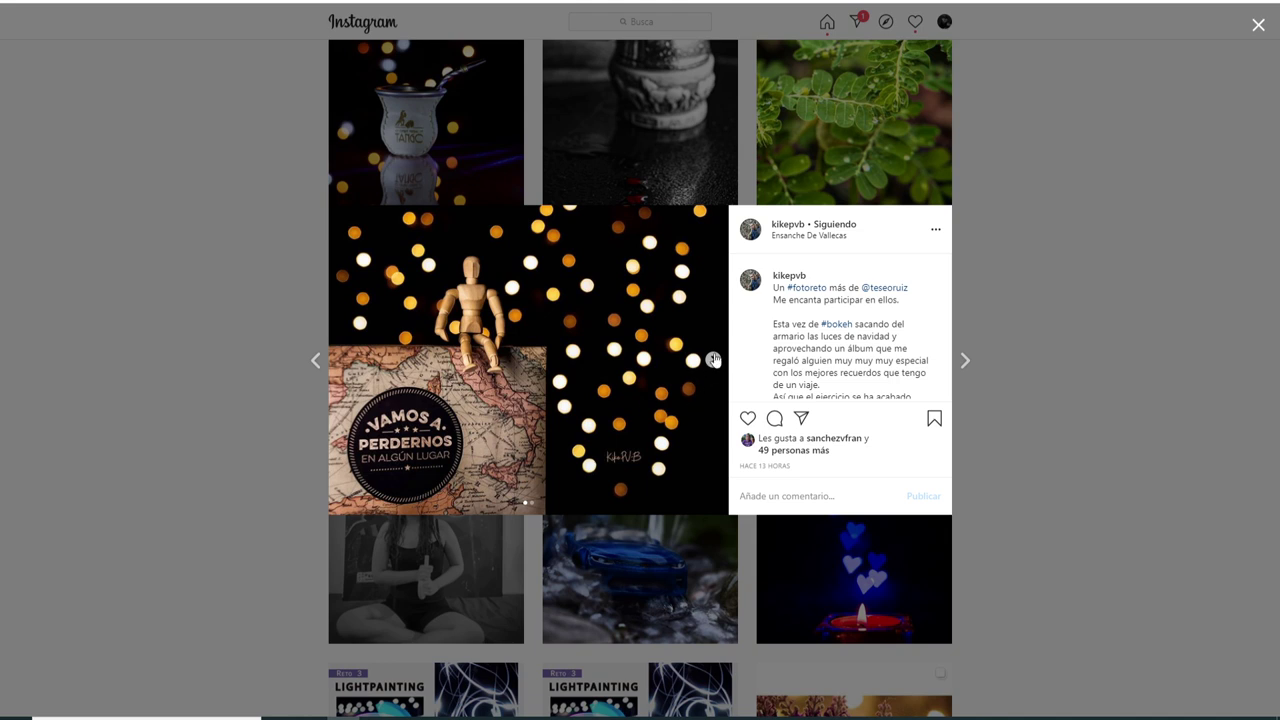
left_click(714, 361)
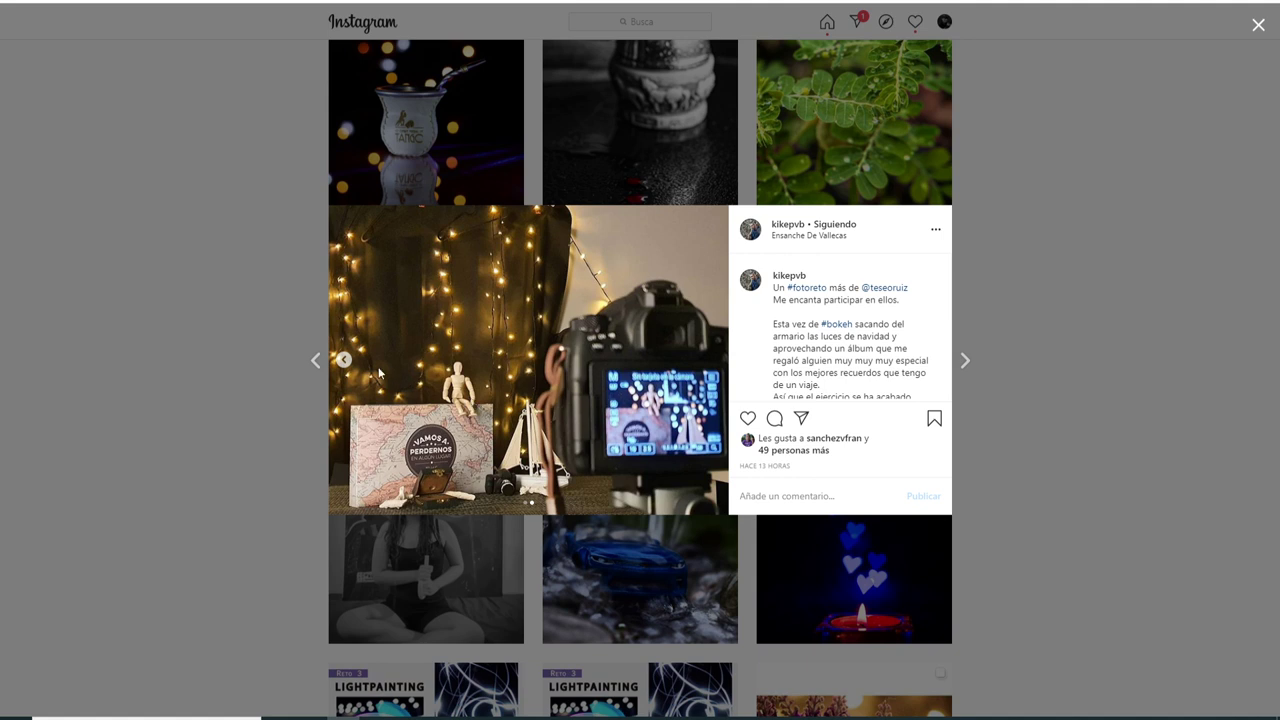
left_click(344, 360)
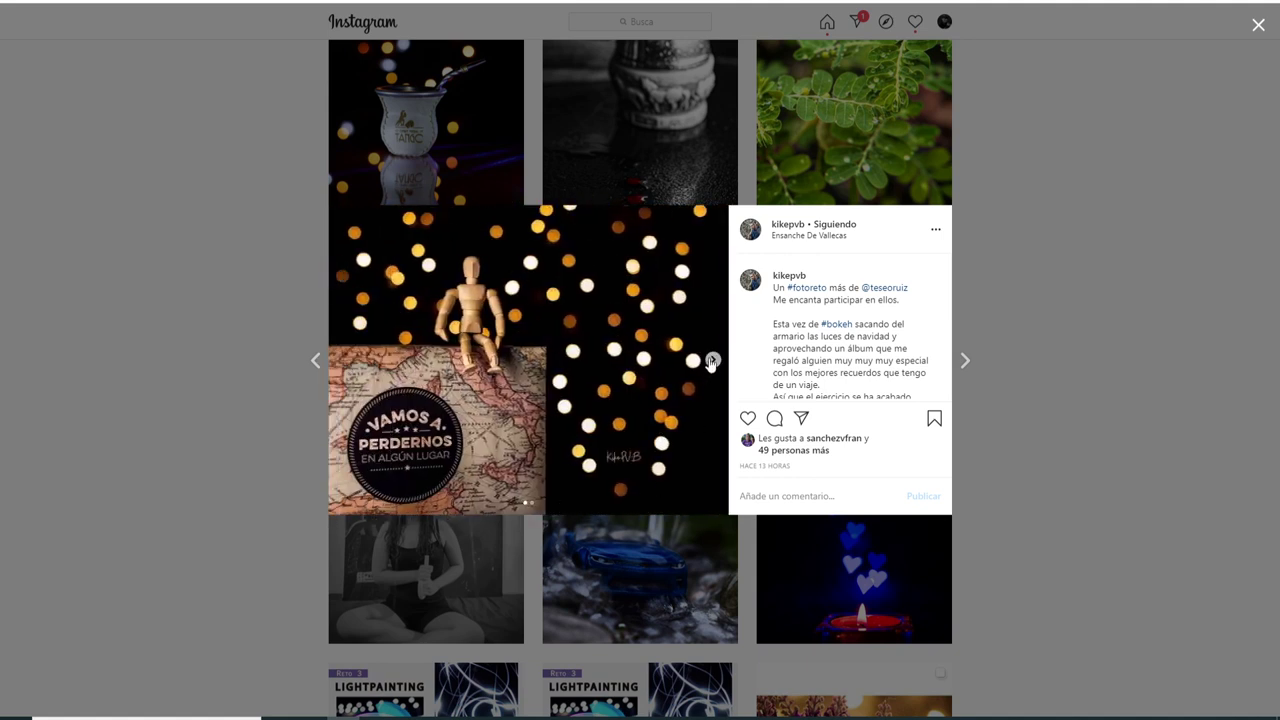
left_click(712, 360)
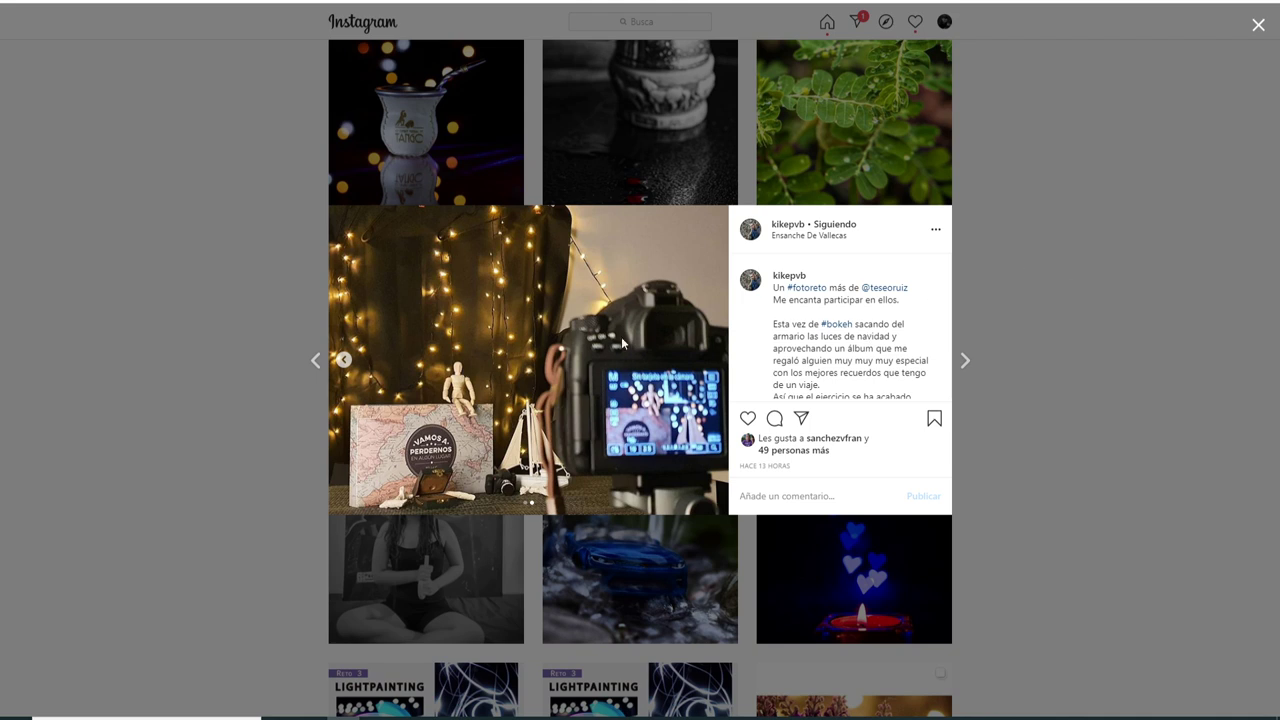
key("Right")
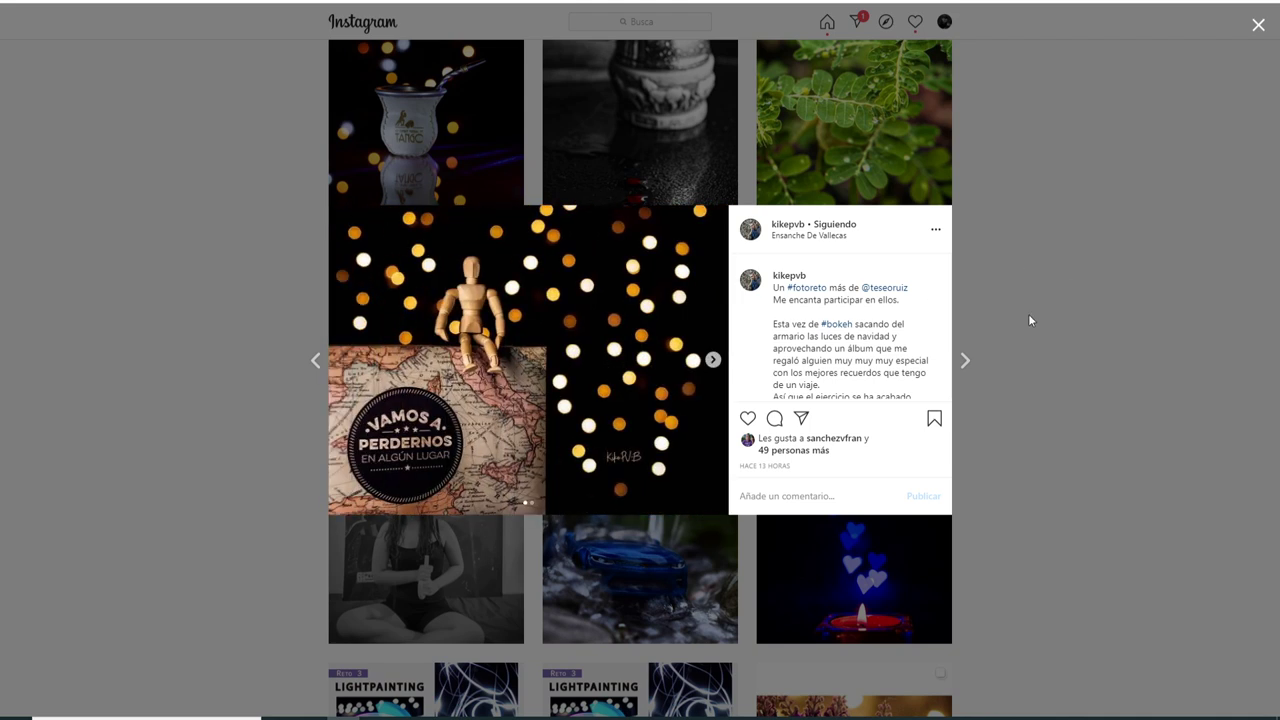
left_click(1028, 313)
View and close the light-painting post and the fern post.
scroll(947, 357, "up", 2)
left_click(455, 478)
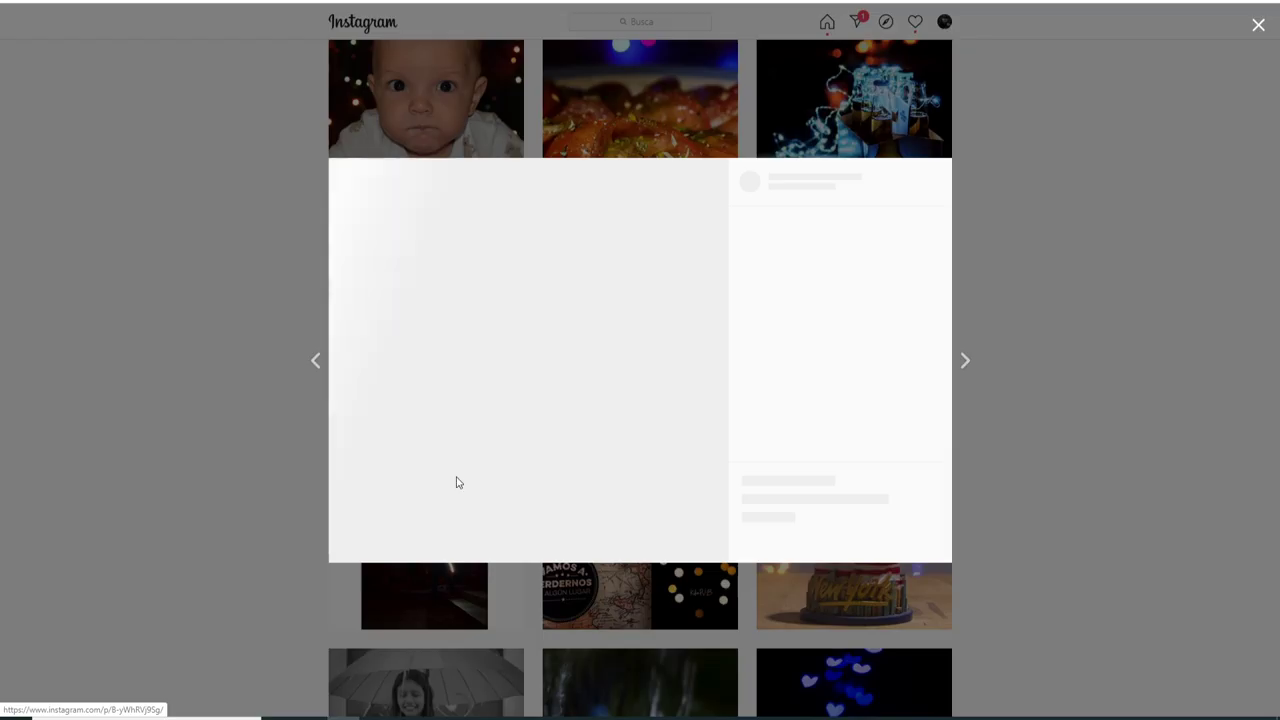
left_click(1059, 295)
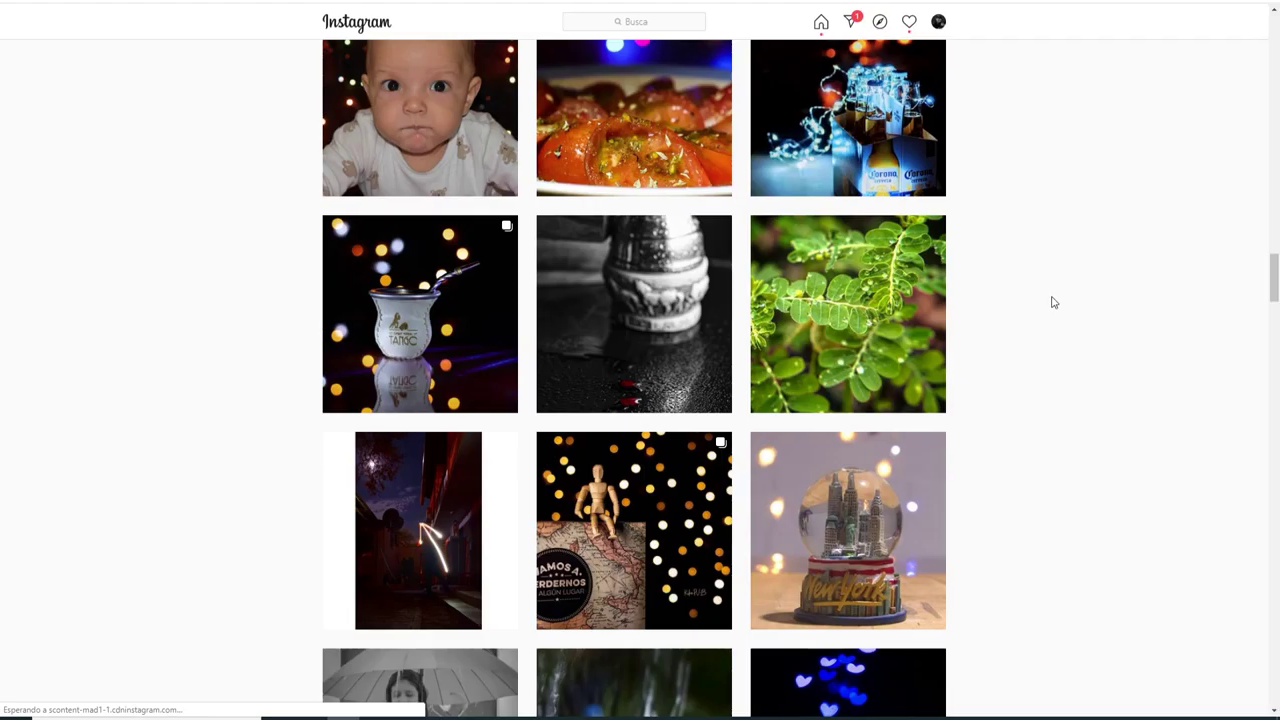
scroll(870, 377, "up", 1)
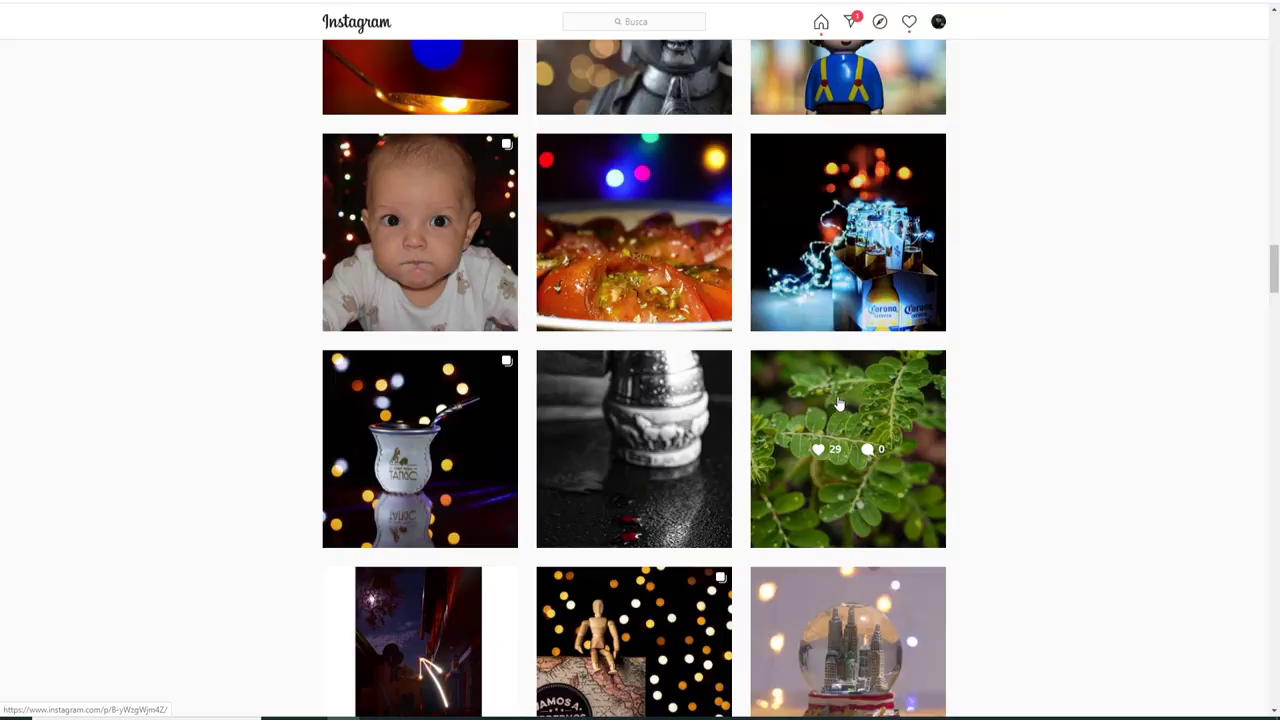
left_click(840, 404)
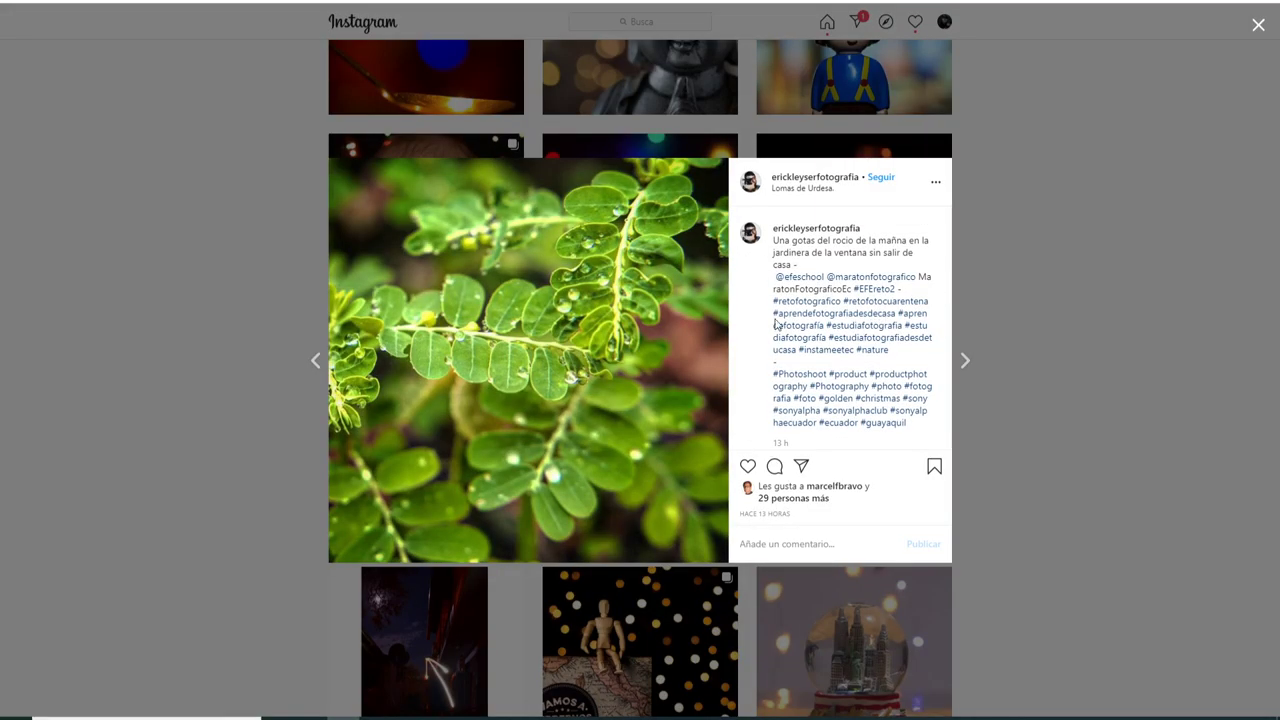
left_click(1067, 258)
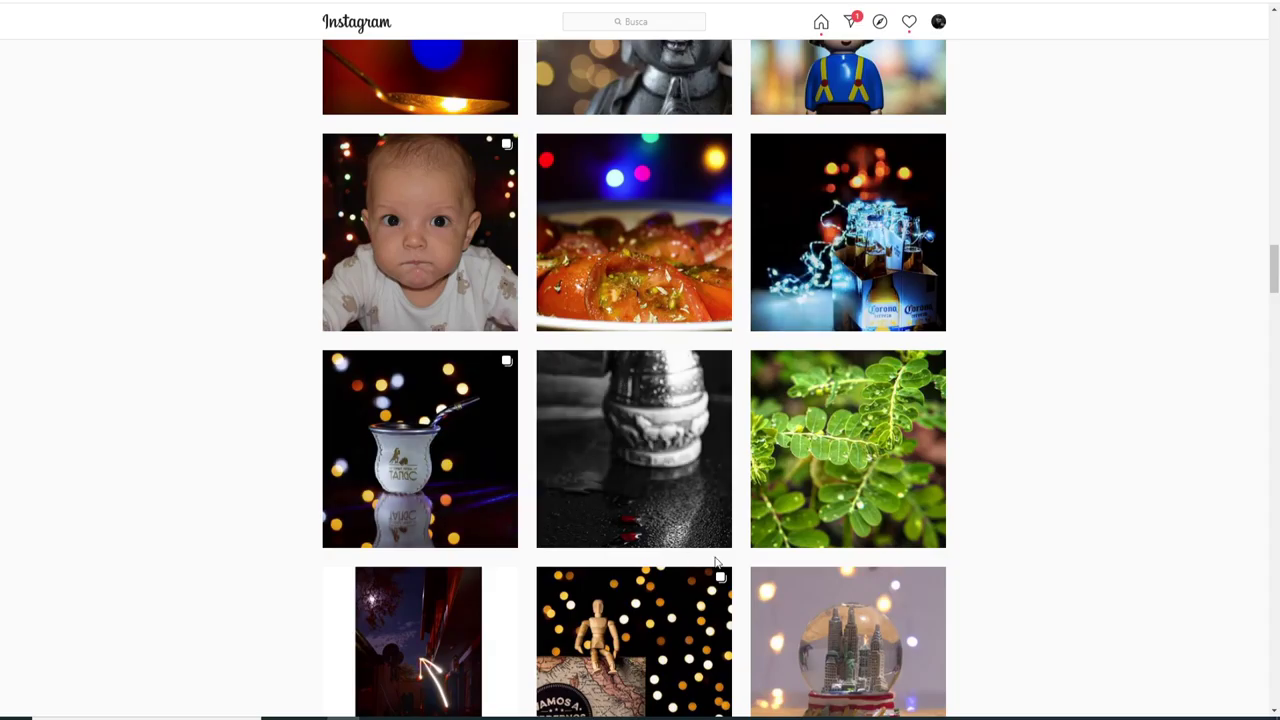
Browse the 'Matecito Zarateño' Tango mate post's photos and caption, then close it.
left_click(460, 405)
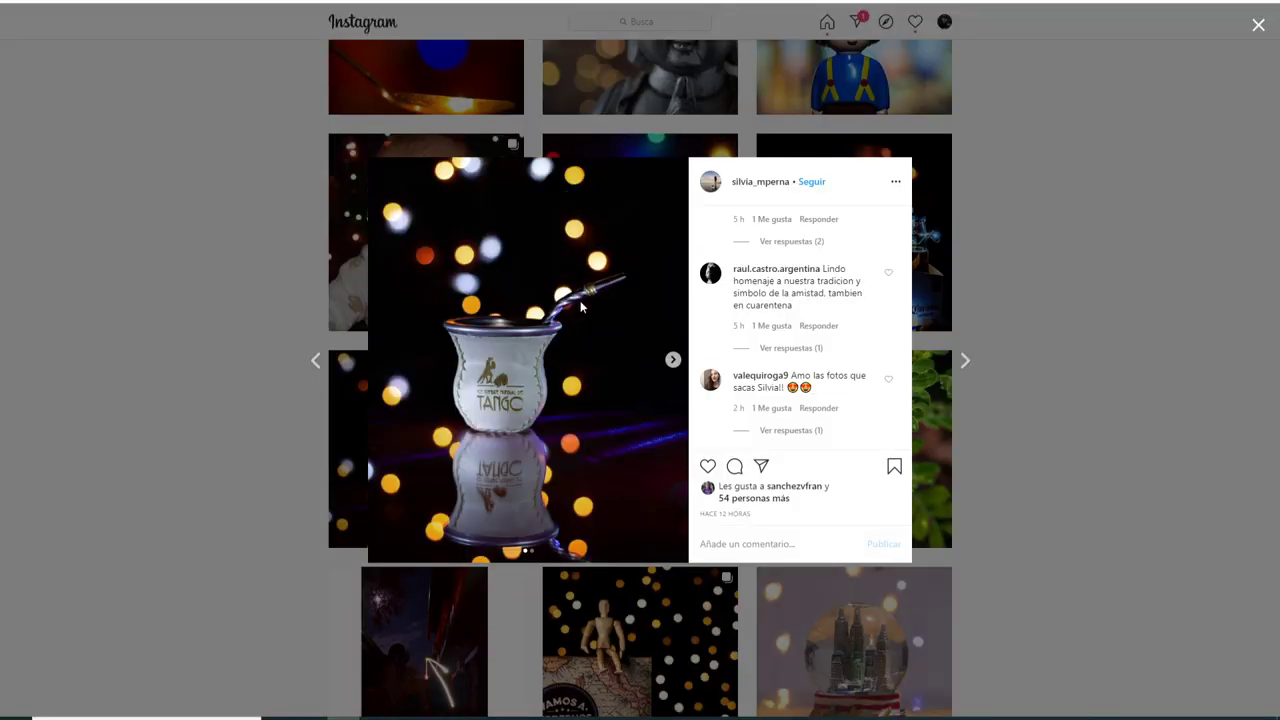
left_click(672, 361)
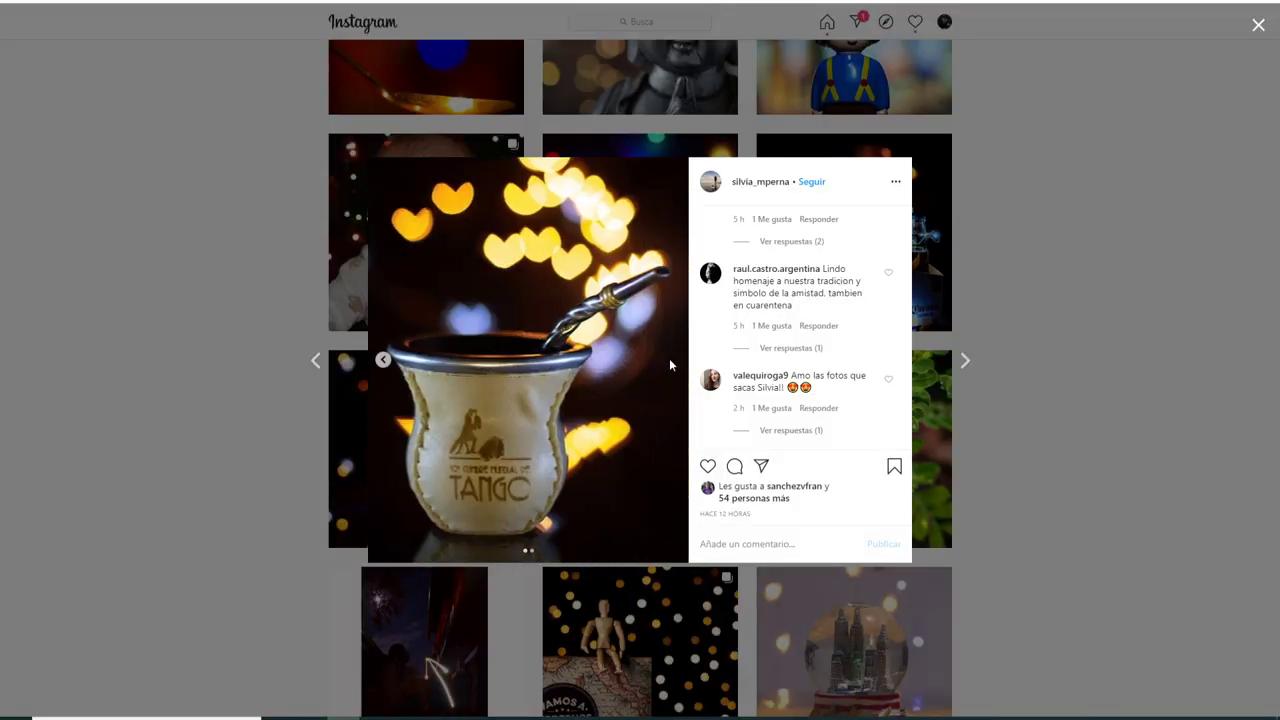
left_click(384, 360)
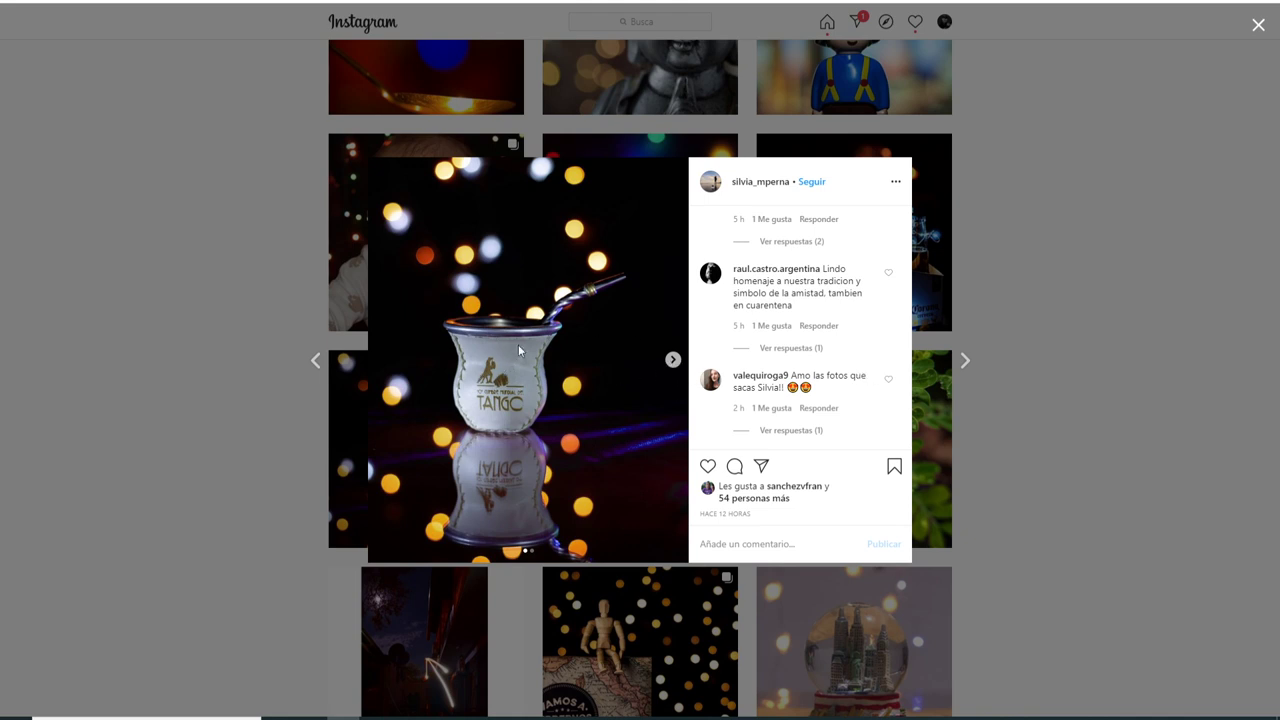
left_click(673, 360)
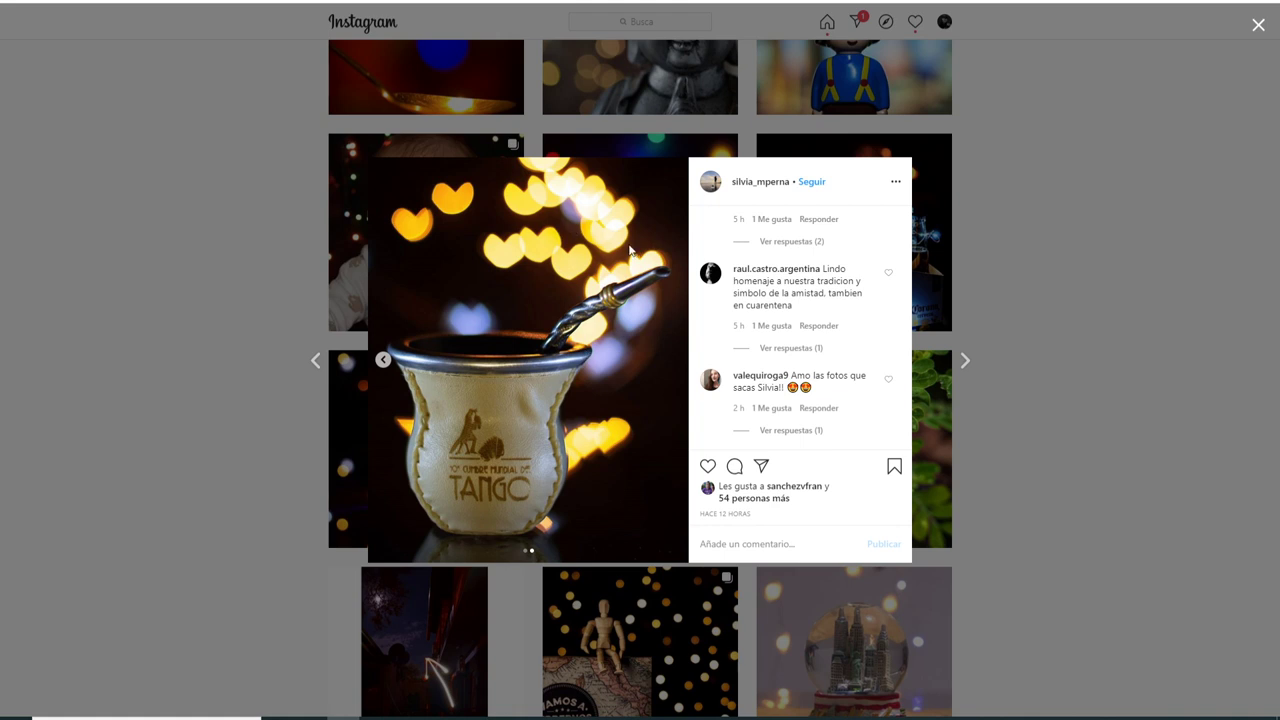
scroll(889, 343, "up", 3)
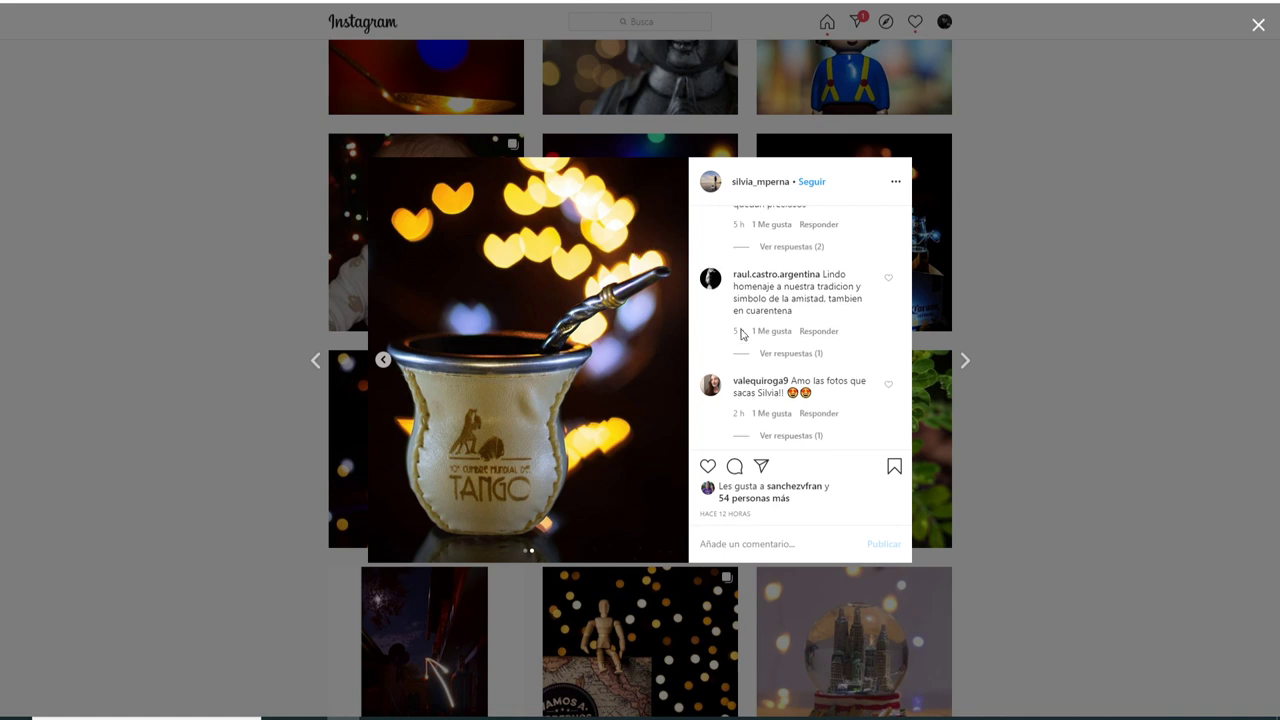
scroll(889, 343, "up", 3)
scroll(867, 333, "up", 3)
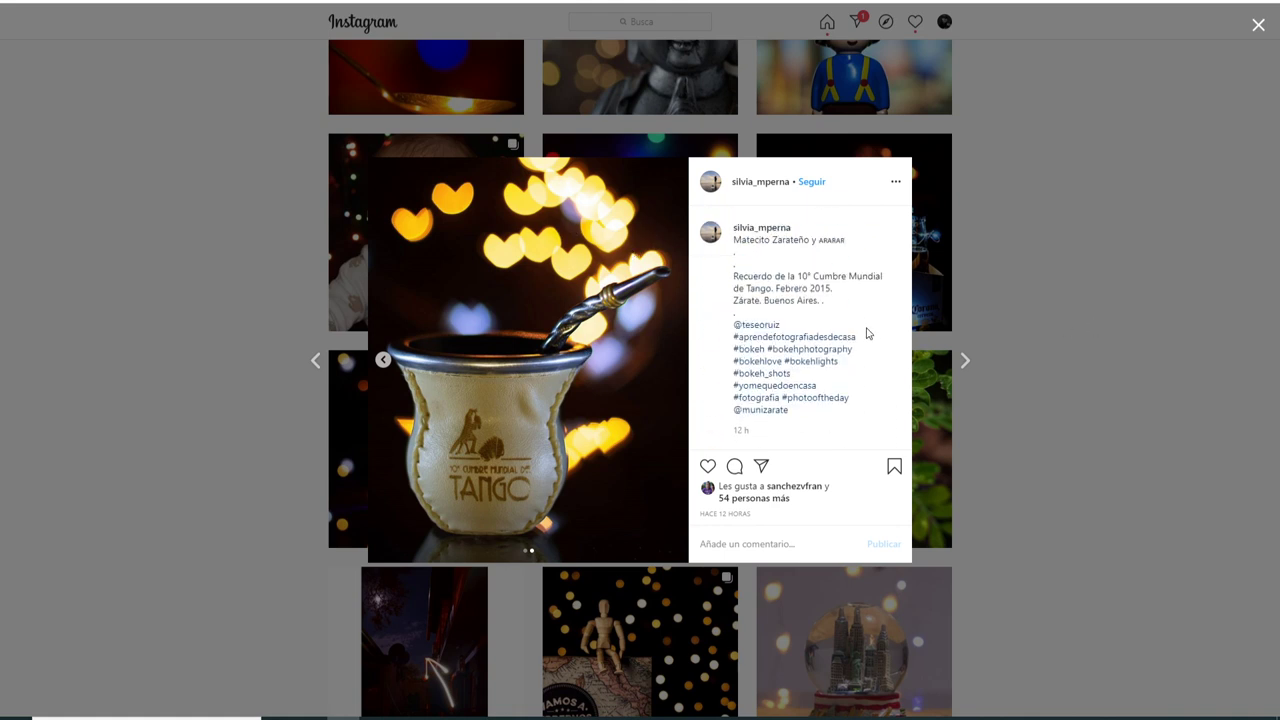
left_click(1132, 262)
scroll(900, 320, "up", 1)
View the Corona-bottles post, then close it.
scroll(790, 404, "up", 2)
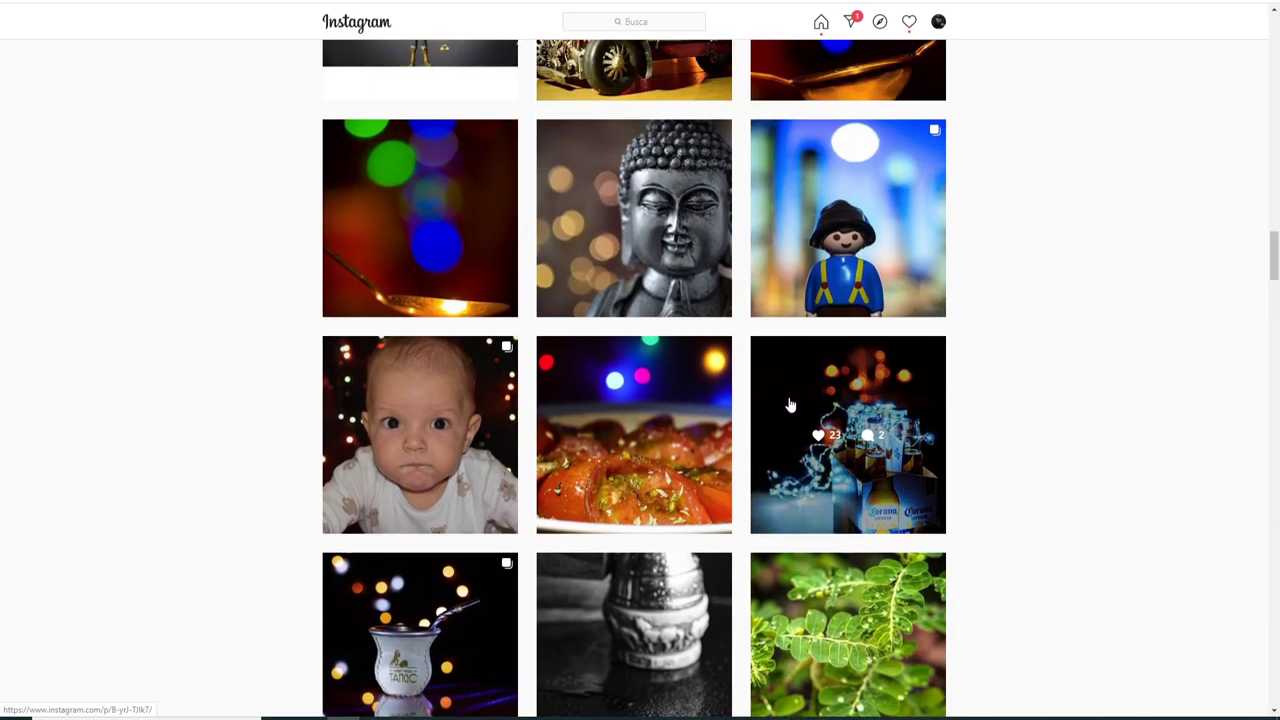
left_click(790, 404)
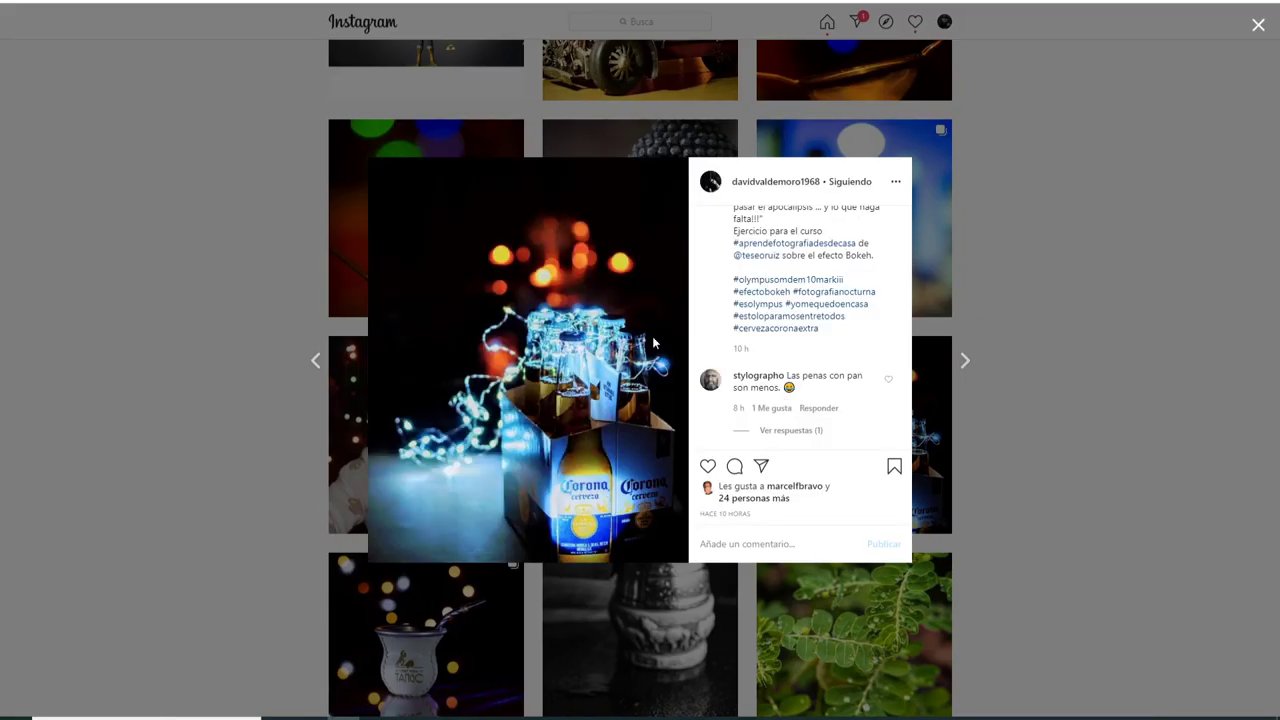
scroll(808, 316, "up", 1)
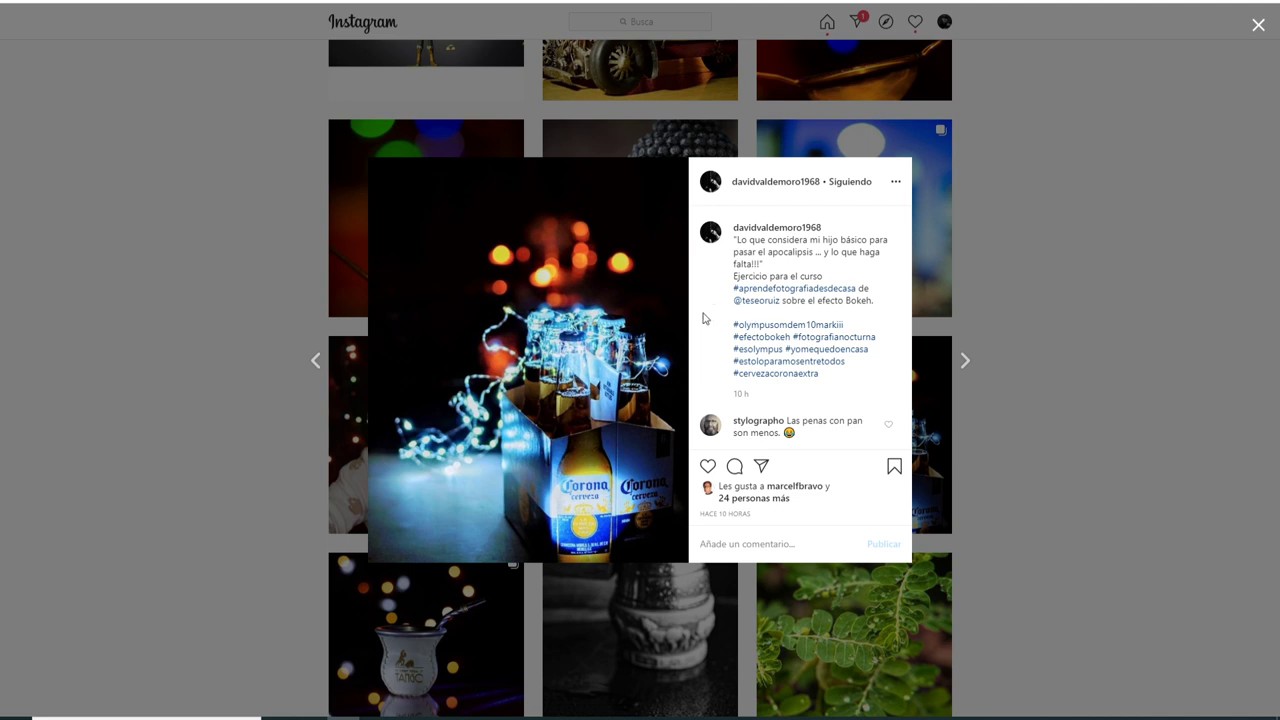
left_click(1028, 331)
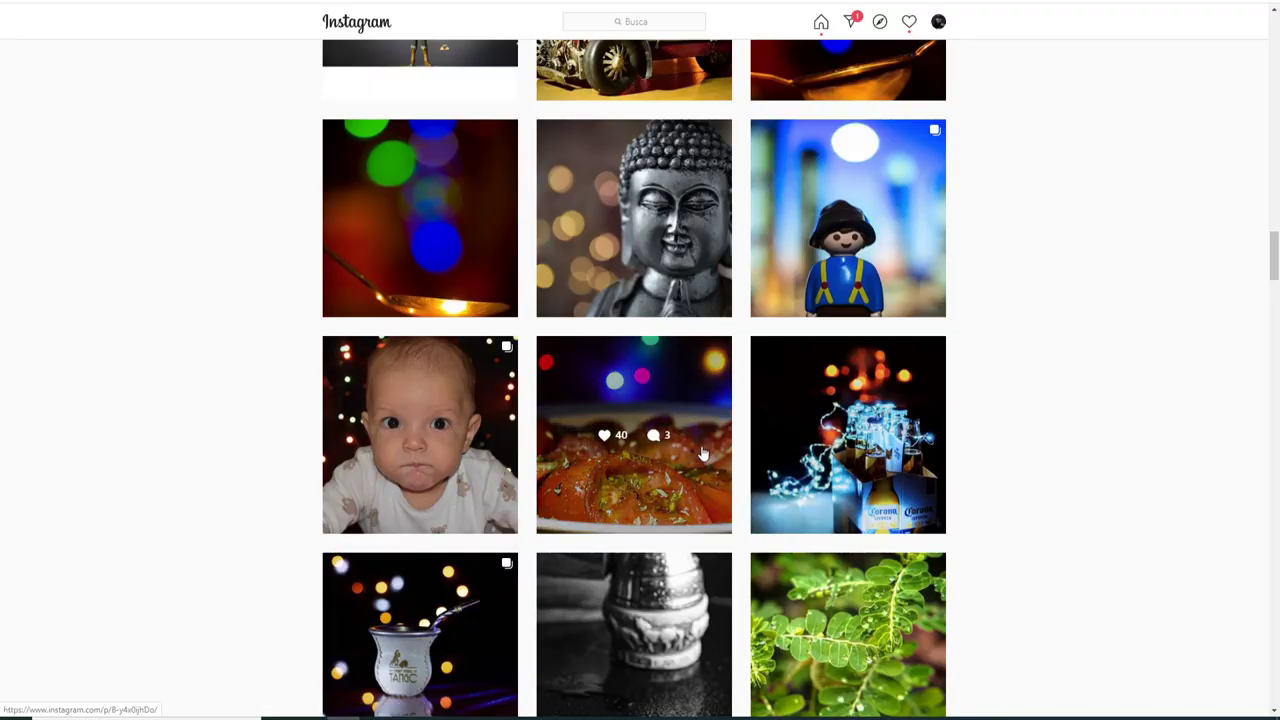
Open the tomato-salad bokeh post and scroll its panel to the workshop caption.
left_click(628, 388)
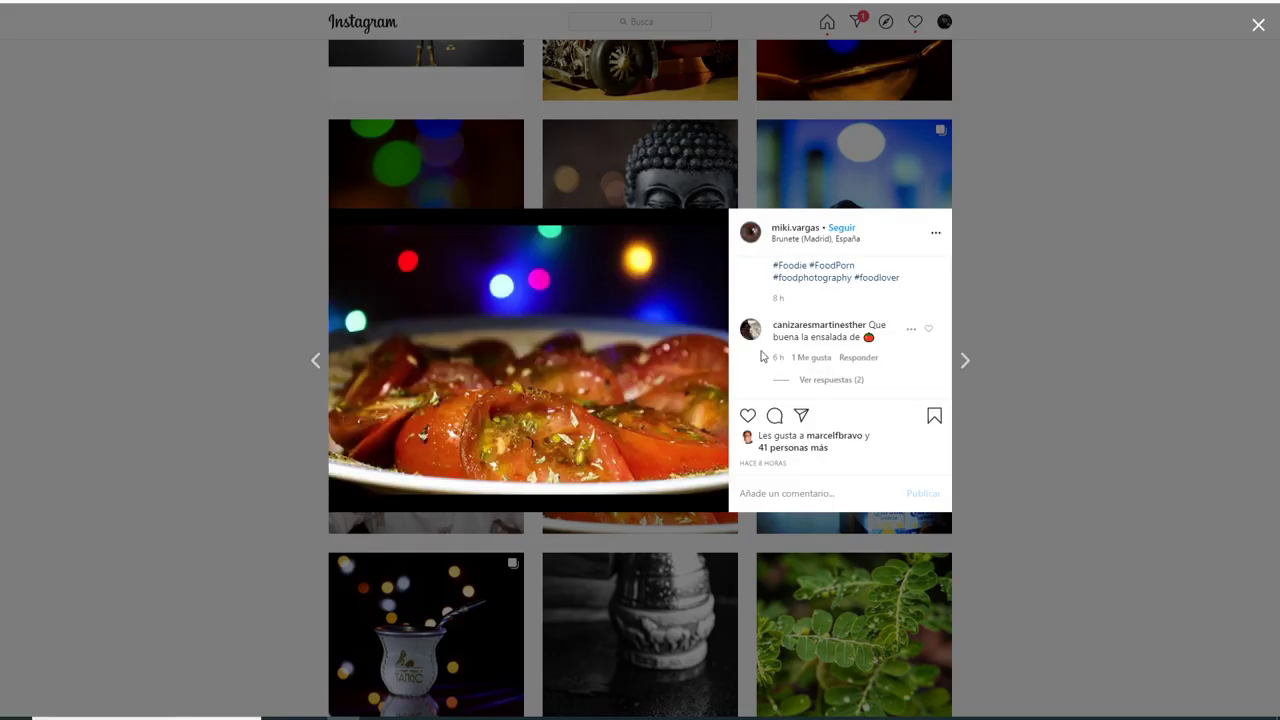
scroll(815, 311, "up", 3)
scroll(843, 316, "up", 3)
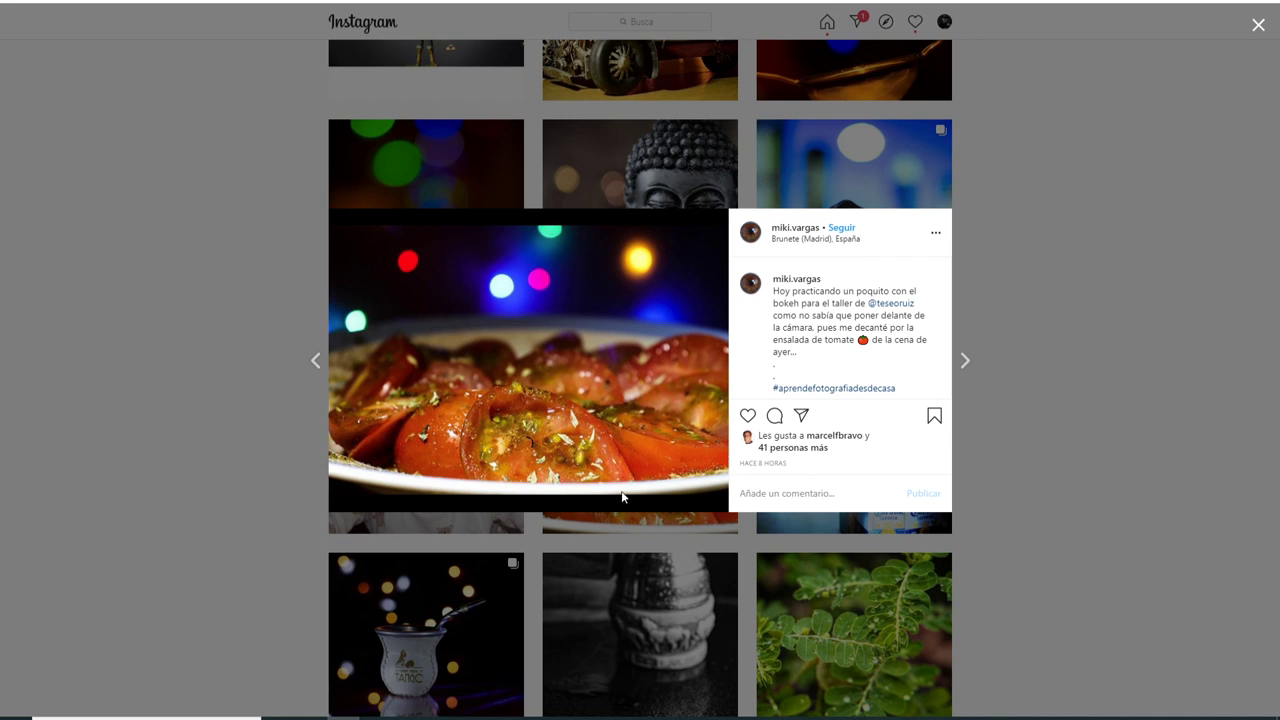
Close the tomato salad post and open the baby portrait post.
left_click(282, 441)
scroll(525, 460, "up", 2)
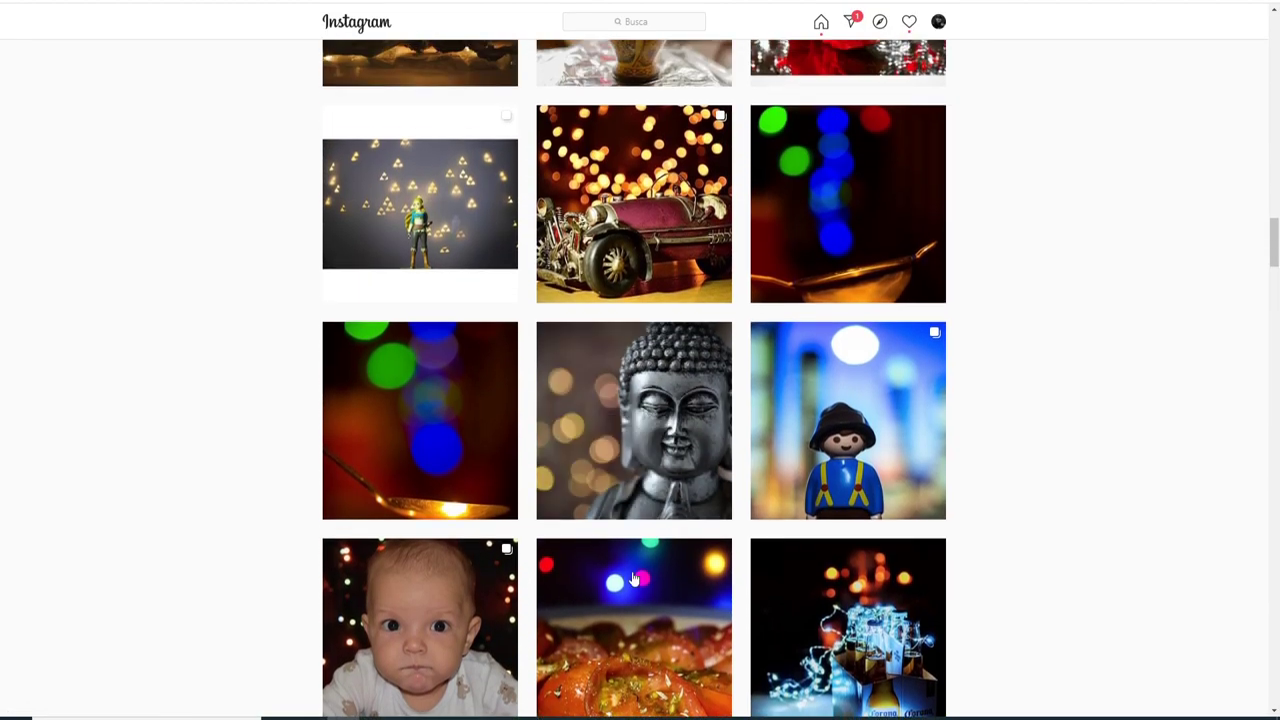
scroll(633, 578, "down", 1)
left_click(430, 505)
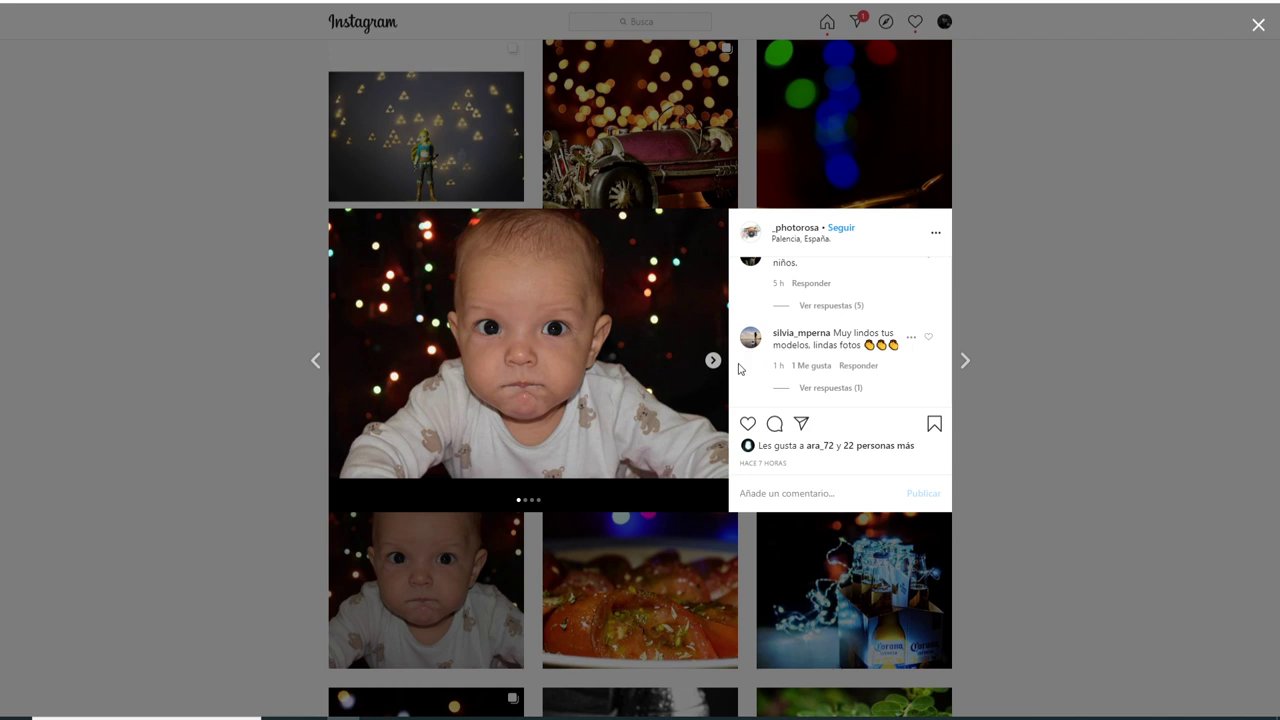
Page through the baby post's smiling boy, octopus plush and photo-shoot images, then close it.
left_click(713, 360)
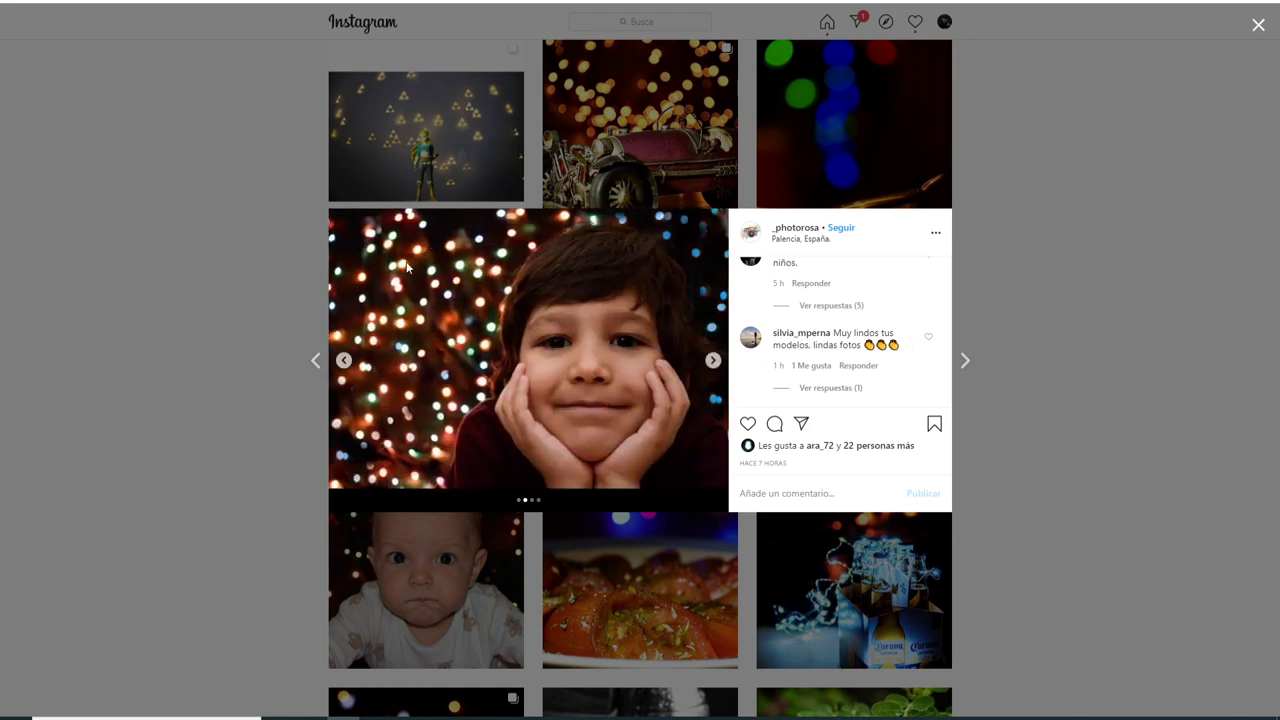
left_click(714, 366)
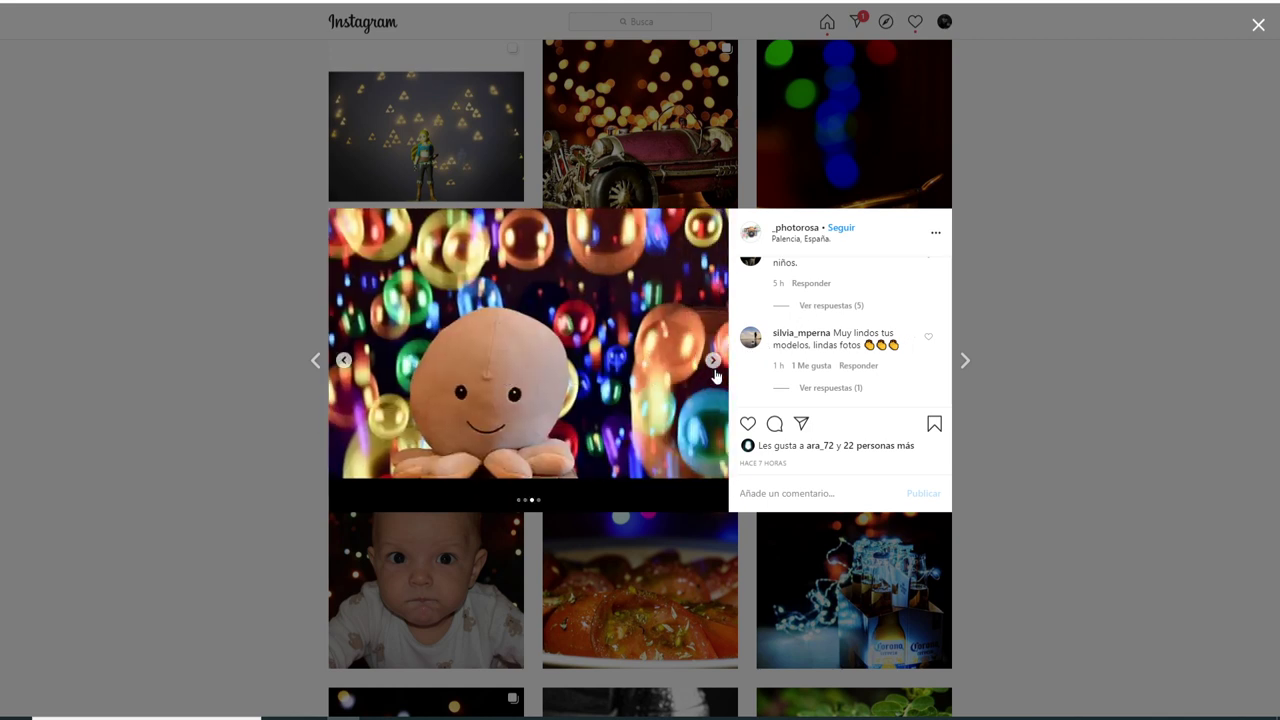
left_click(713, 360)
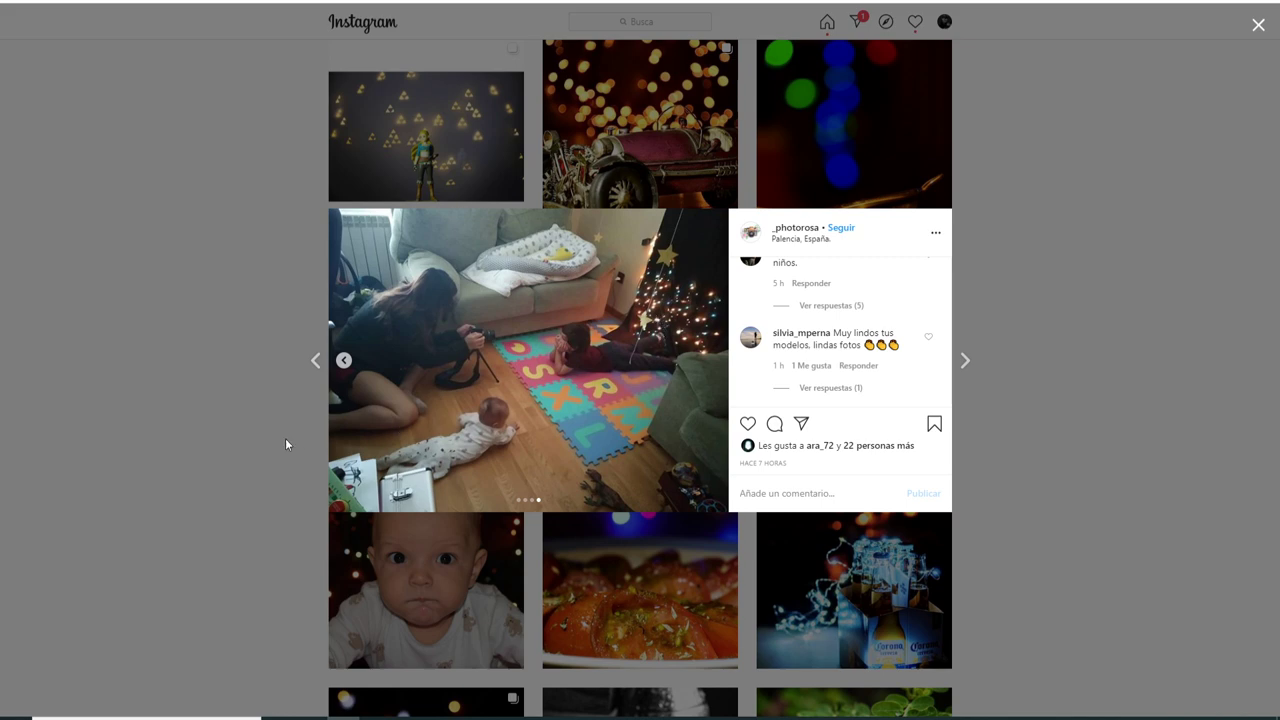
left_click(235, 447)
View the Playmobil post's figure photo and behind-the-scenes second photo, then close it.
scroll(420, 455, "up", 1)
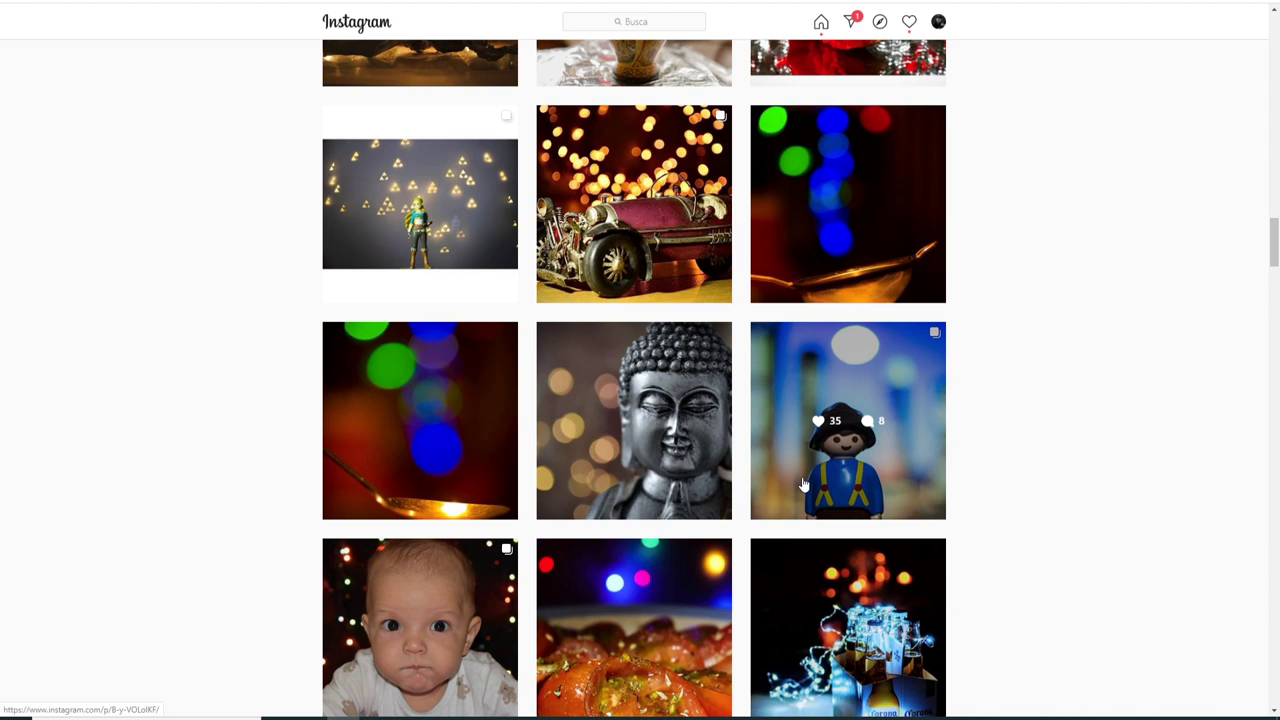
scroll(803, 484, "down", 1)
scroll(780, 400, "up", 1)
left_click(773, 382)
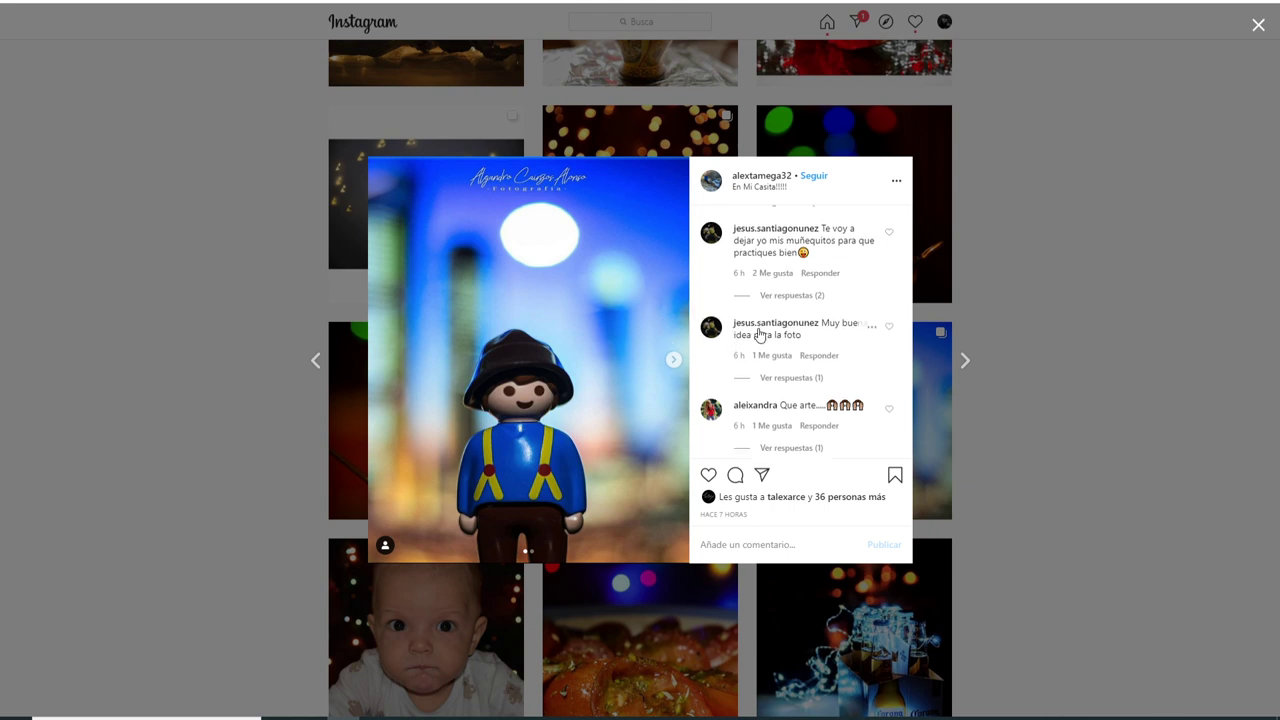
scroll(780, 310, "up", 3)
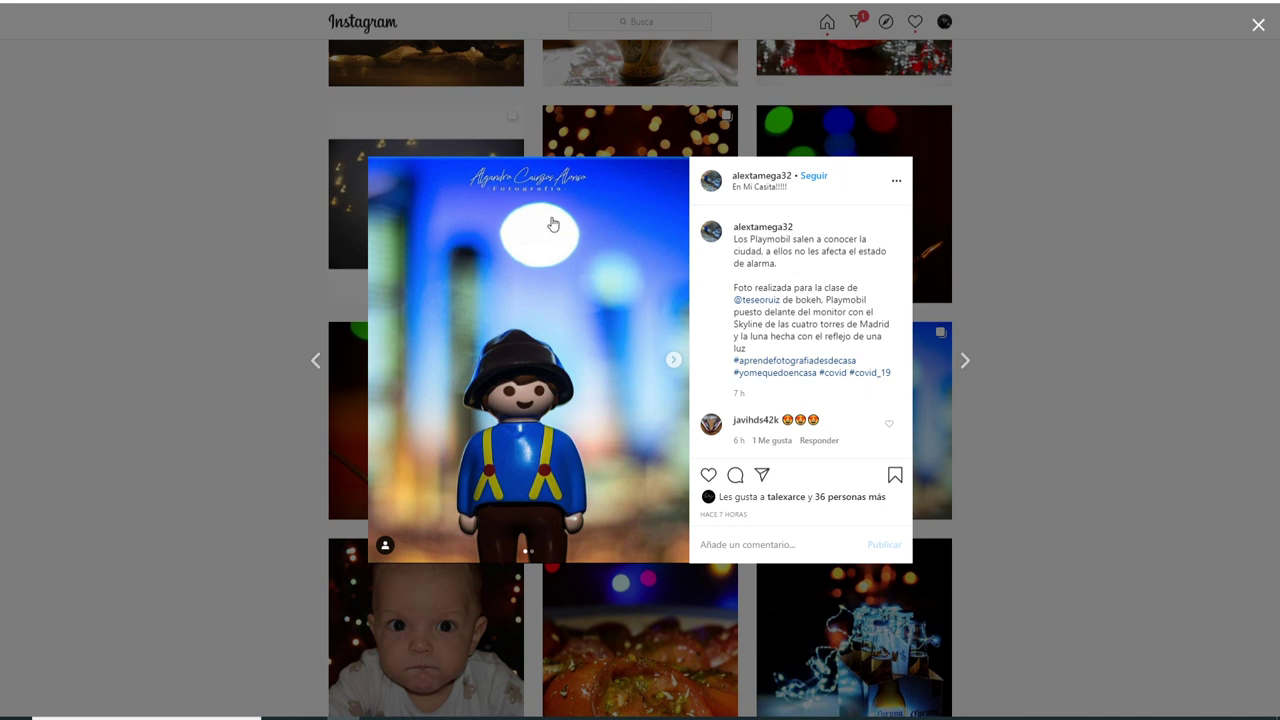
left_click(673, 359)
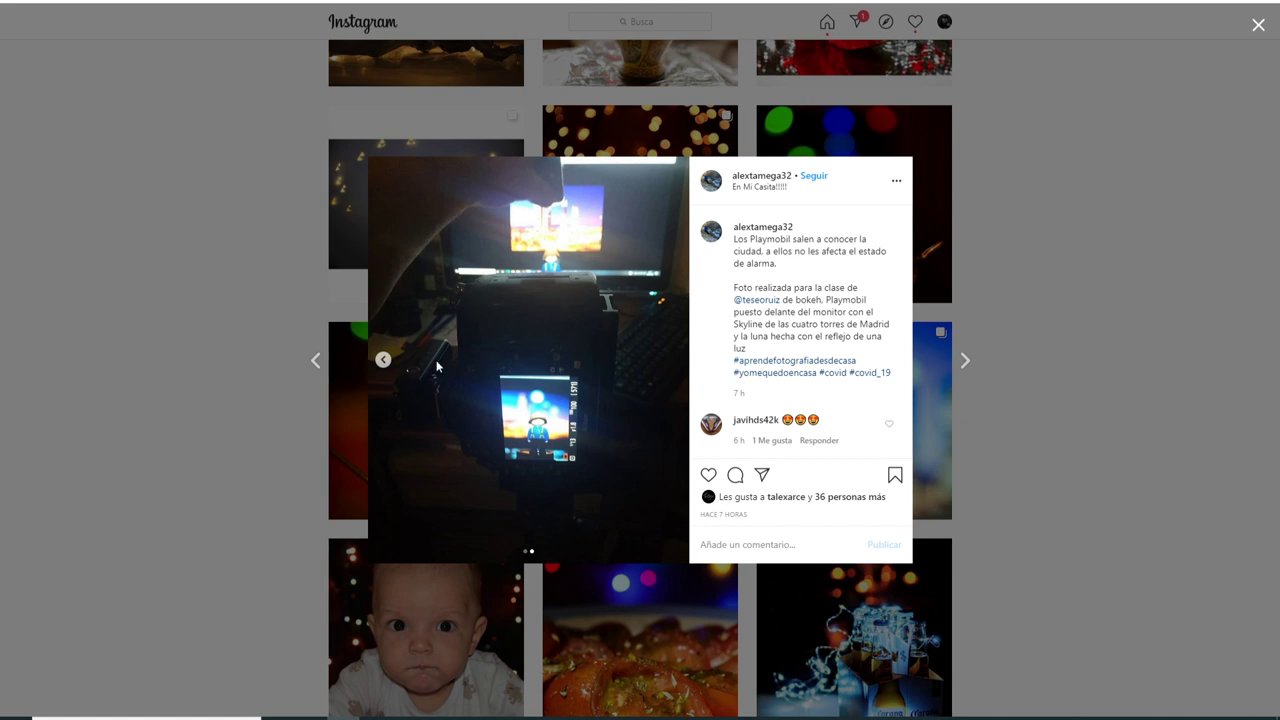
left_click(382, 361)
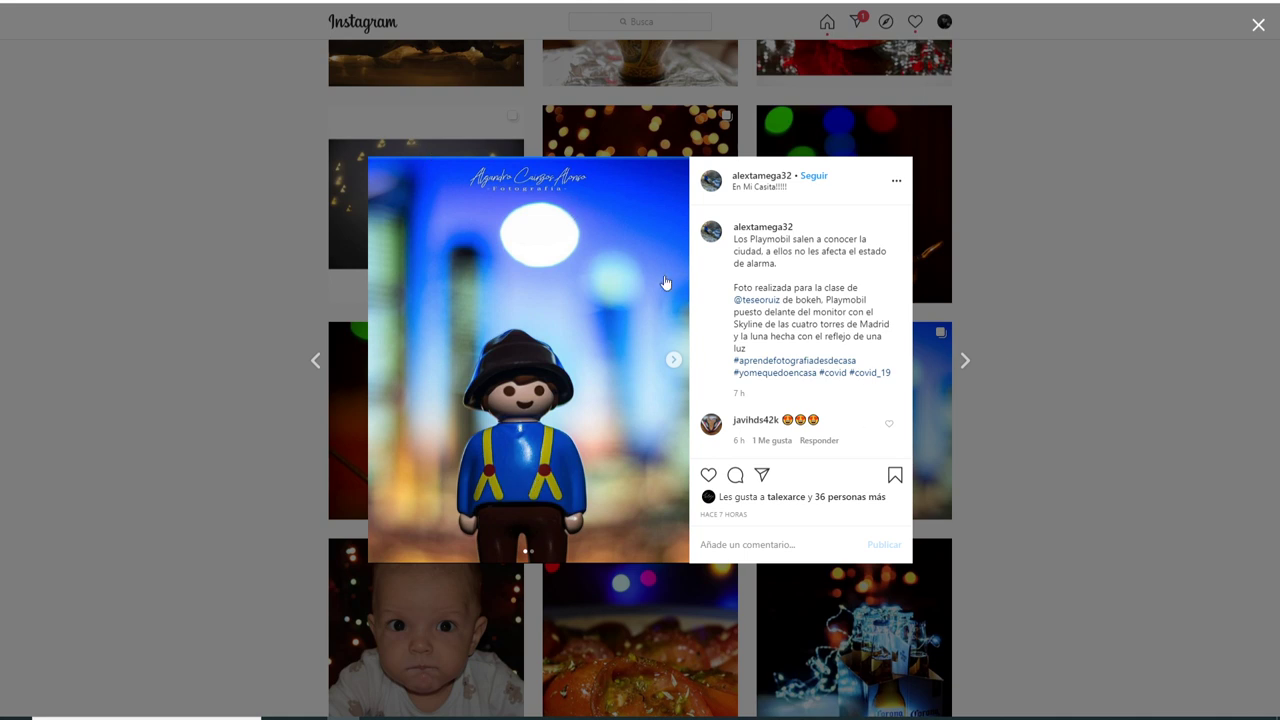
left_click(1137, 312)
View and close the Buddha statue, bokeh spoon and strainer bokeh posts.
scroll(980, 406, "up", 1)
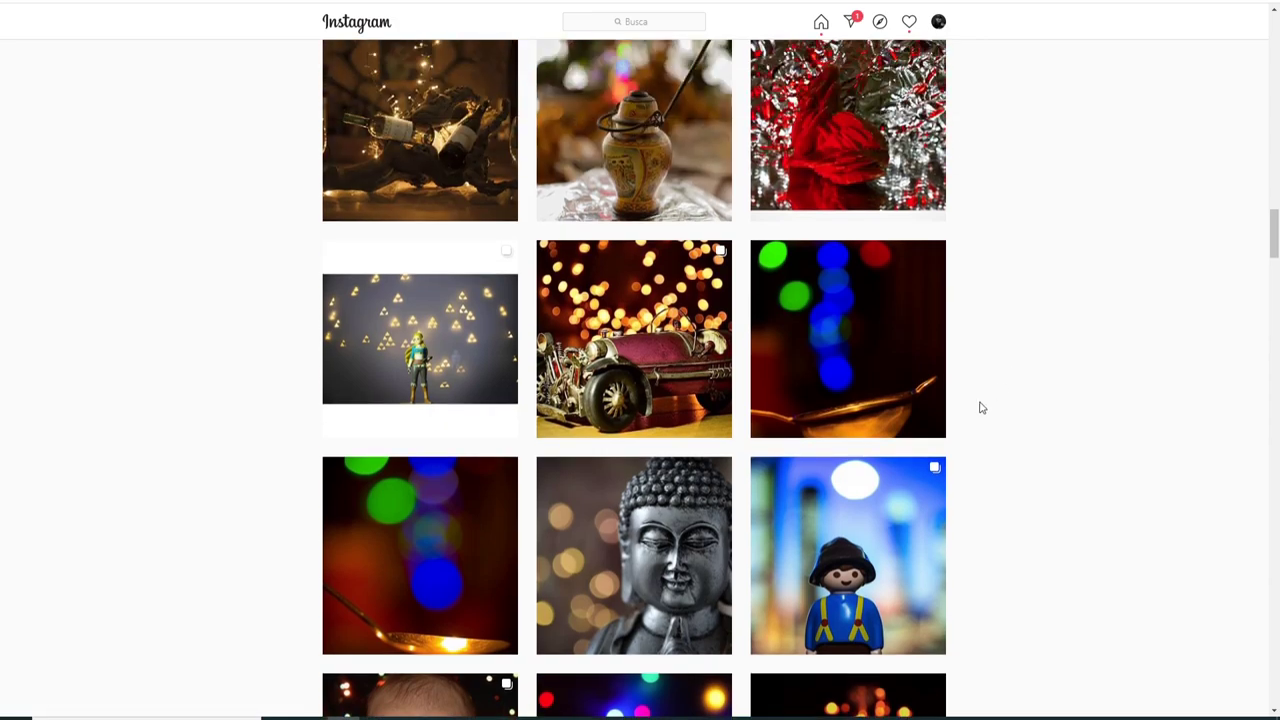
left_click(620, 500)
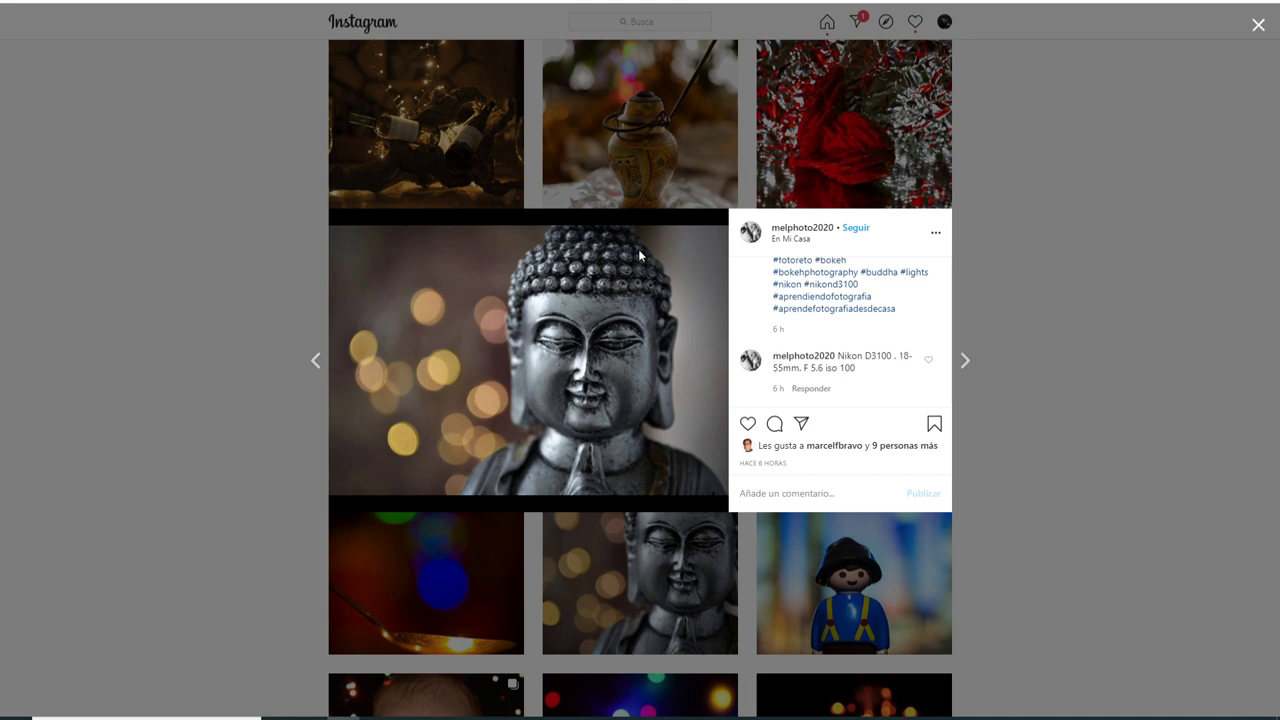
left_click(258, 507)
left_click(495, 525)
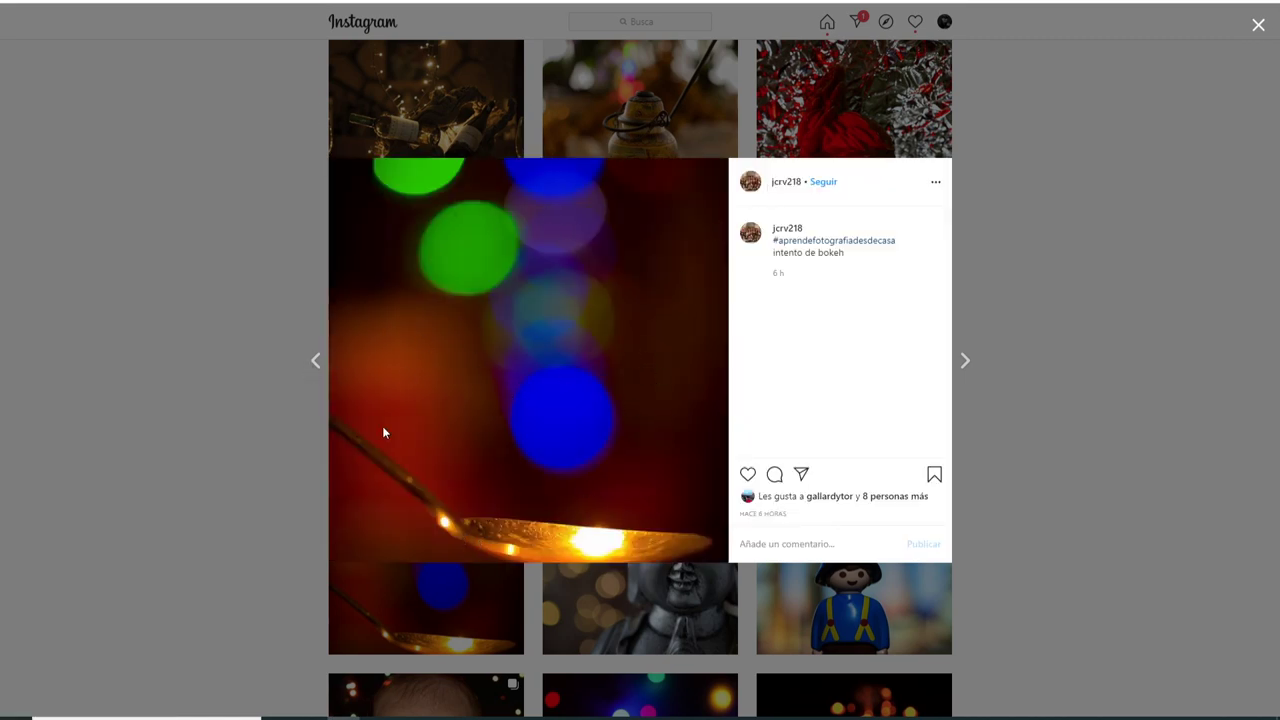
left_click(314, 362)
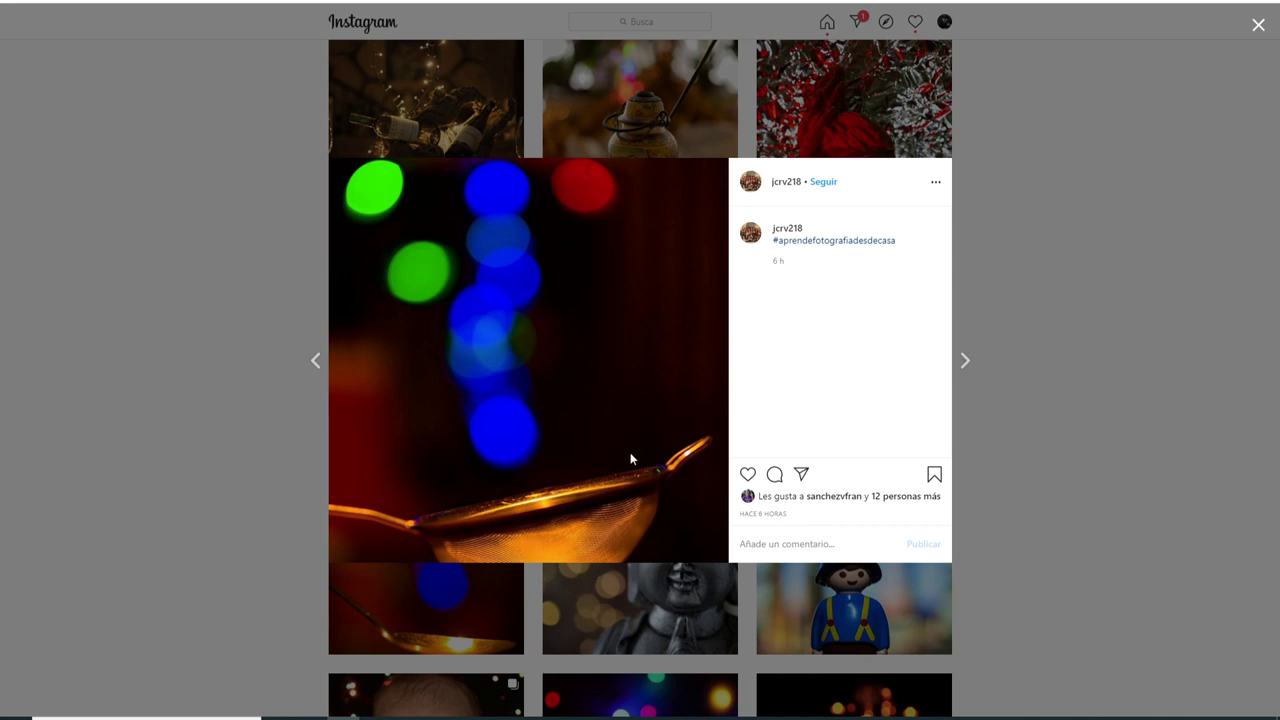
left_click(998, 313)
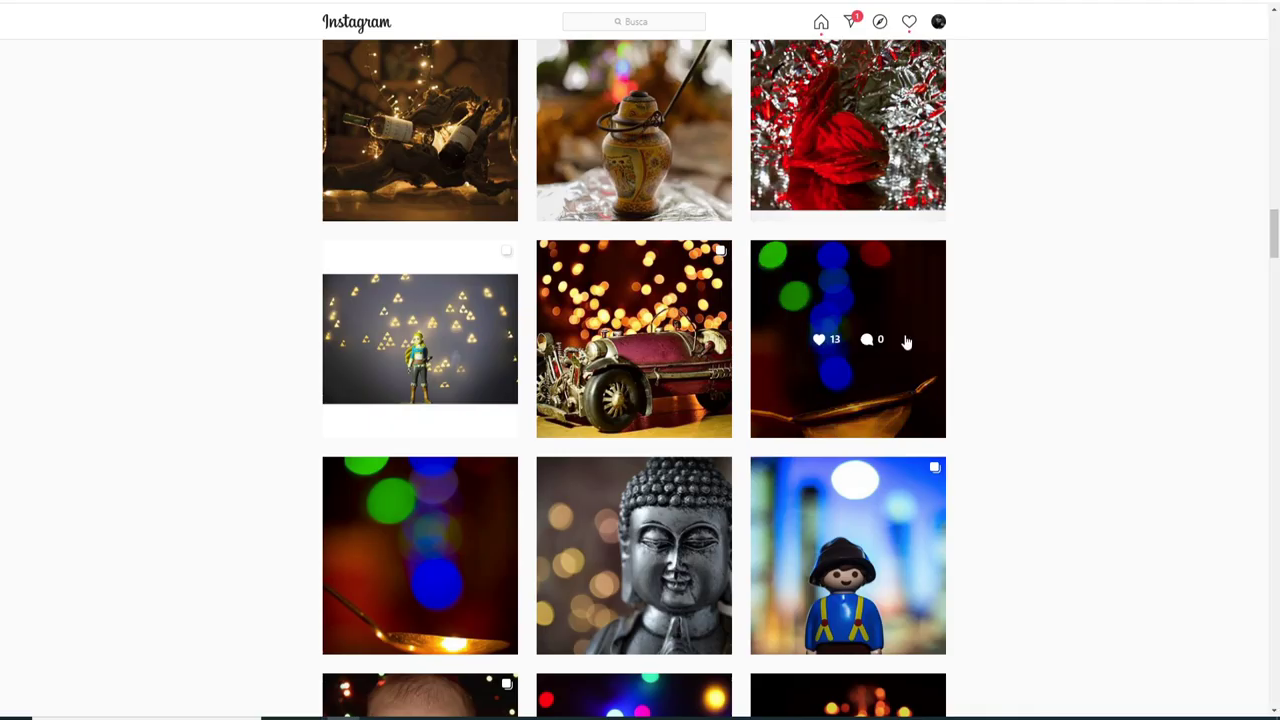
Page through the vintage car post's motorcycle and tricycle photos, then close it.
scroll(640, 330, "up", 2)
left_click(617, 485)
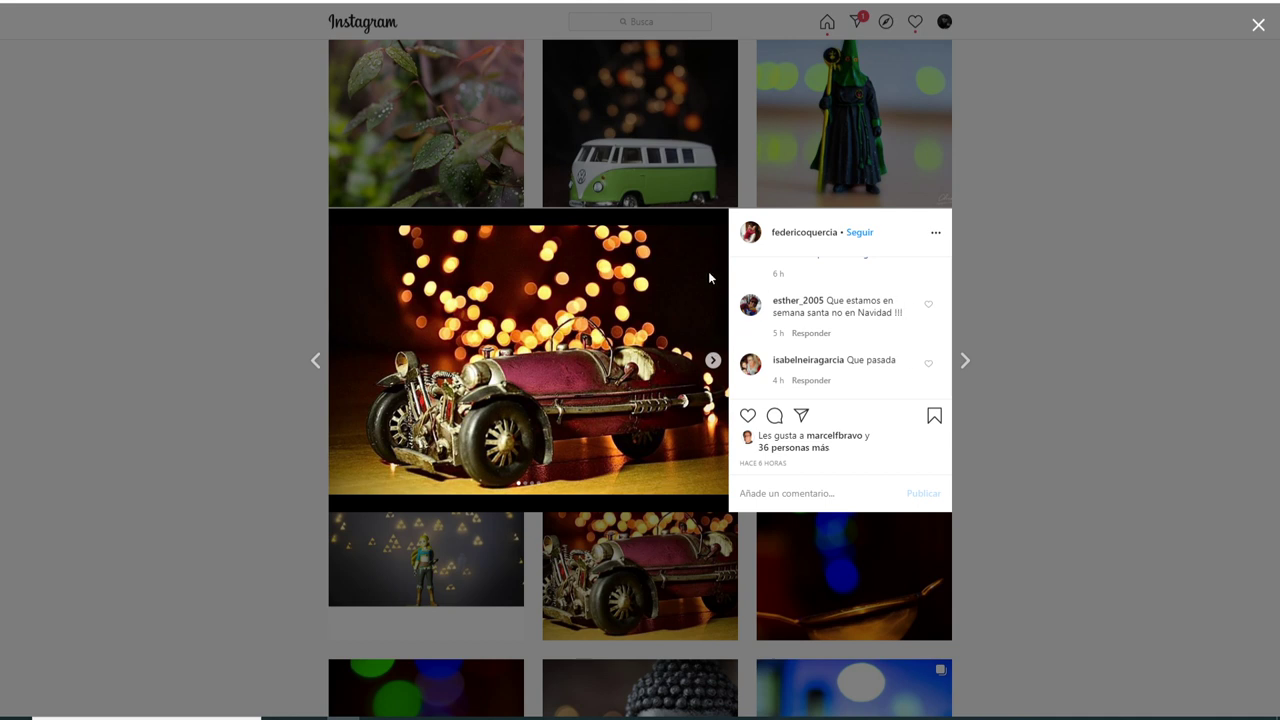
left_click(714, 365)
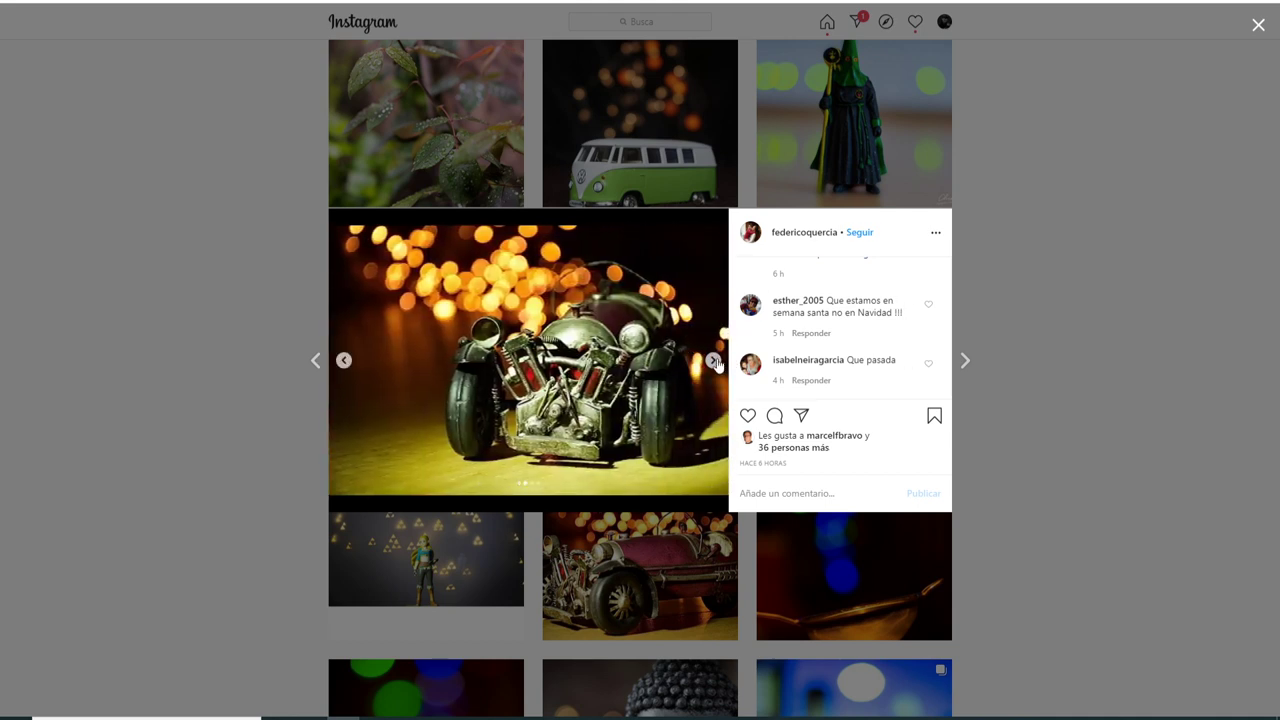
left_click(714, 362)
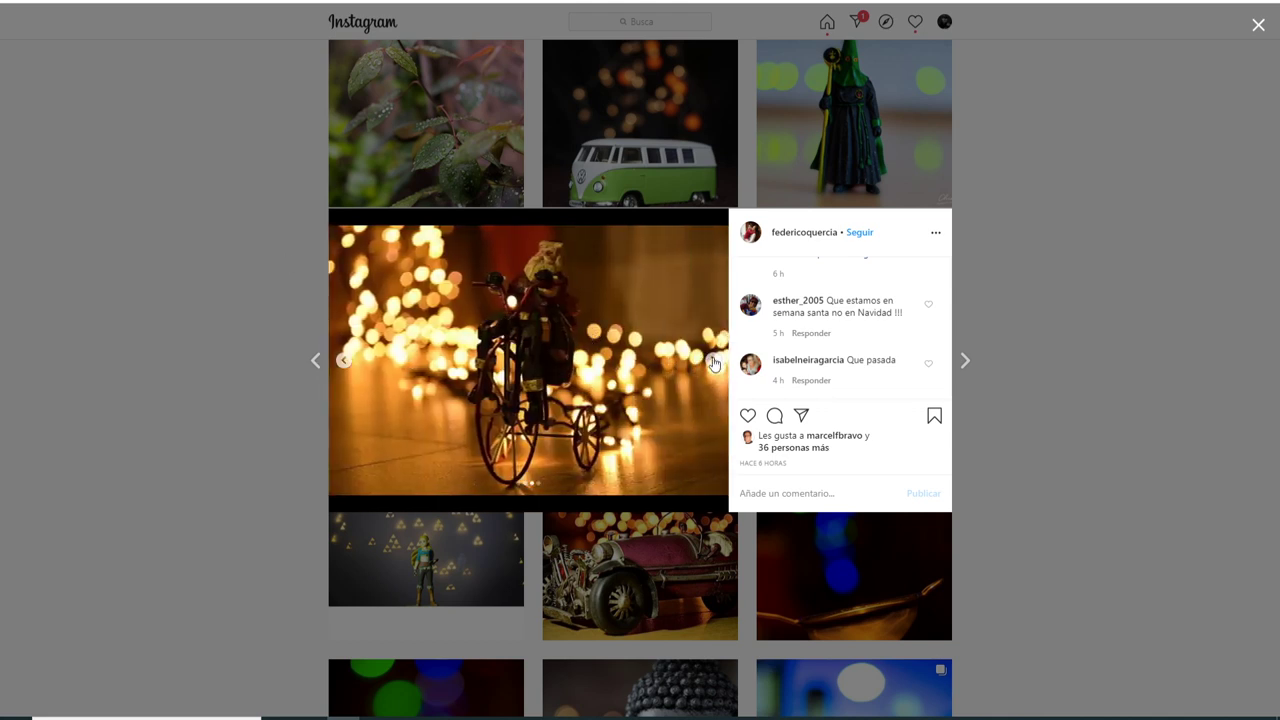
left_click(714, 362)
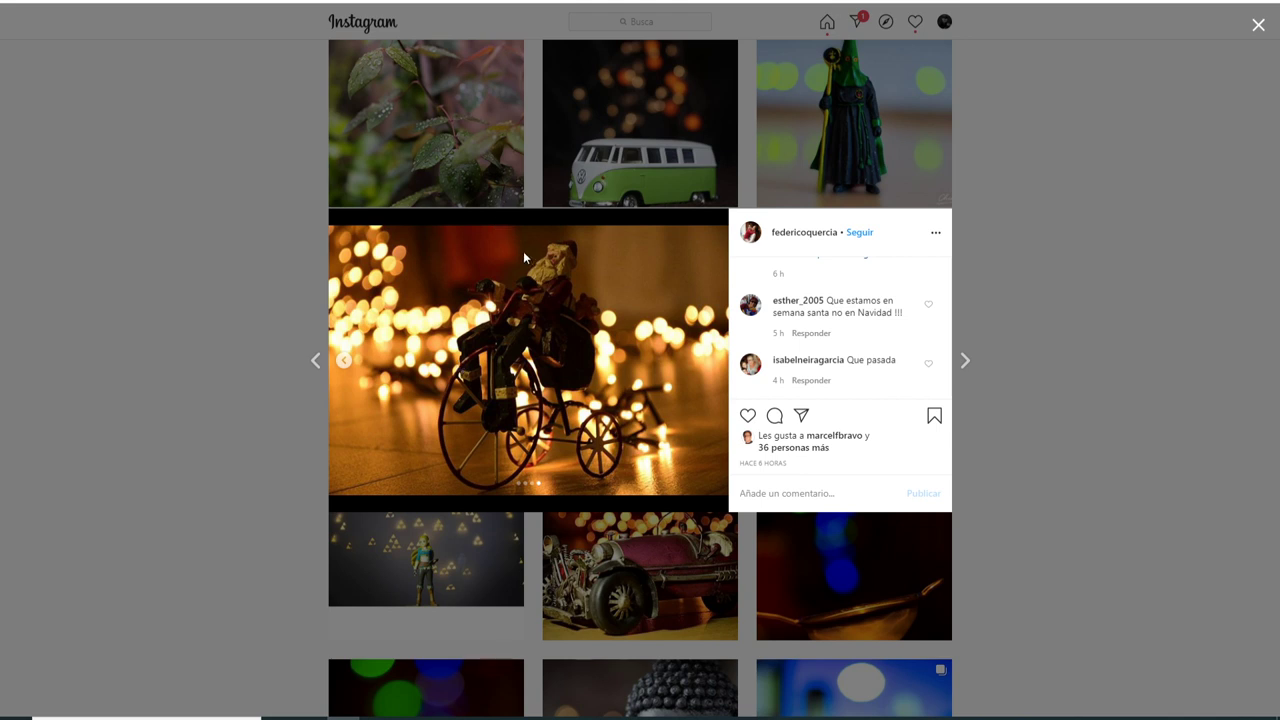
left_click(1080, 297)
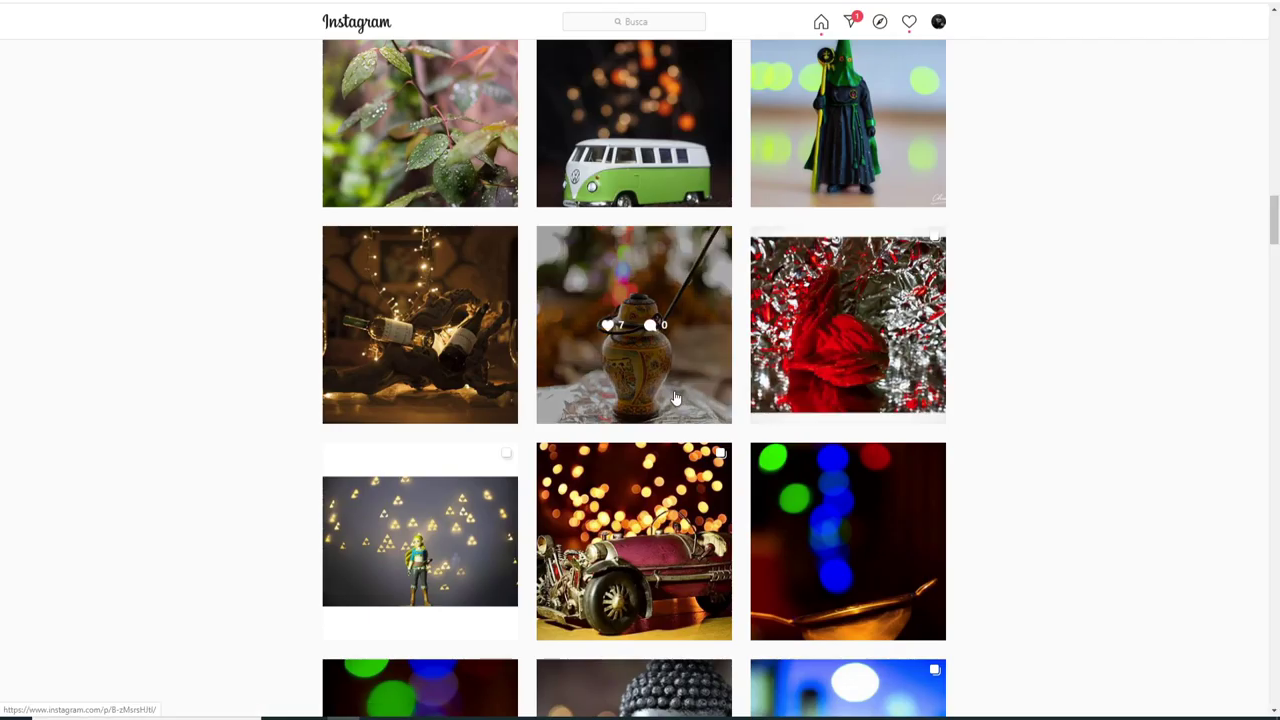
View the Zelda post's figure and Pac-Man ghost photos, then close it.
left_click(420, 540)
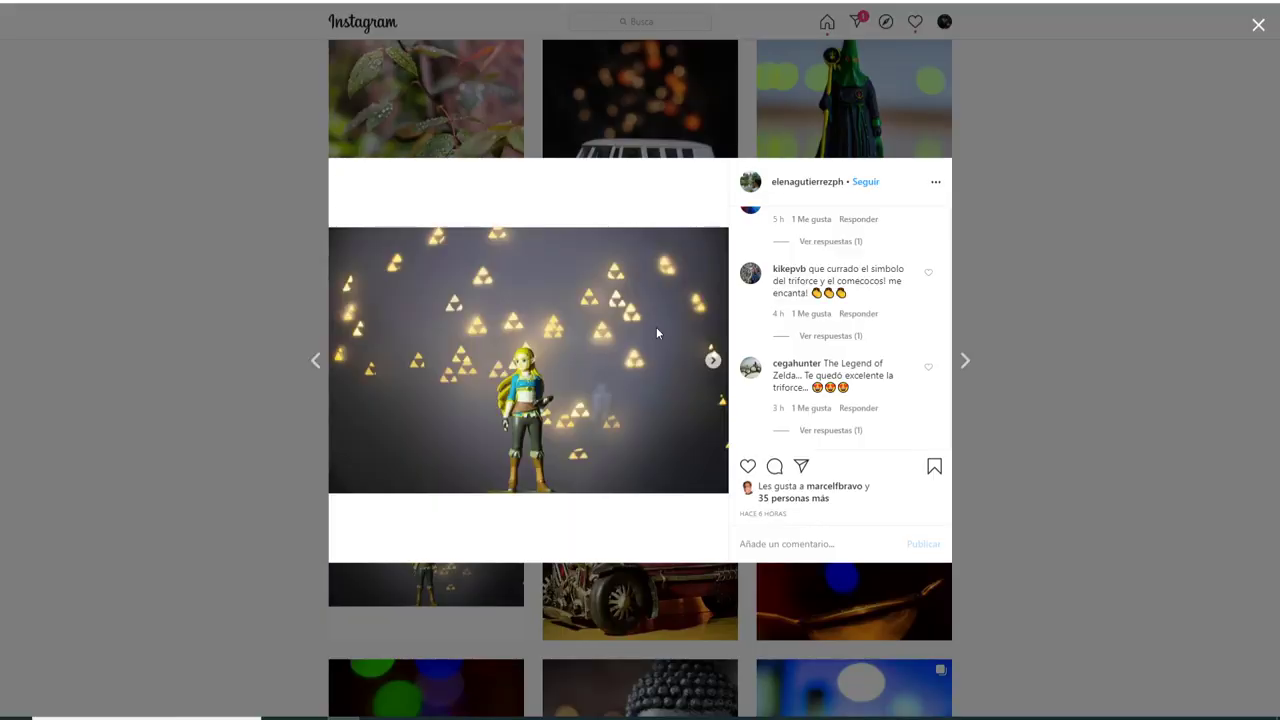
left_click(713, 362)
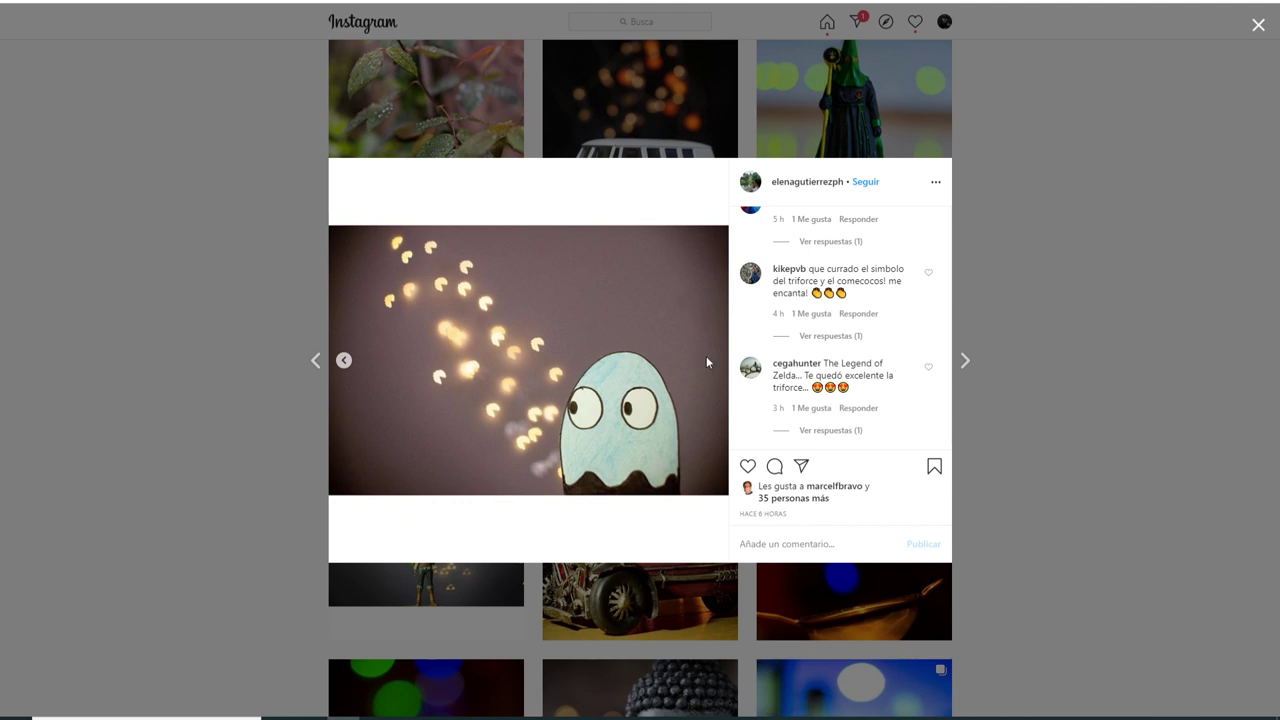
left_click(343, 362)
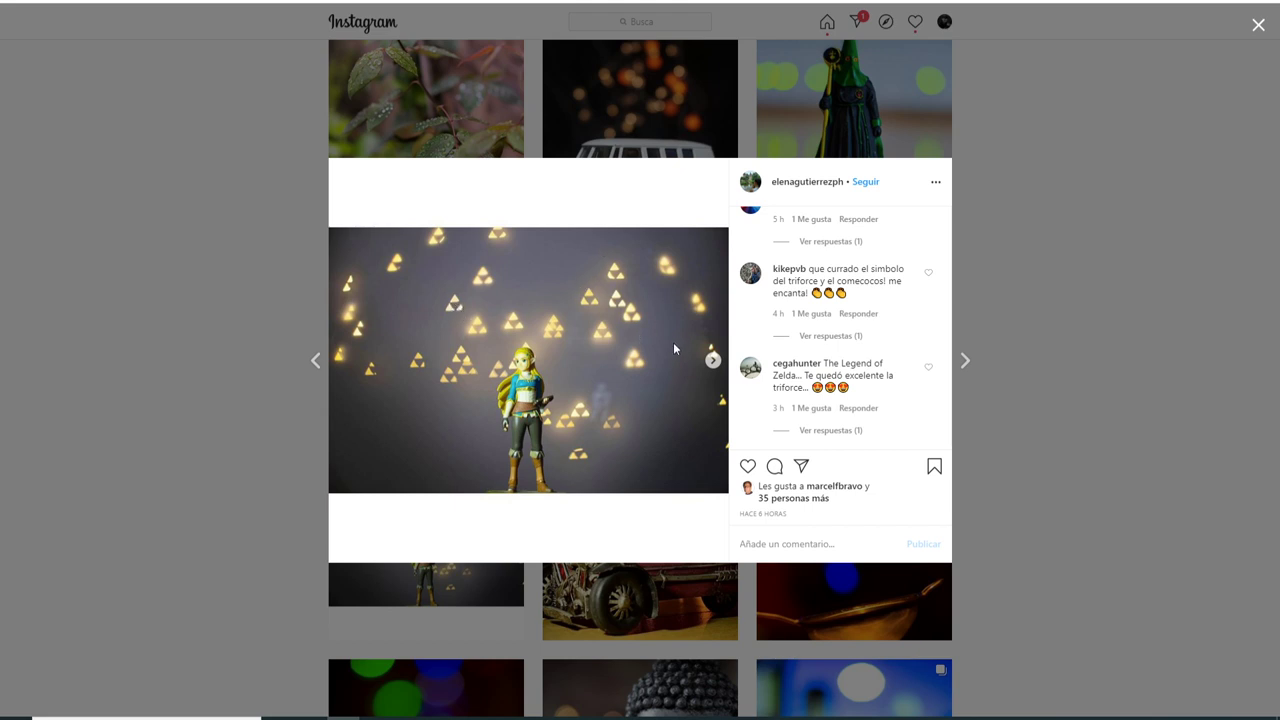
left_click(710, 362)
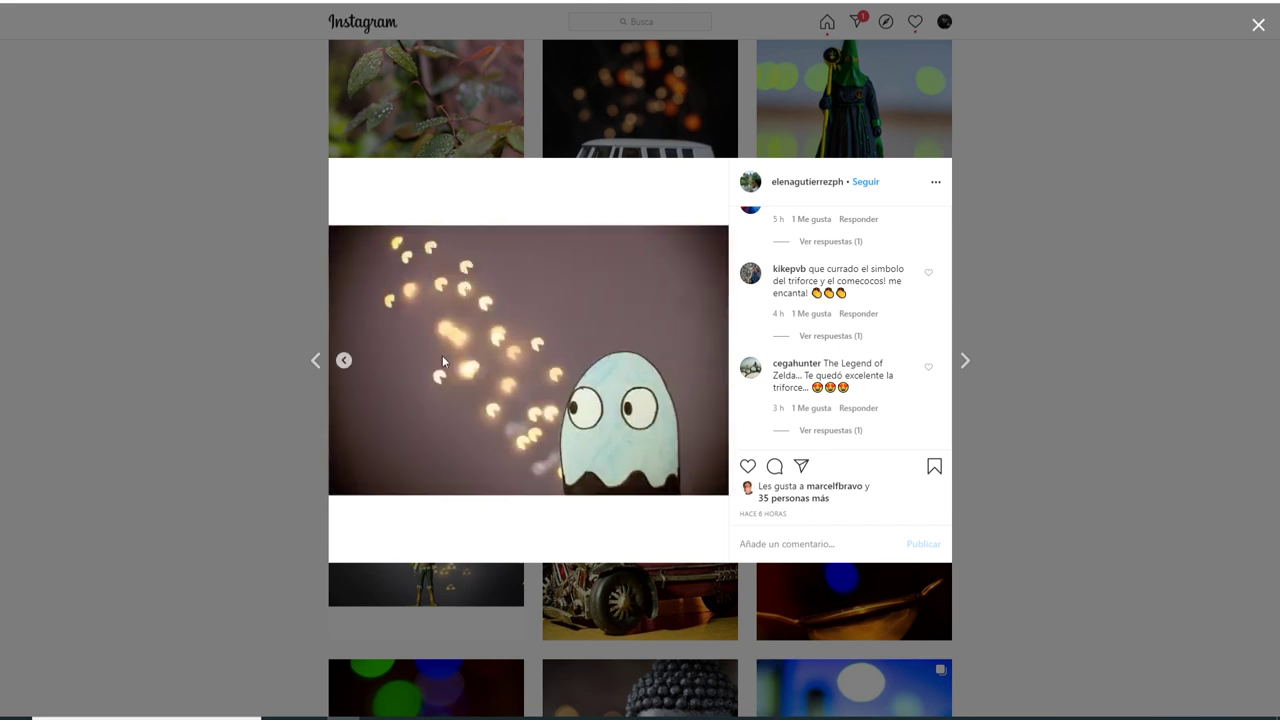
left_click(1000, 305)
View and close the red foil flower post and the vase post.
scroll(651, 423, "up", 1)
left_click(811, 419)
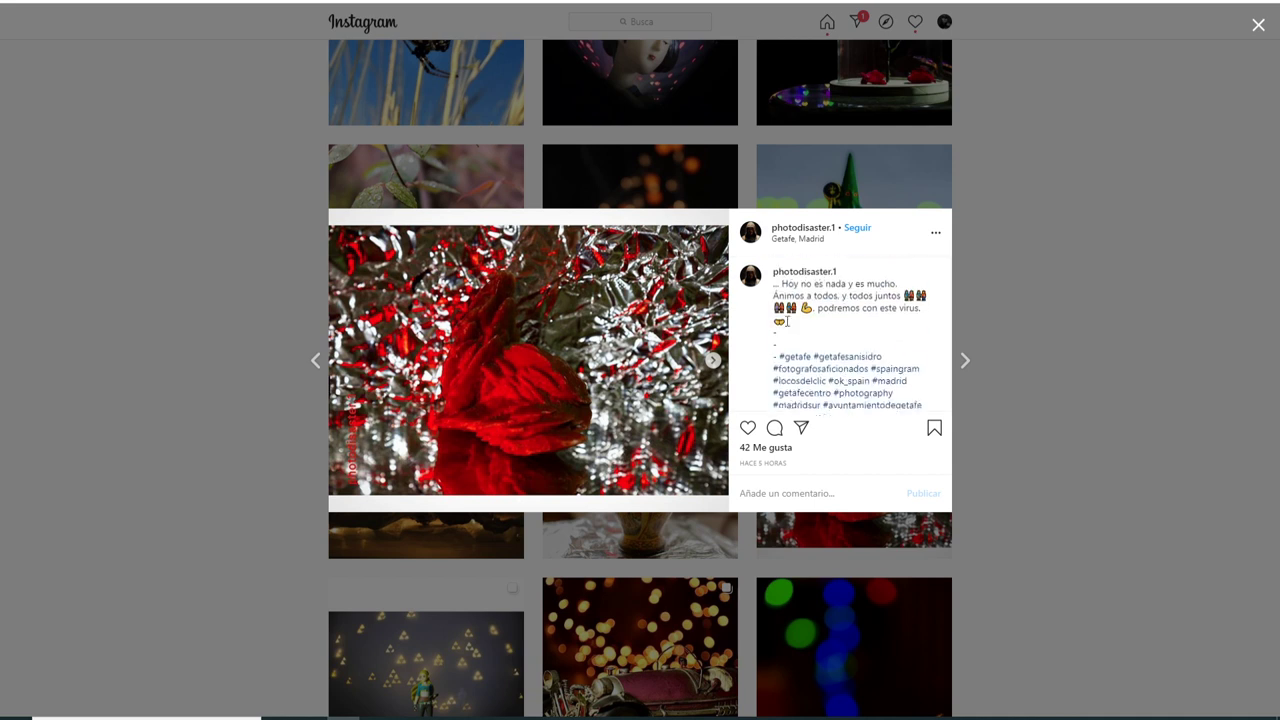
scroll(770, 325, "up", 2)
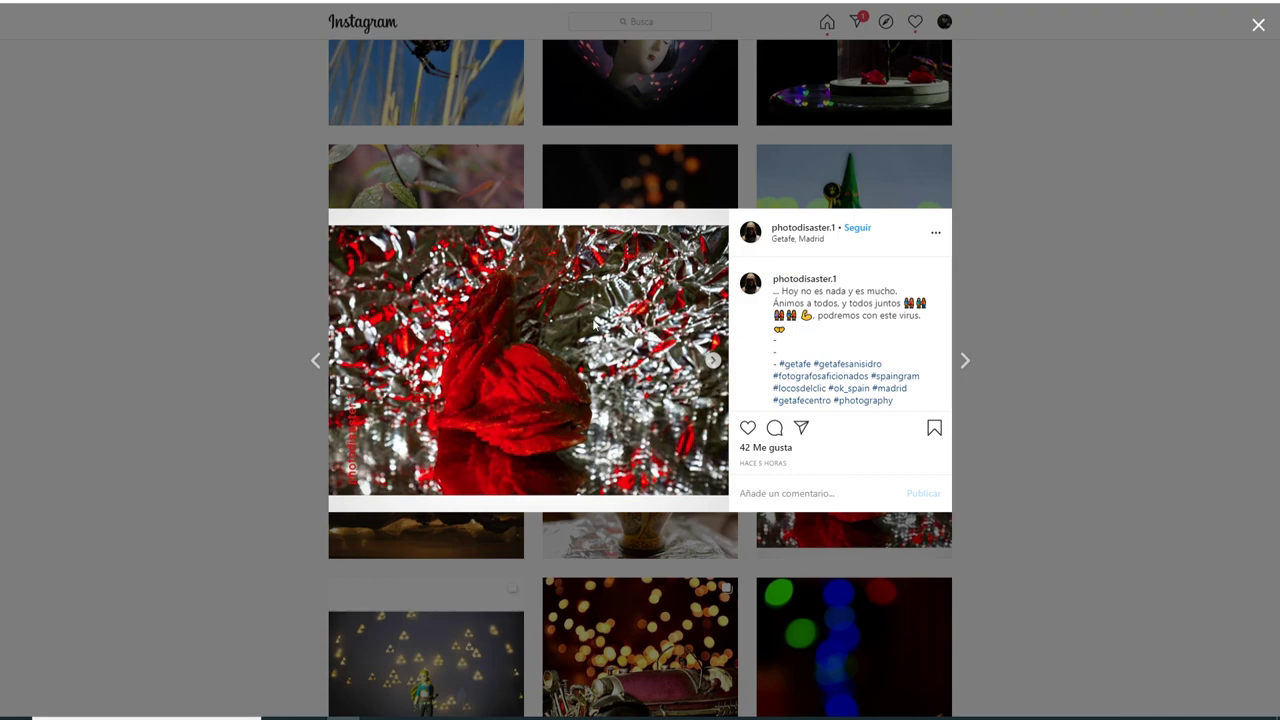
left_click(197, 380)
left_click(632, 405)
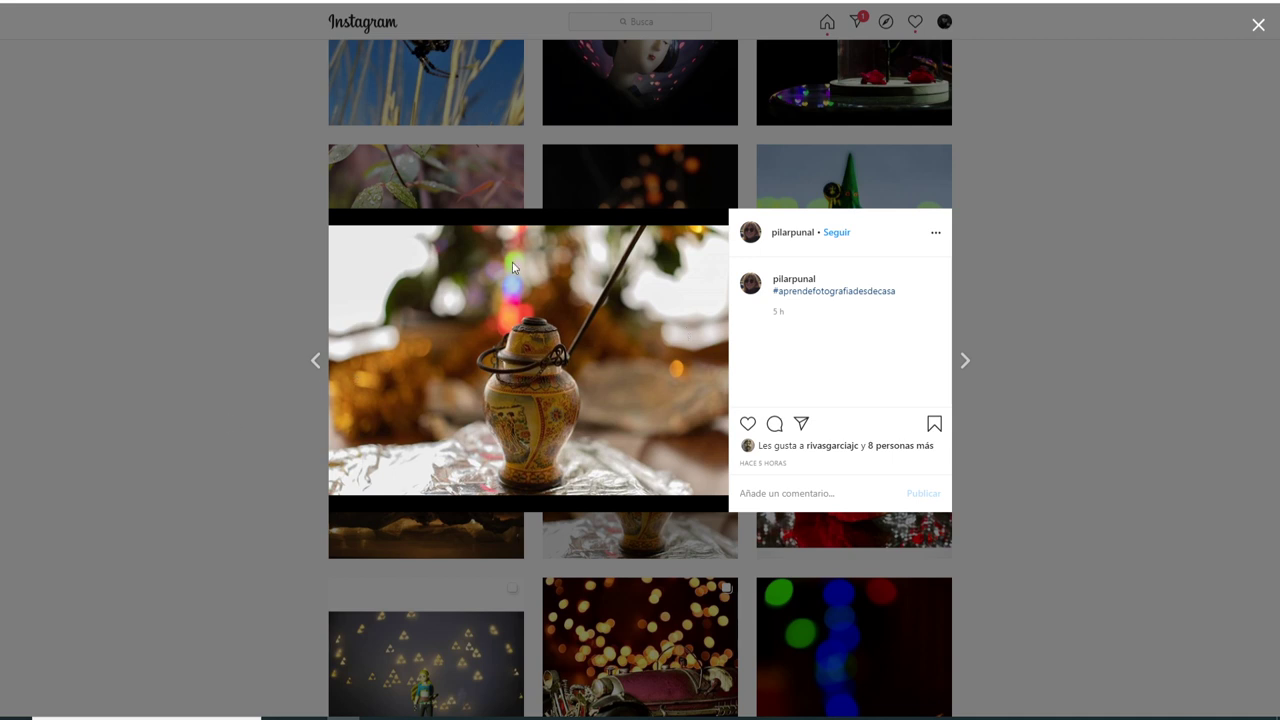
left_click(270, 380)
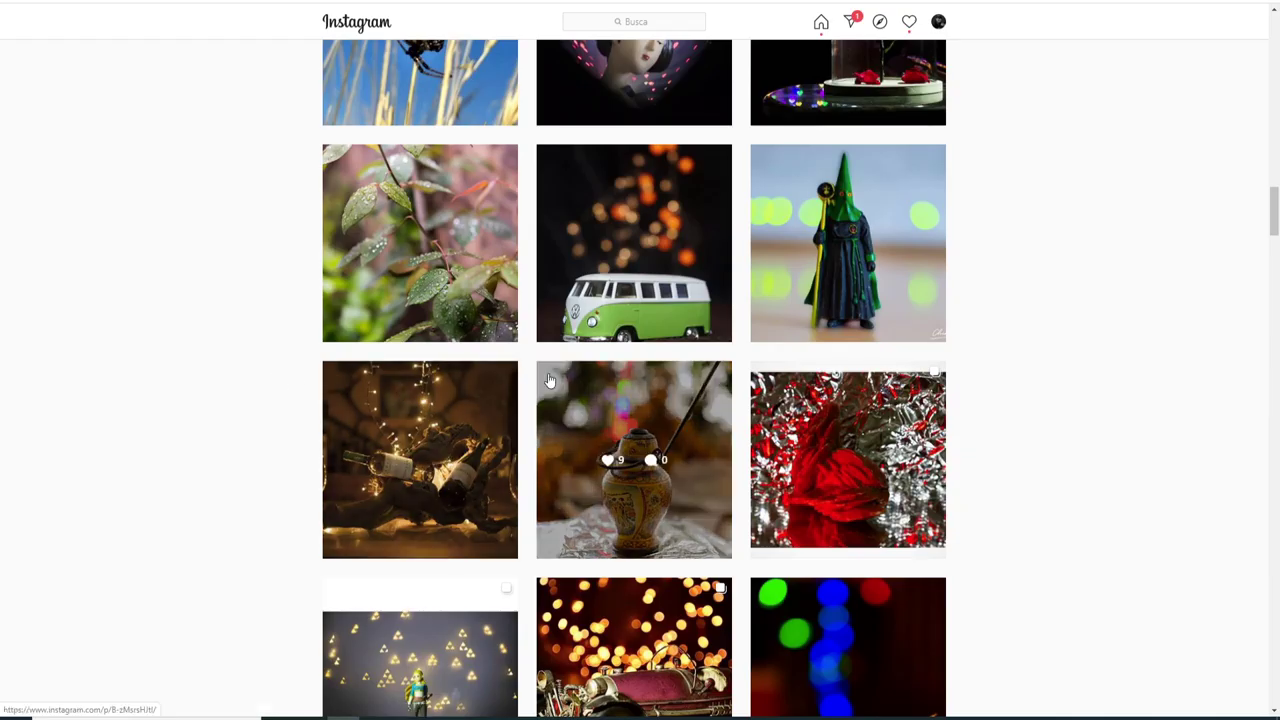
View and close the bottles-and-wine-glasses, green hooded figure and VW bus posts.
left_click(435, 413)
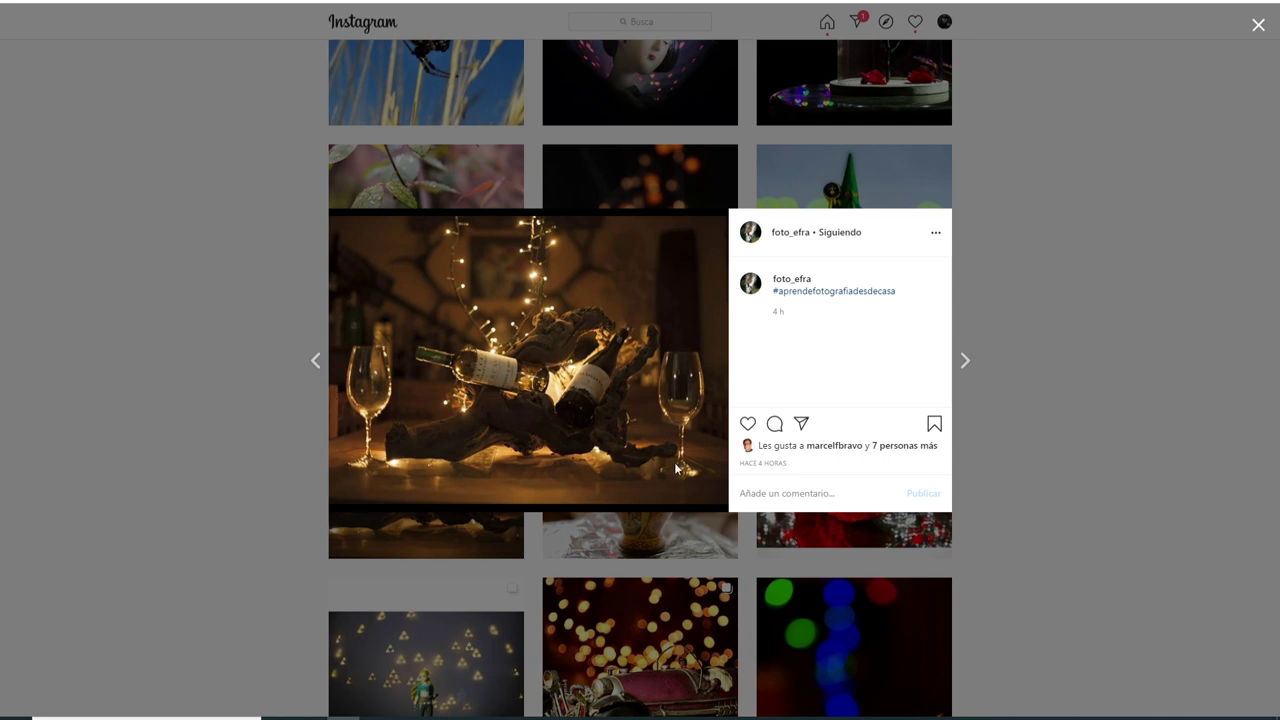
left_click(1036, 323)
scroll(1018, 345, "up", 1)
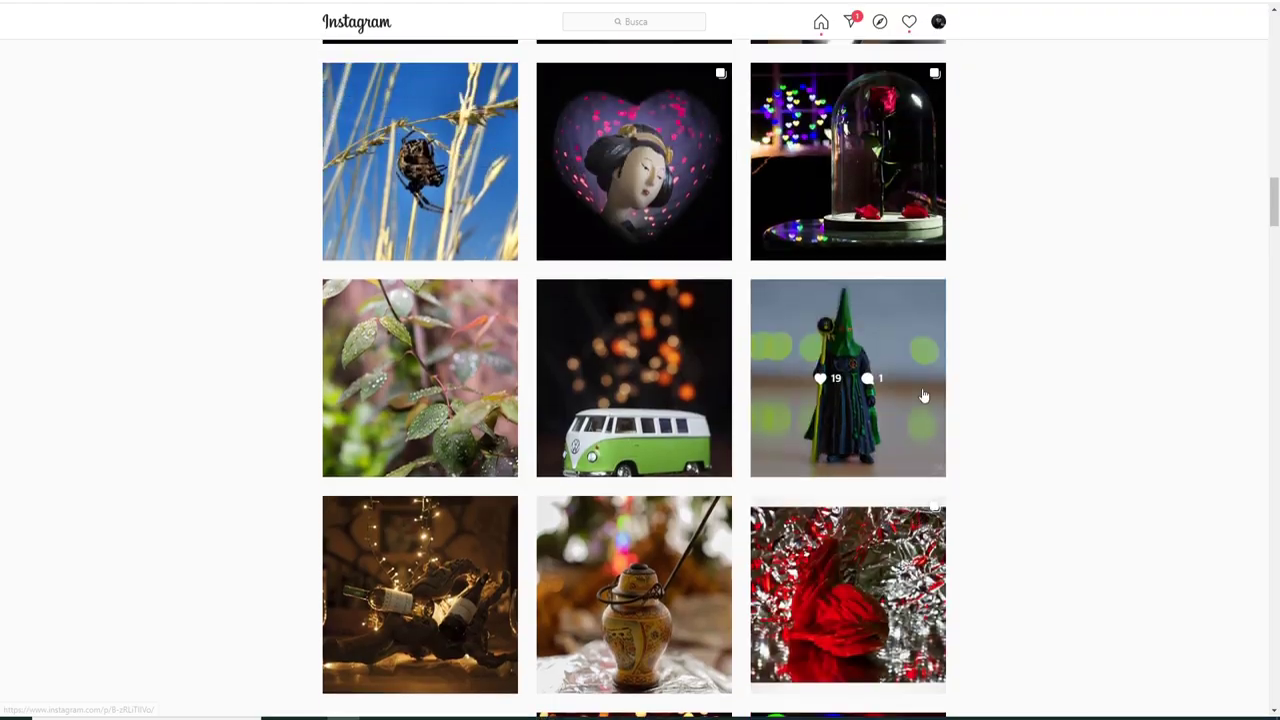
left_click(797, 340)
scroll(793, 290, "up", 2)
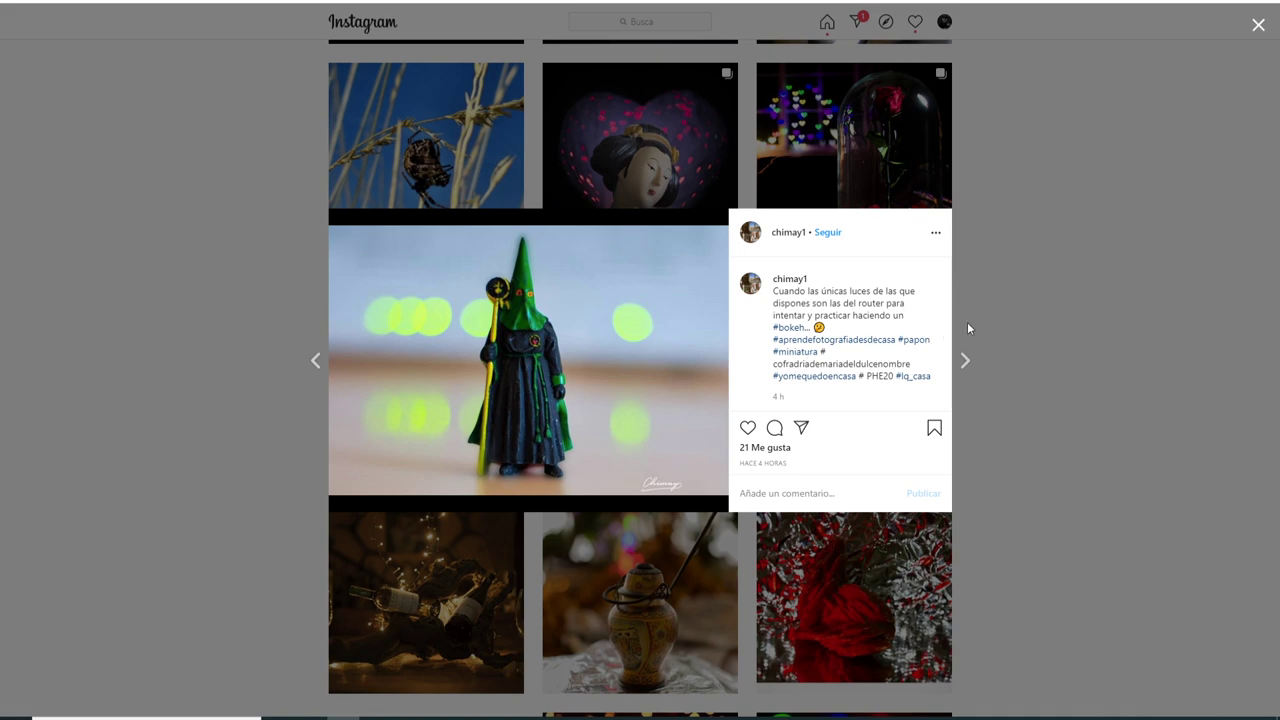
left_click(1009, 294)
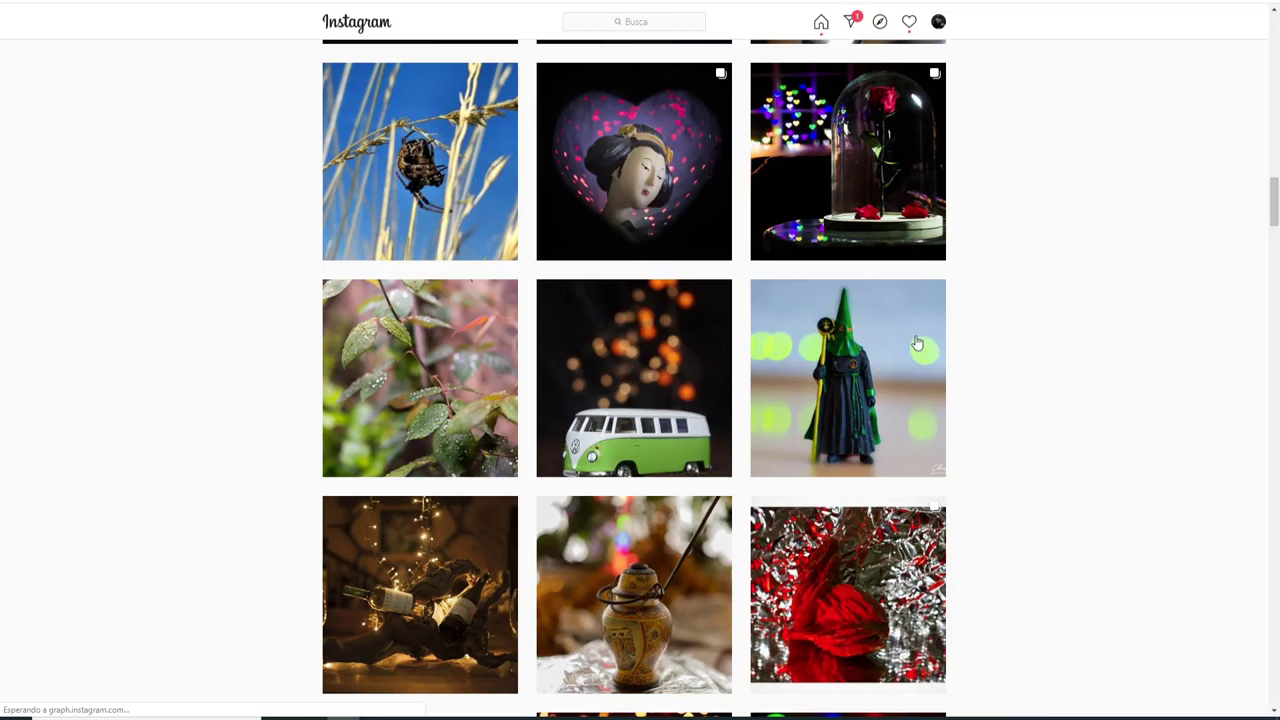
left_click(580, 318)
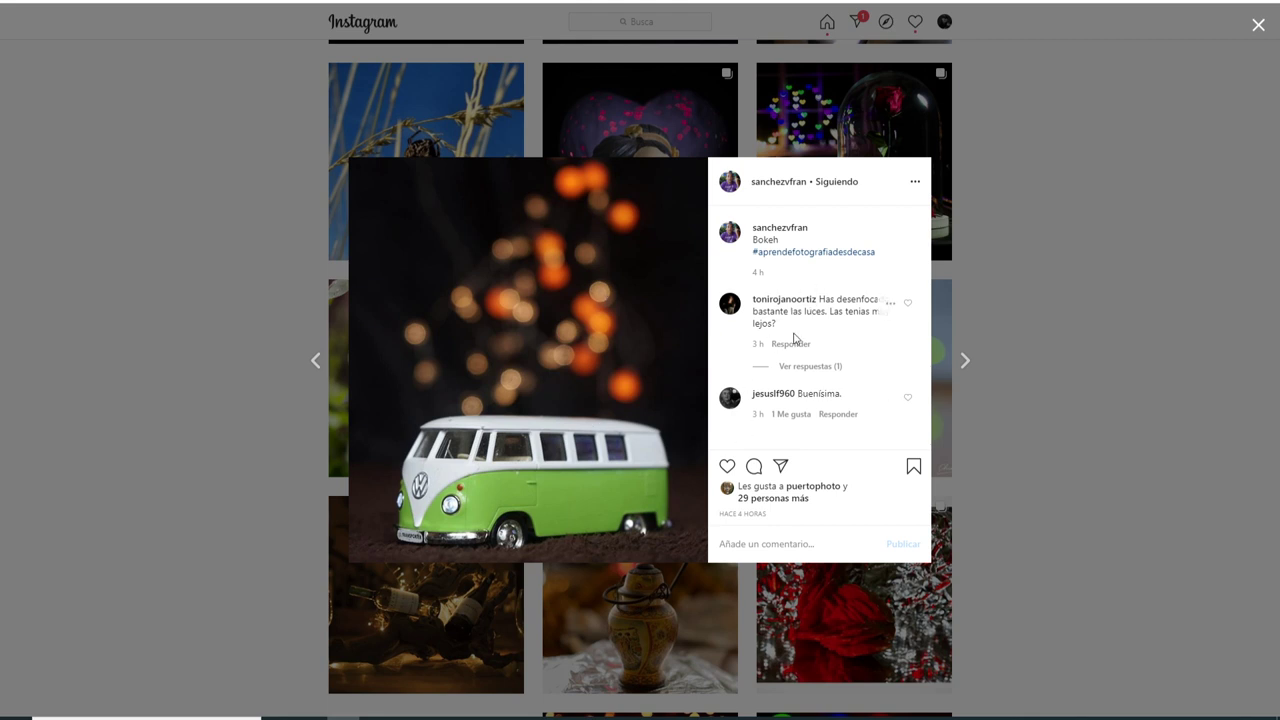
mouse_move(792, 322)
left_click(1010, 316)
scroll(603, 415, "up", 1)
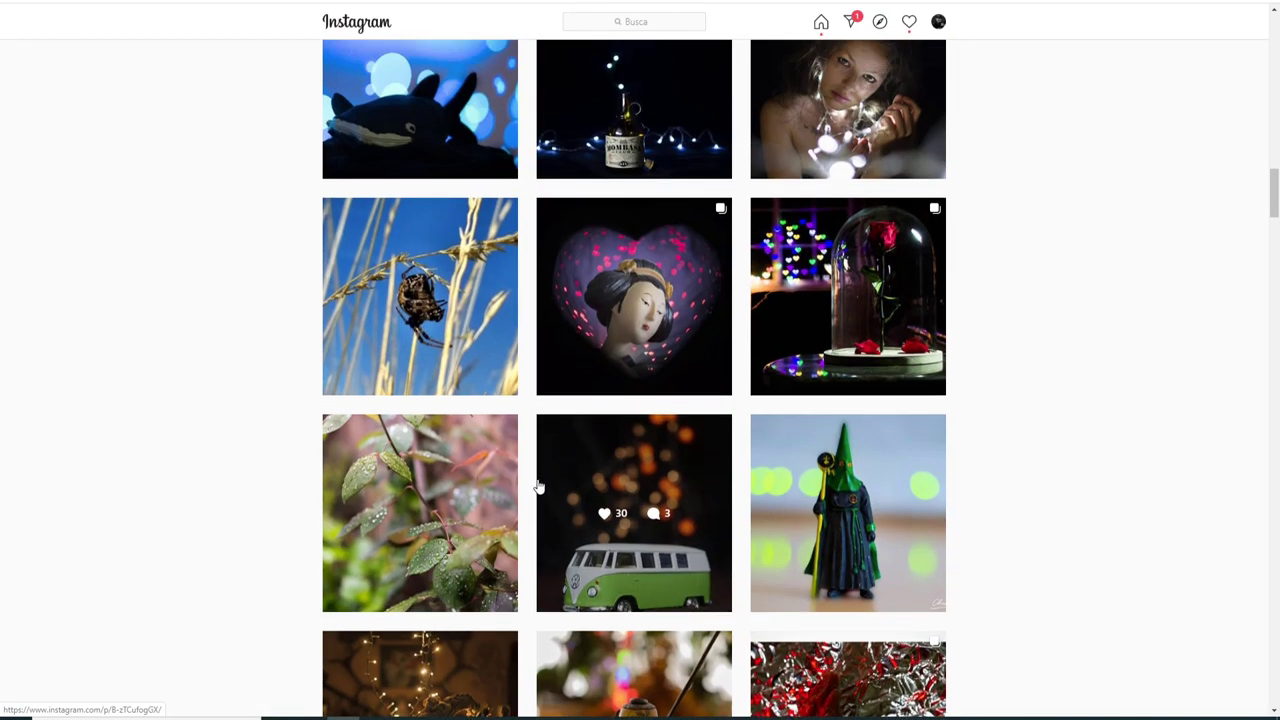
left_click(431, 449)
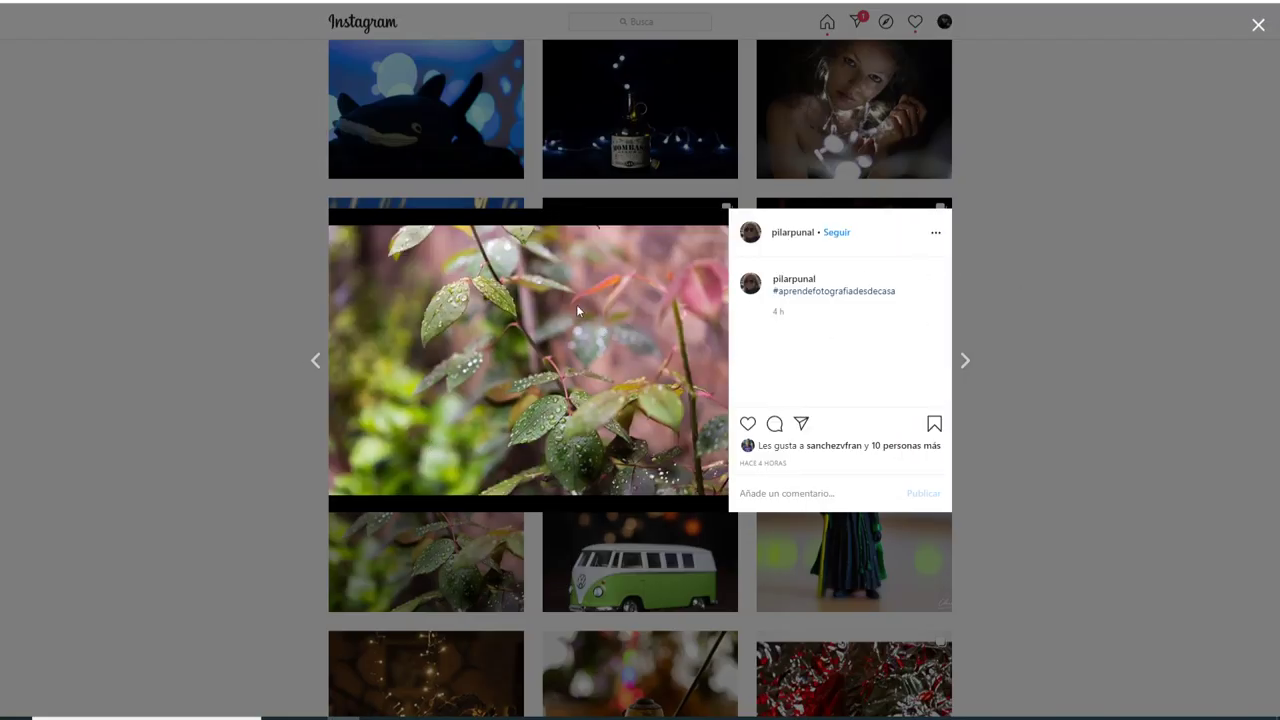
left_click(997, 280)
left_click(800, 281)
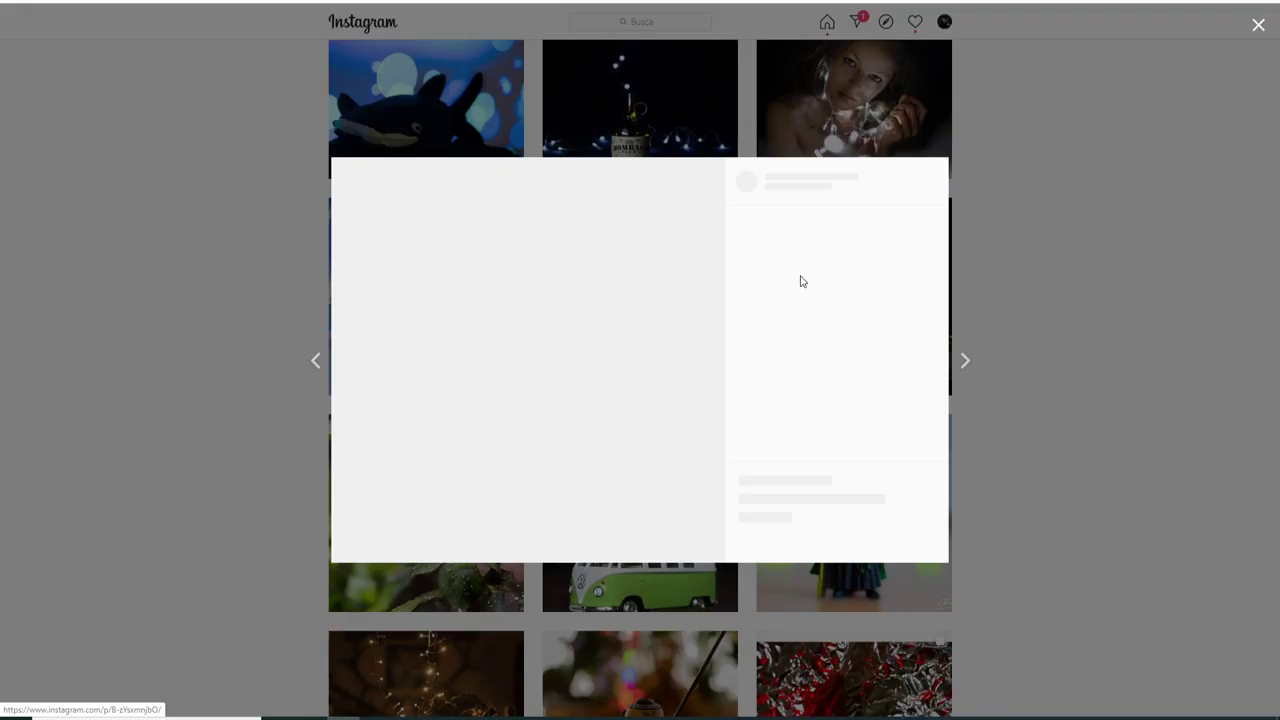
scroll(830, 300, "up", 3)
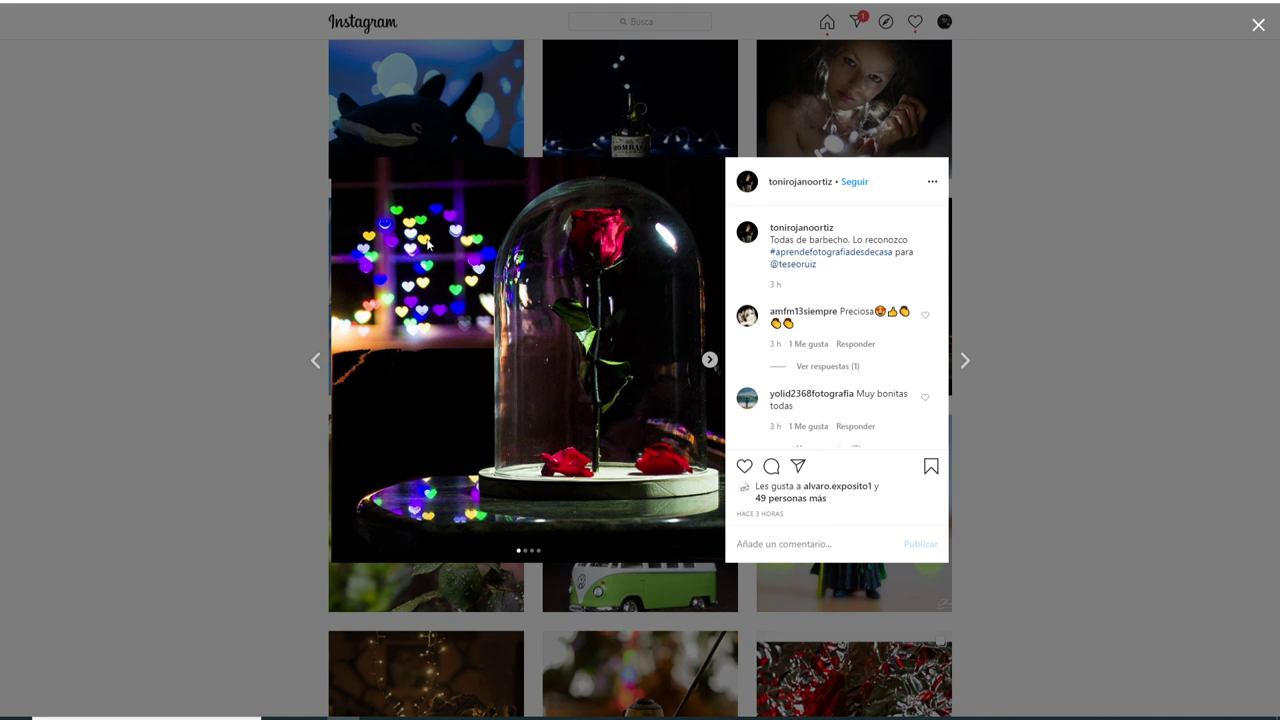
left_click(709, 360)
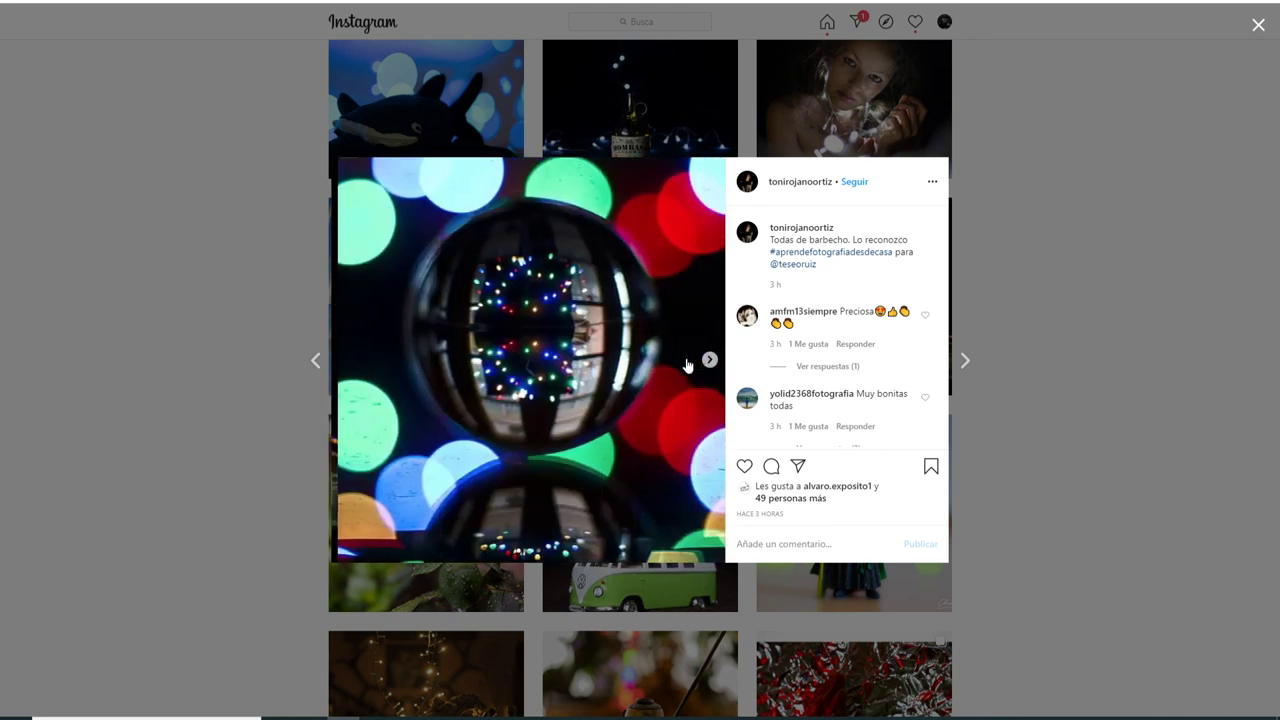
left_click(346, 360)
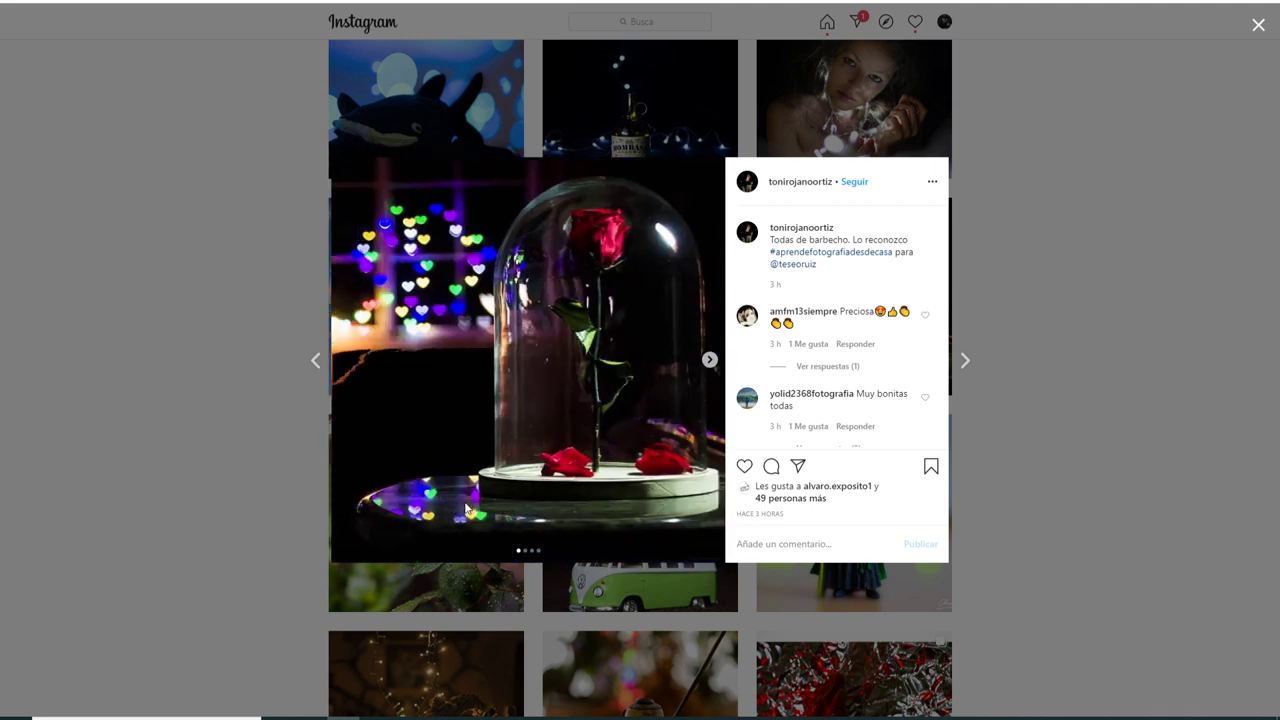
left_click(709, 360)
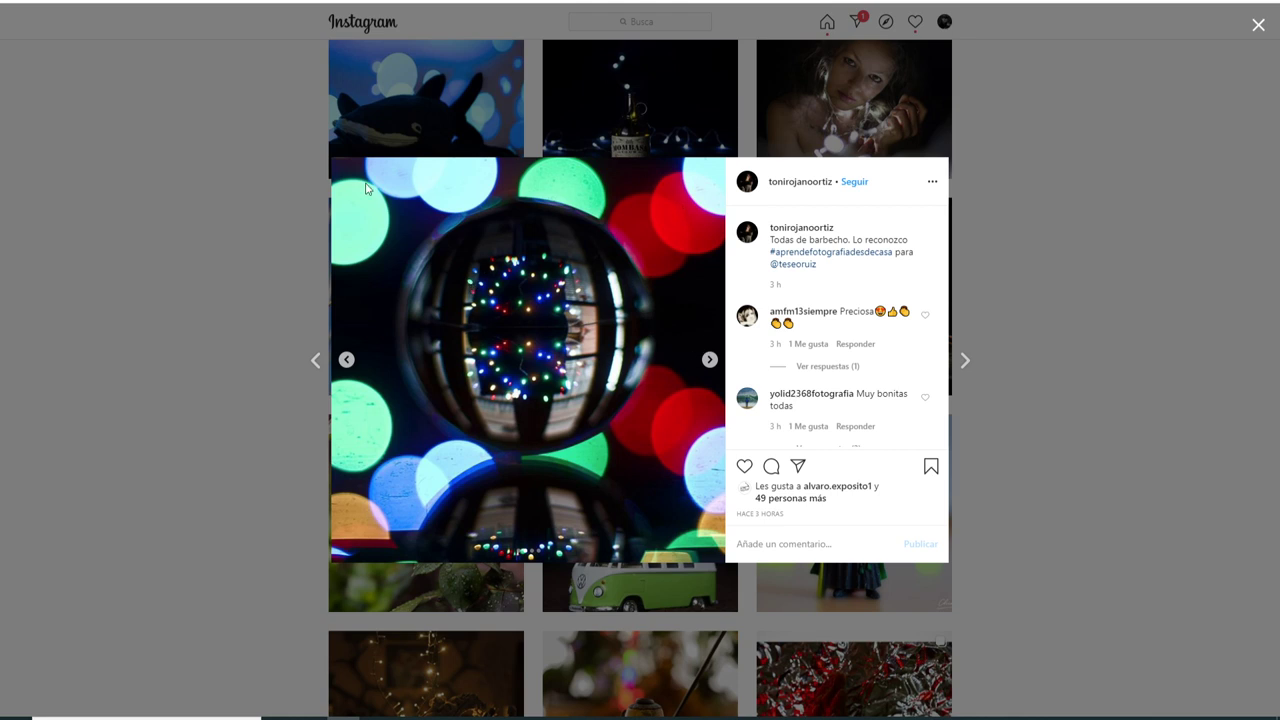
left_click(709, 360)
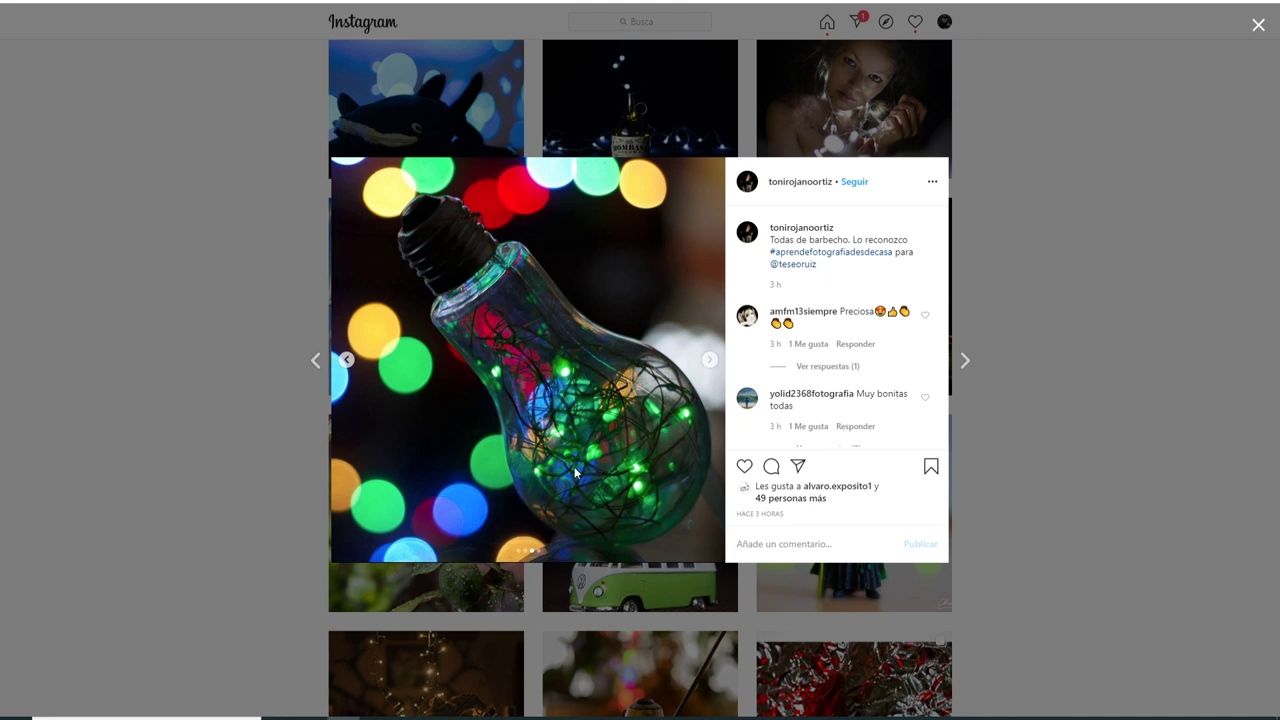
left_click(712, 360)
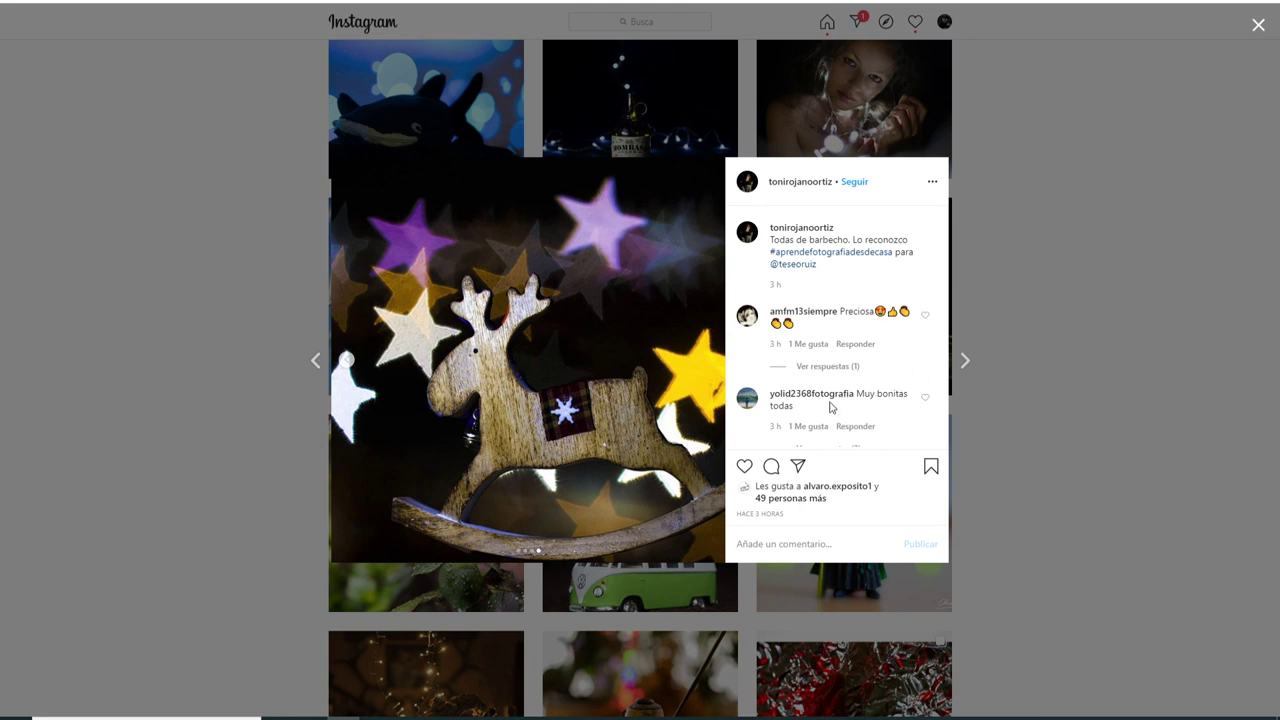
left_click(1090, 388)
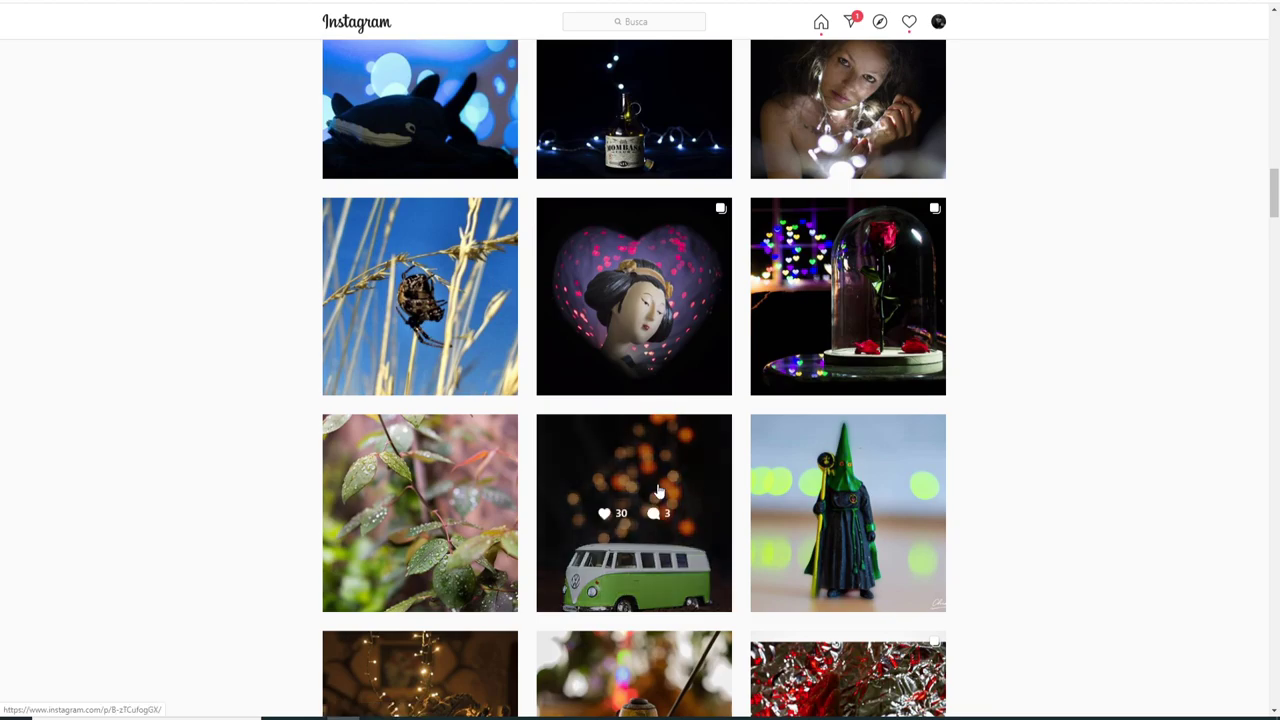
scroll(420, 500, "up", 2)
left_click(586, 474)
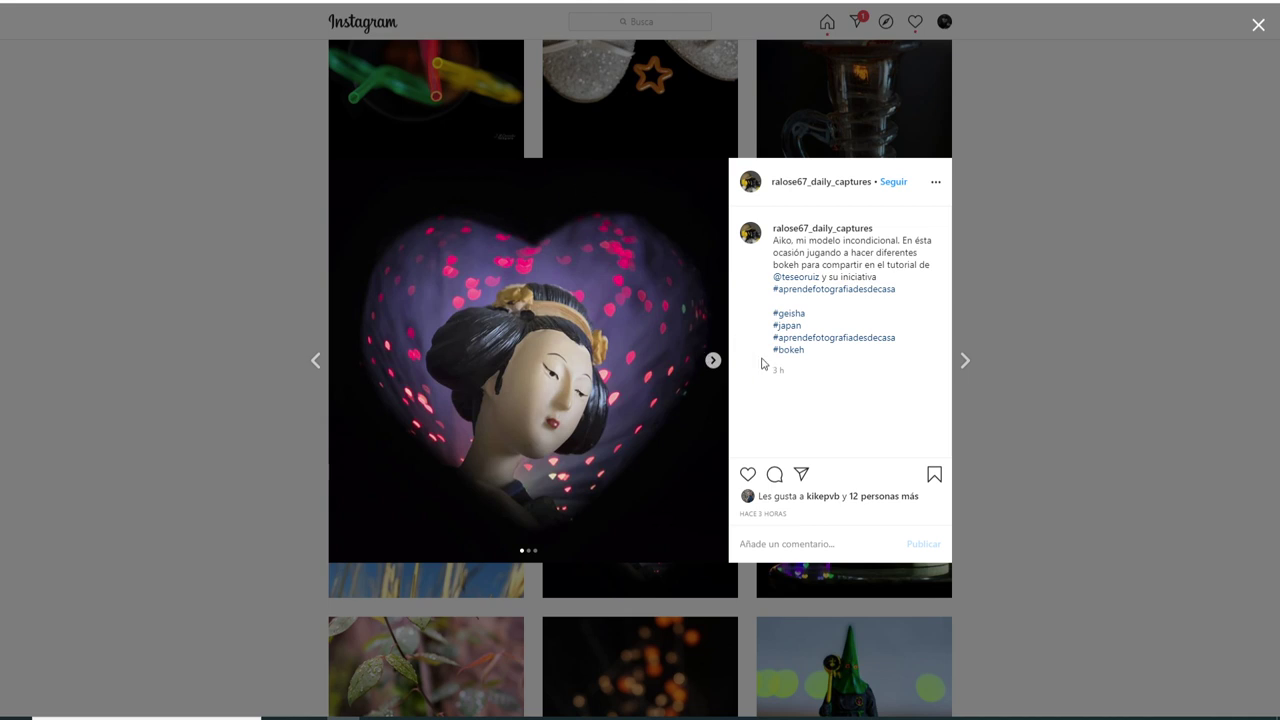
left_click(713, 361)
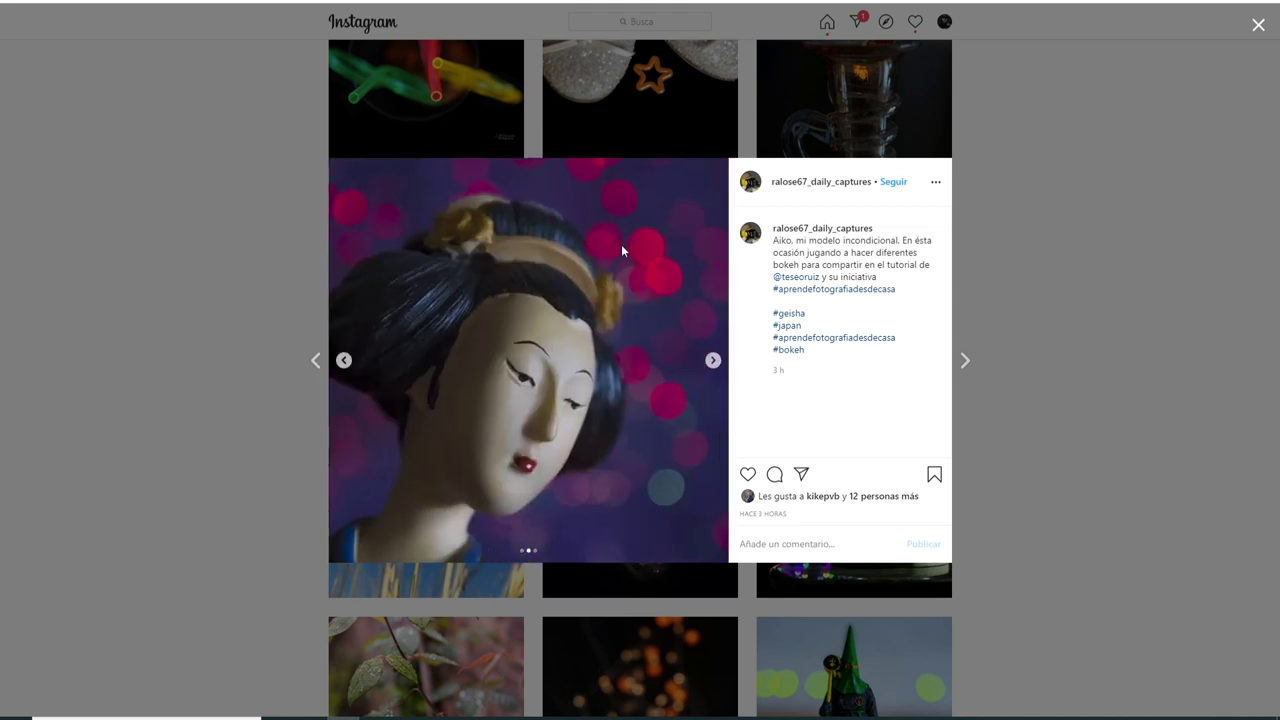
left_click(703, 369)
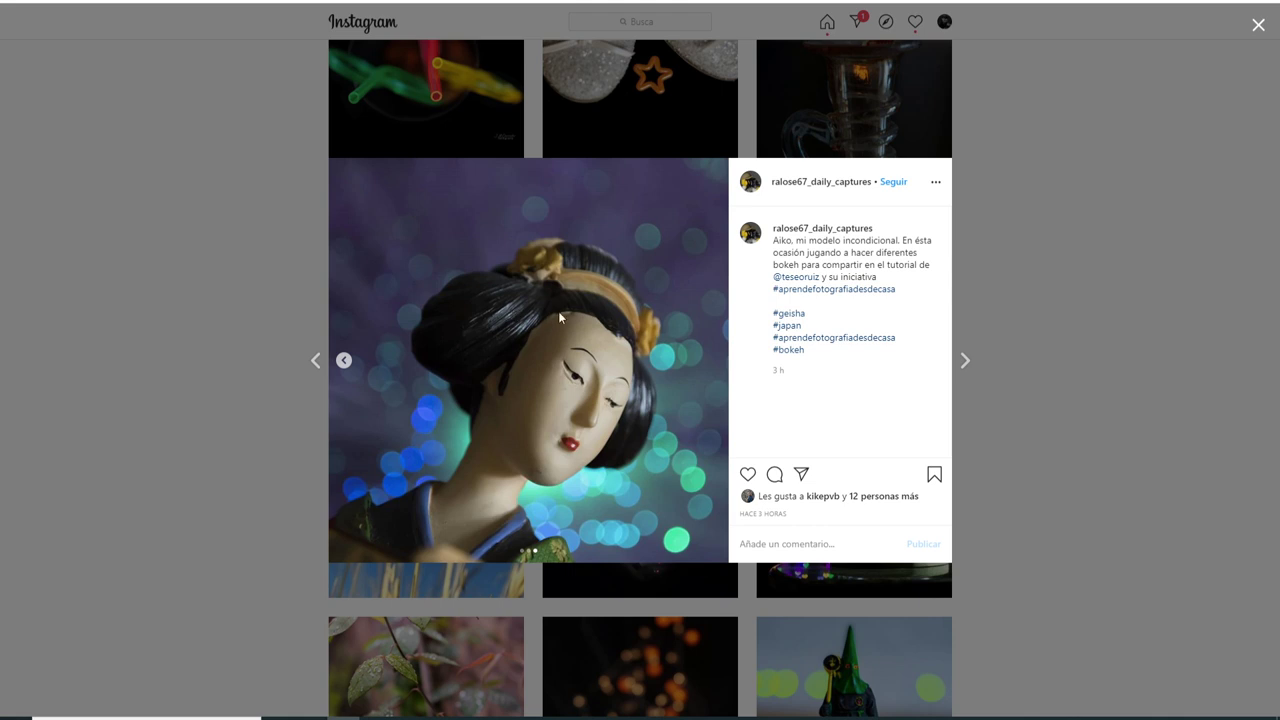
left_click(1088, 320)
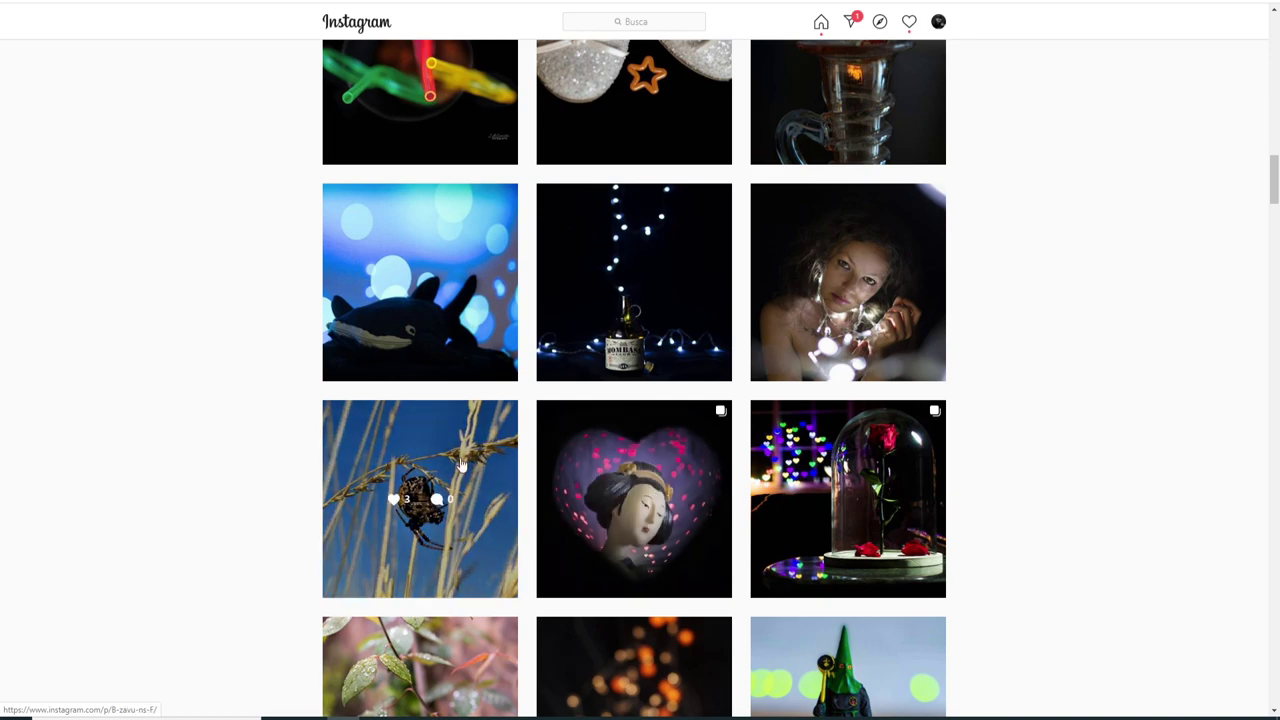
scroll(866, 526, "up", 3)
View and close the woman-with-fairy-lights, Mombasa bottle and whale plush posts.
scroll(866, 526, "down", 1)
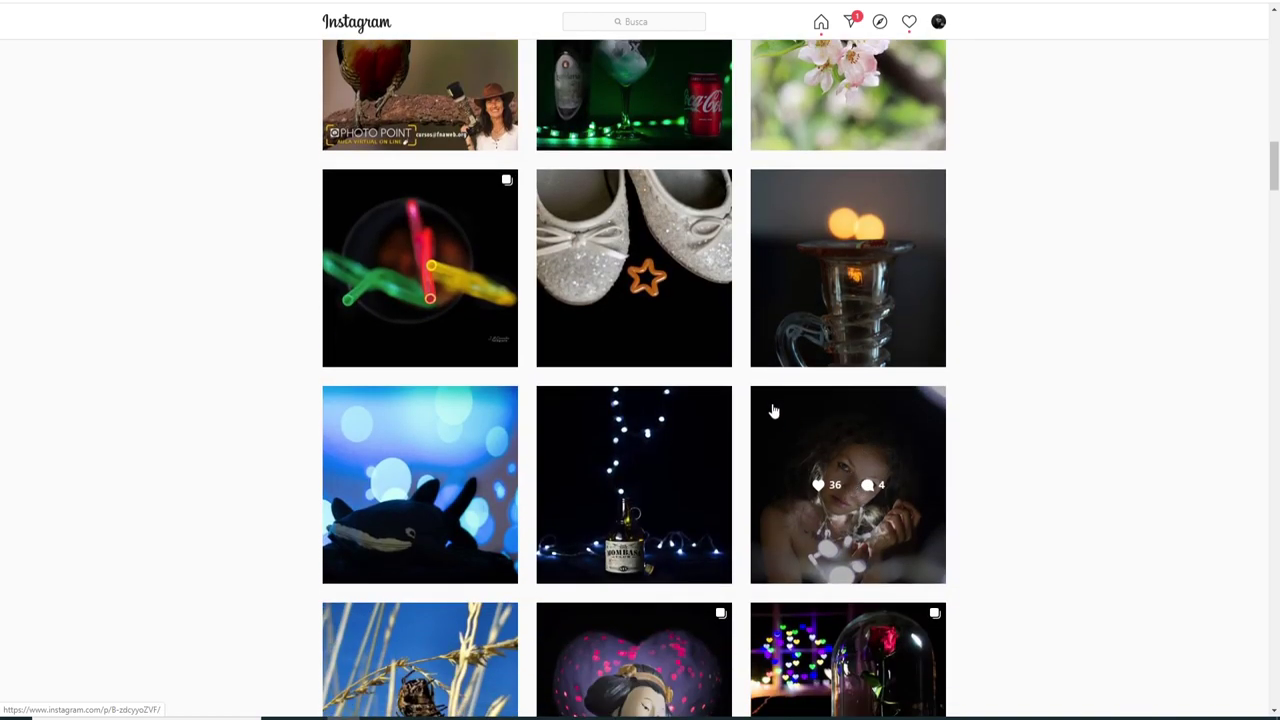
left_click(771, 409)
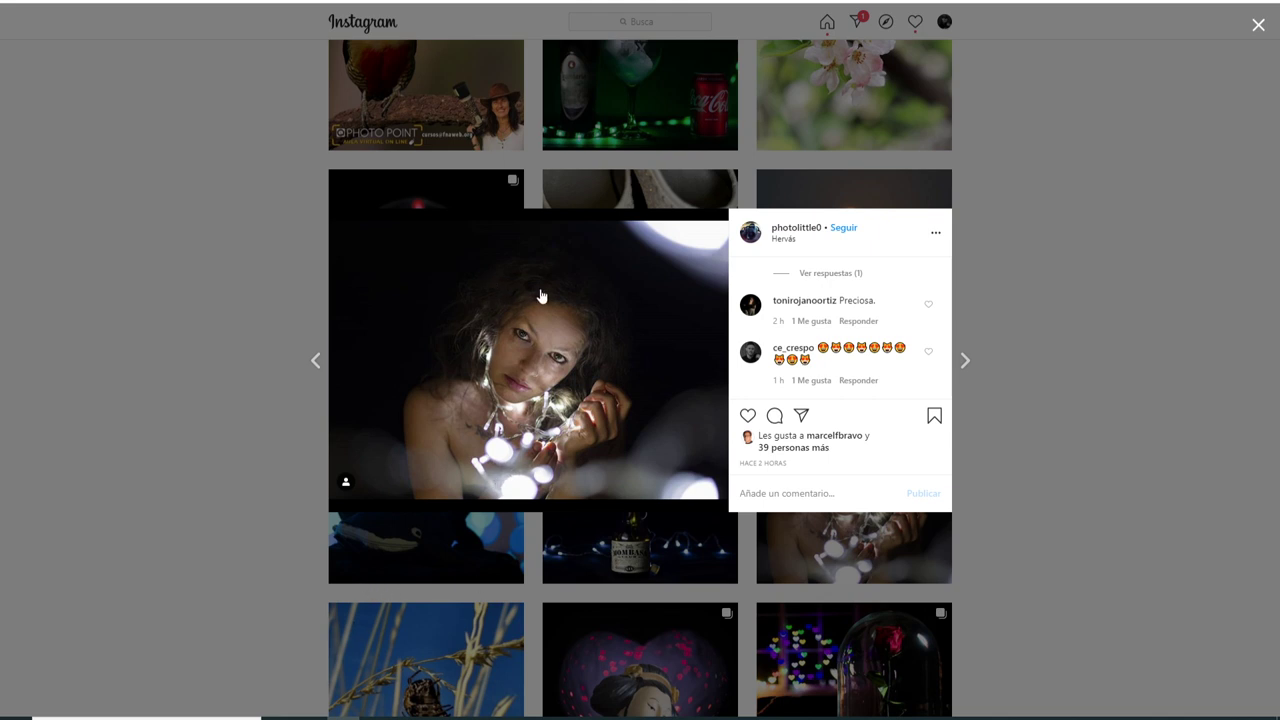
left_click(1048, 308)
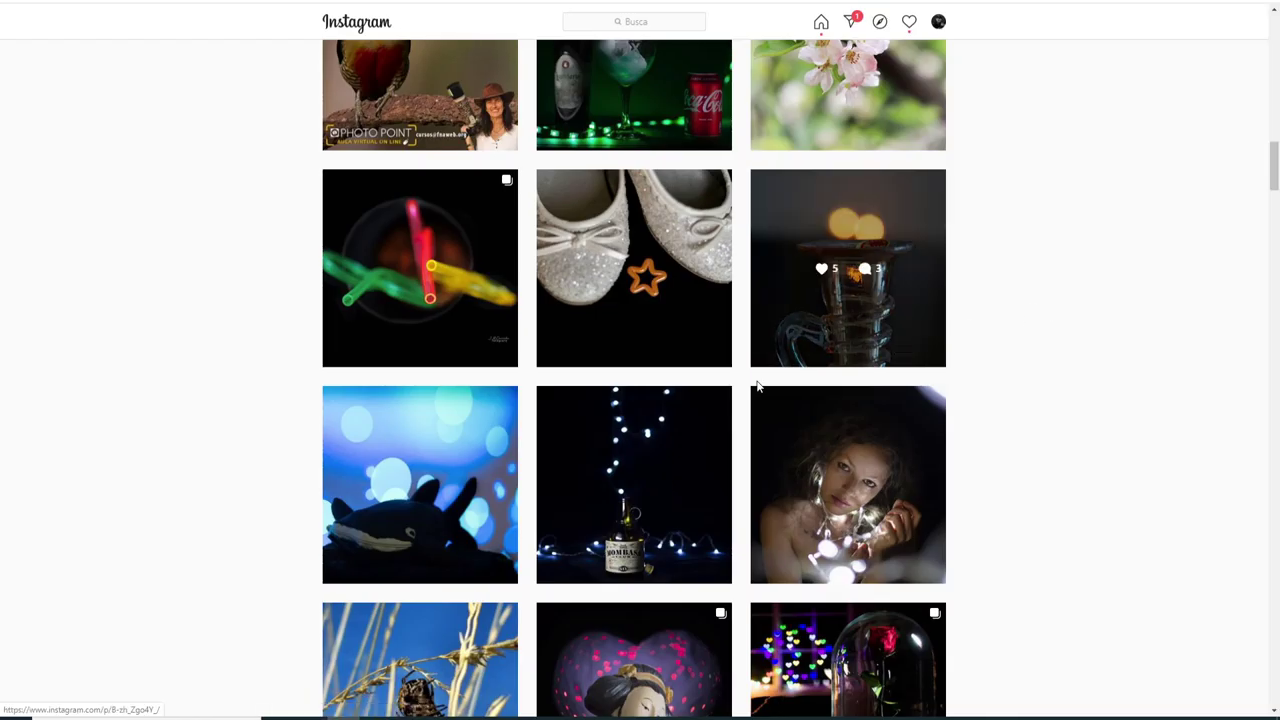
left_click(611, 429)
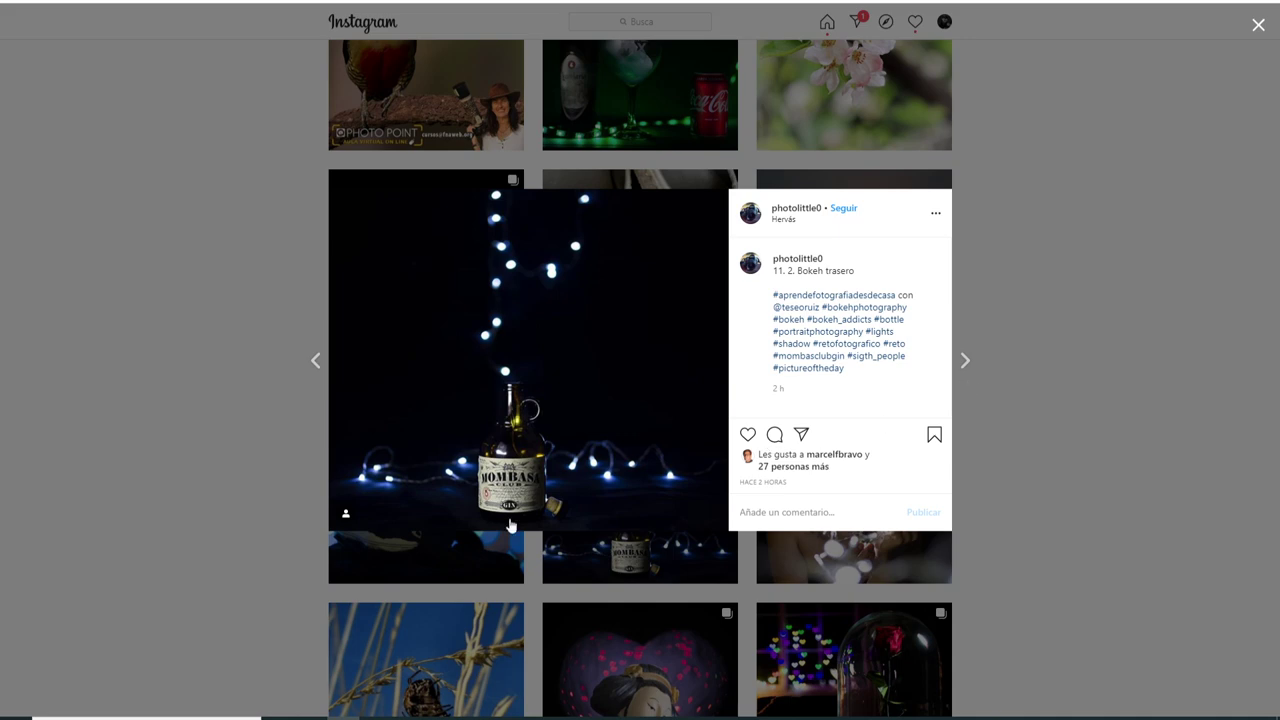
left_click(1000, 407)
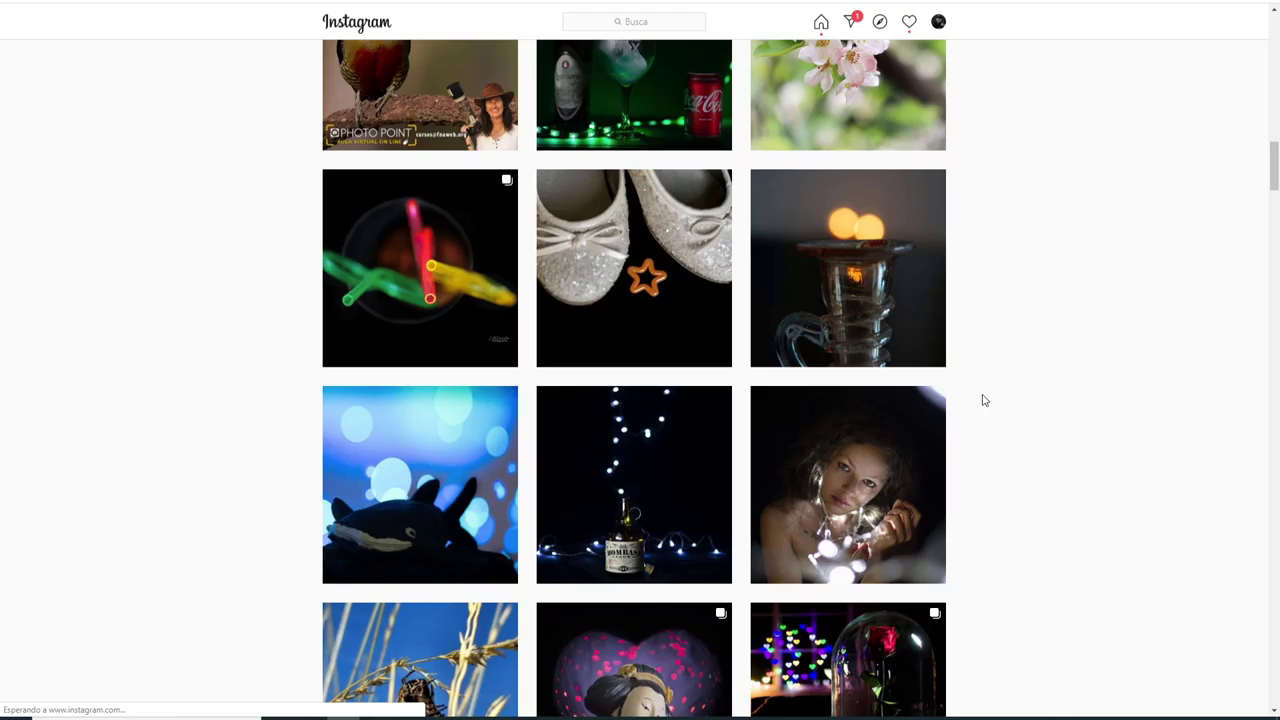
left_click(428, 426)
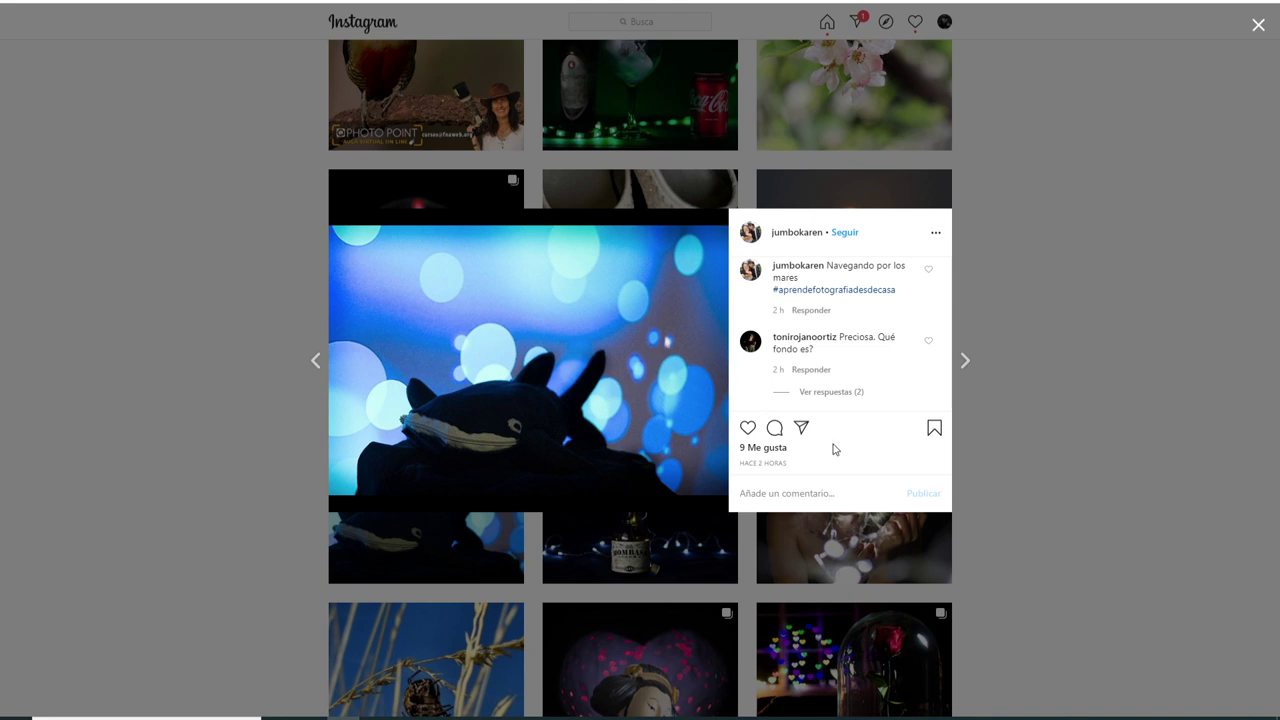
left_click(1060, 385)
Open the two-candles glass candlestick post from the grid.
scroll(1057, 380, "up", 3)
scroll(786, 451, "down", 1)
left_click(786, 451)
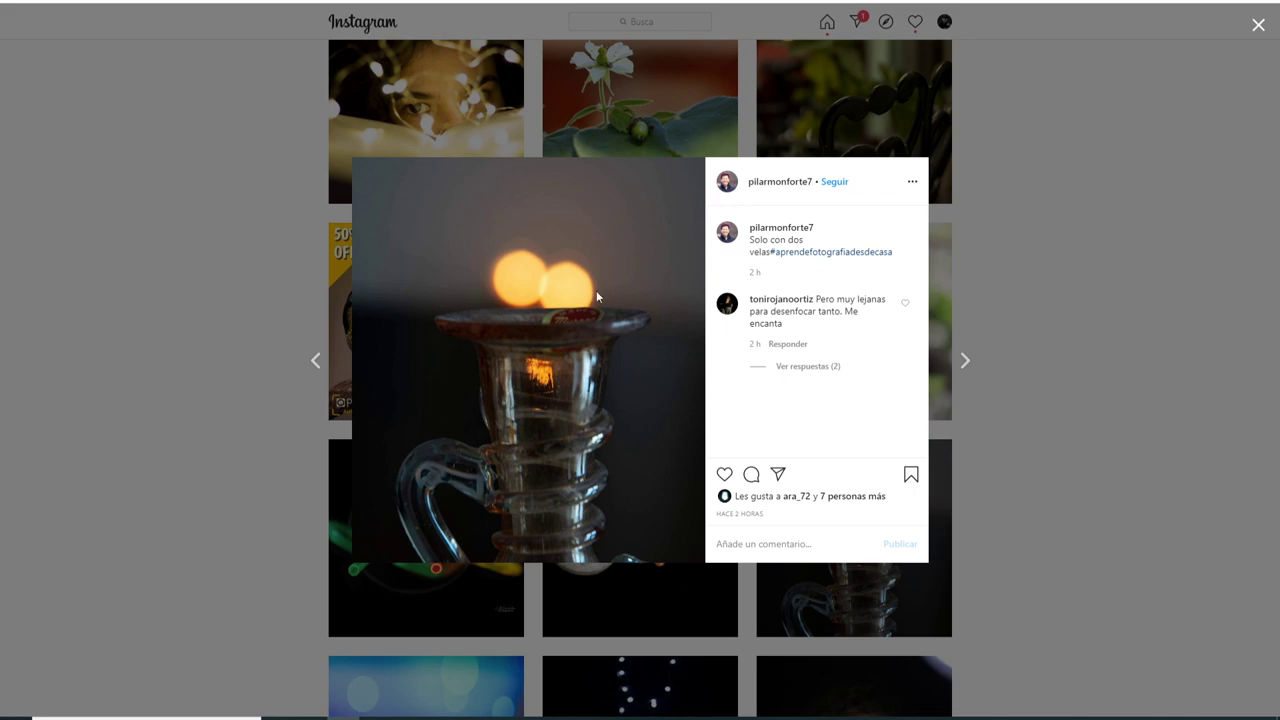
Browse the silver shoes and neon straws posts, paging through to the camera-and-cup photo.
left_click(1077, 325)
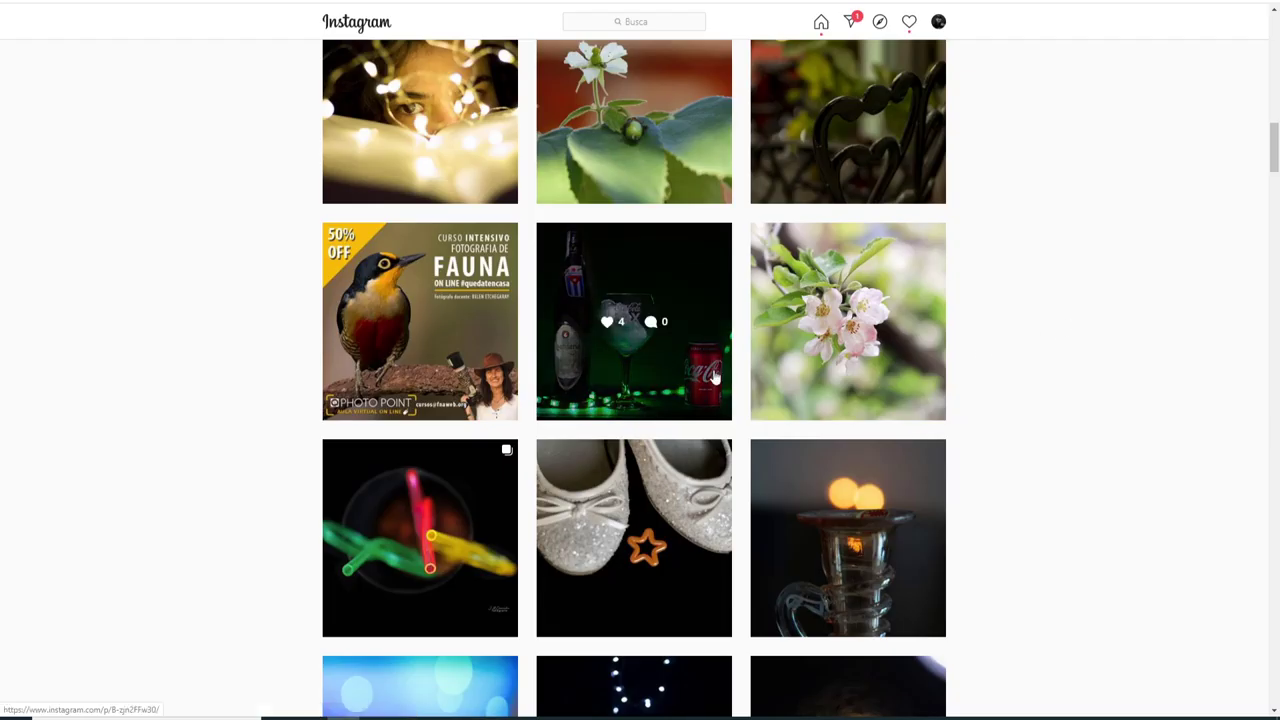
left_click(630, 497)
left_click(313, 363)
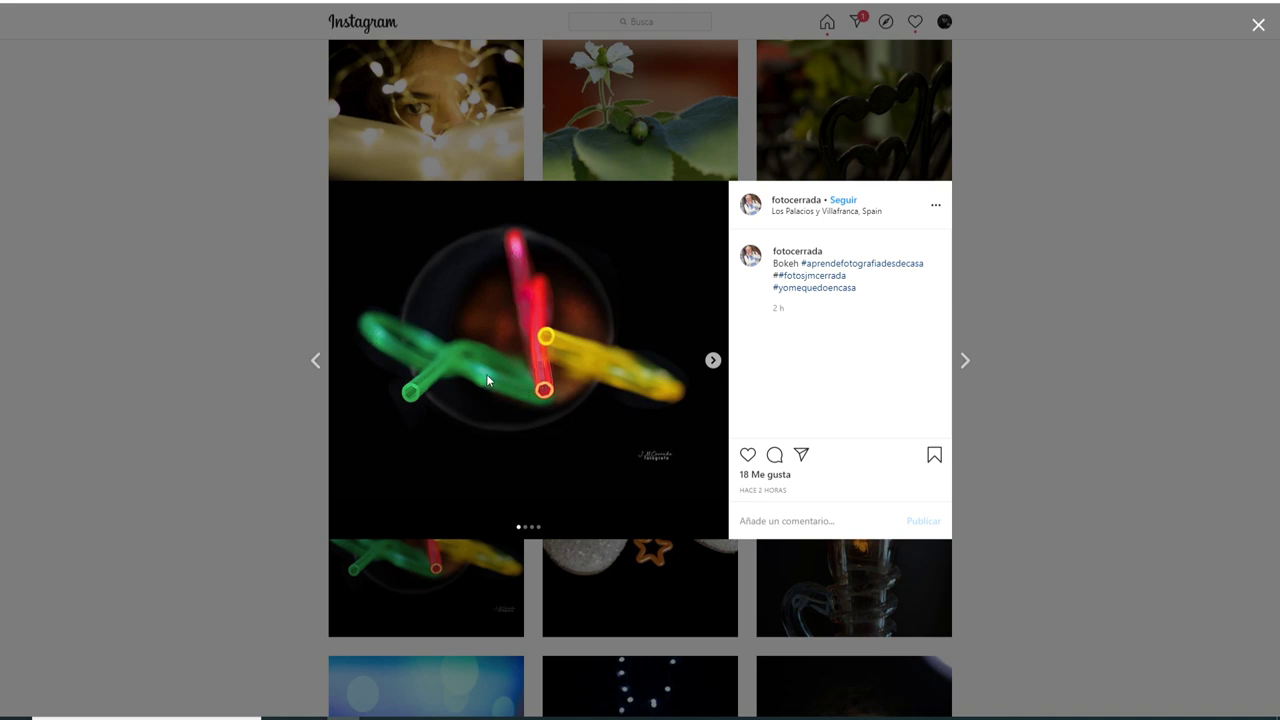
left_click(713, 362)
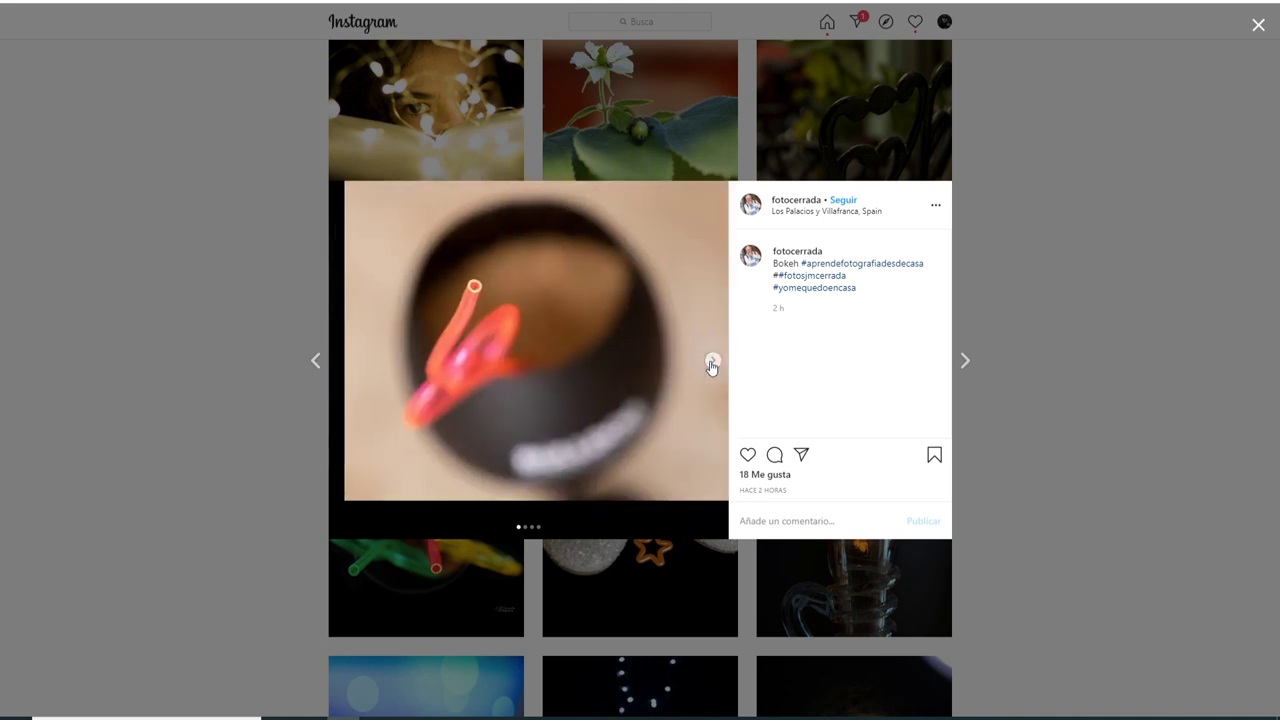
left_click(711, 362)
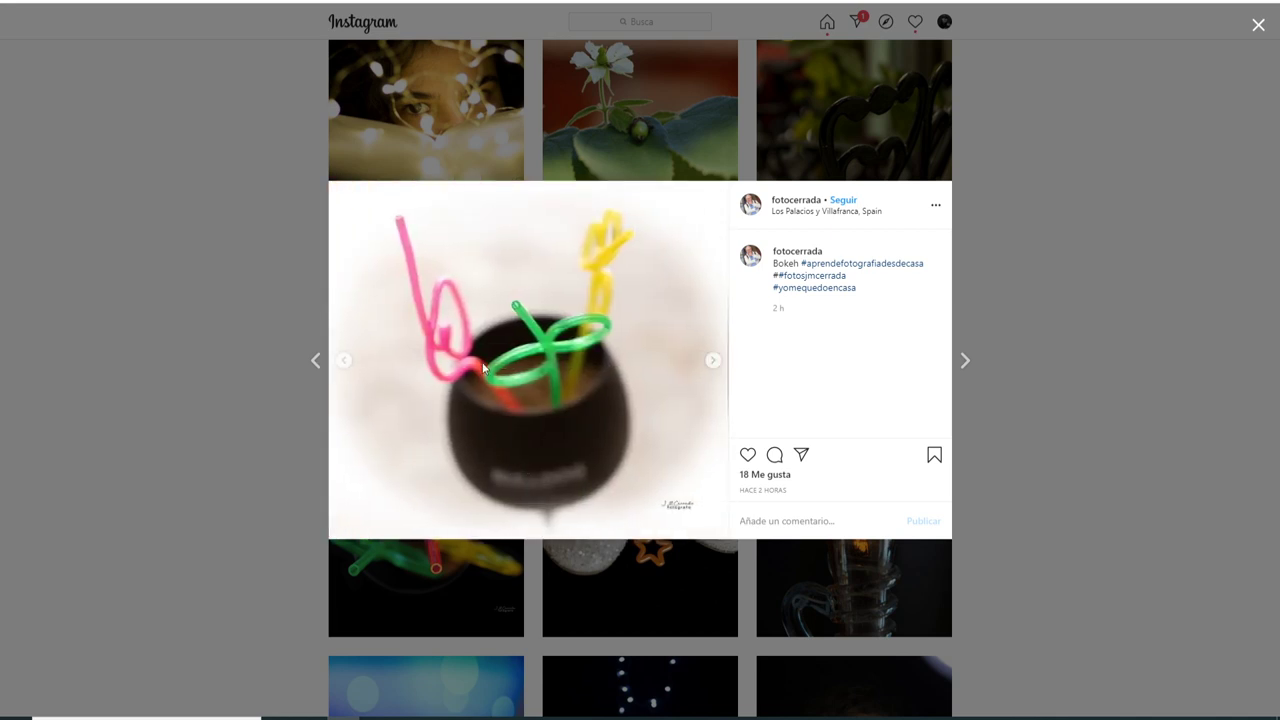
left_click(710, 360)
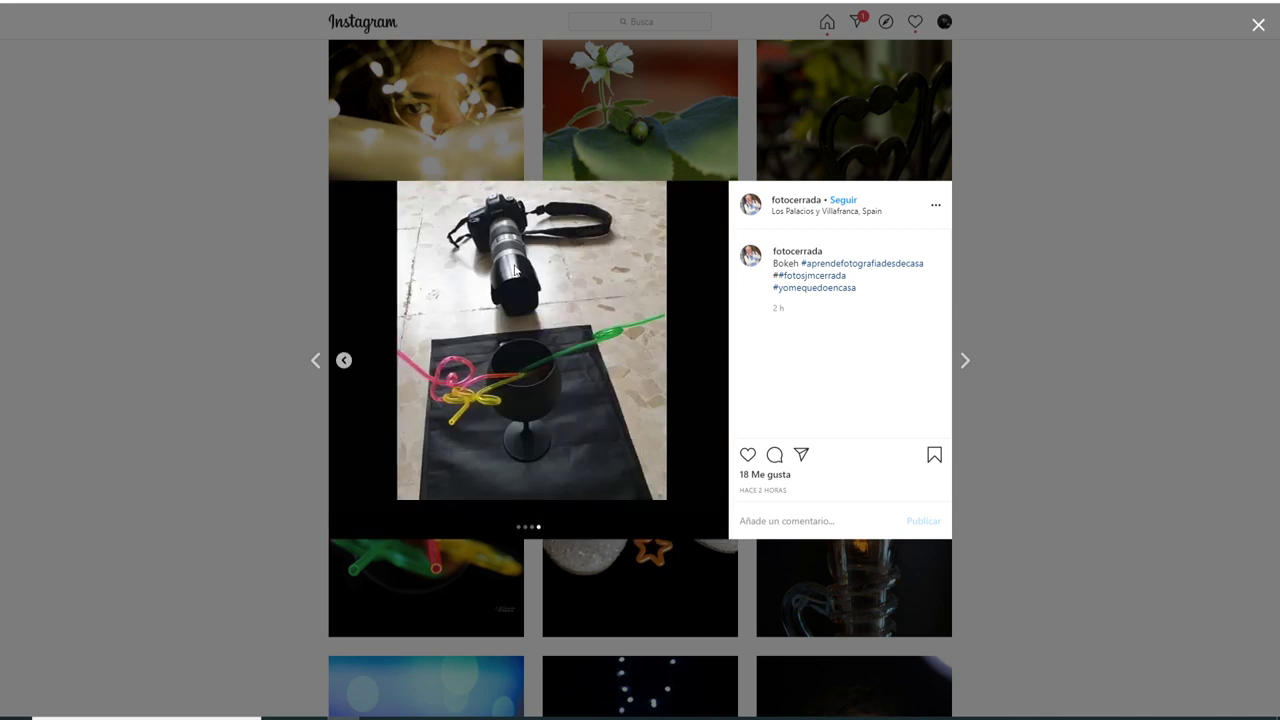
left_click(1053, 297)
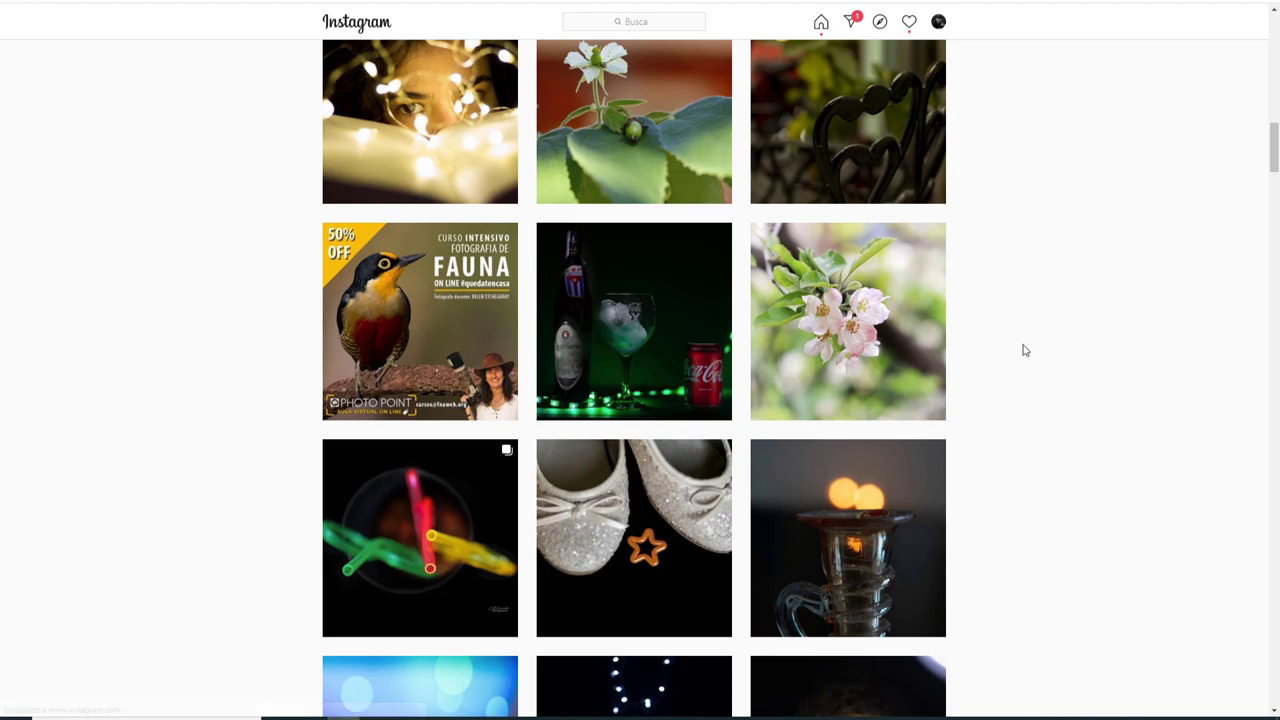
Read the apple-blossom post's caption, then close it.
scroll(1023, 349, "up", 1)
left_click(823, 417)
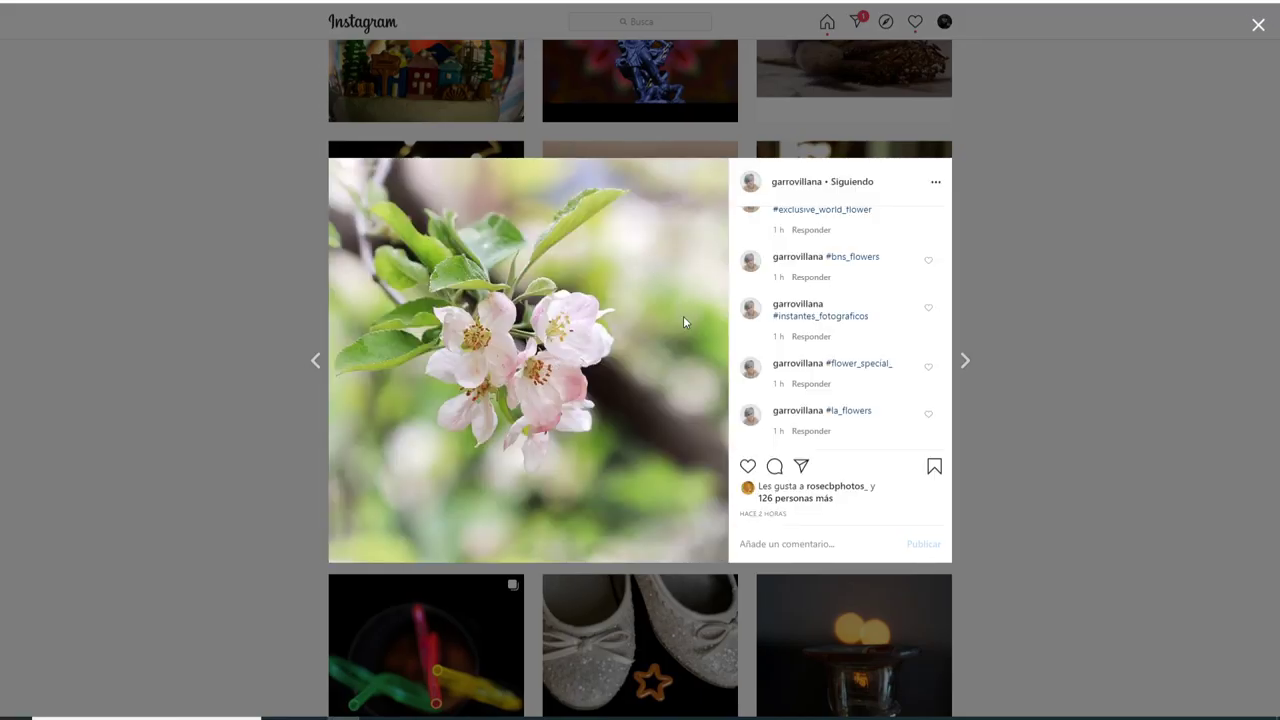
scroll(808, 356, "up", 5)
scroll(808, 356, "up", 1)
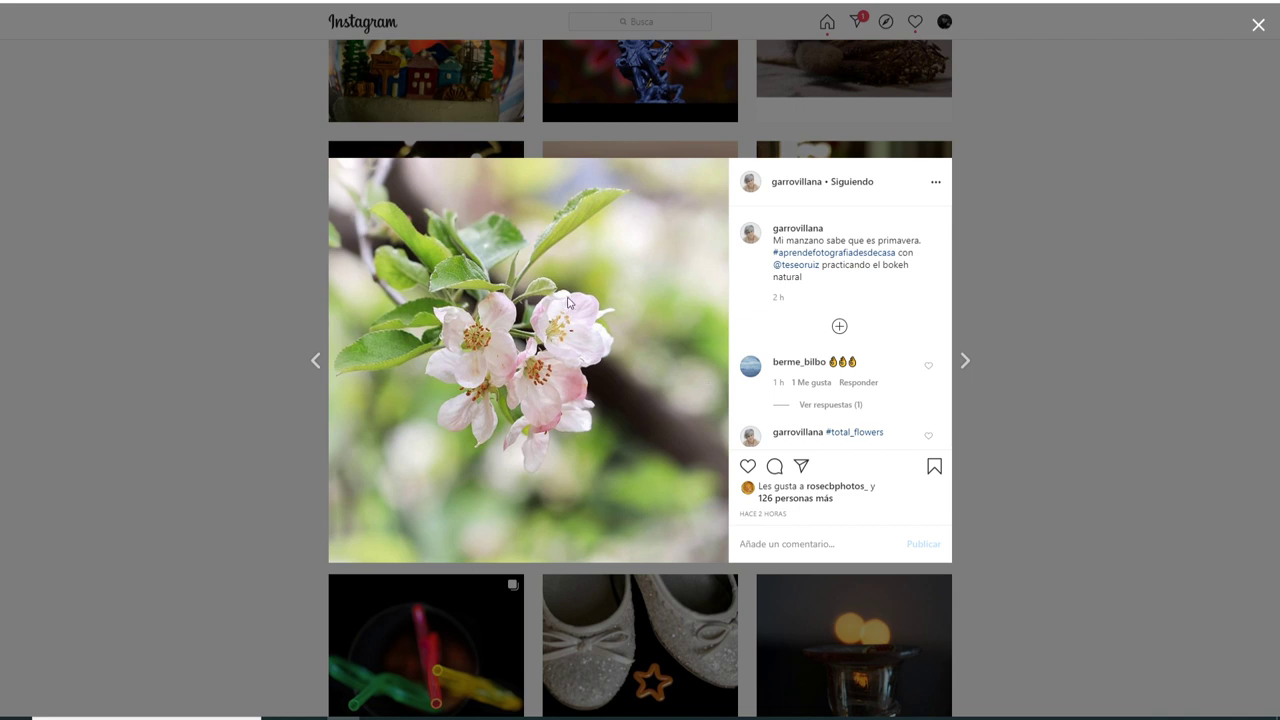
left_click(1117, 277)
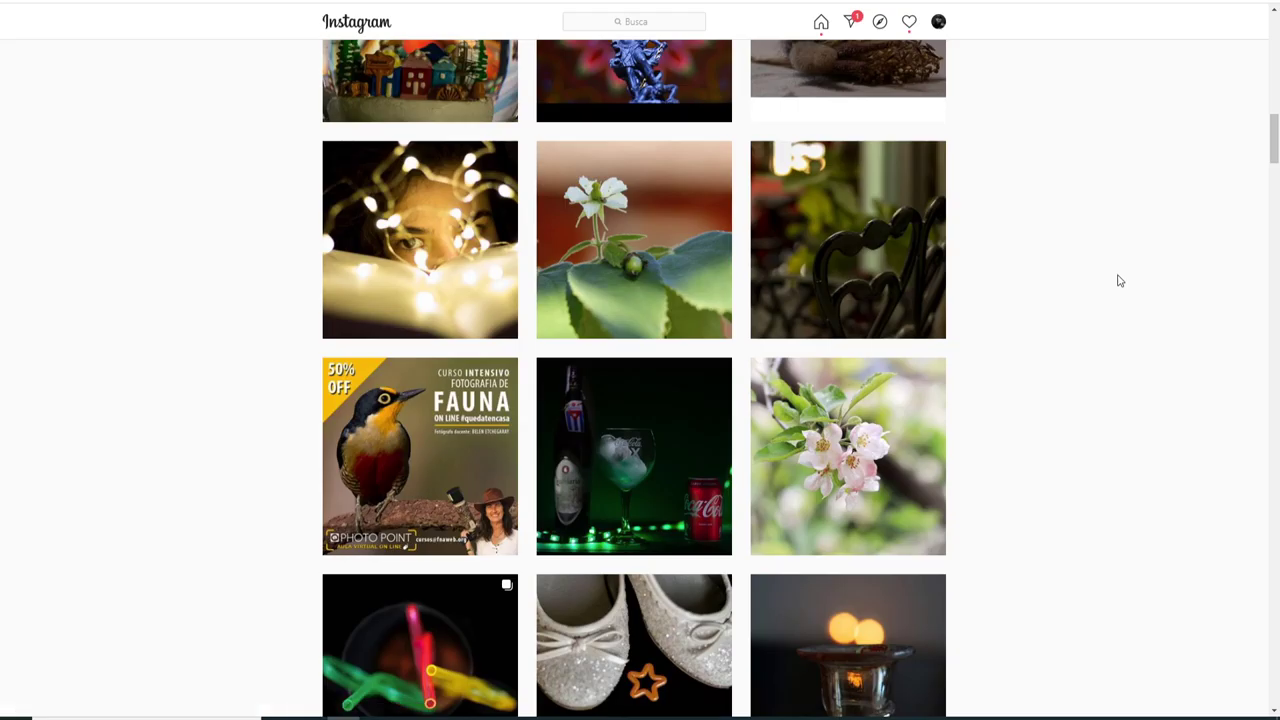
scroll(1023, 331, "down", 2)
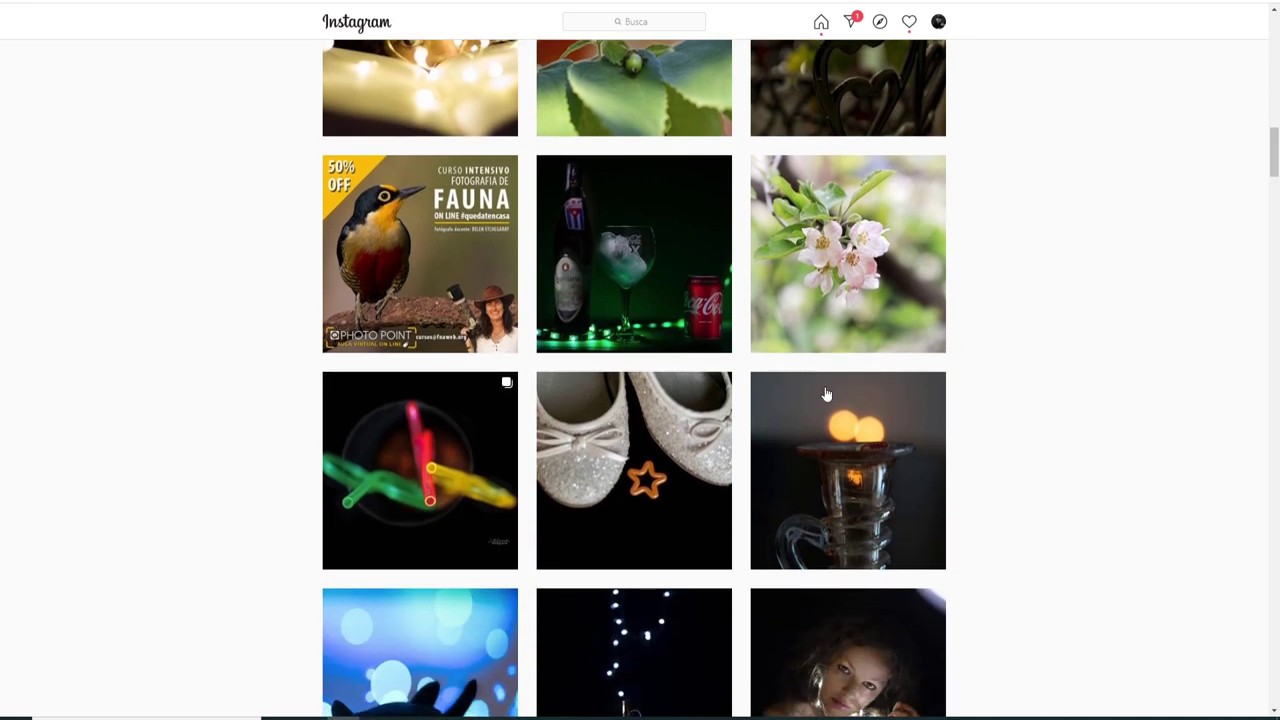
scroll(843, 355, "down", 1)
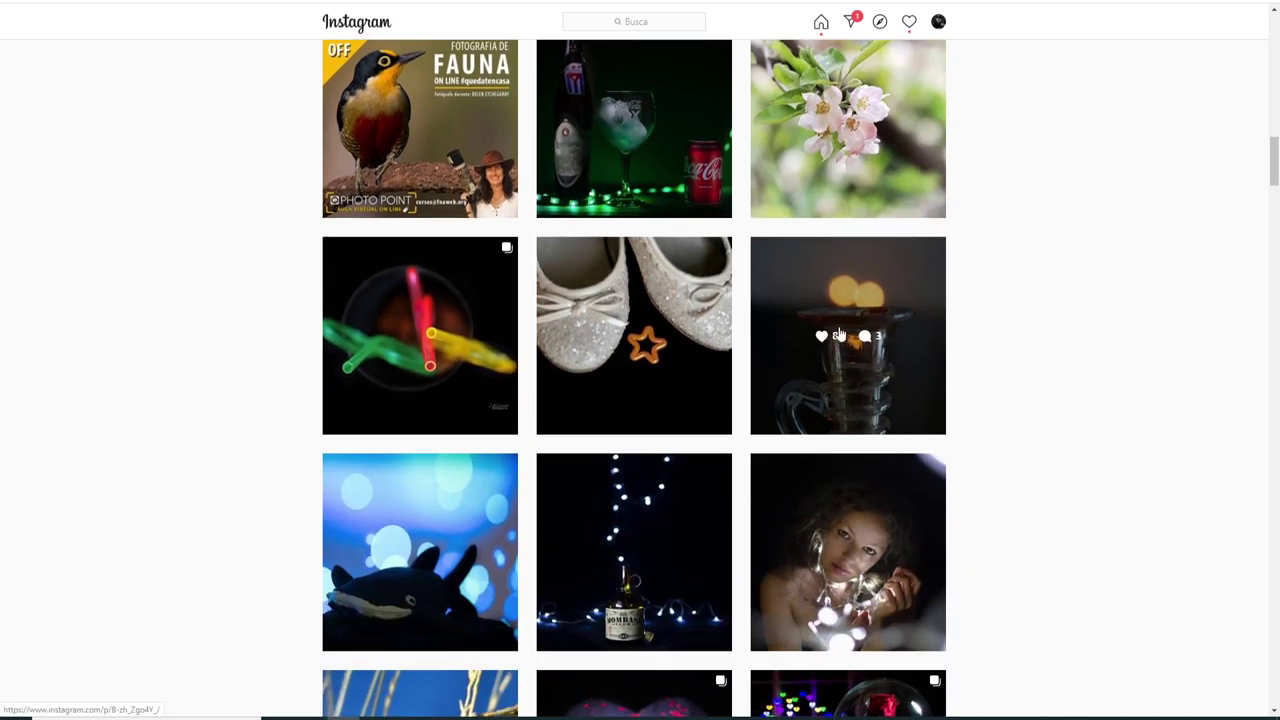
left_click(845, 340)
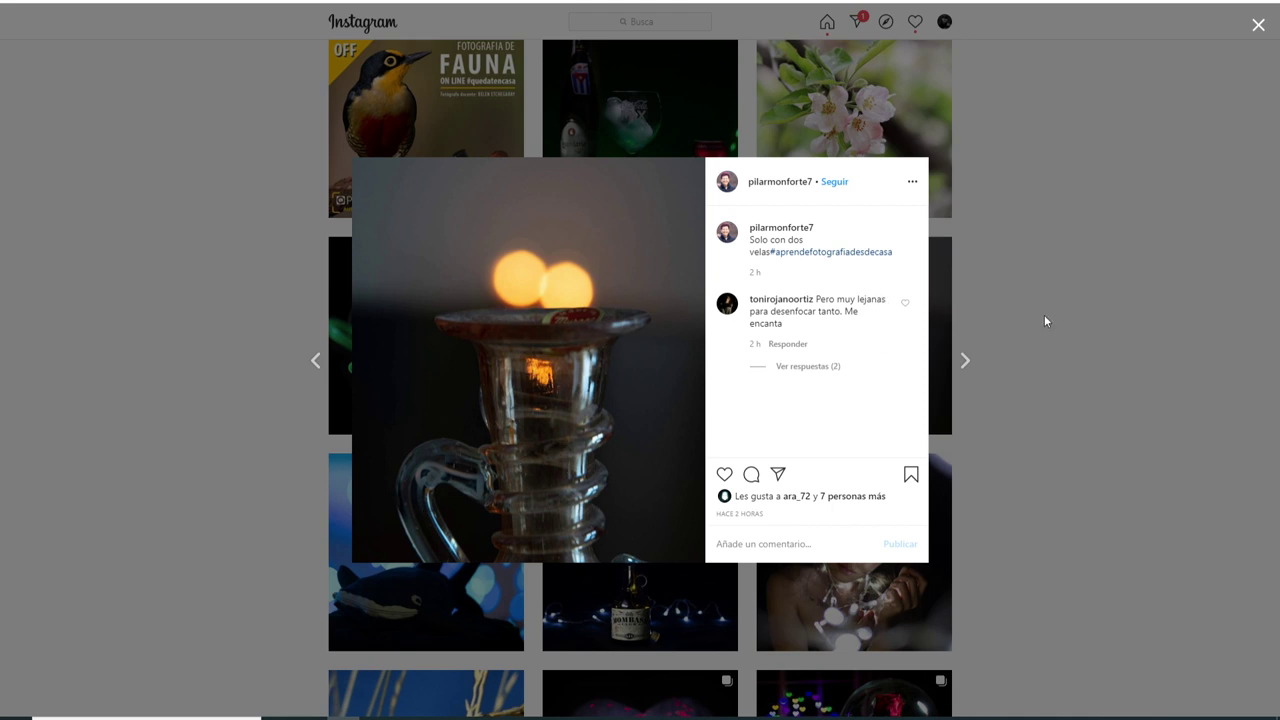
left_click(1036, 350)
scroll(1034, 360, "up", 4)
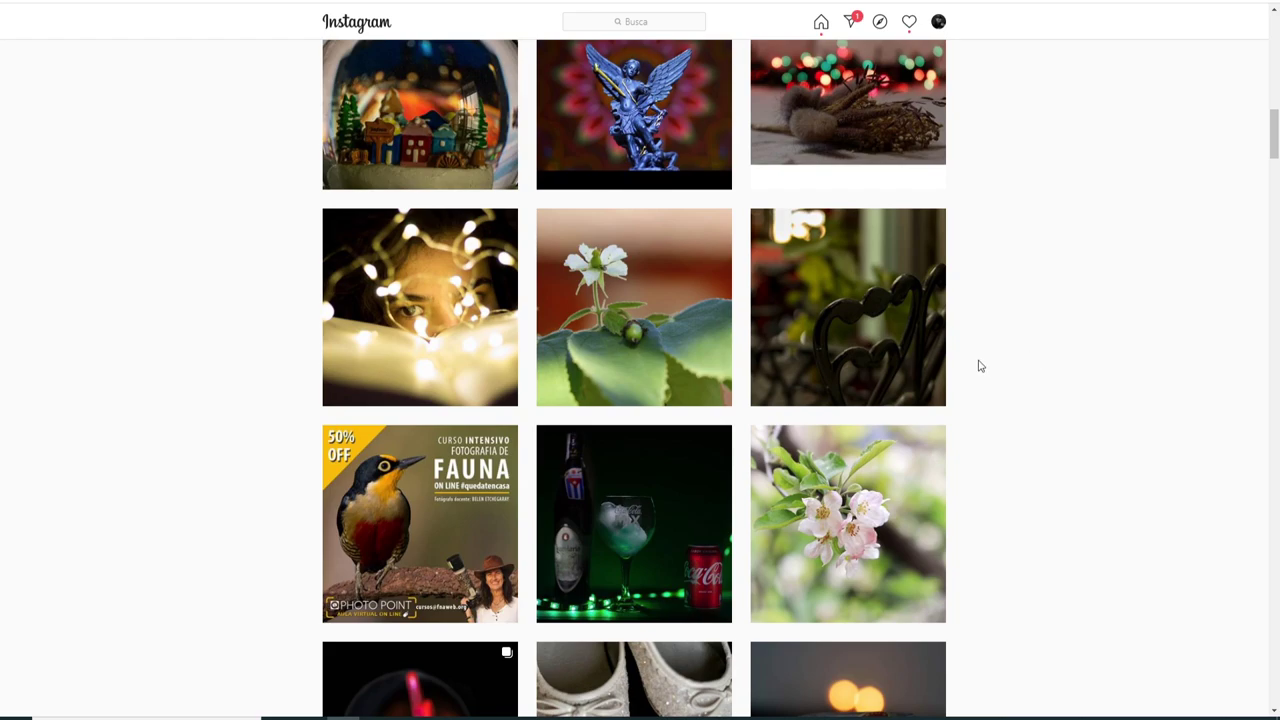
scroll(977, 363, "down", 1)
left_click(628, 345)
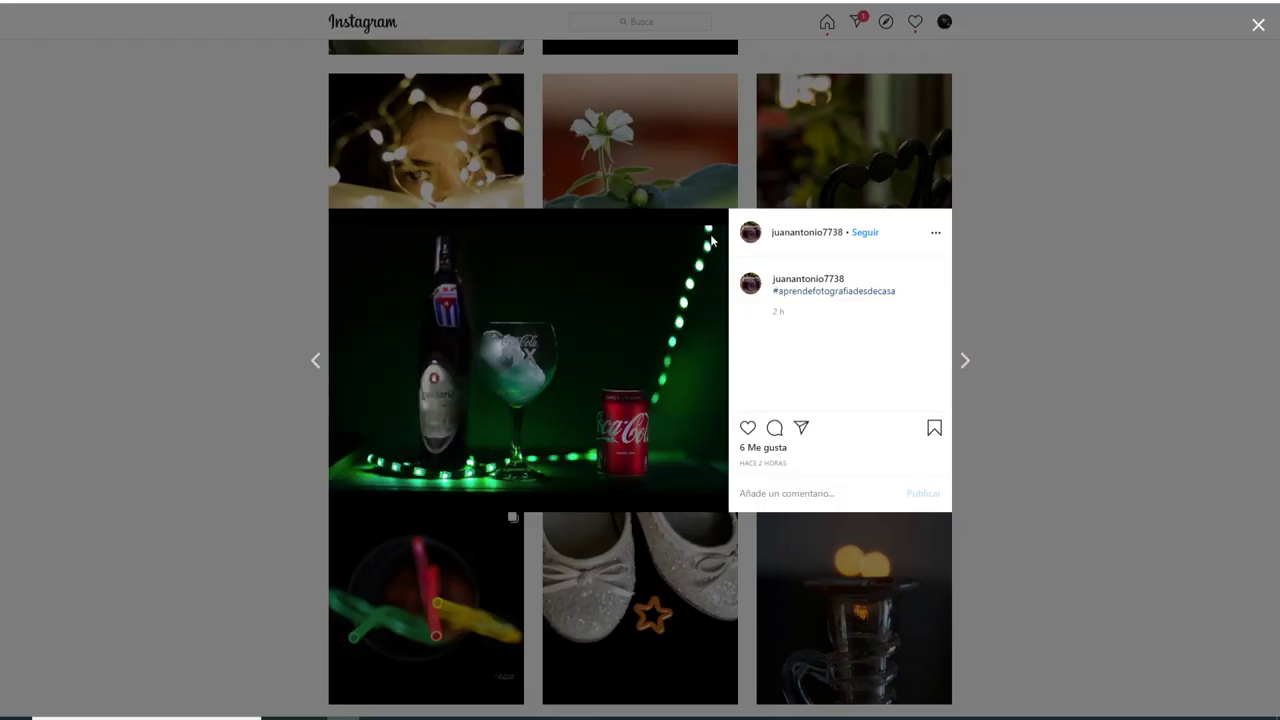
left_click(1074, 324)
left_click(945, 378)
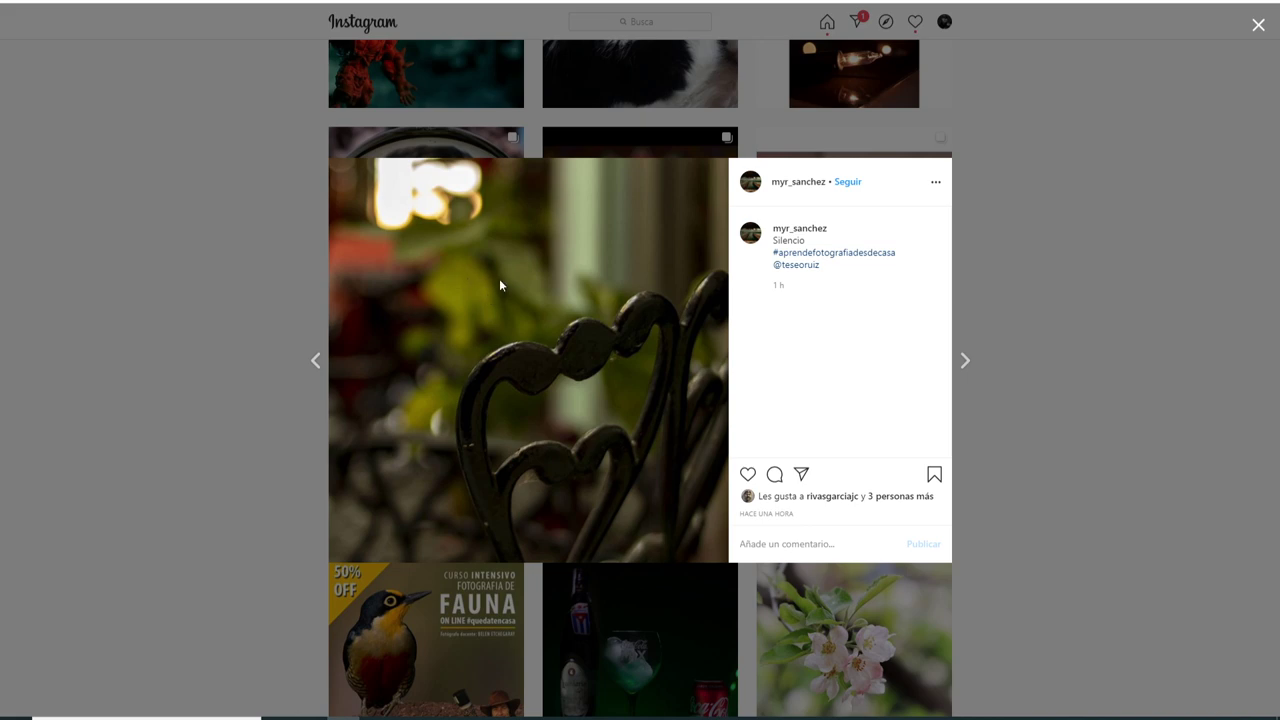
left_click(1028, 326)
left_click(665, 376)
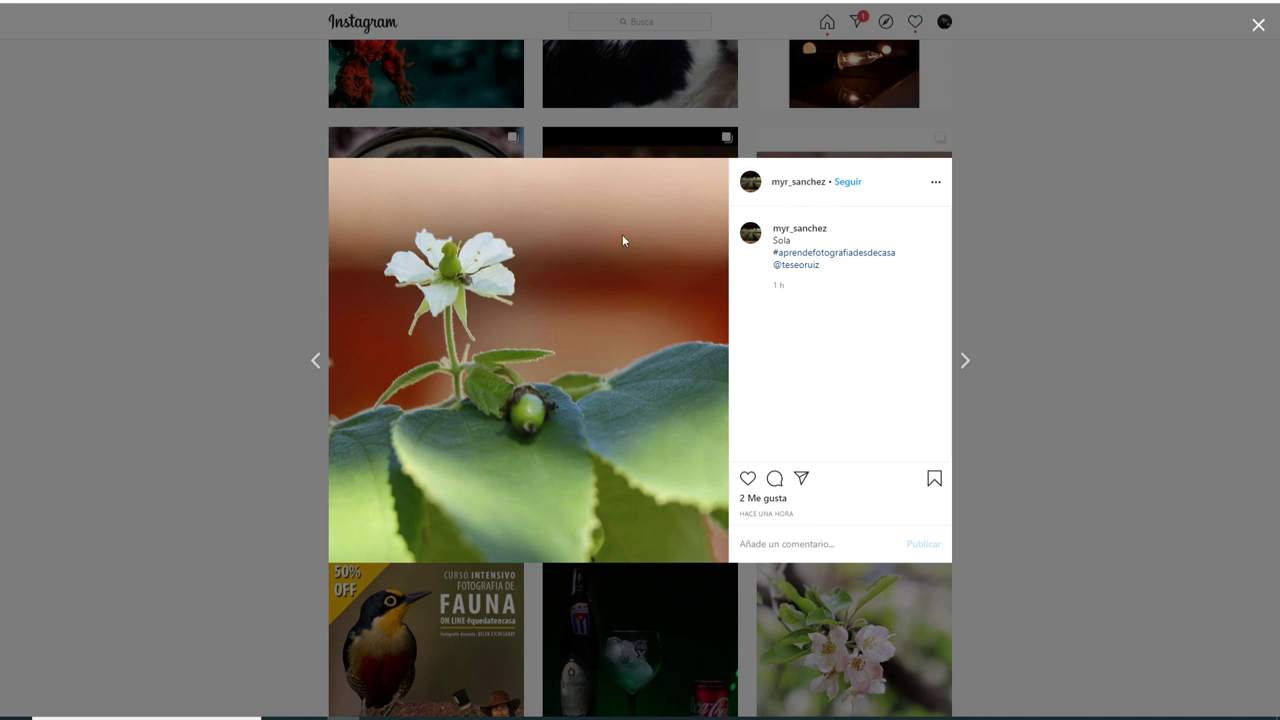
left_click(1071, 255)
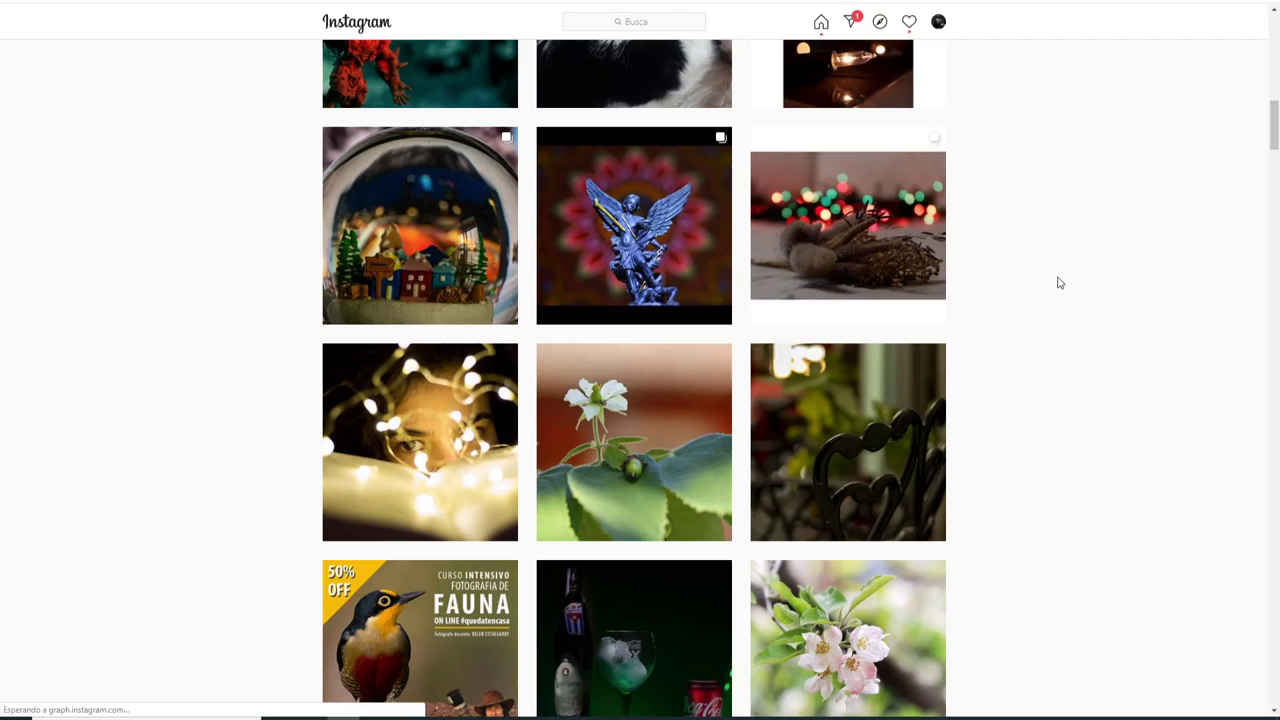
left_click(432, 421)
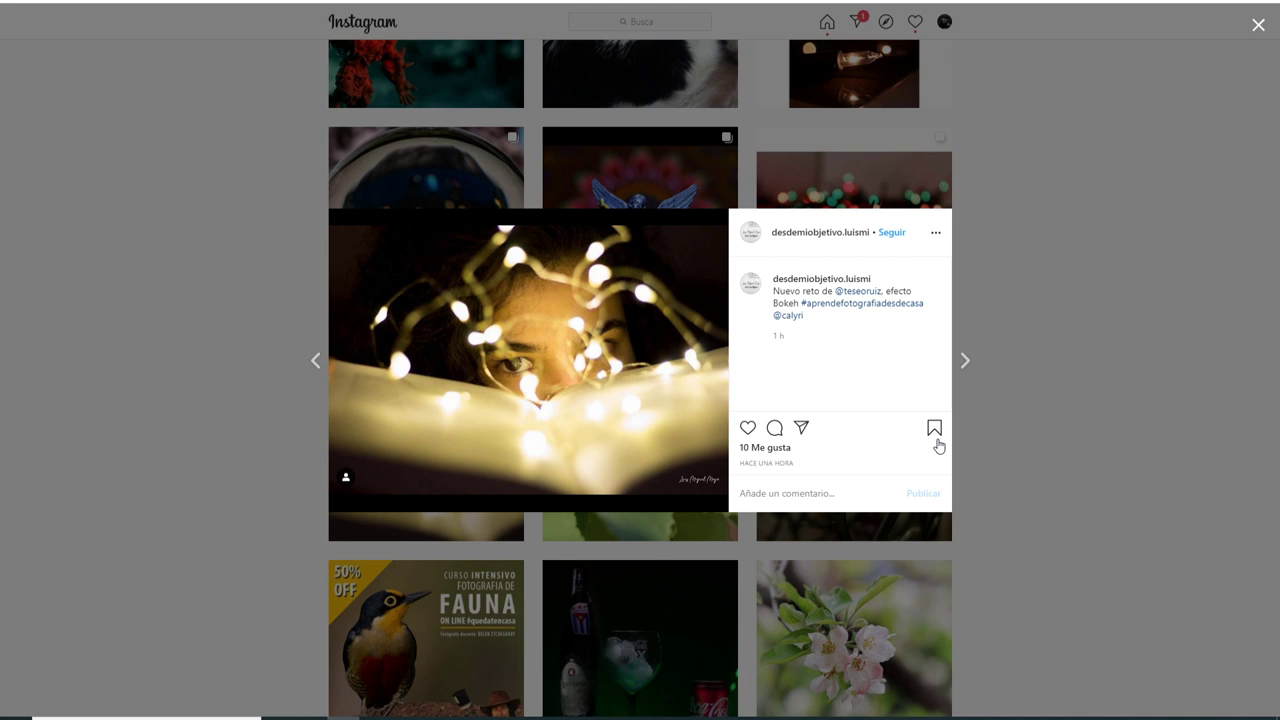
left_click(1040, 442)
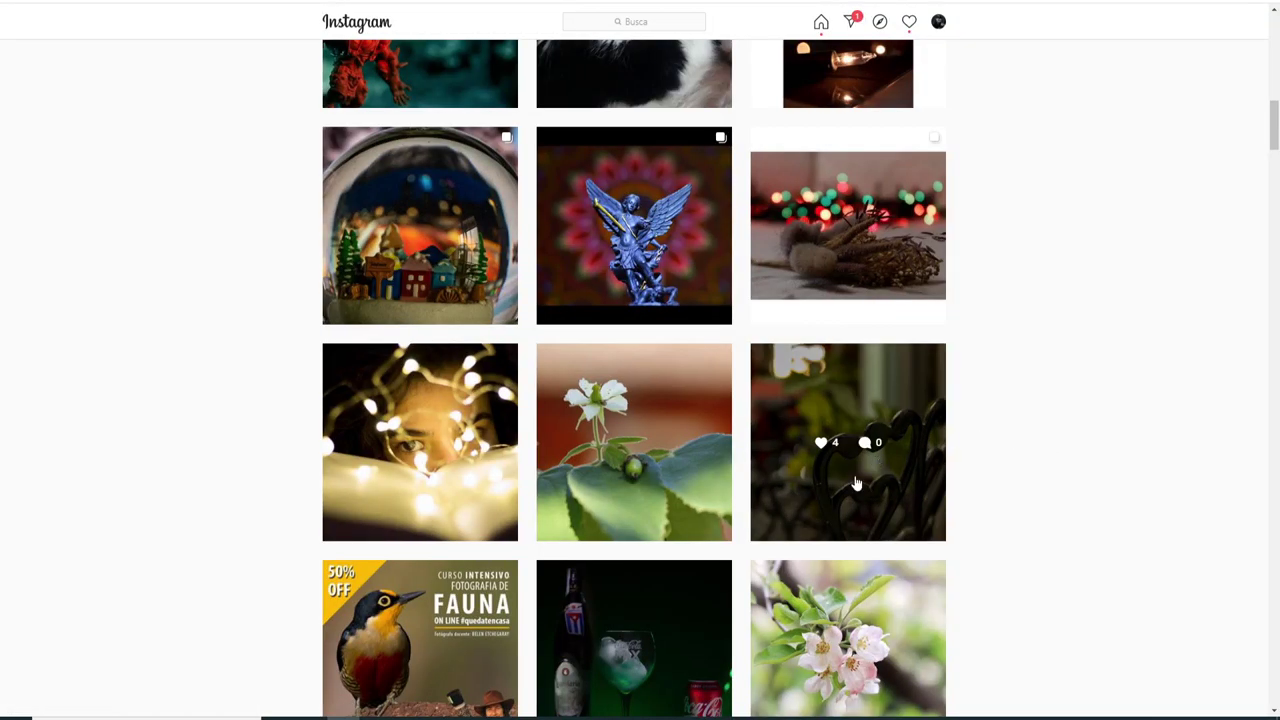
scroll(800, 430, "up", 2)
scroll(780, 400, "up", 2)
left_click(758, 372)
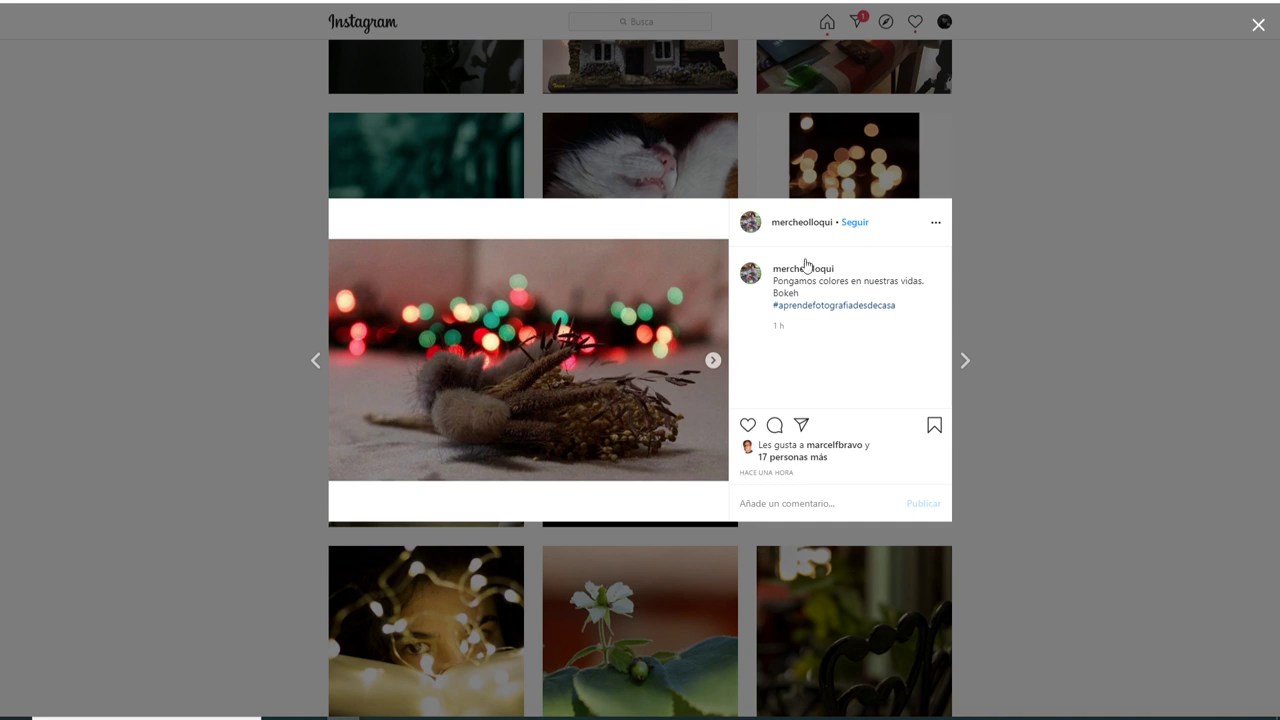
left_click(713, 360)
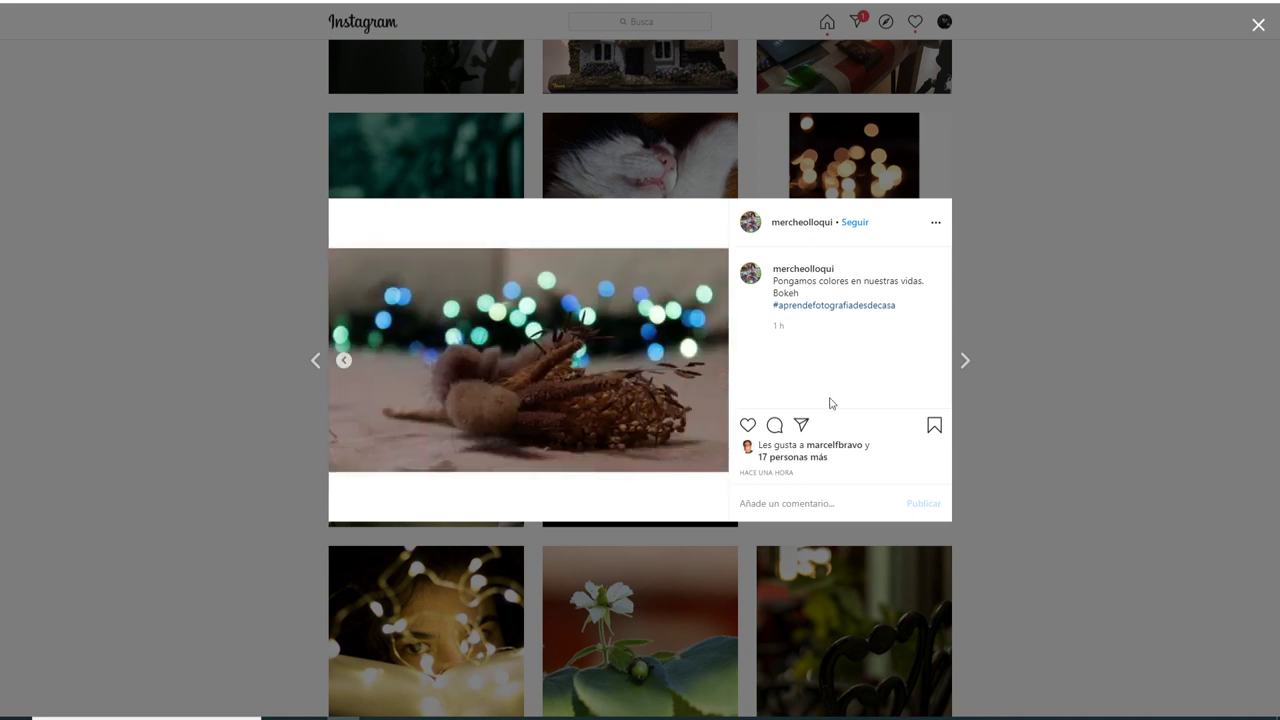
left_click(1077, 345)
left_click(591, 380)
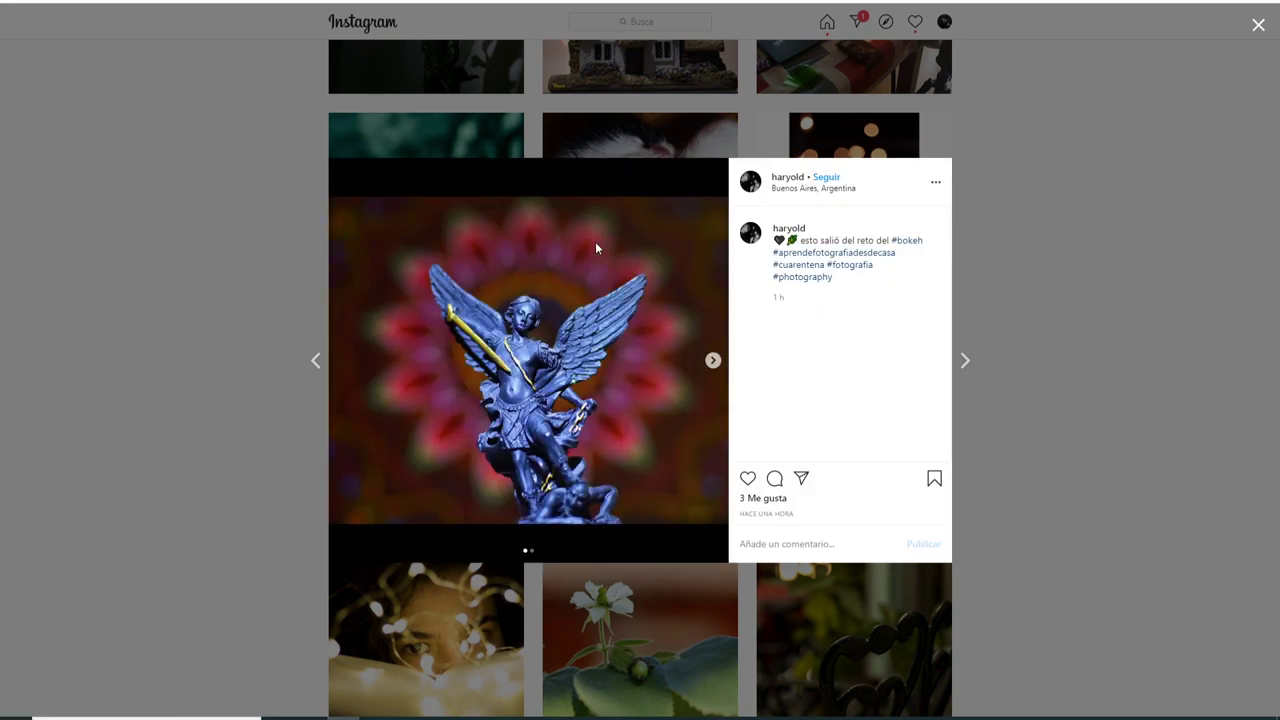
left_click(711, 362)
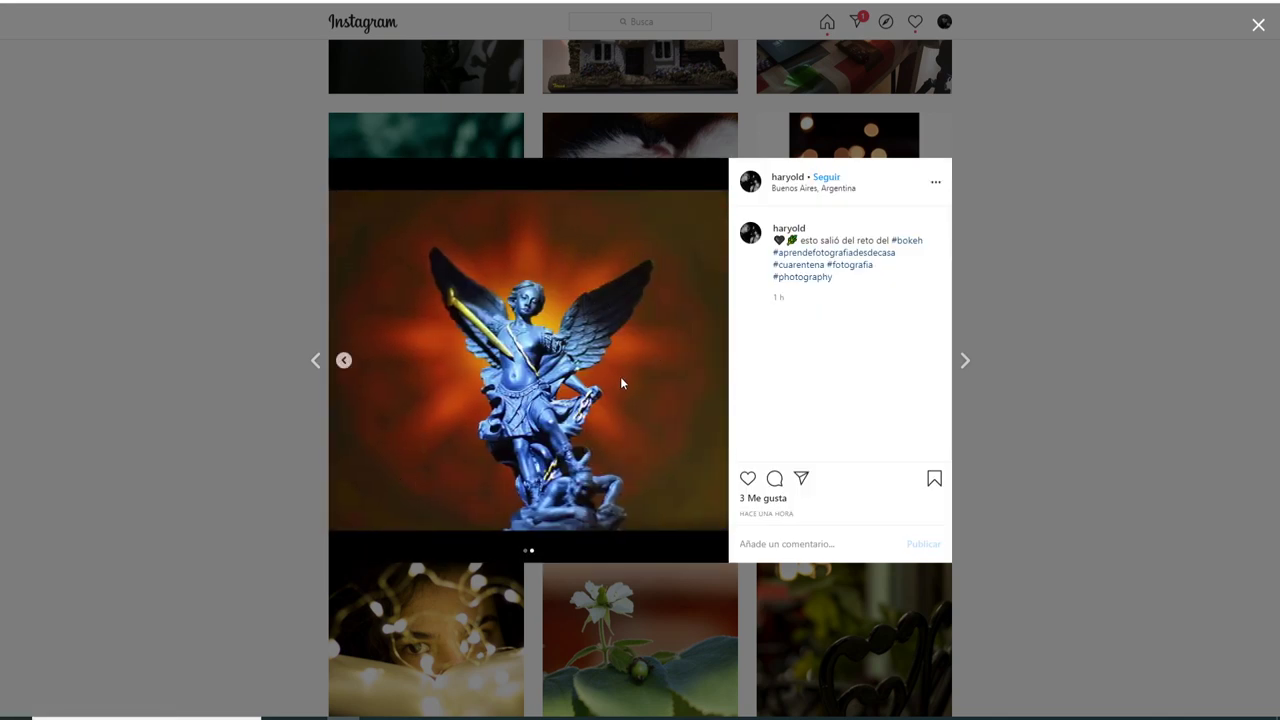
left_click(1036, 228)
left_click(450, 398)
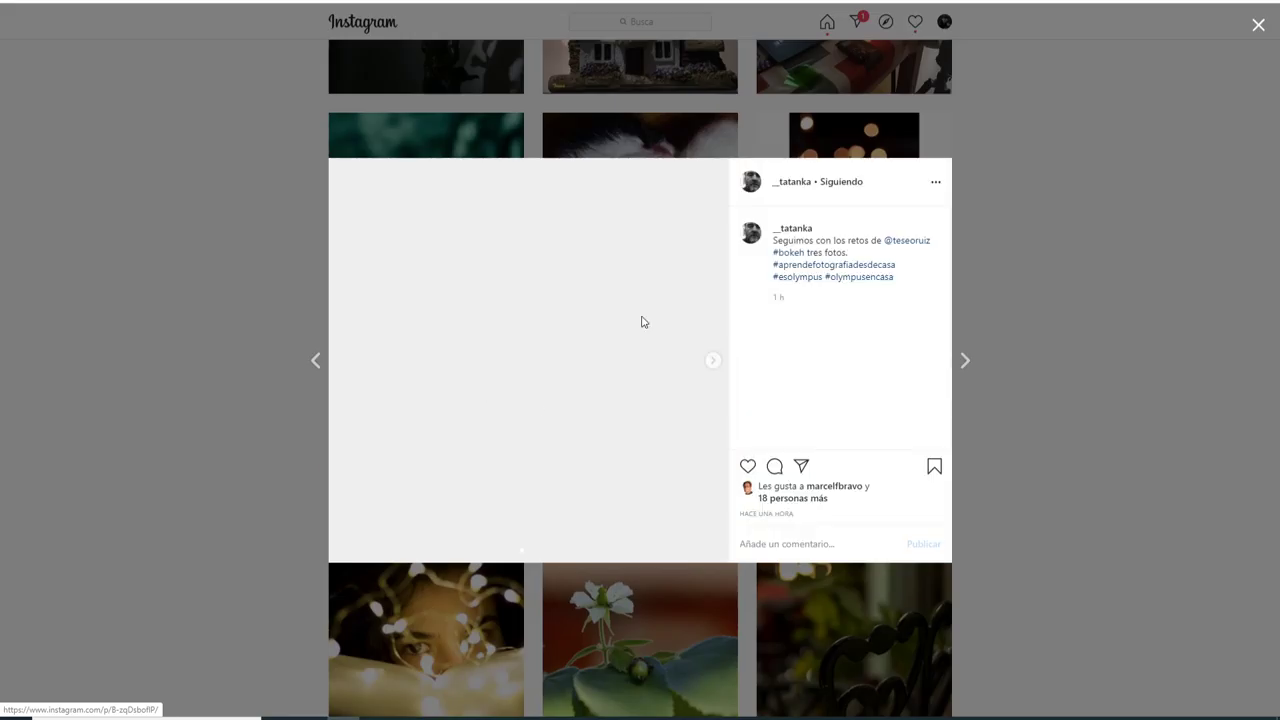
left_click(712, 361)
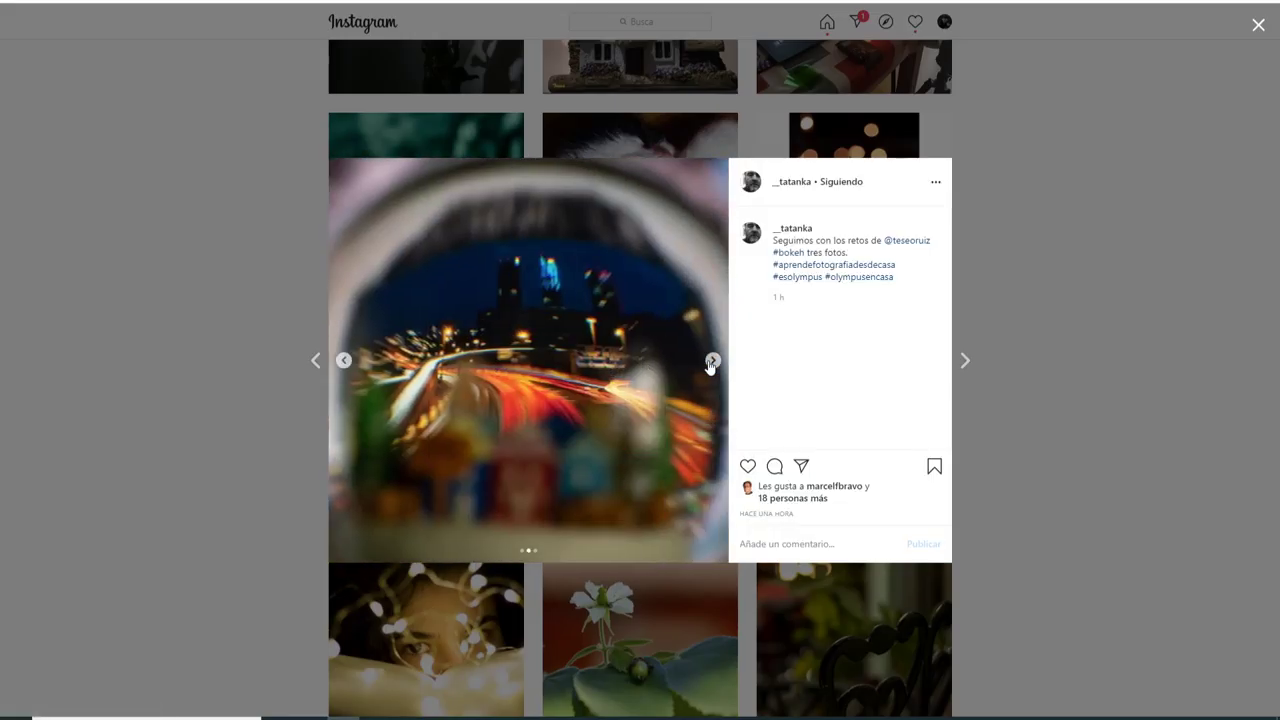
left_click(712, 361)
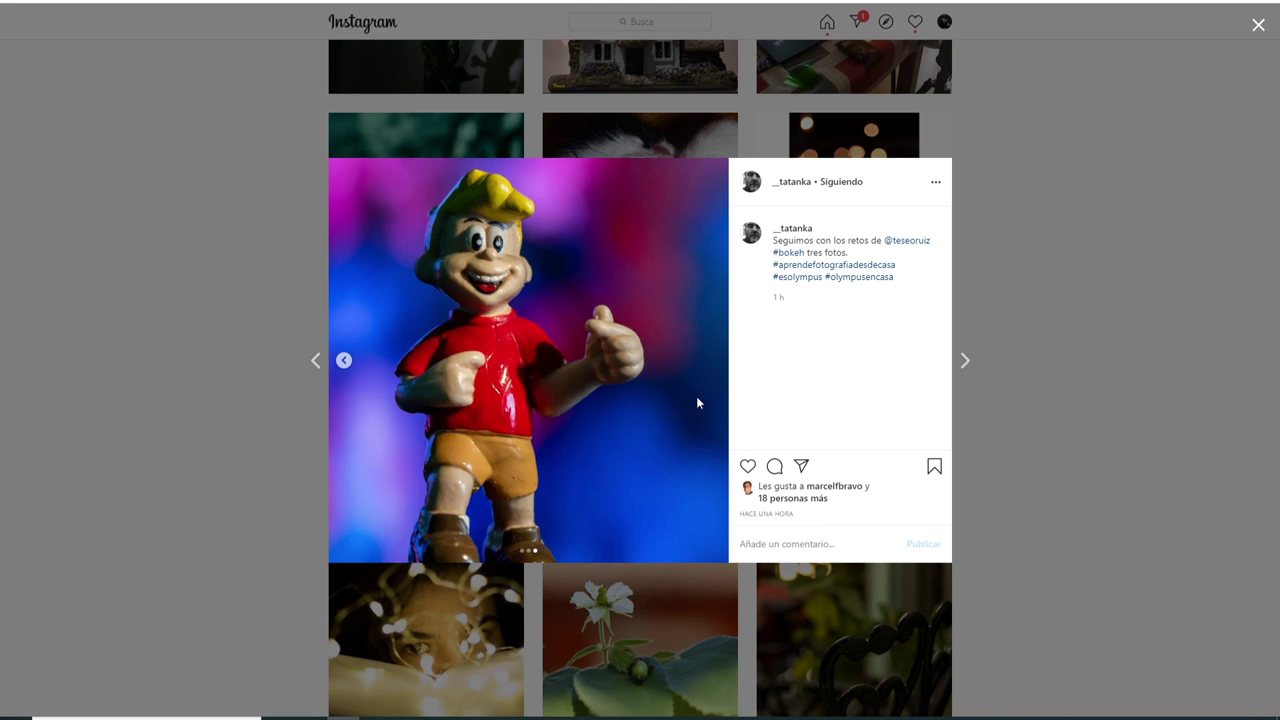
left_click(1142, 340)
scroll(1010, 378, "up", 3)
View and close the light-bulb bokeh post.
scroll(1006, 380, "up", 1)
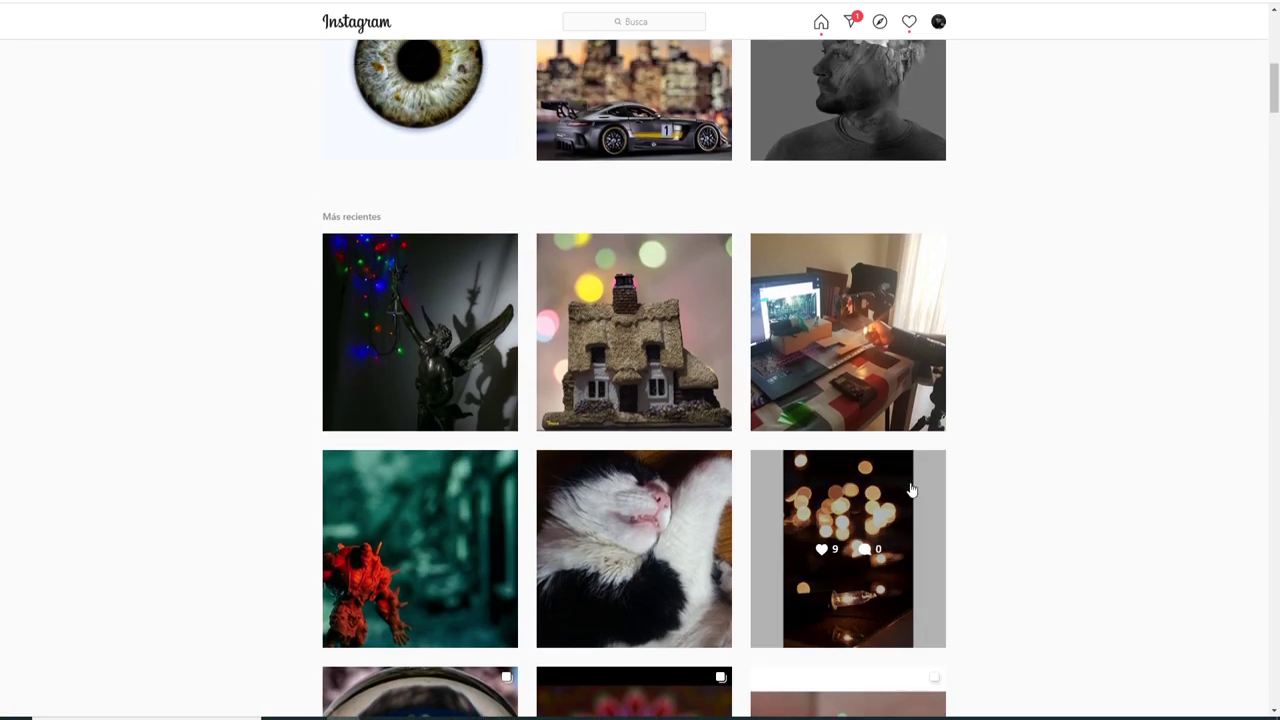
left_click(880, 497)
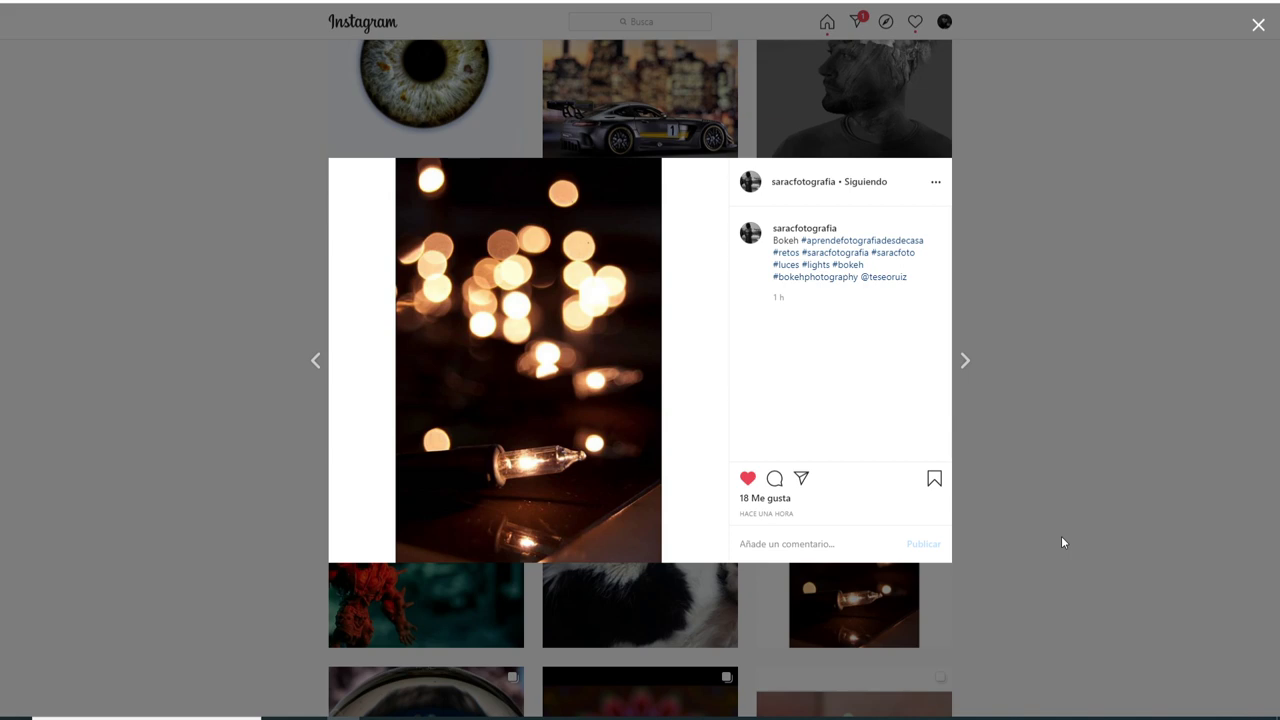
left_click(1060, 495)
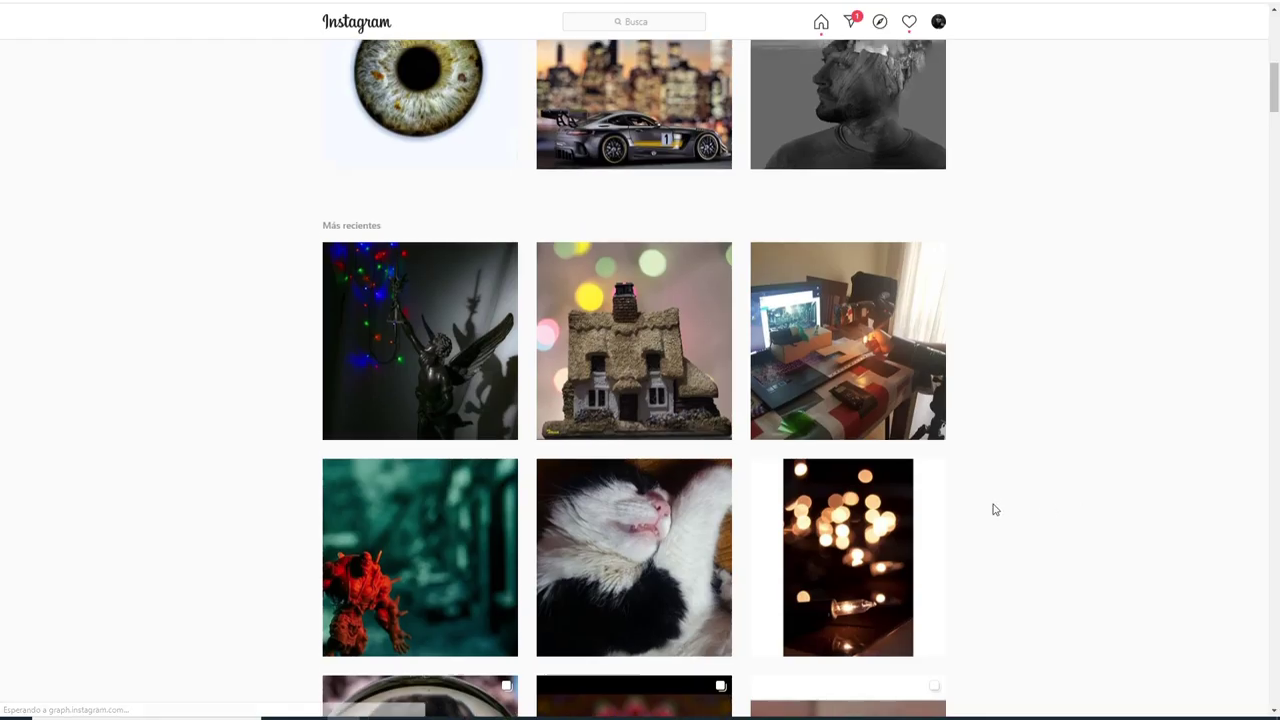
scroll(690, 541, "up", 1)
scroll(690, 541, "up", 1)
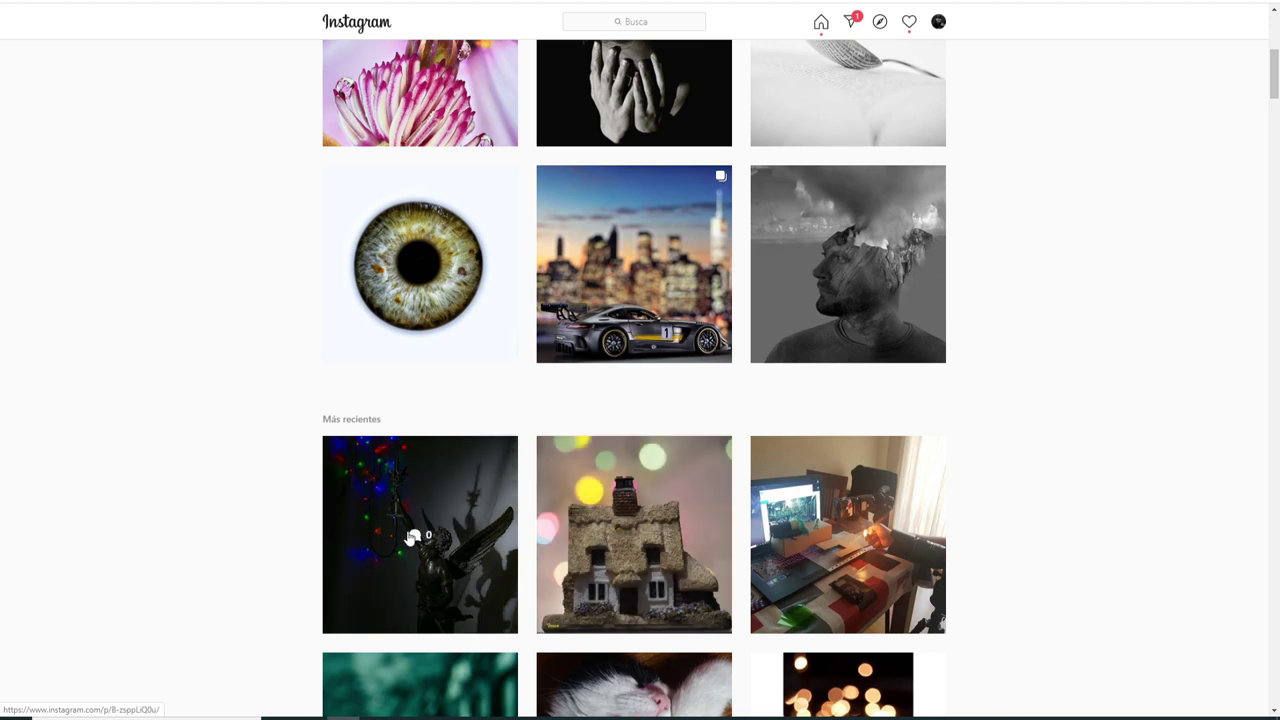
scroll(617, 430, "down", 1)
View and close the thatched cottage and red monster figure posts.
left_click(617, 430)
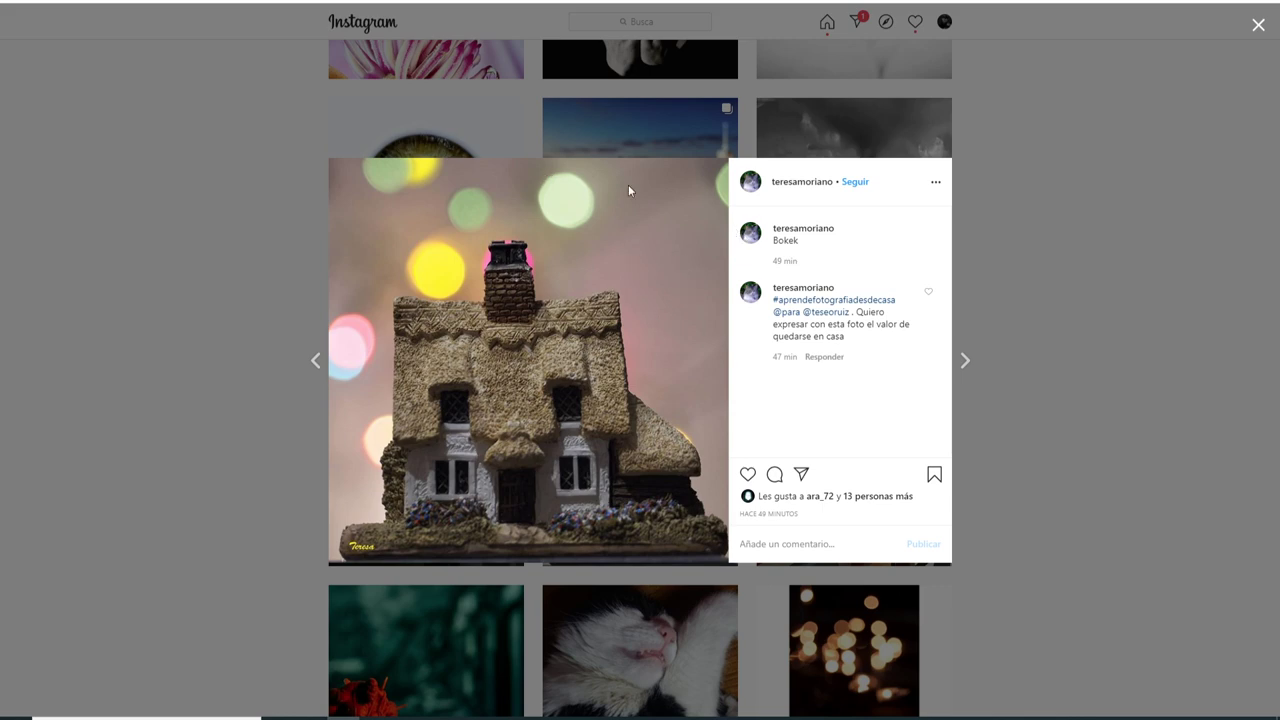
left_click(1260, 380)
scroll(815, 385, "down", 2)
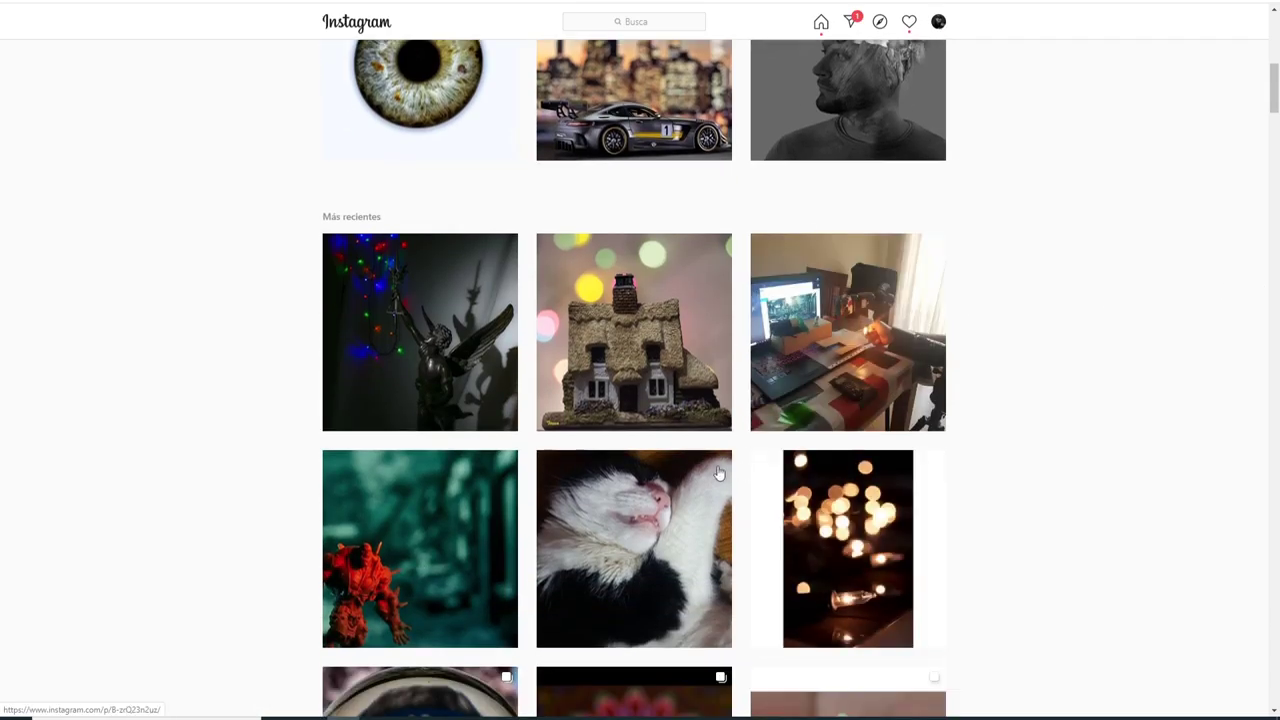
scroll(815, 385, "down", 1)
left_click(480, 360)
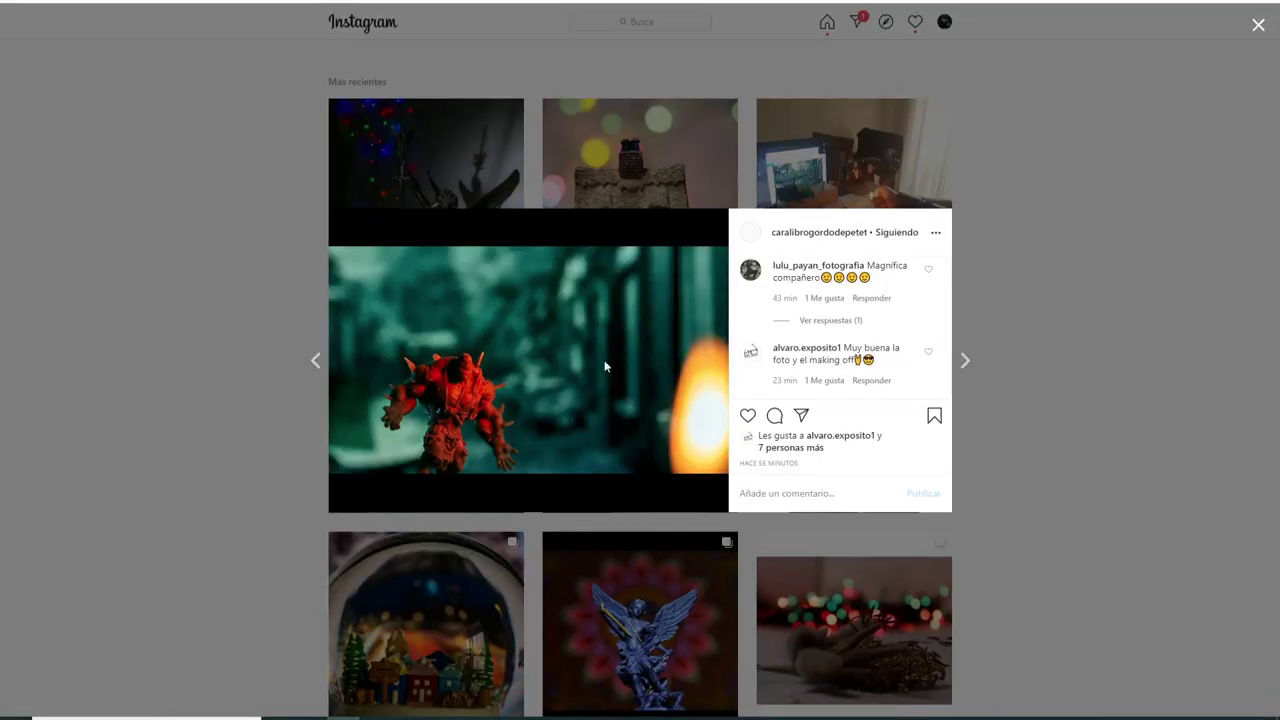
scroll(864, 335, "up", 2)
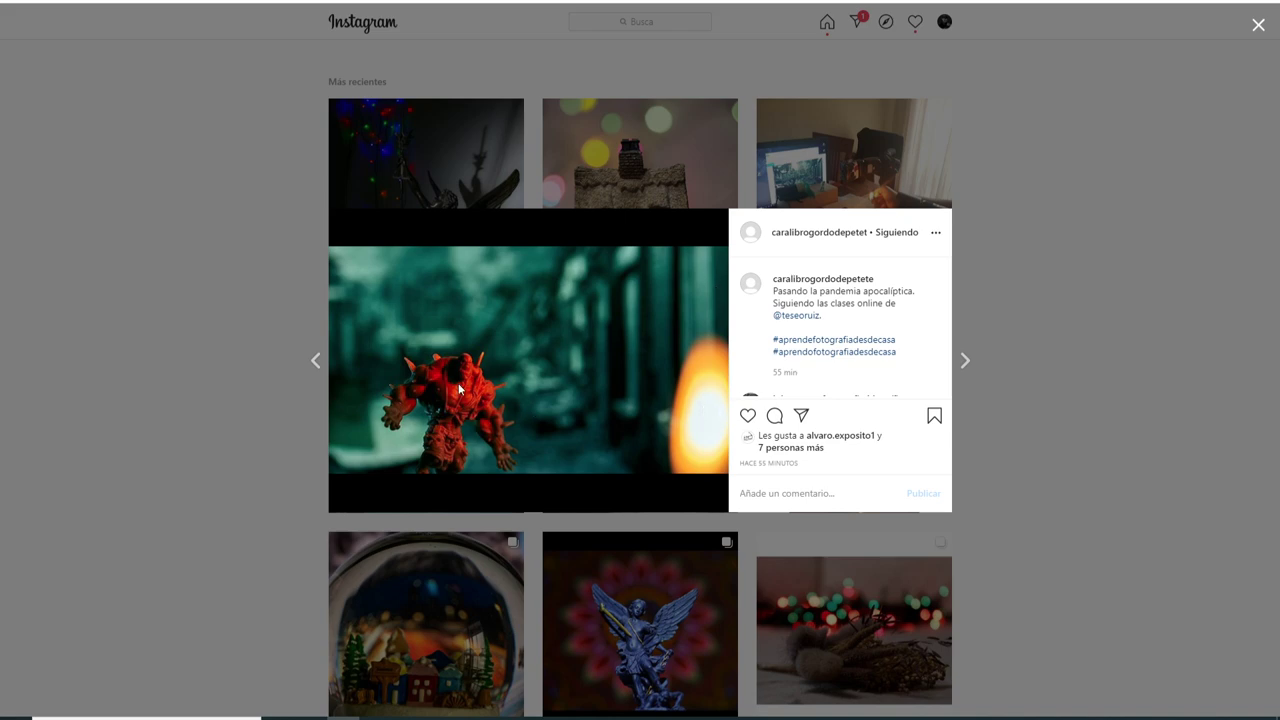
left_click(1100, 292)
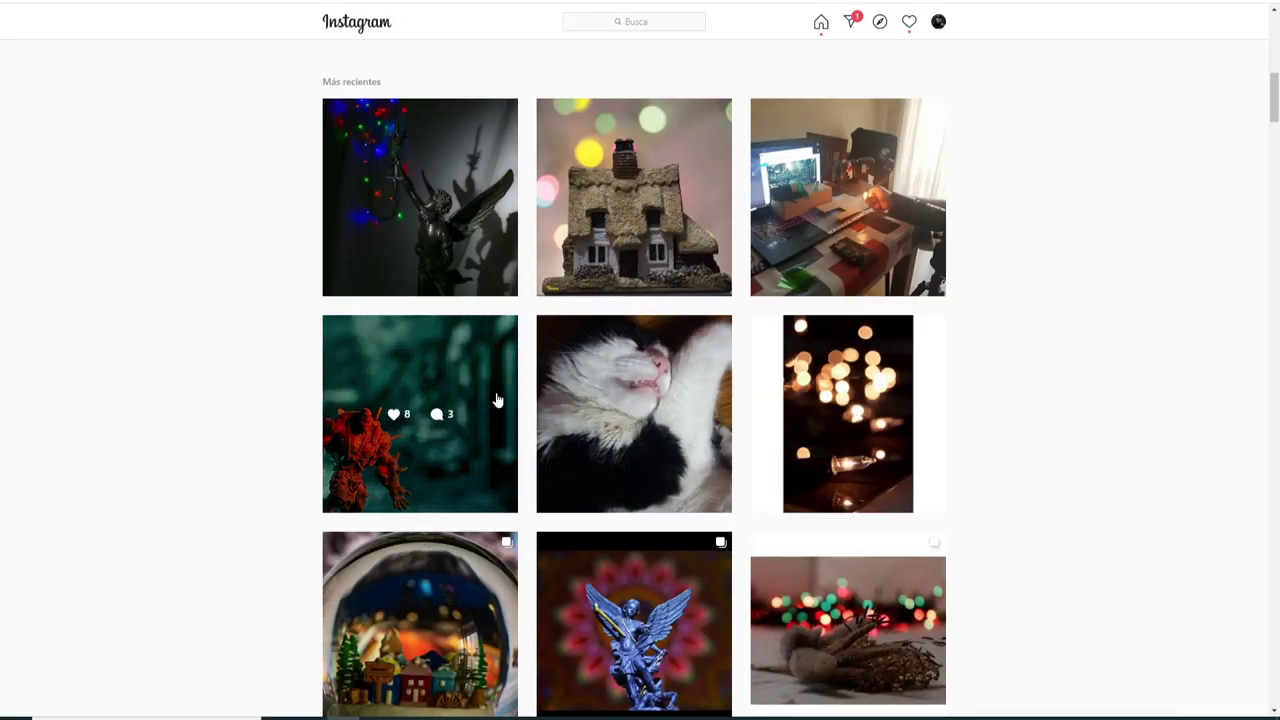
View the making-of desk and laptop post twice, then return to the hashtag grid.
scroll(817, 363, "up", 2)
left_click(829, 281)
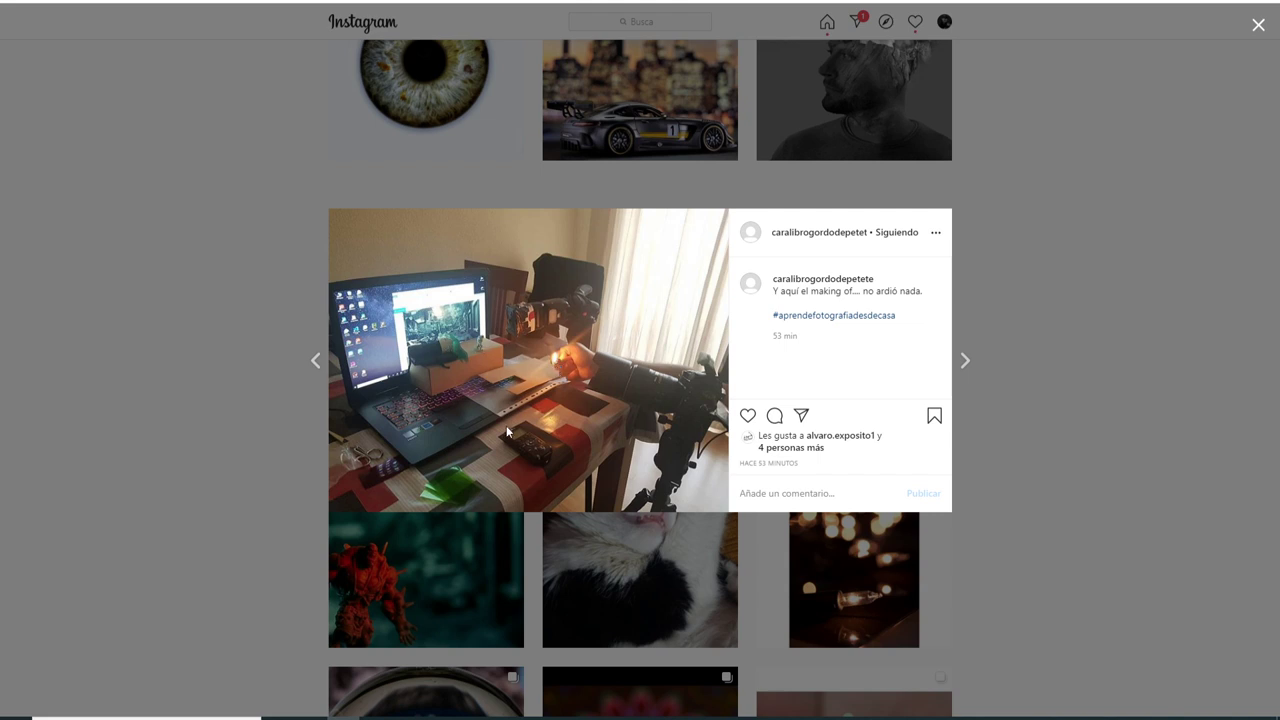
left_click(1137, 349)
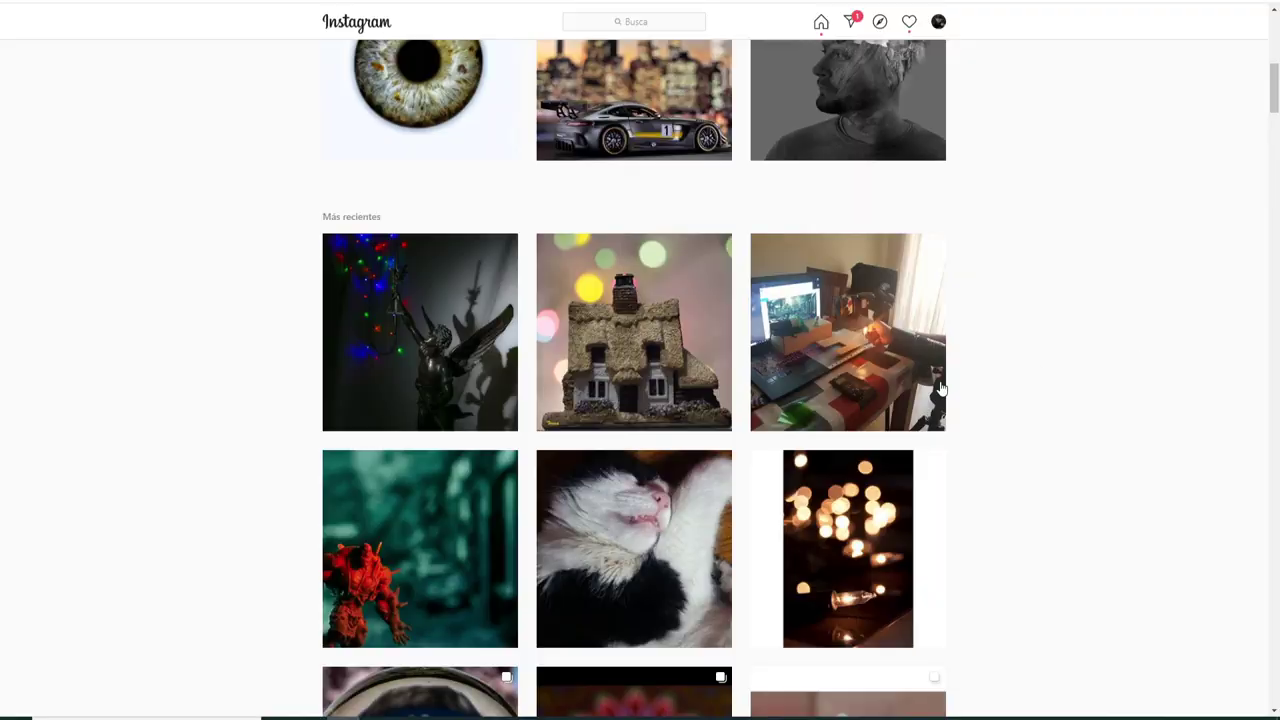
left_click(791, 292)
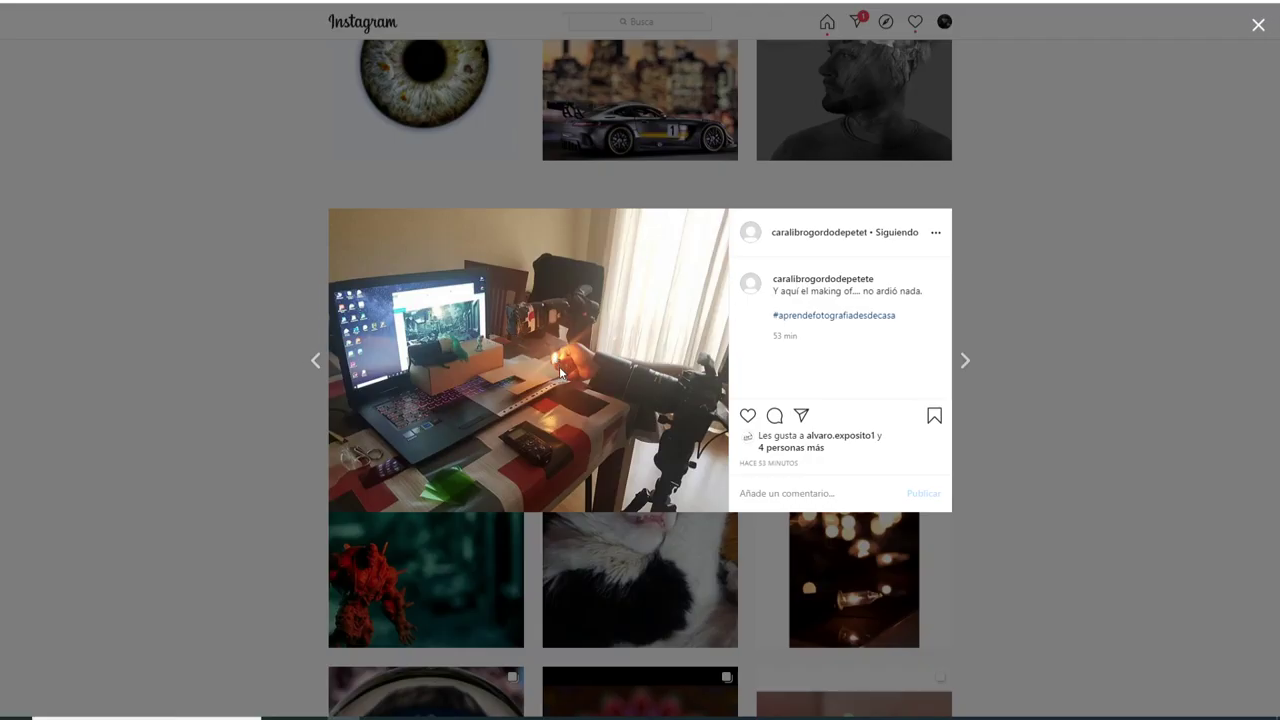
left_click(1088, 396)
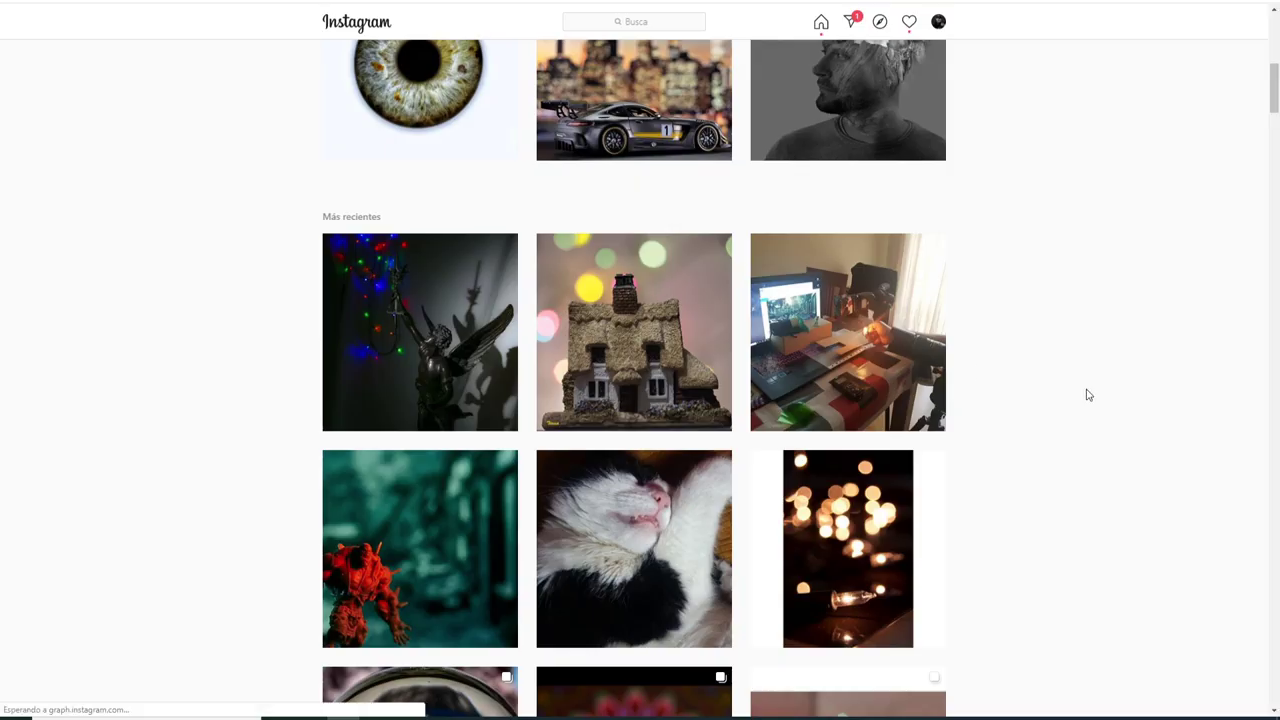
left_click(871, 349)
left_click(1051, 356)
scroll(1051, 356, "up", 2)
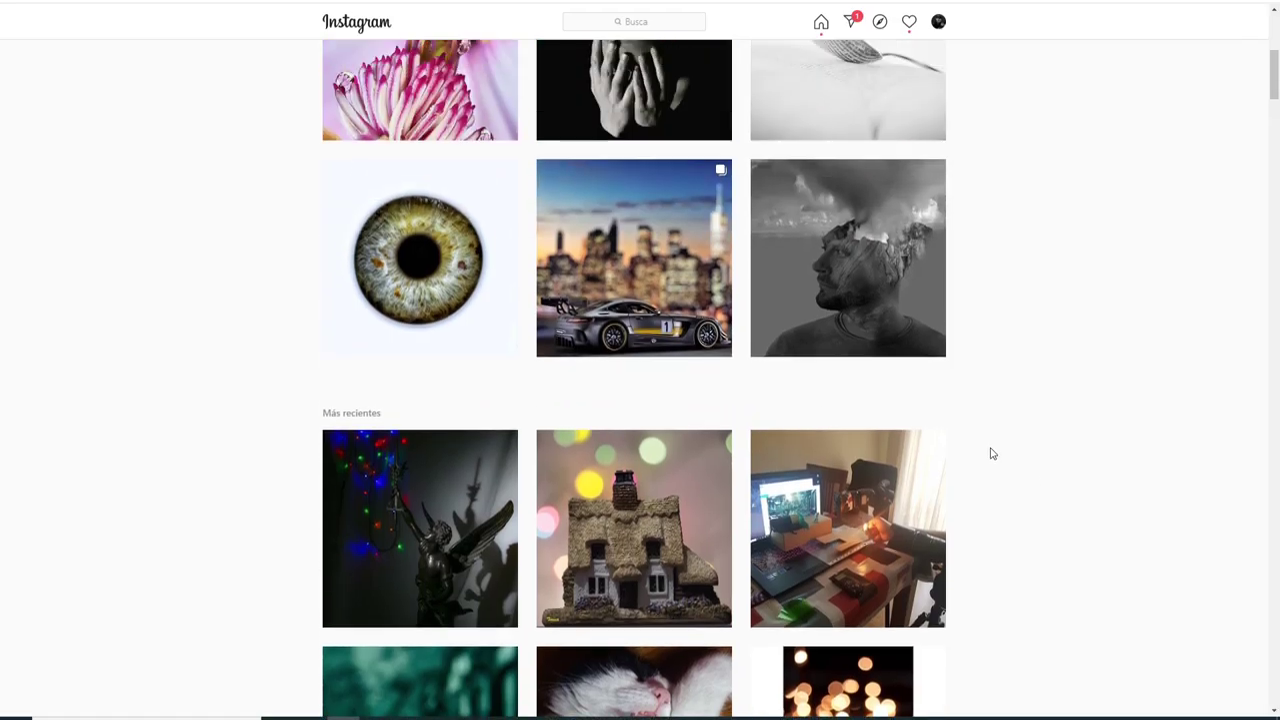
scroll(991, 451, "up", 1)
left_click(502, 541)
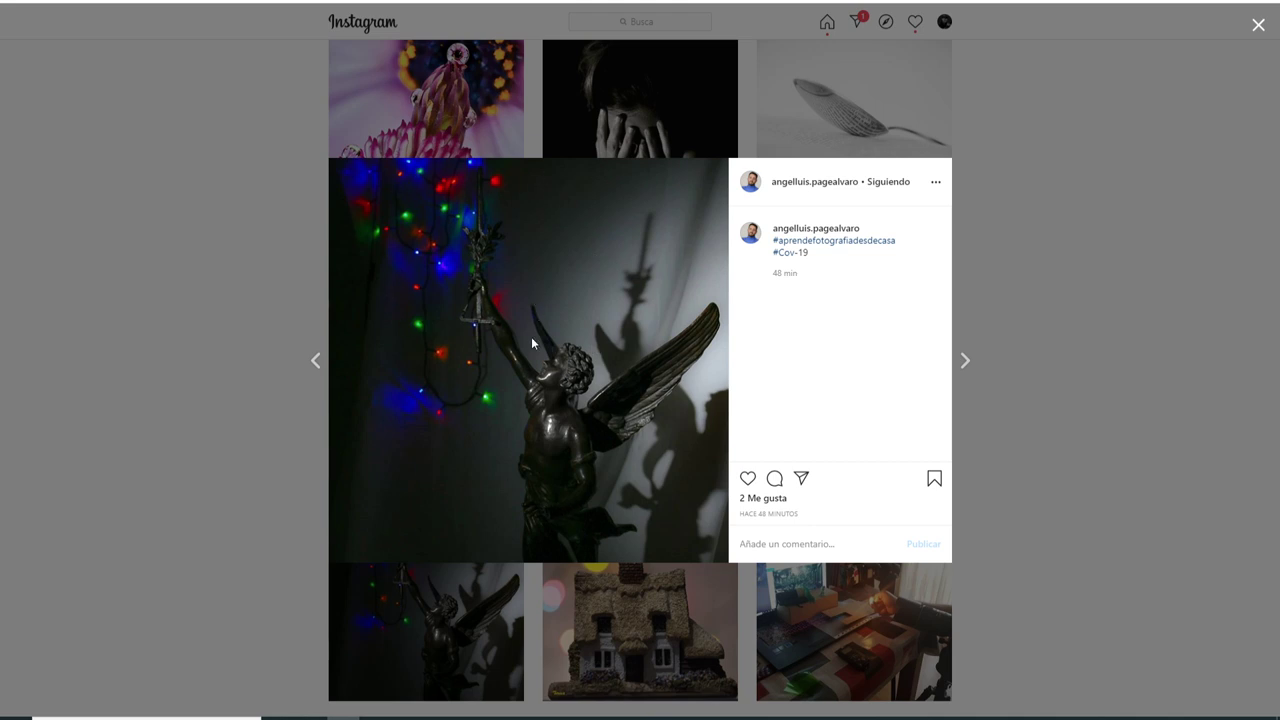
left_click(1086, 266)
scroll(720, 457, "up", 3)
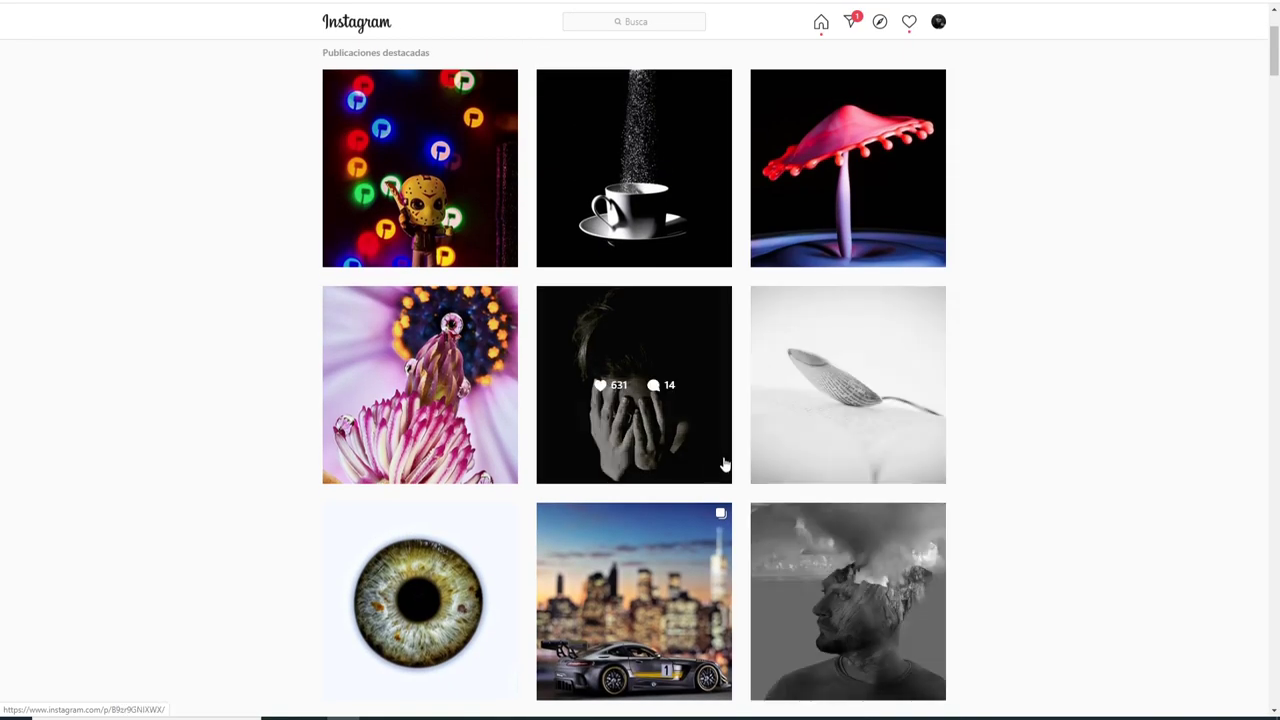
left_click(636, 522)
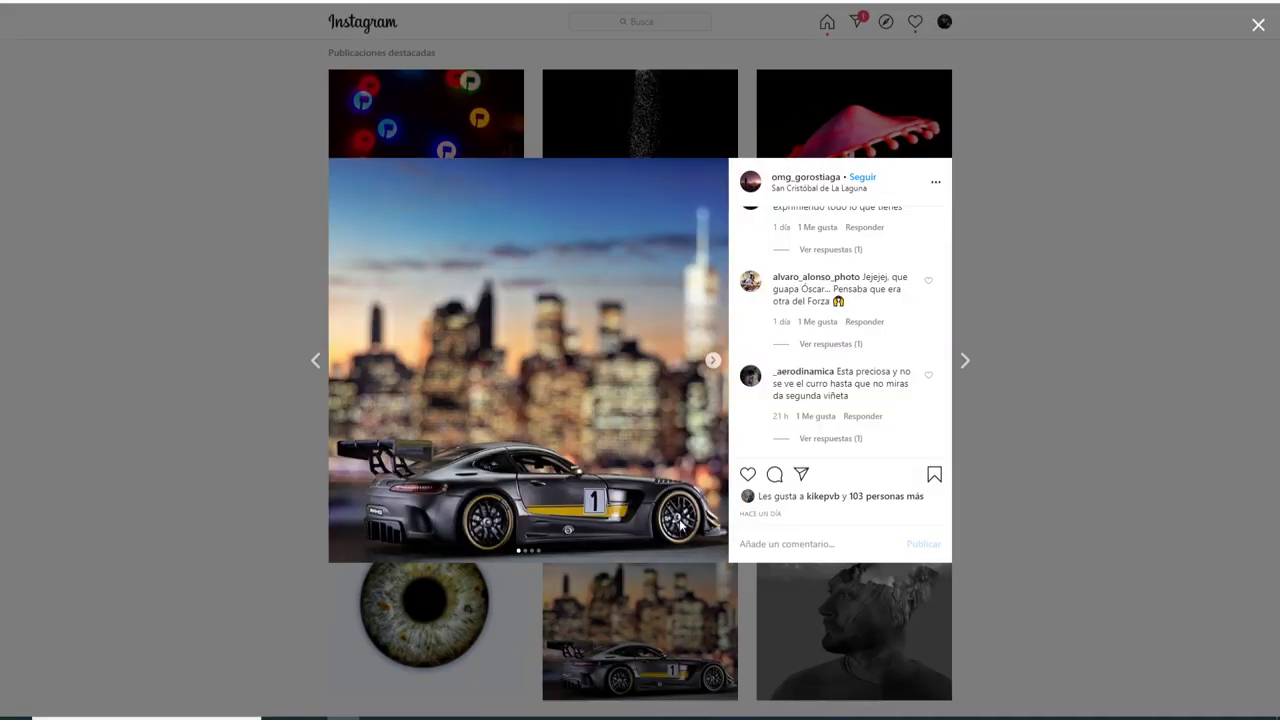
left_click(712, 362)
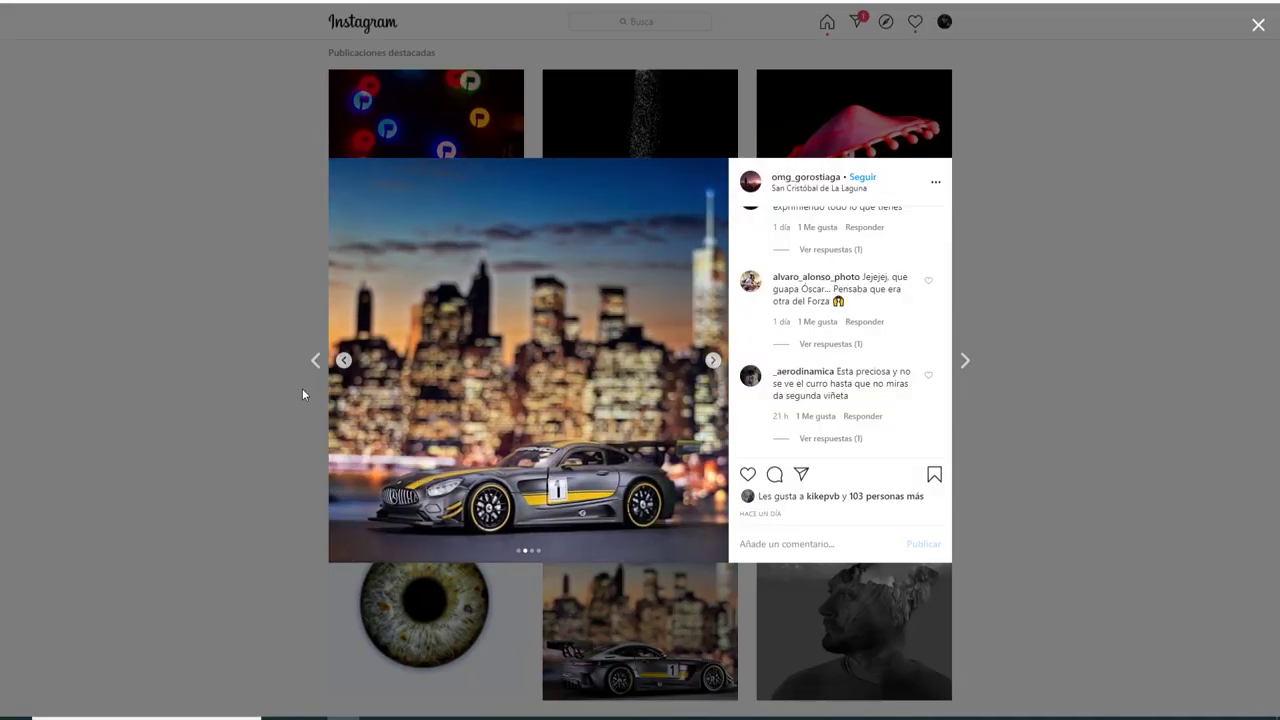
left_click(343, 360)
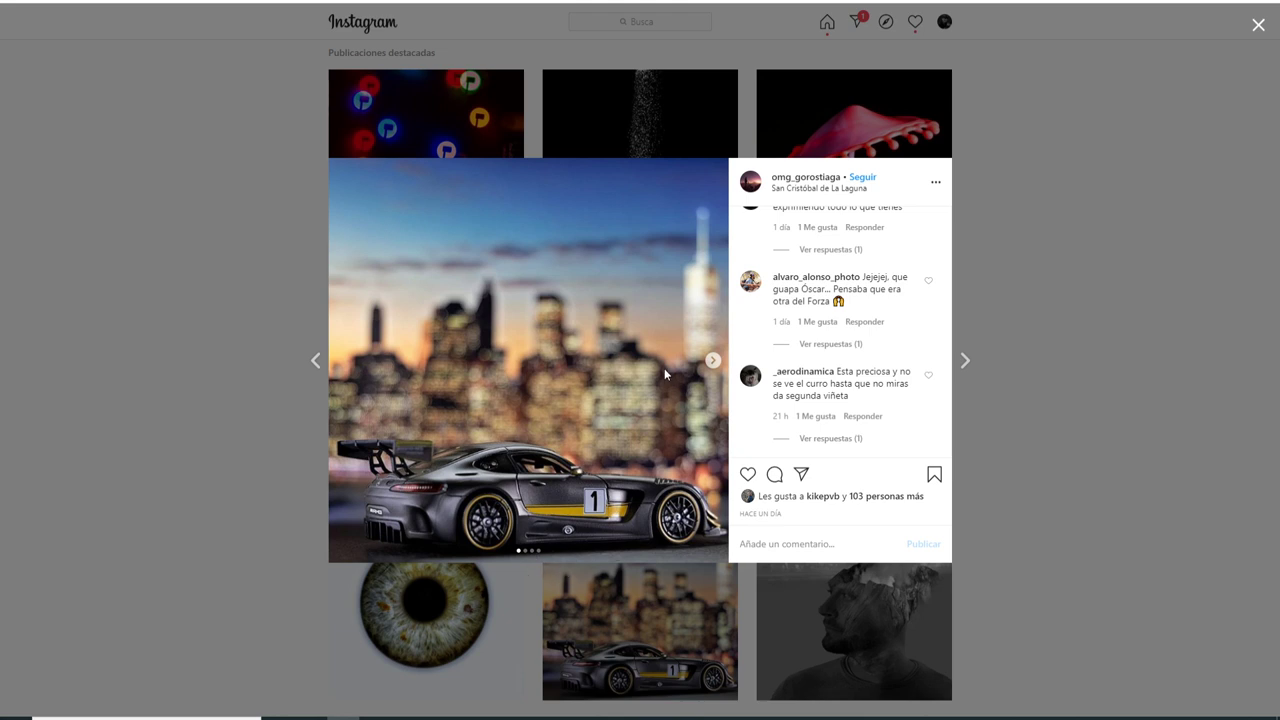
left_click(711, 361)
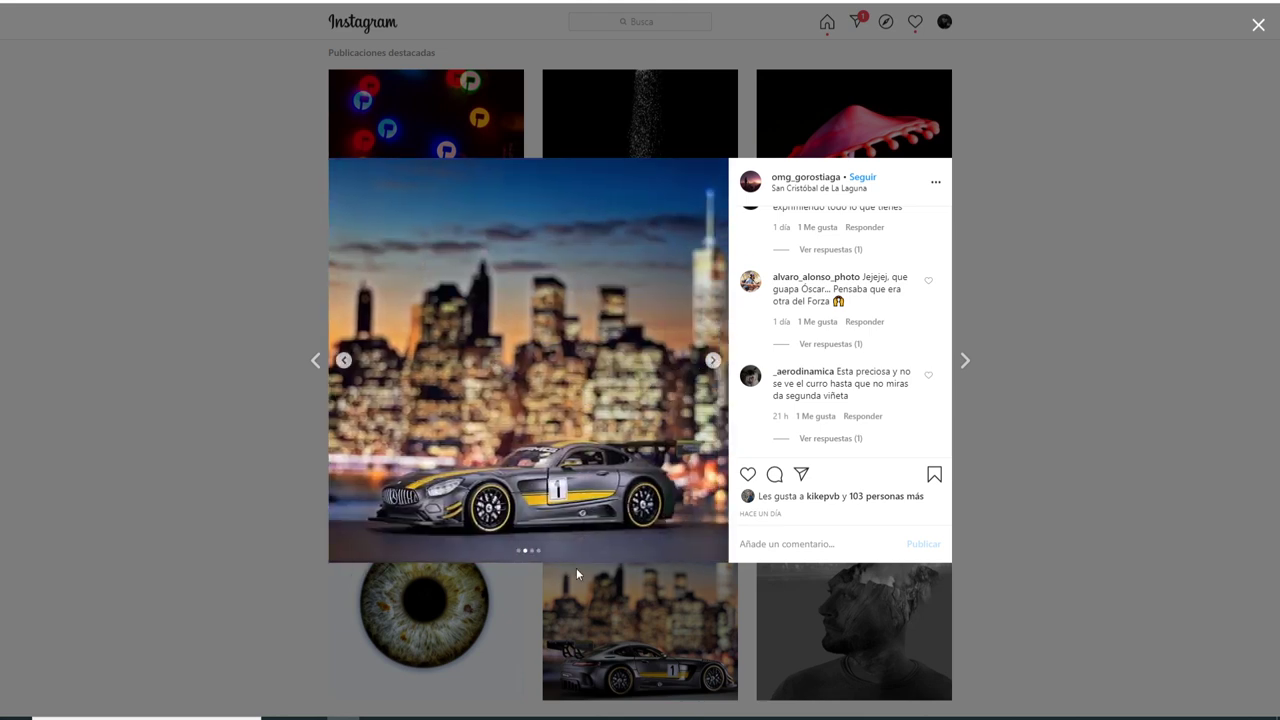
left_click(713, 362)
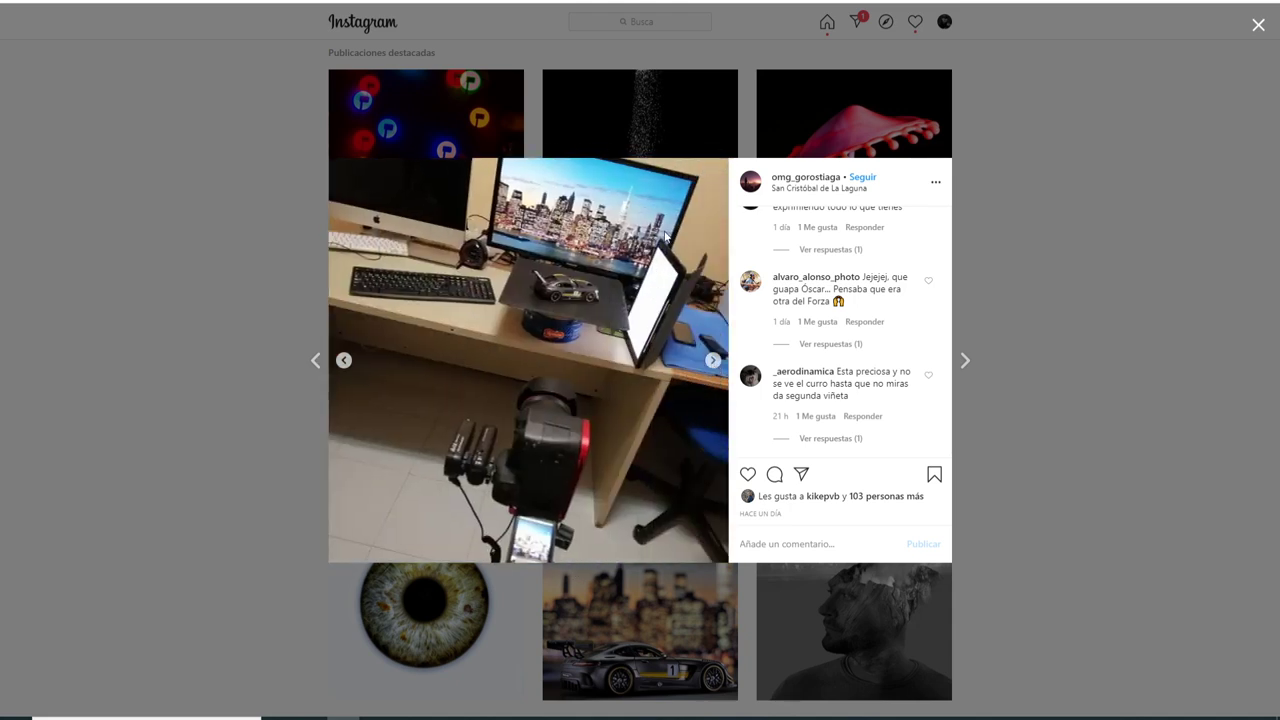
left_click(712, 362)
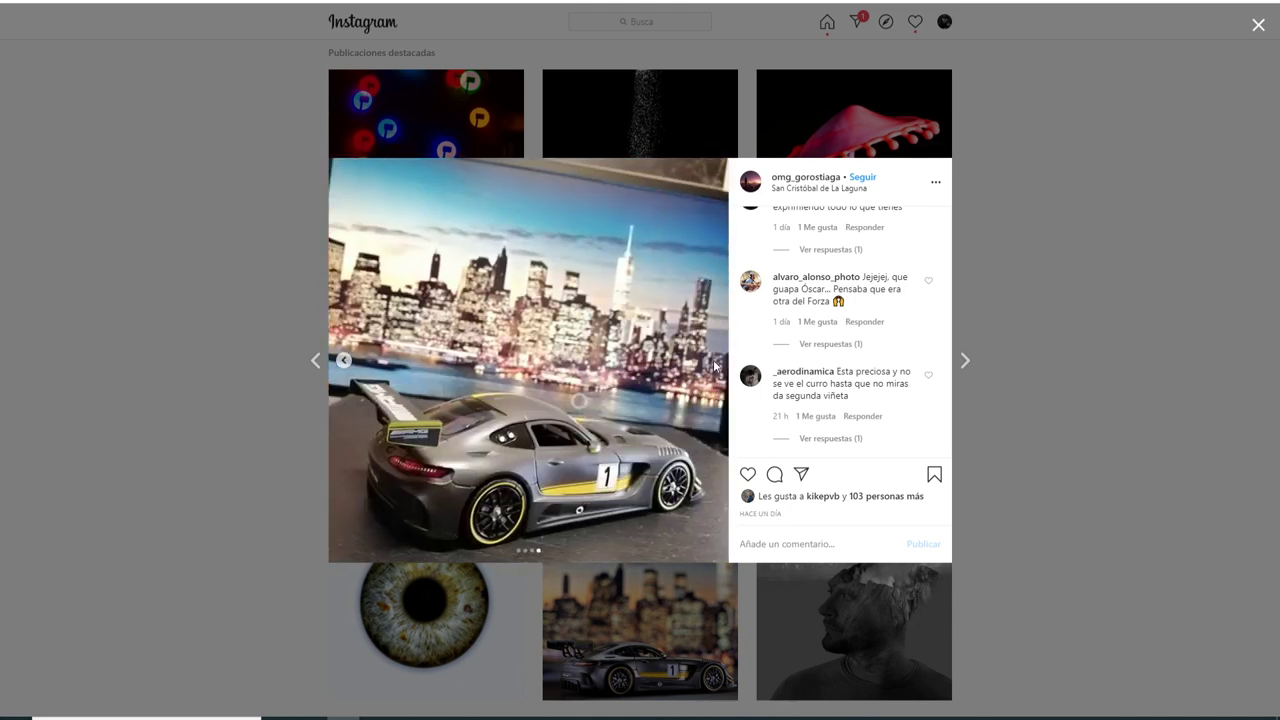
left_click(1146, 343)
scroll(929, 437, "up", 2)
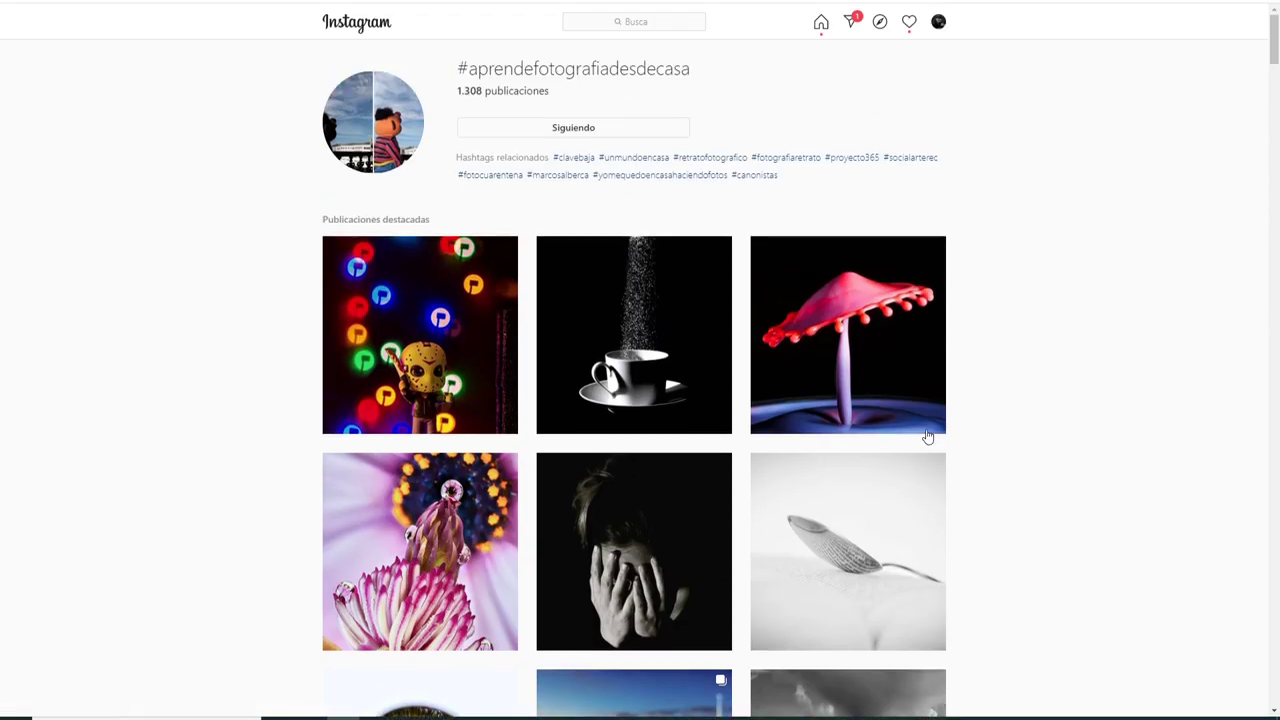
scroll(854, 434, "down", 2)
left_click(420, 308)
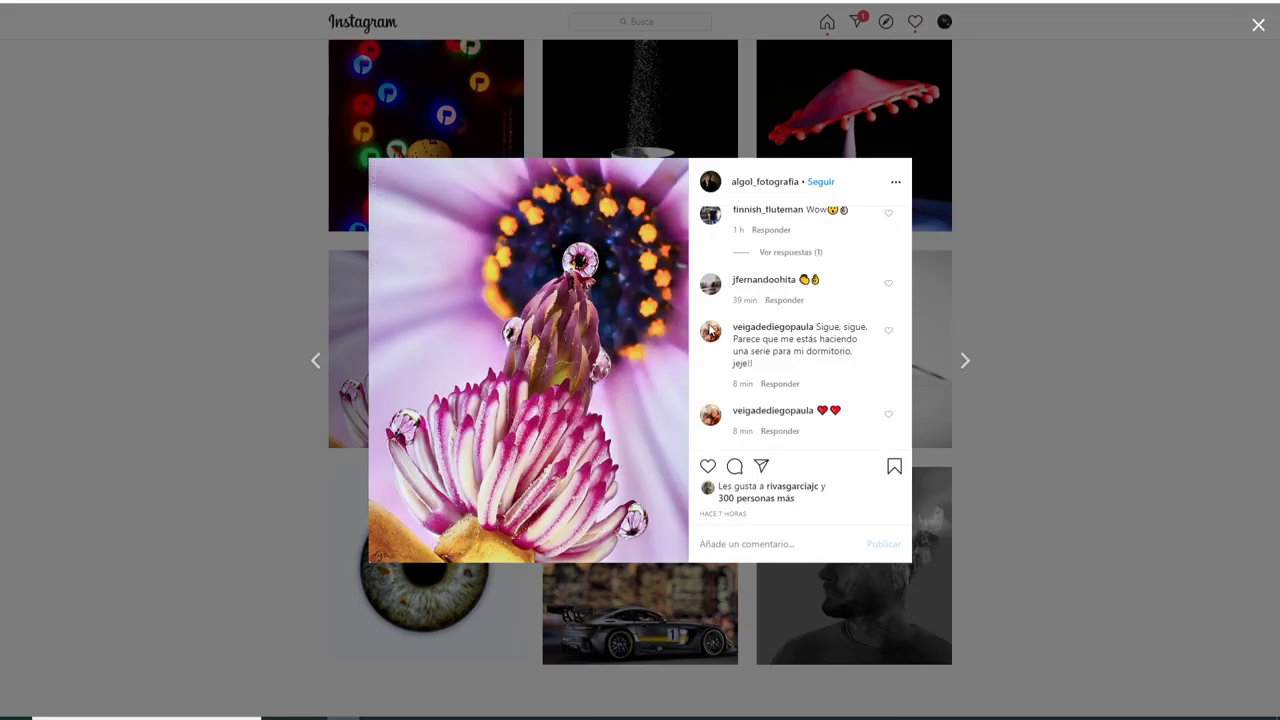
scroll(808, 276, "up", 3)
scroll(815, 279, "up", 3)
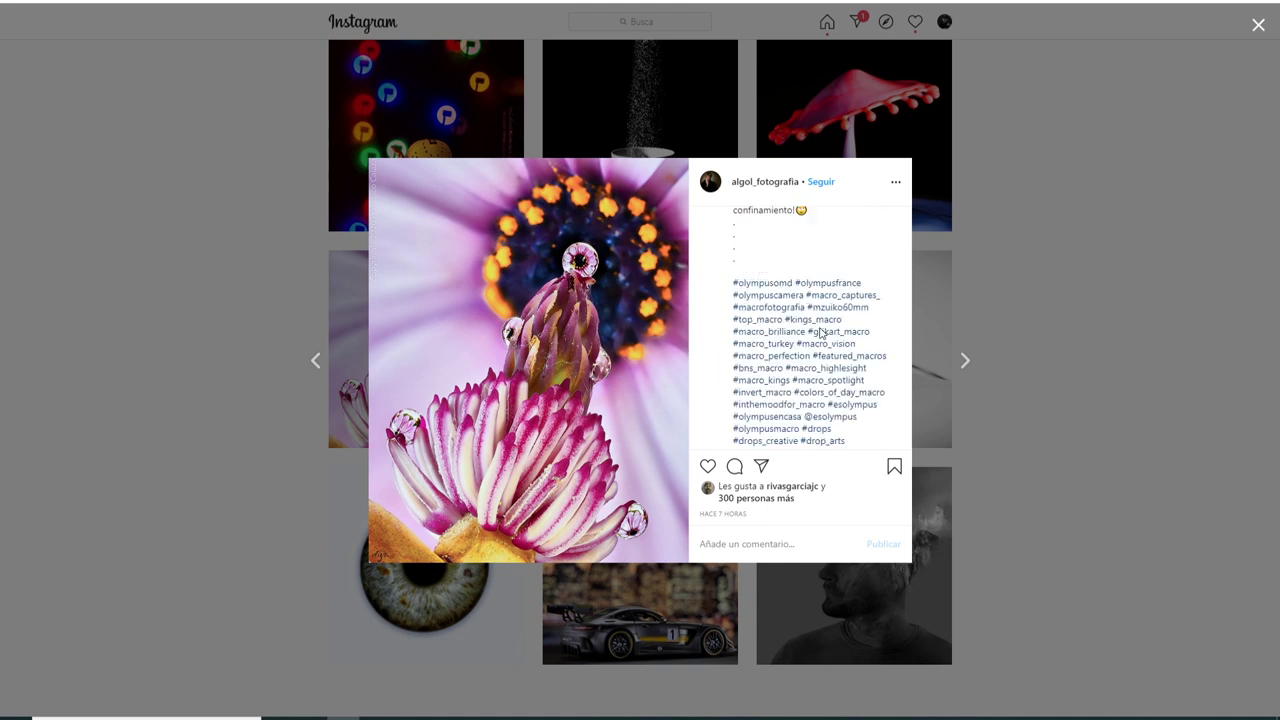
scroll(825, 282, "up", 2)
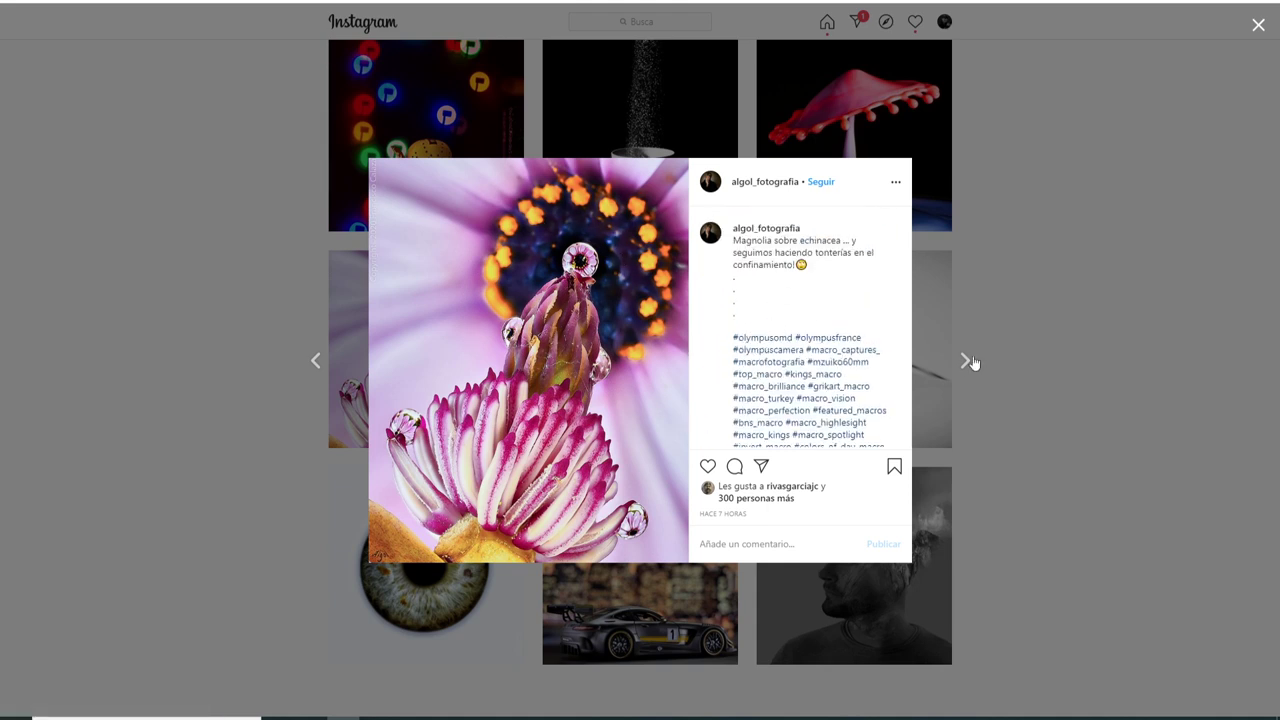
left_click(1029, 314)
left_click(446, 122)
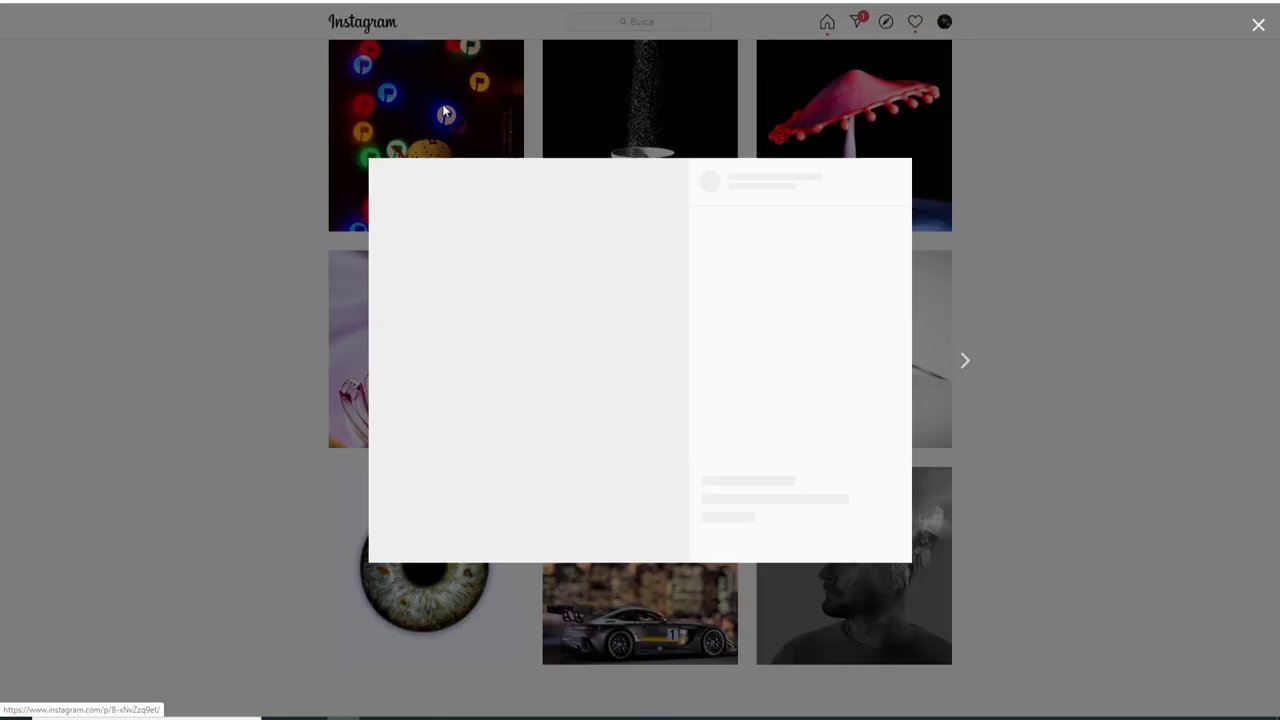
scroll(740, 290, "up", 5)
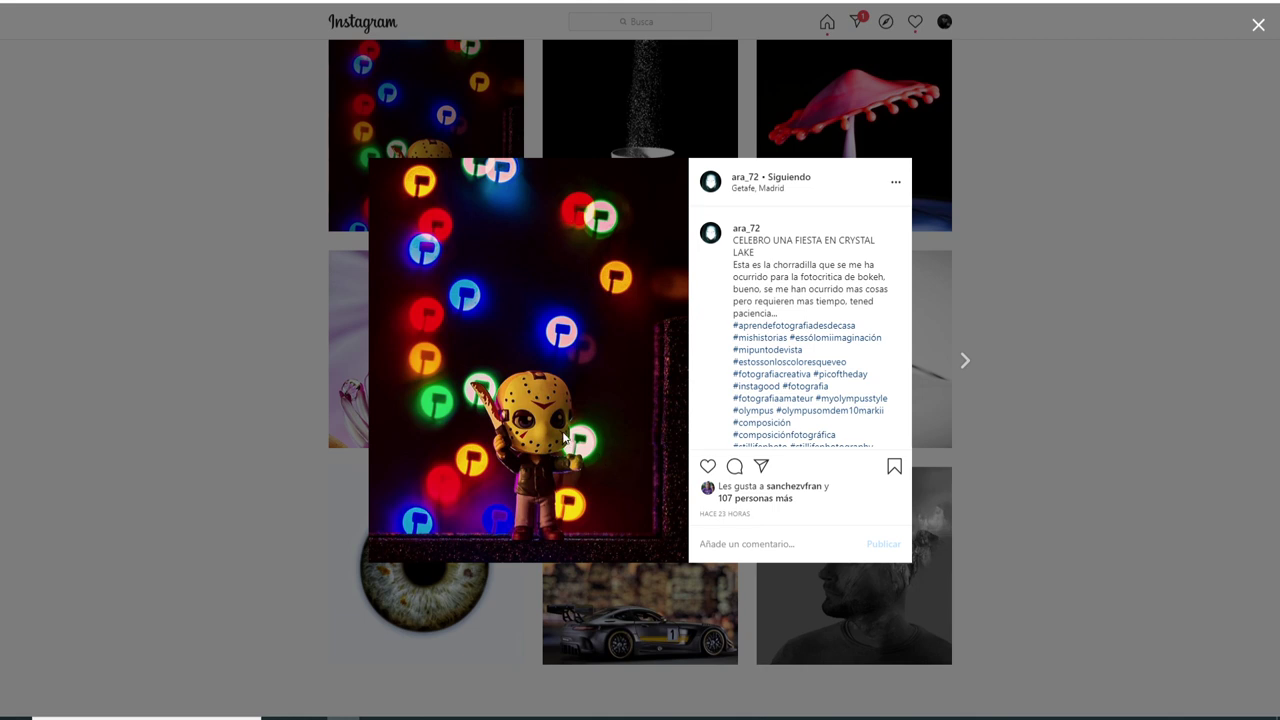
left_click(1050, 460)
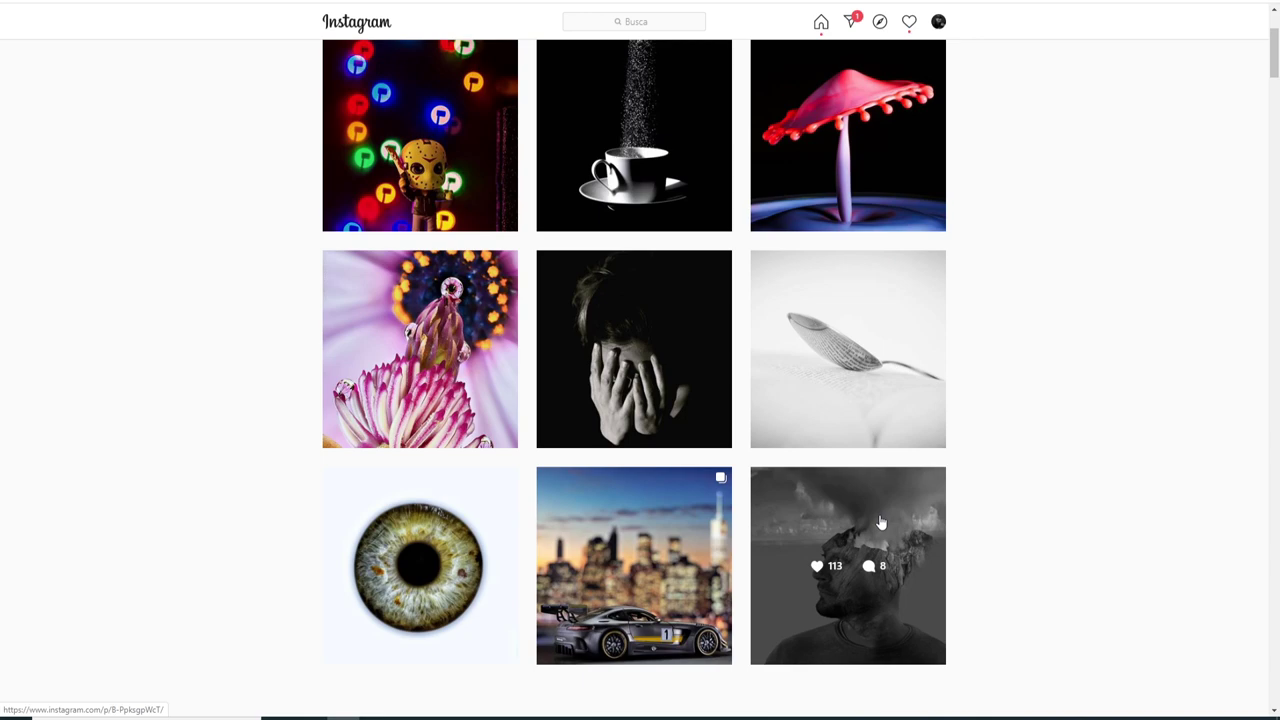
scroll(881, 522, "down", 5)
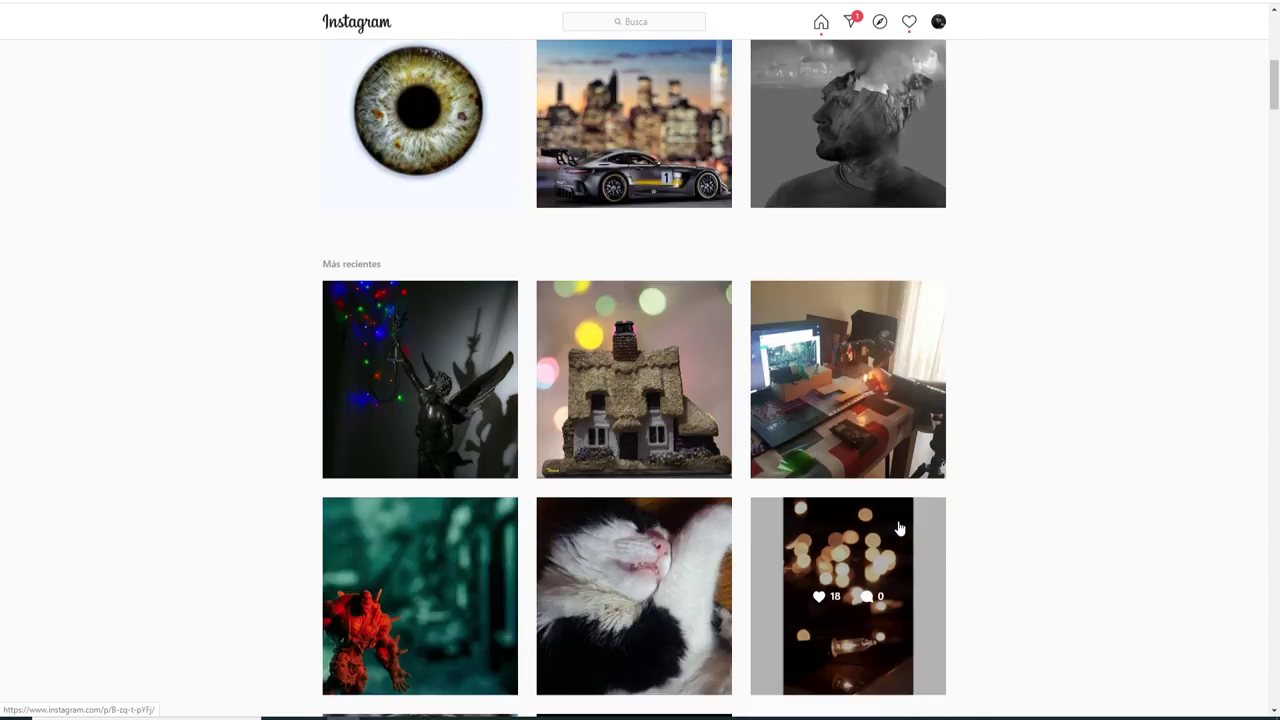
scroll(850, 515, "down", 2)
scroll(780, 500, "up", 5)
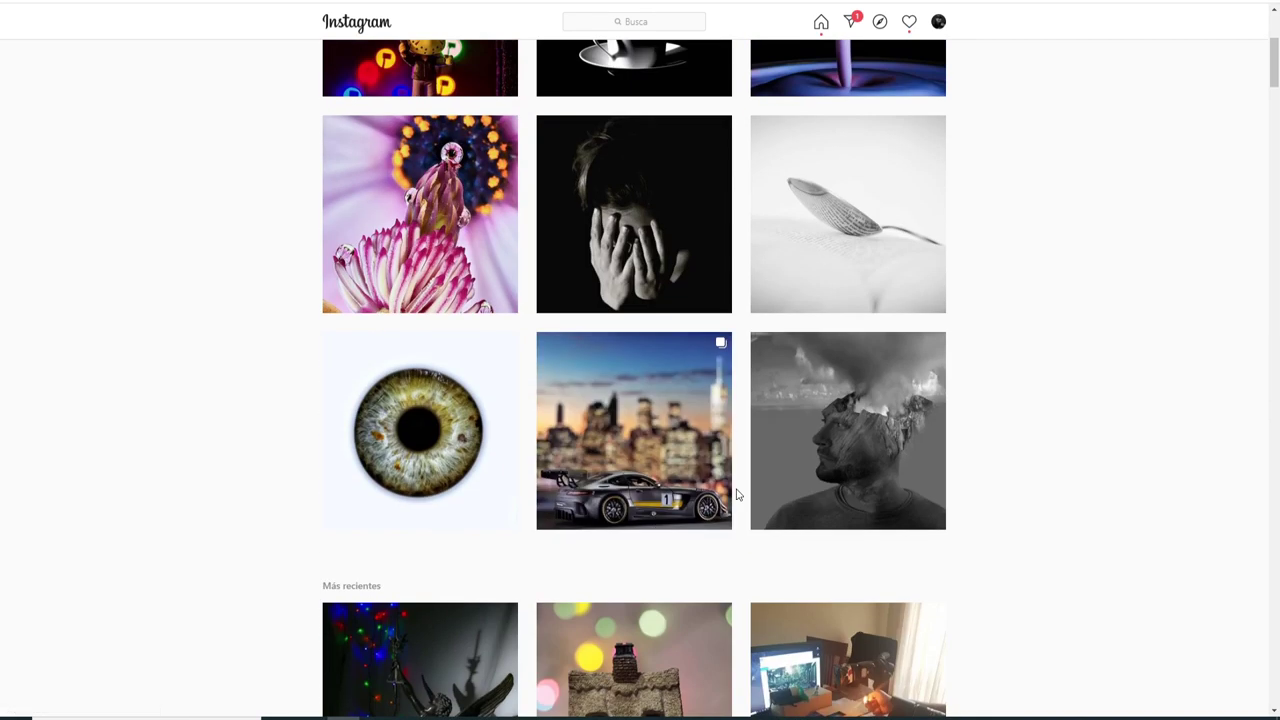
scroll(737, 494, "up", 4)
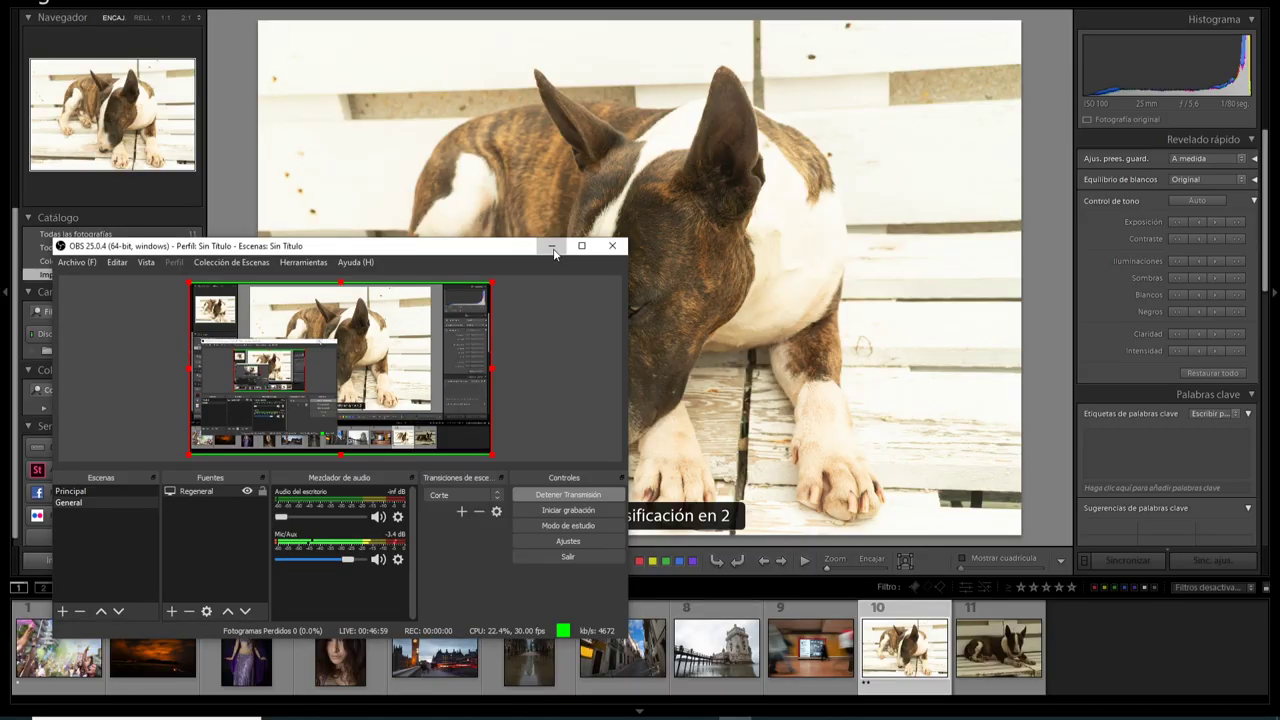
Hide OBS and bring the bull terrier photo DSC04808.ARW into Develop.
left_click(552, 247)
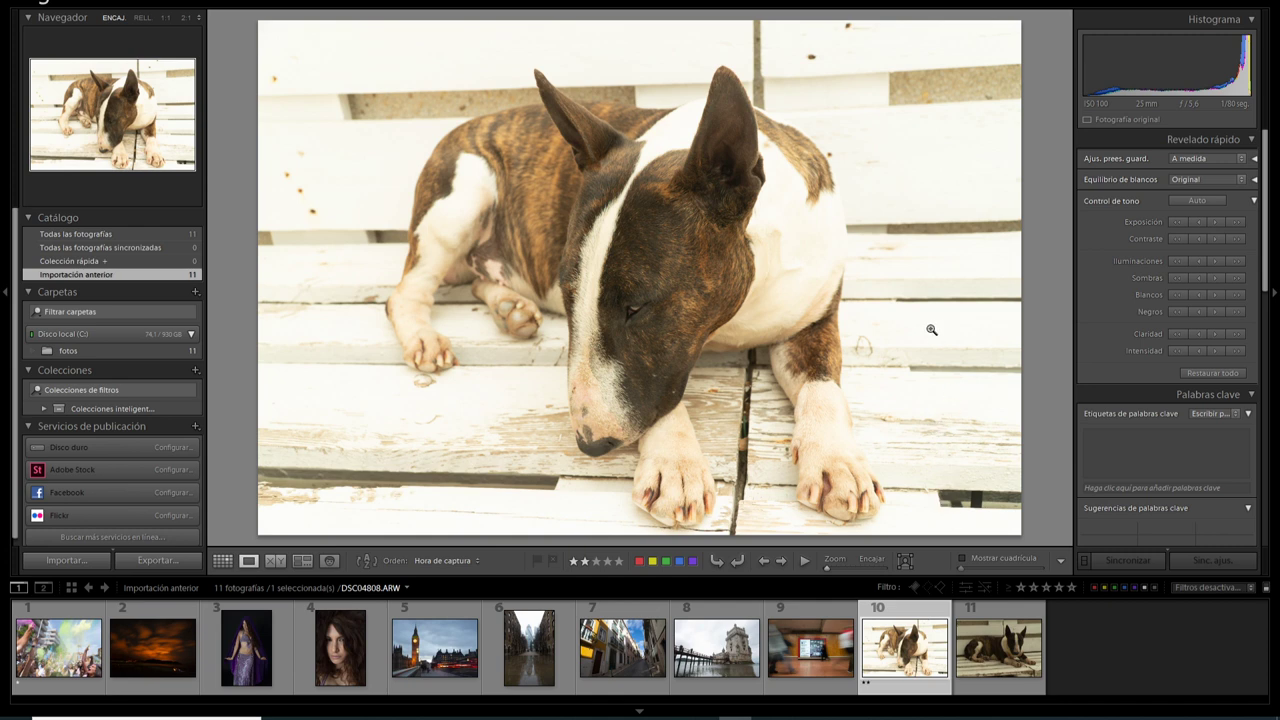
key("d")
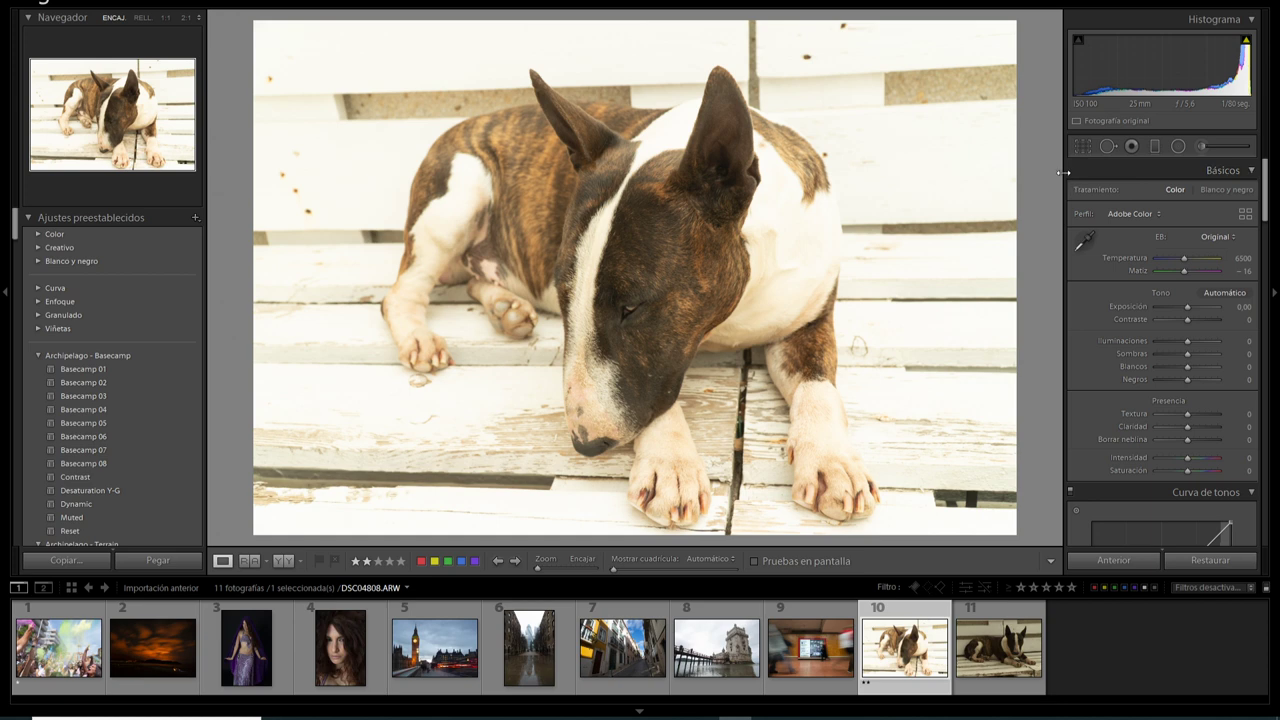
mouse_move(435, 648)
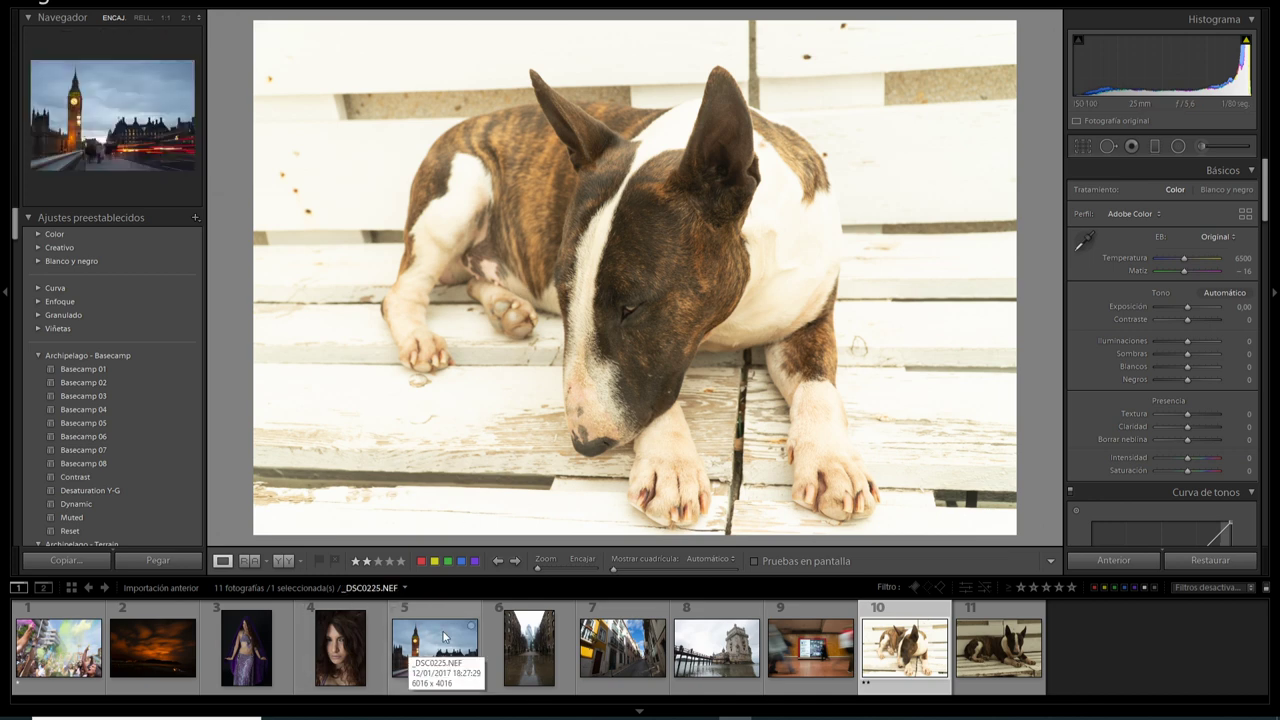
left_click(178, 662)
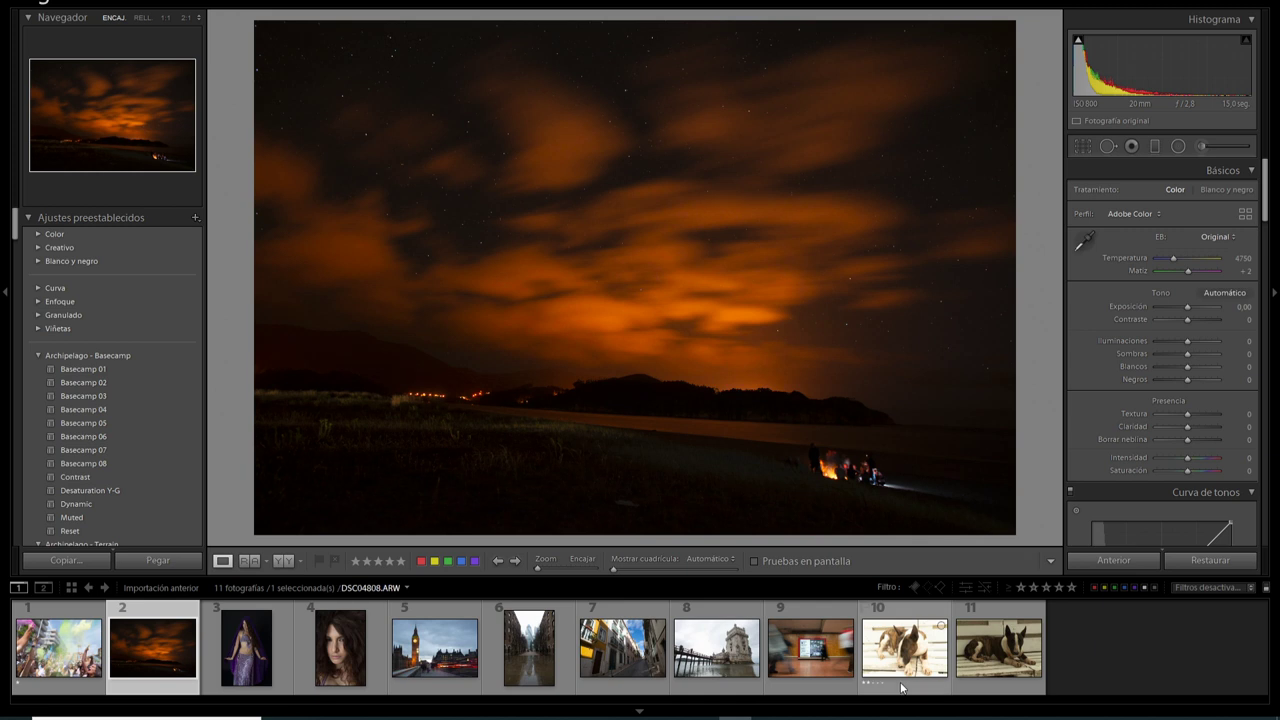
left_click(897, 667)
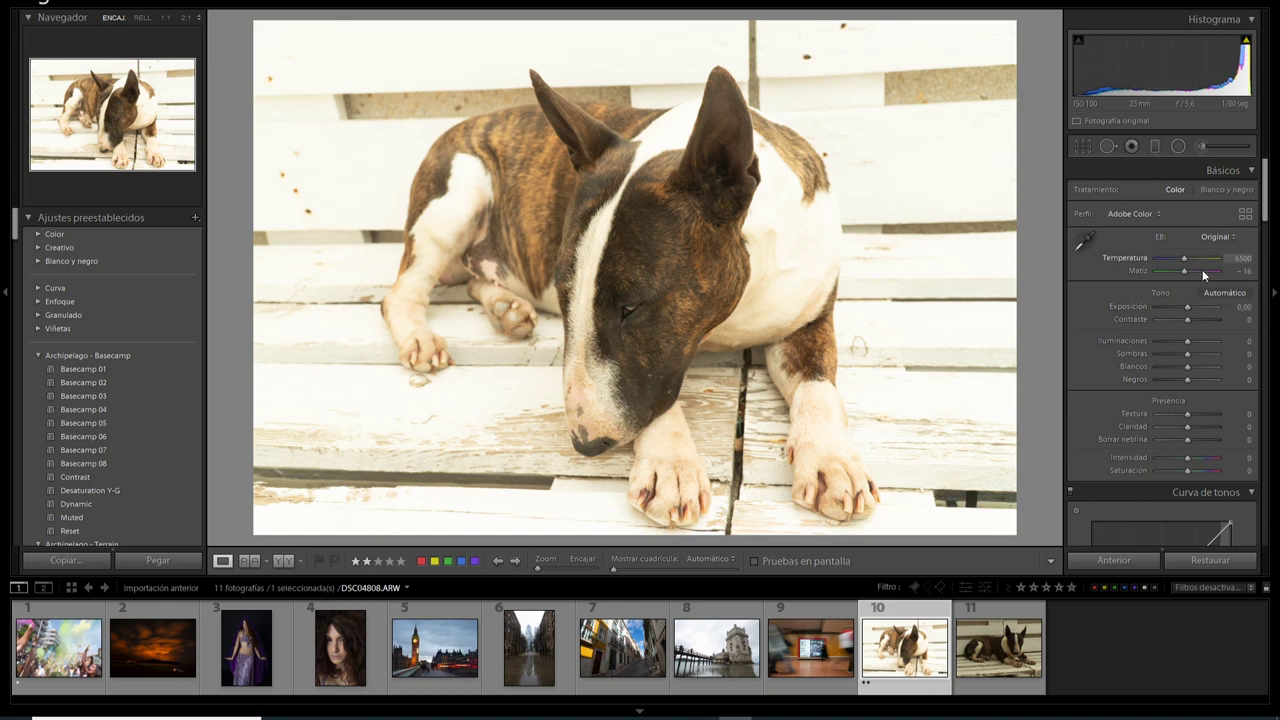
left_click_drag(1187, 307, 1181, 307)
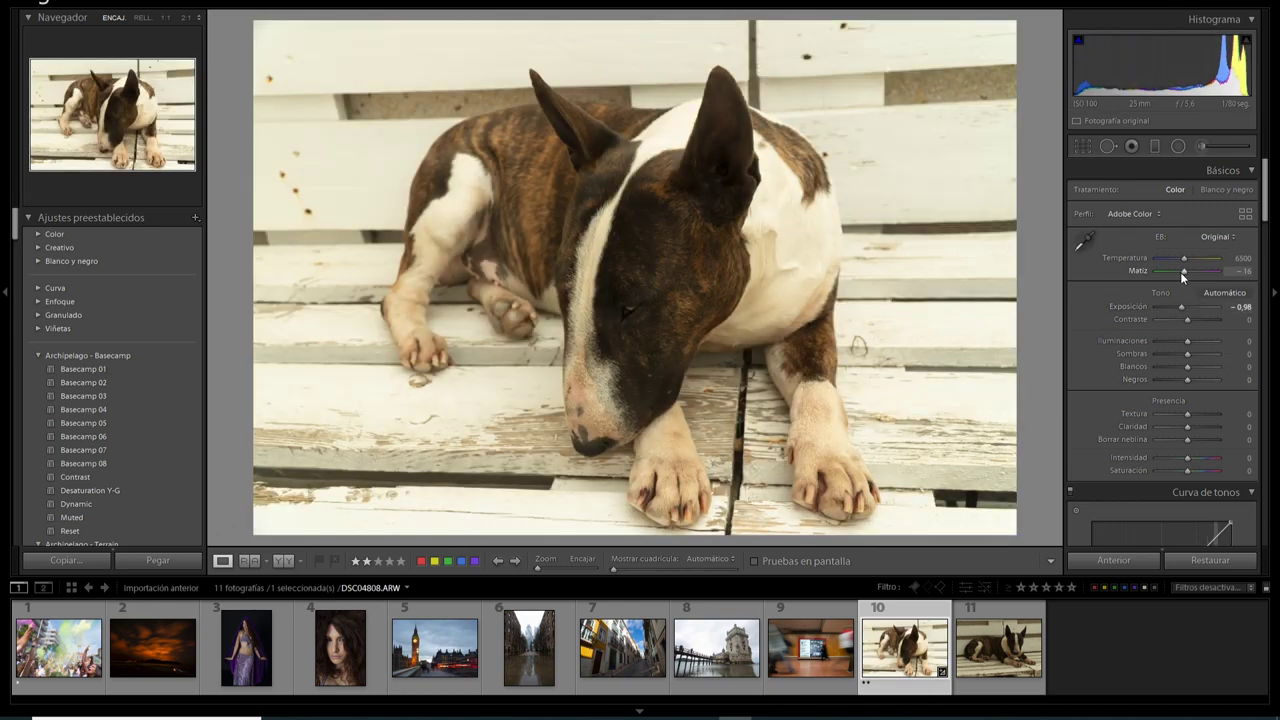
left_click(1184, 306)
mouse_move(1185, 307)
left_mouse_down()
mouse_move(1201, 307)
mouse_move(1170, 303)
mouse_move(1190, 306)
left_mouse_up()
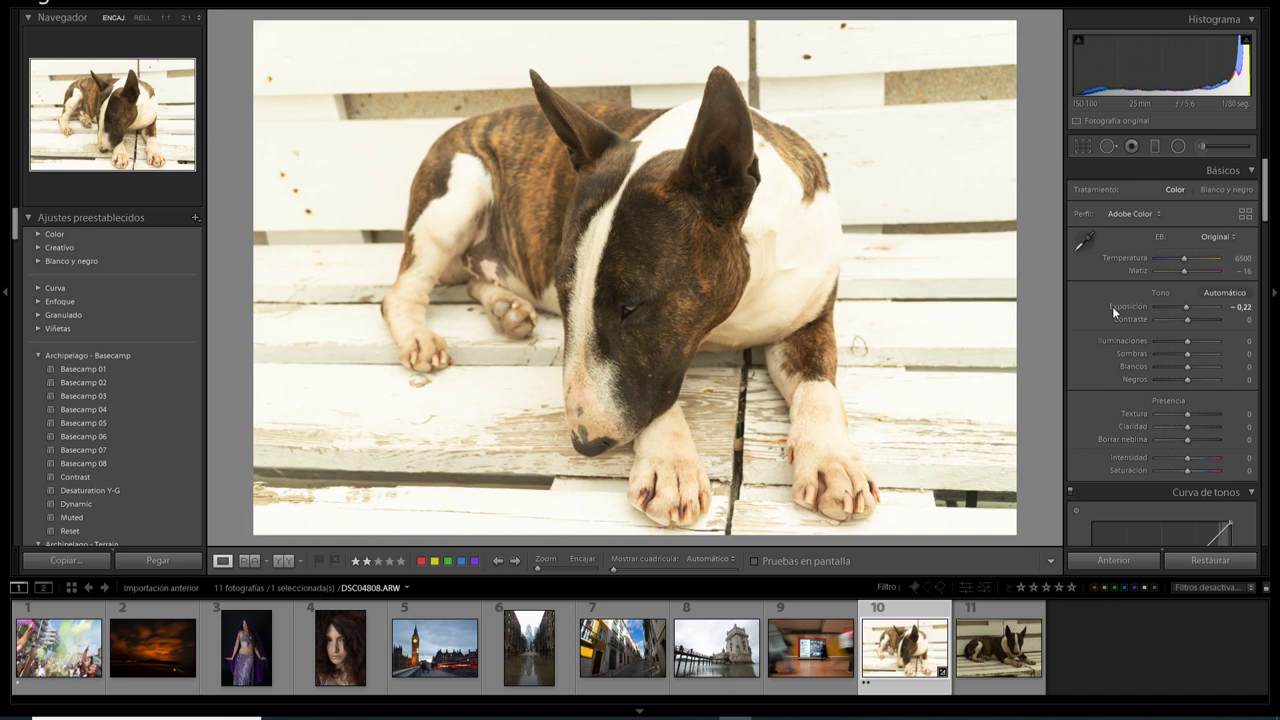
double_click(1114, 311)
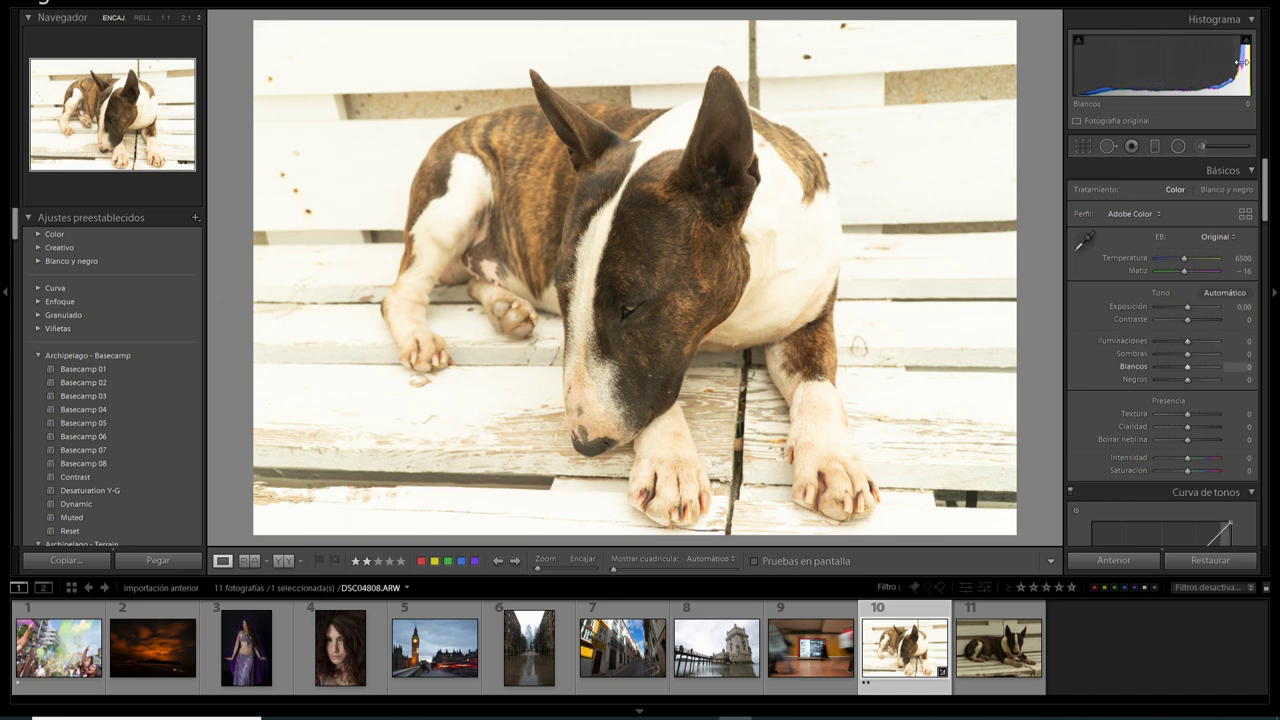
Set _DSC1834.NEF to Exposure +1.09, Highlights -72, Whites -50, comparing in Before/After view.
left_click(610, 668)
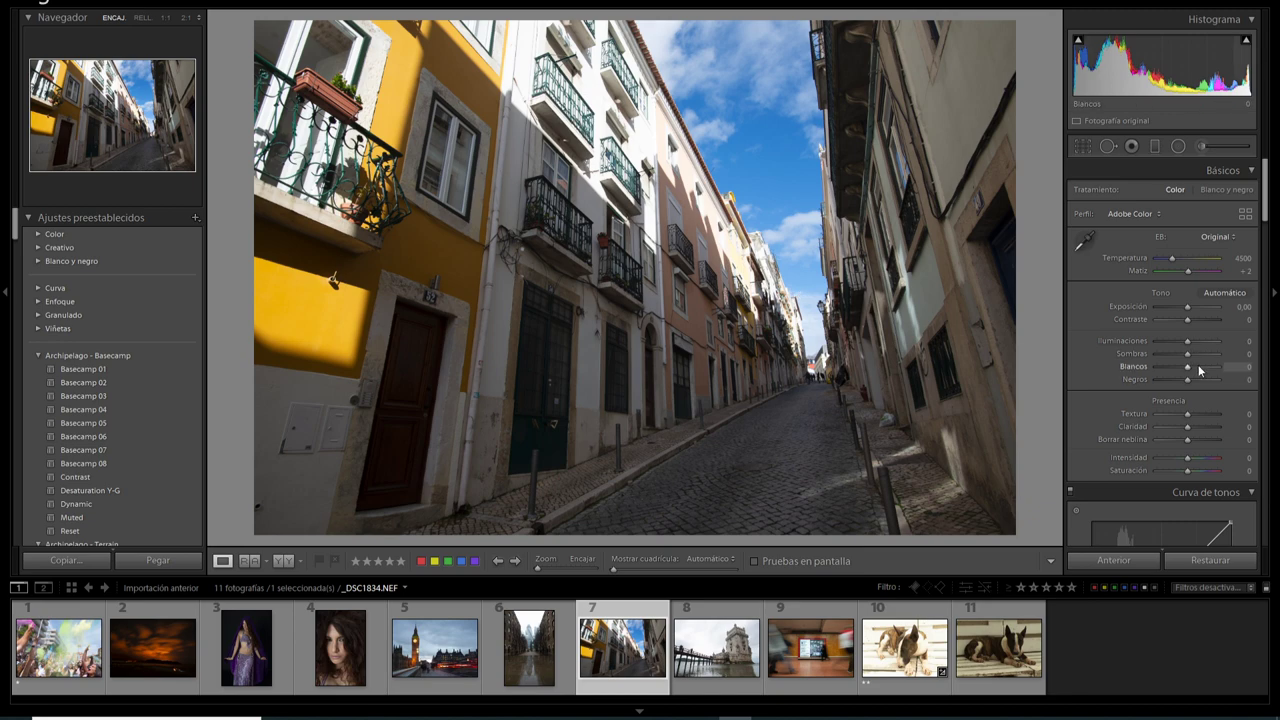
left_click_drag(1188, 366, 1234, 354)
double_click(1129, 367)
double_click(1131, 353)
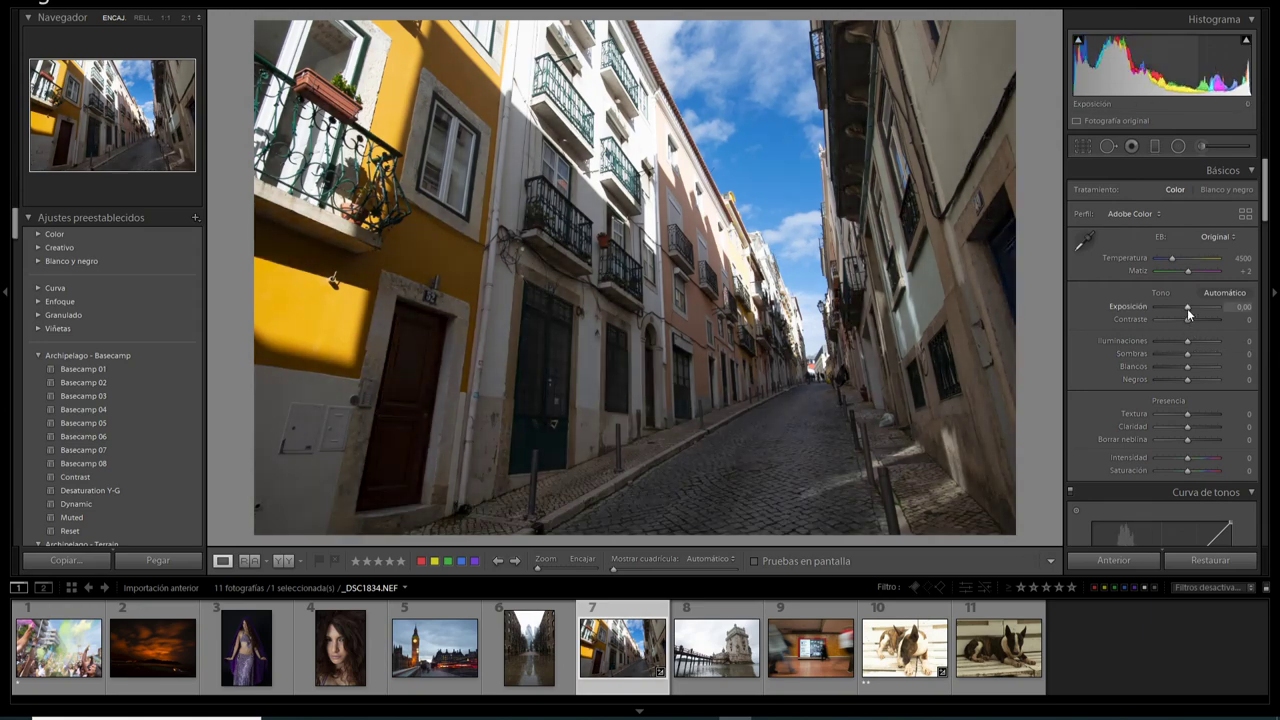
left_click_drag(1187, 308, 1192, 308)
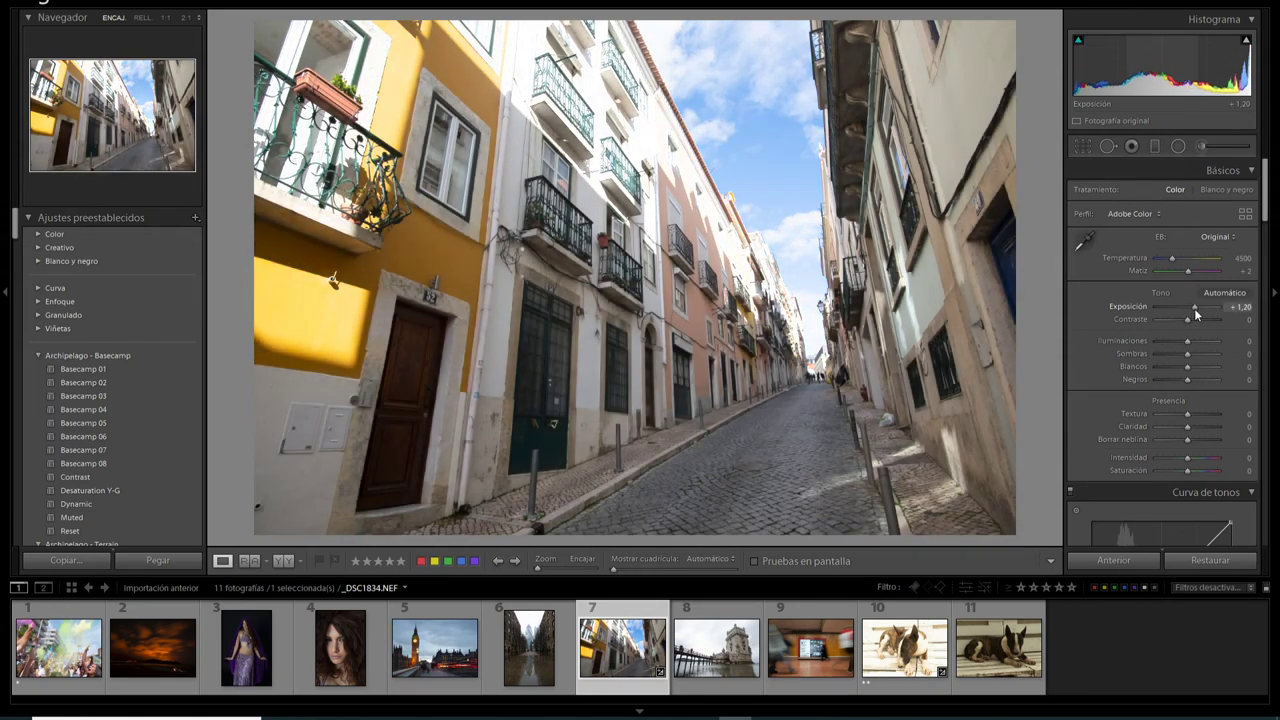
double_click(1194, 308)
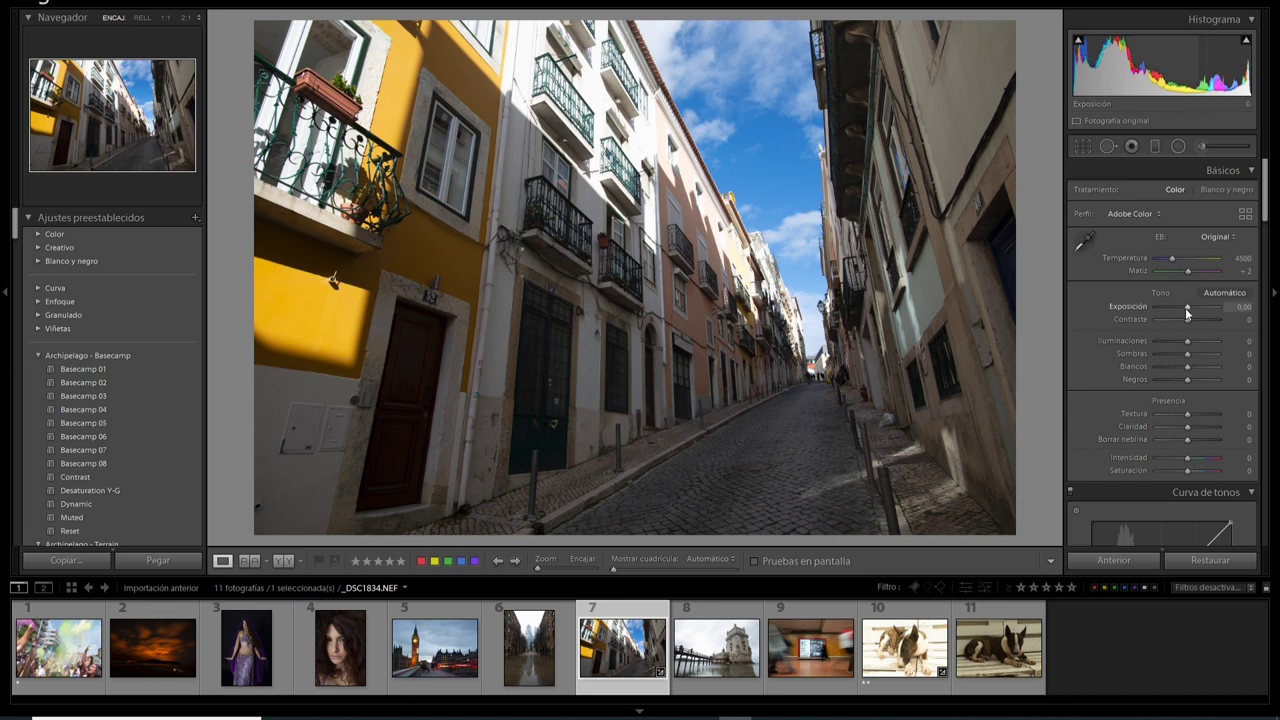
mouse_move(1185, 308)
left_mouse_down()
mouse_move(1183, 340)
mouse_move(1165, 339)
mouse_move(1172, 365)
left_mouse_up()
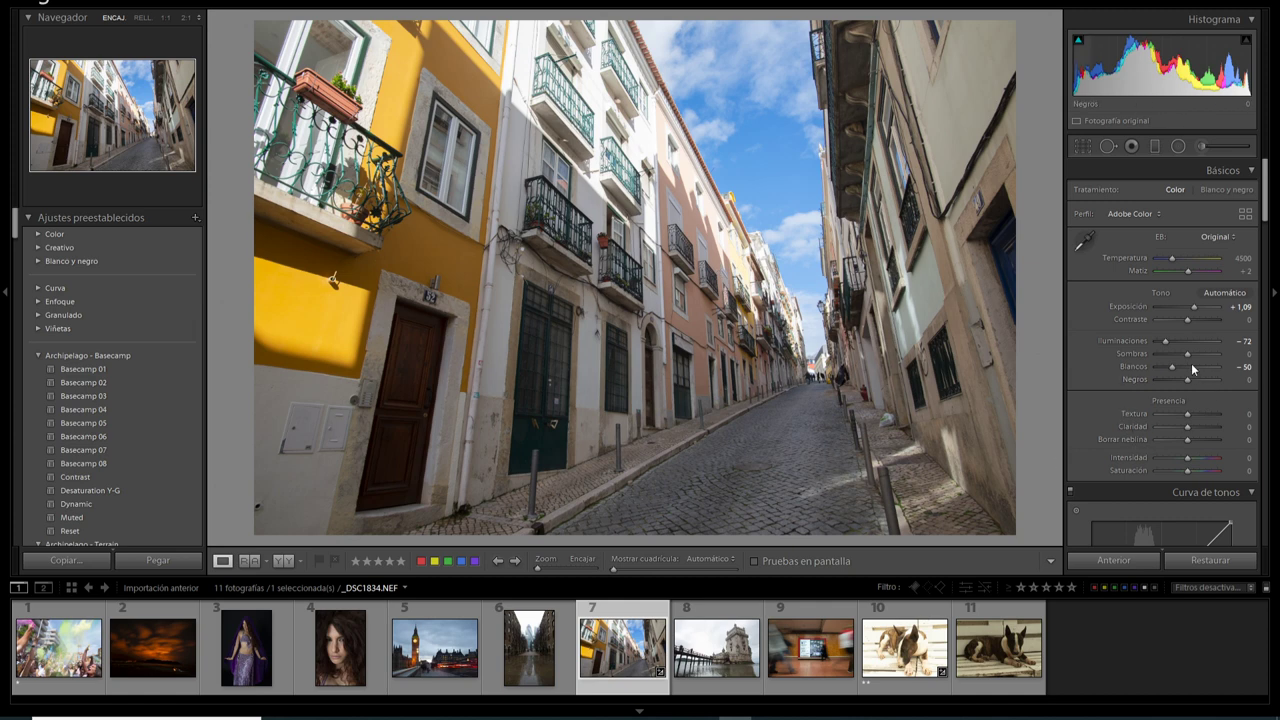
left_click(283, 561)
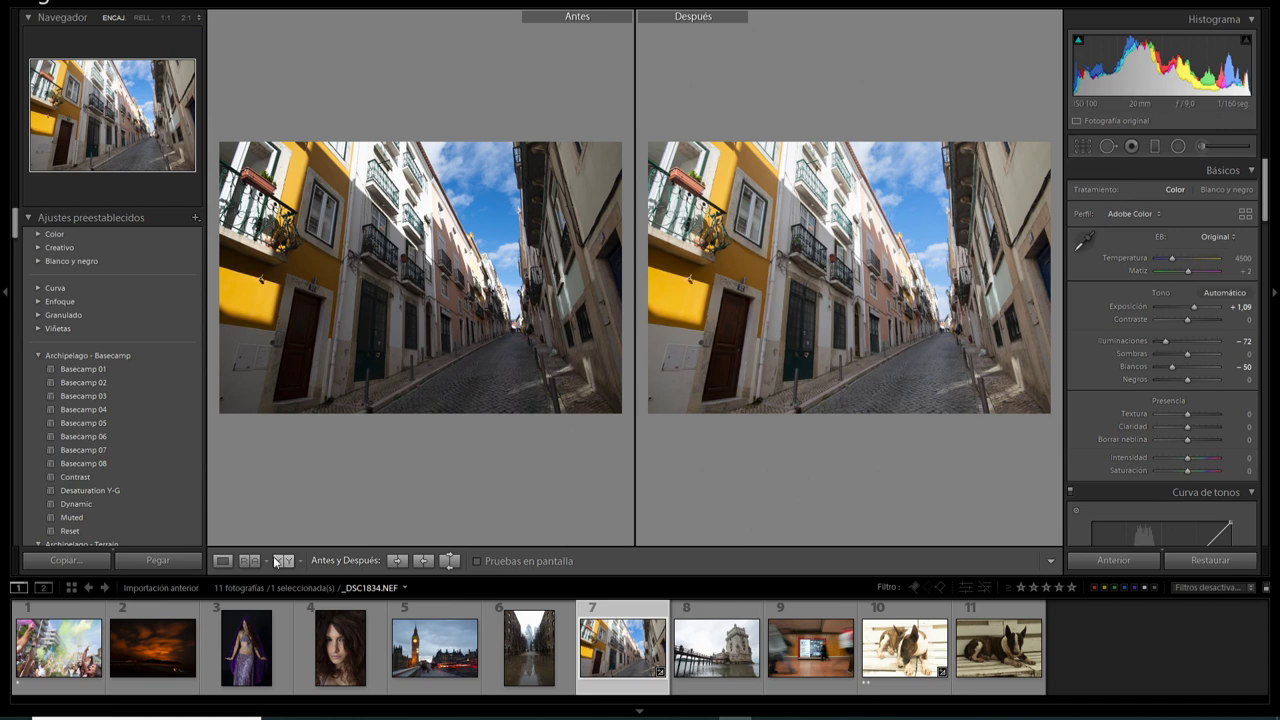
left_click(222, 561)
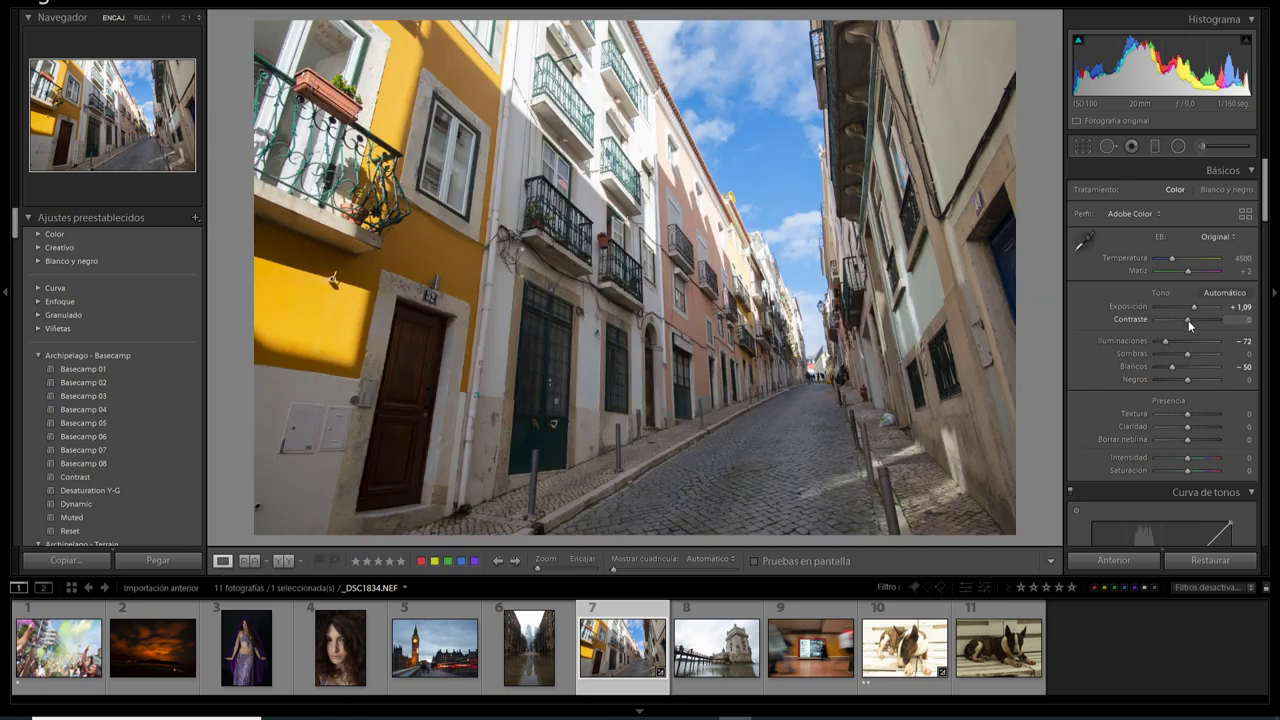
Reset the street photo's highlights and whites to zero and nudge exposure down.
double_click(1132, 343)
double_click(1134, 365)
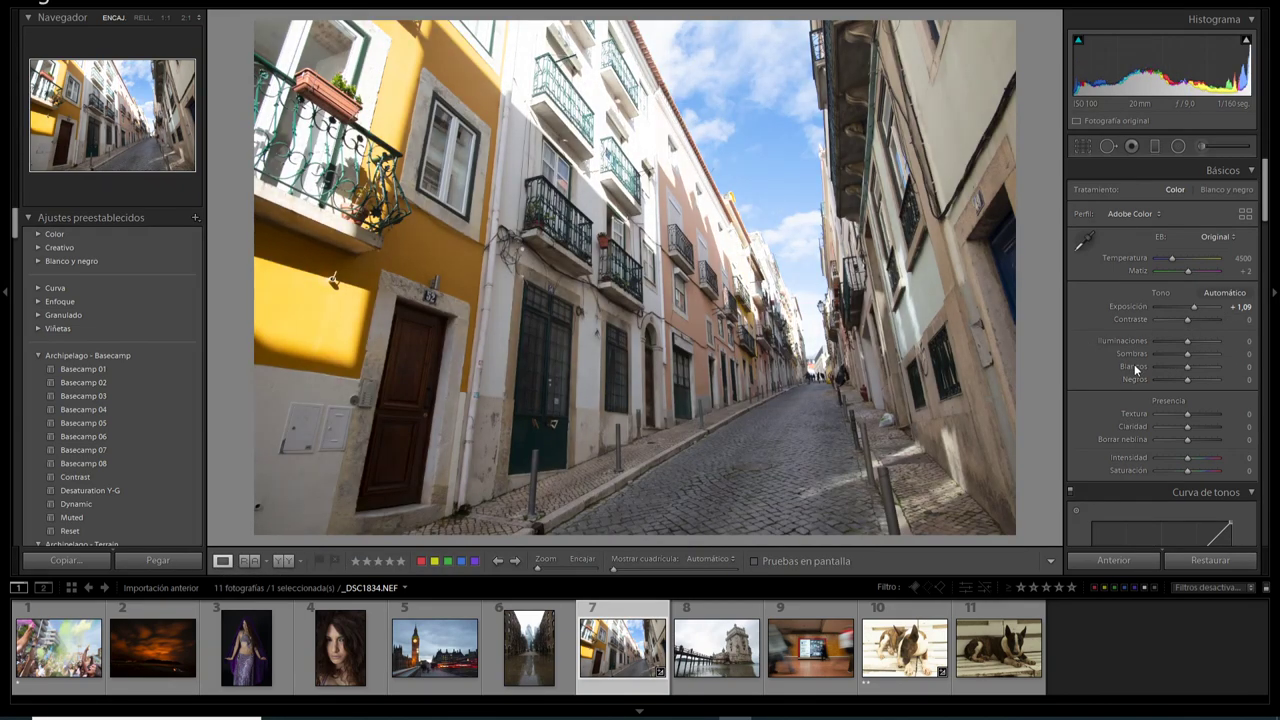
left_click_drag(1194, 308, 1192, 307)
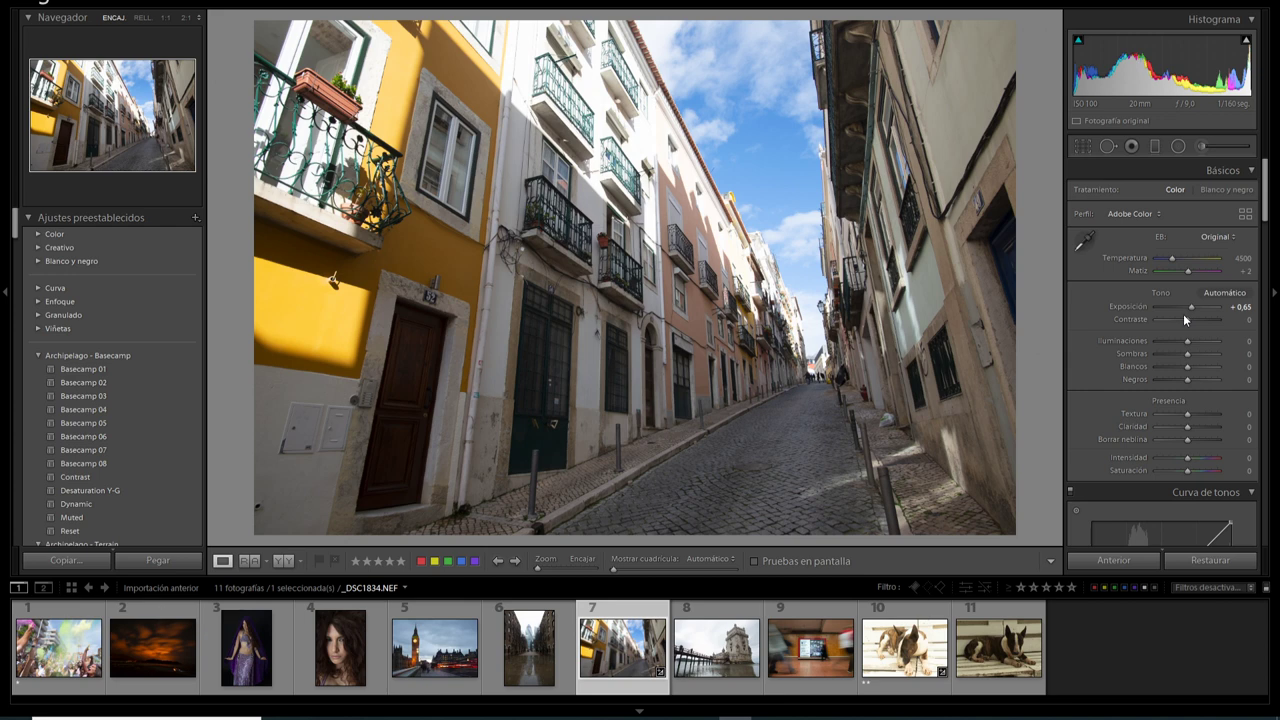
Test exposure with highlight clipping shown, reset exposure to zero, then open the belly-dancer portrait.
left_click(1245, 40)
left_click_drag(1192, 308, 1204, 307)
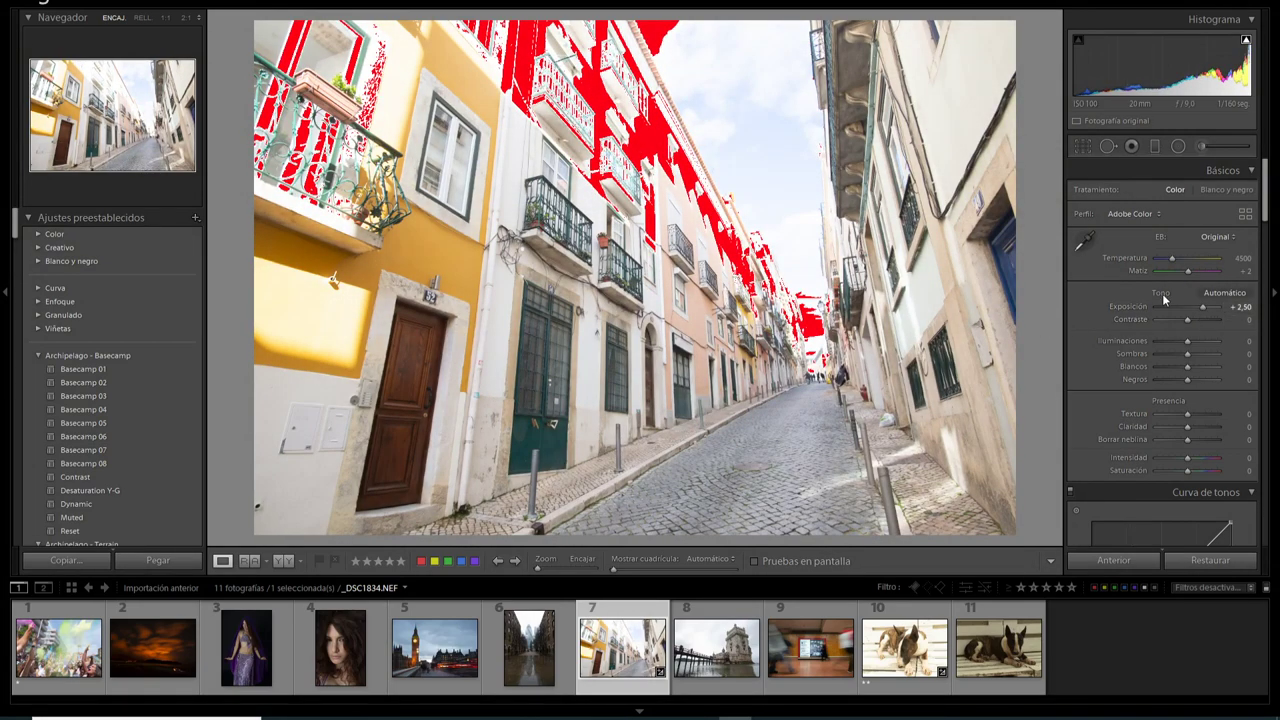
double_click(1129, 308)
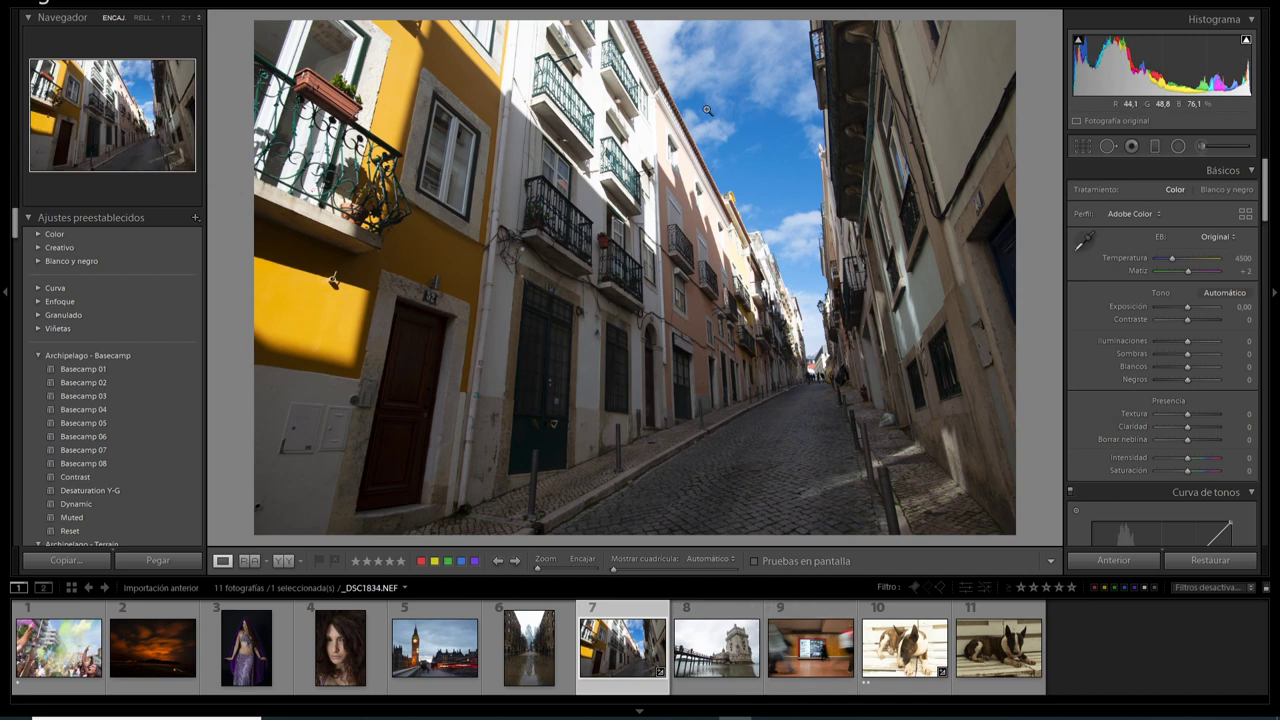
left_click(280, 663)
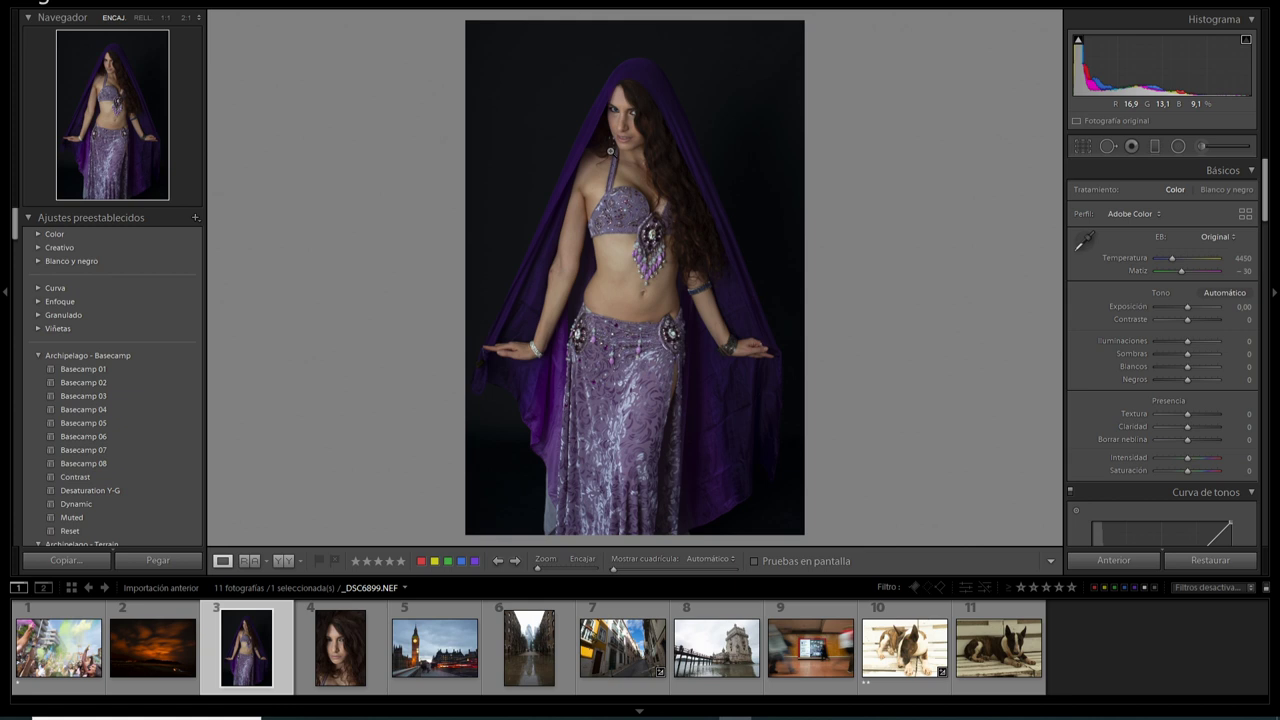
Give the portrait Exposure +1.41 and Highlights -54, and compare it Before/After.
mouse_move(1187, 307)
left_mouse_down()
mouse_move(1178, 342)
mouse_move(1197, 314)
left_mouse_up()
double_click(1185, 308)
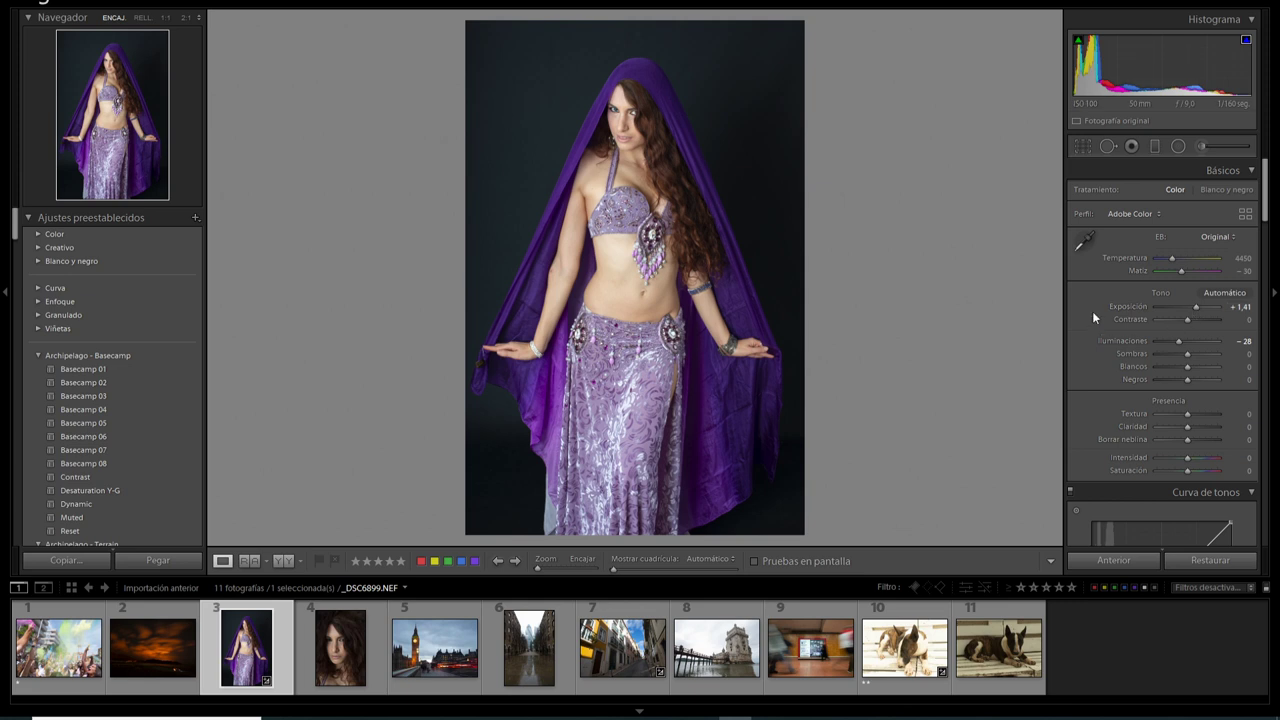
left_click_drag(1179, 342, 1172, 342)
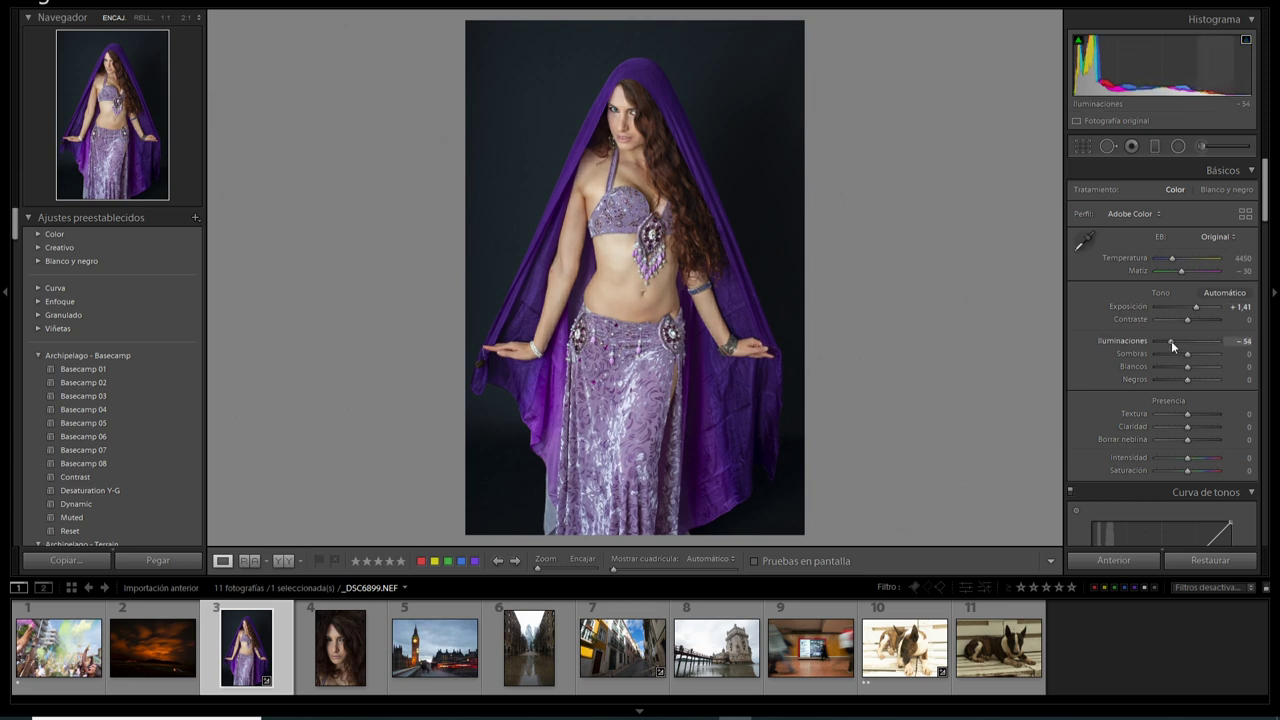
left_click(283, 561)
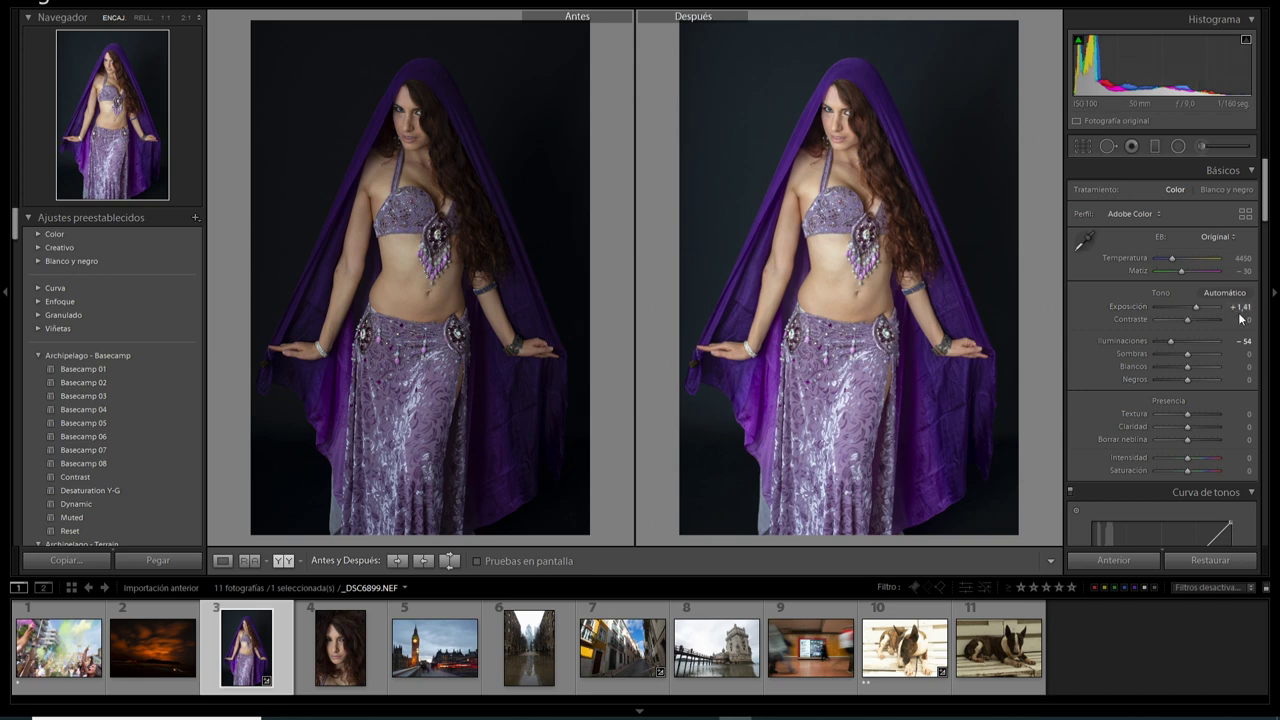
Reset the portrait's highlights and exposure to zero, then test brighter exposure and reset it.
double_click(1135, 341)
double_click(1136, 307)
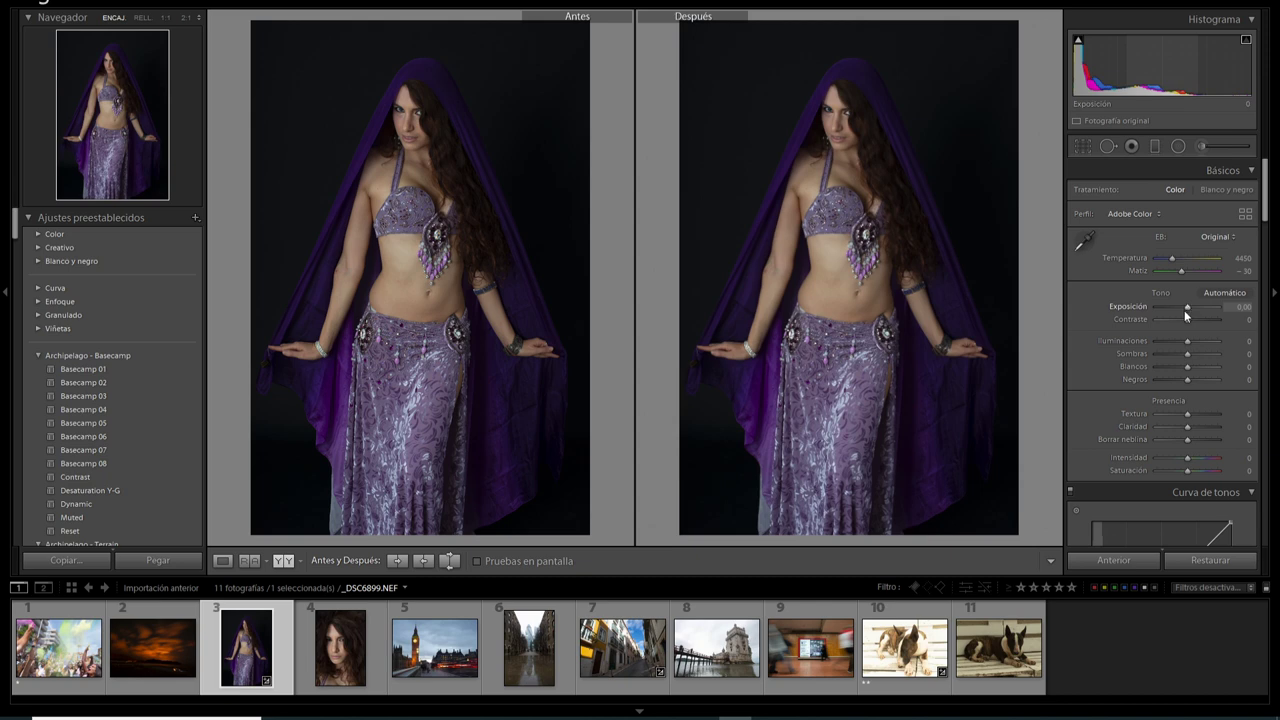
left_click_drag(1187, 311, 1200, 305)
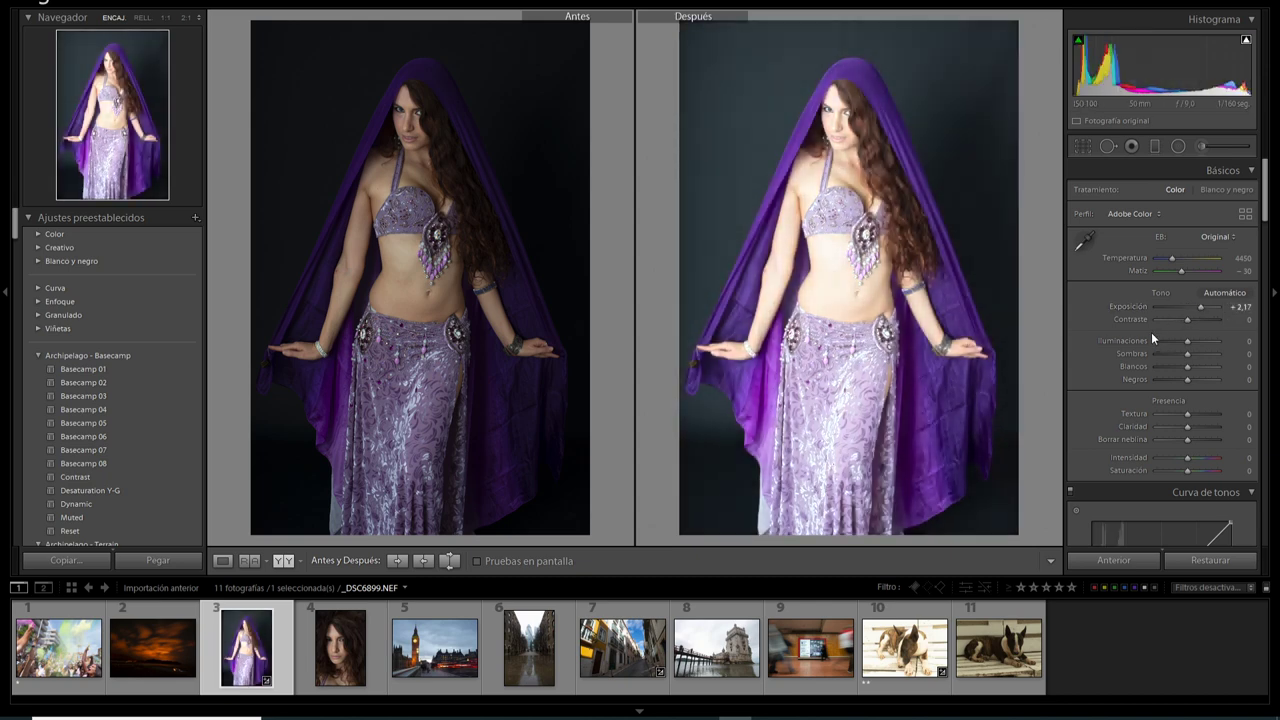
double_click(1138, 305)
Try a slight exposure raise, reset it to zero, and open the bull terrier photo DSC04808.ARW.
left_click_drag(1193, 306, 1187, 307)
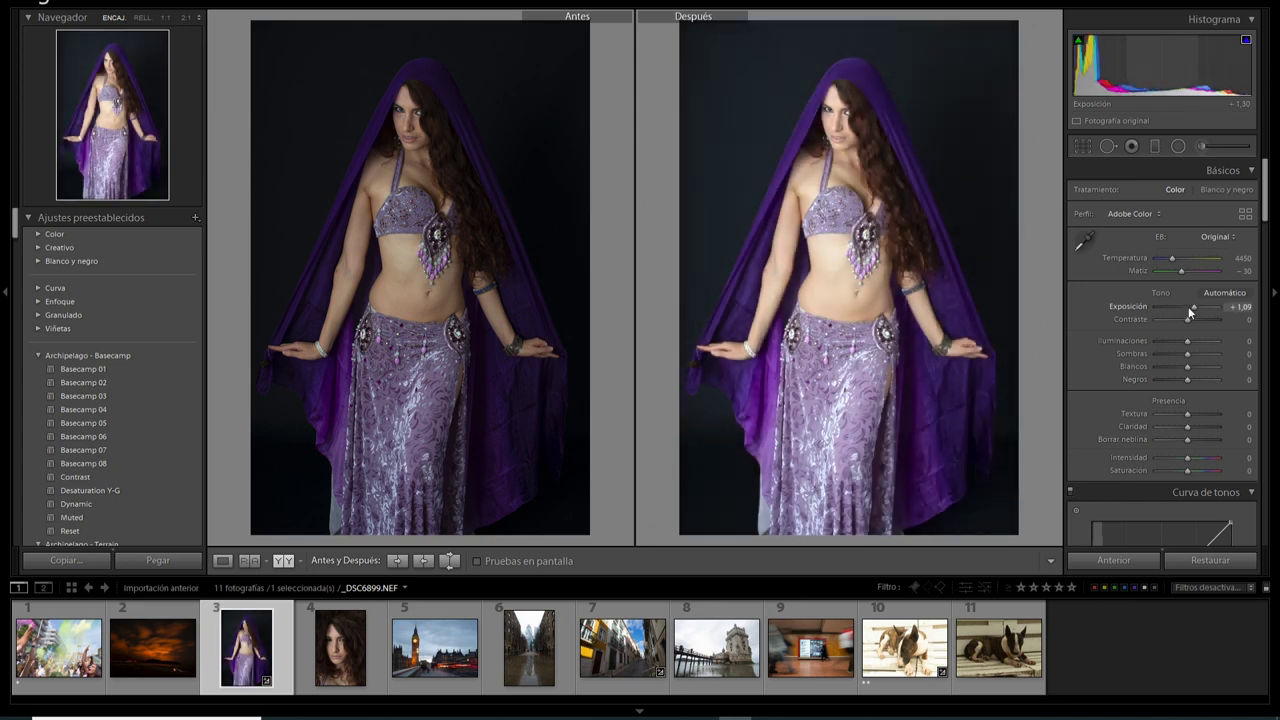
double_click(1137, 306)
left_click(904, 648)
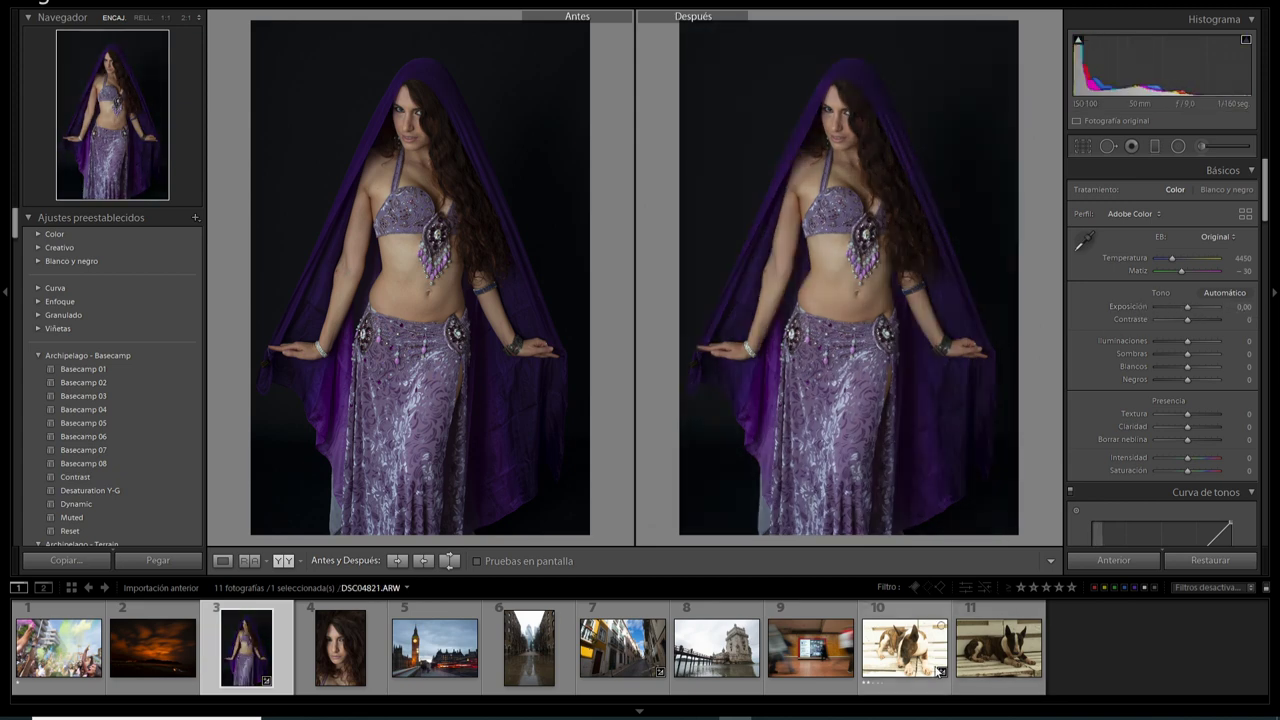
left_click(221, 563)
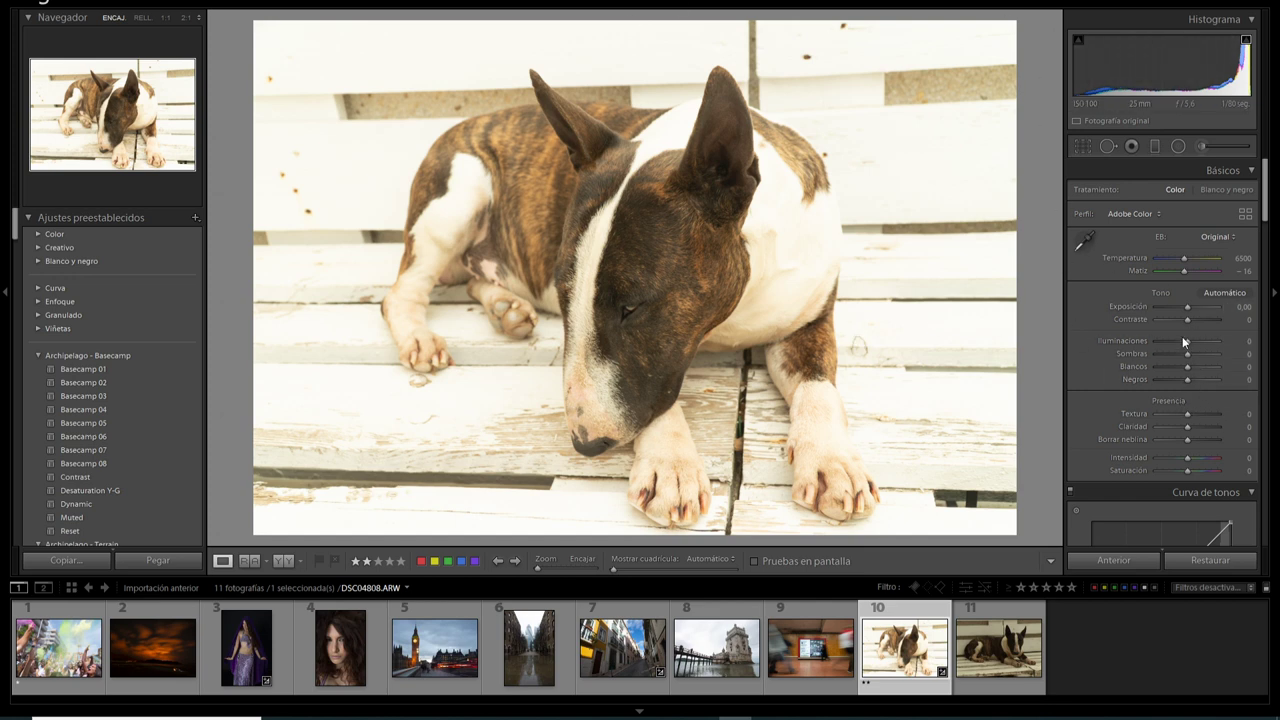
Set the dog photo's highlights to -70, shadows to +28 and temperature to a yellow 50000.
left_click_drag(1182, 341, 1184, 307)
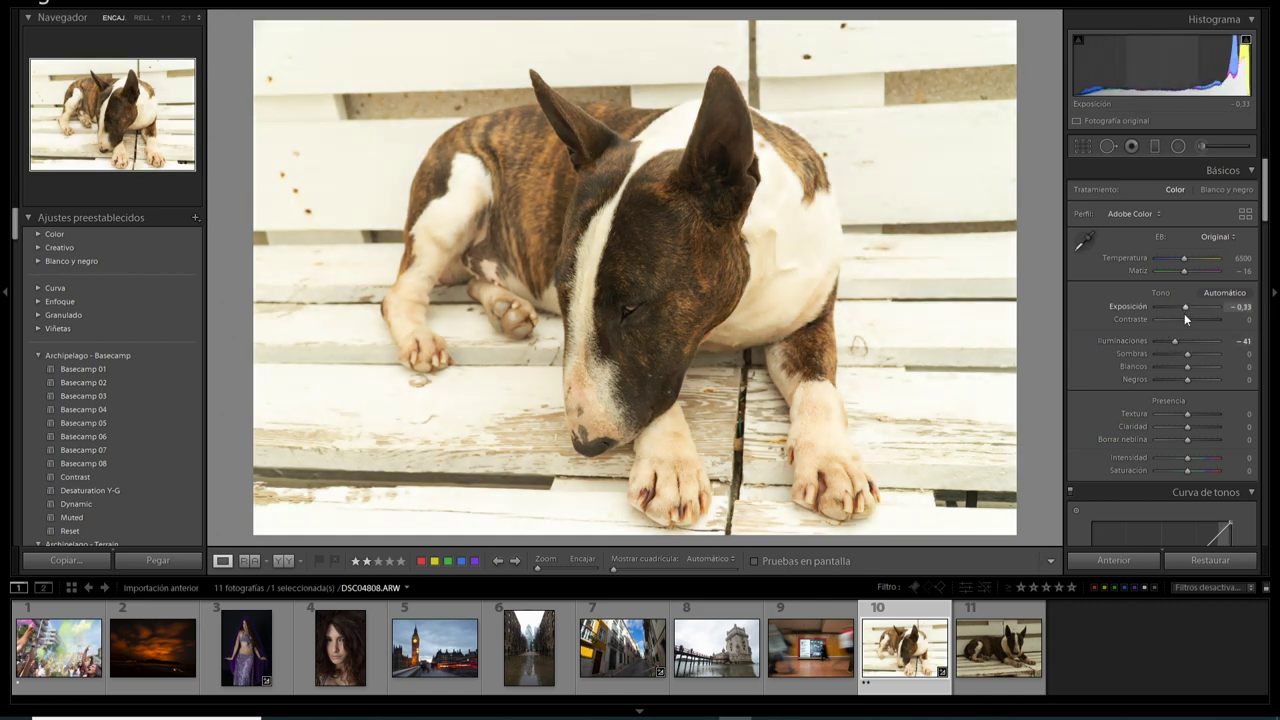
mouse_move(1188, 354)
left_mouse_down()
mouse_move(1200, 354)
mouse_move(1166, 341)
mouse_move(1197, 319)
left_mouse_up()
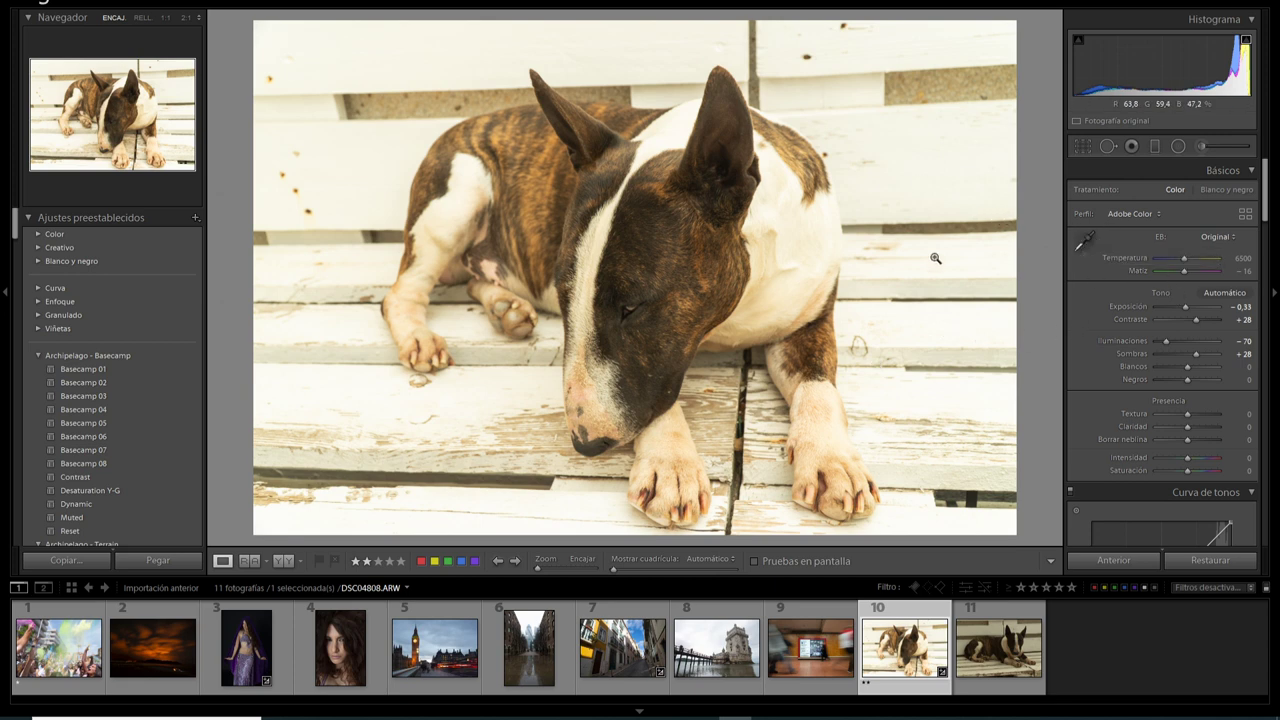
mouse_move(1185, 262)
left_mouse_down()
mouse_move(1139, 262)
mouse_move(1222, 262)
left_mouse_up()
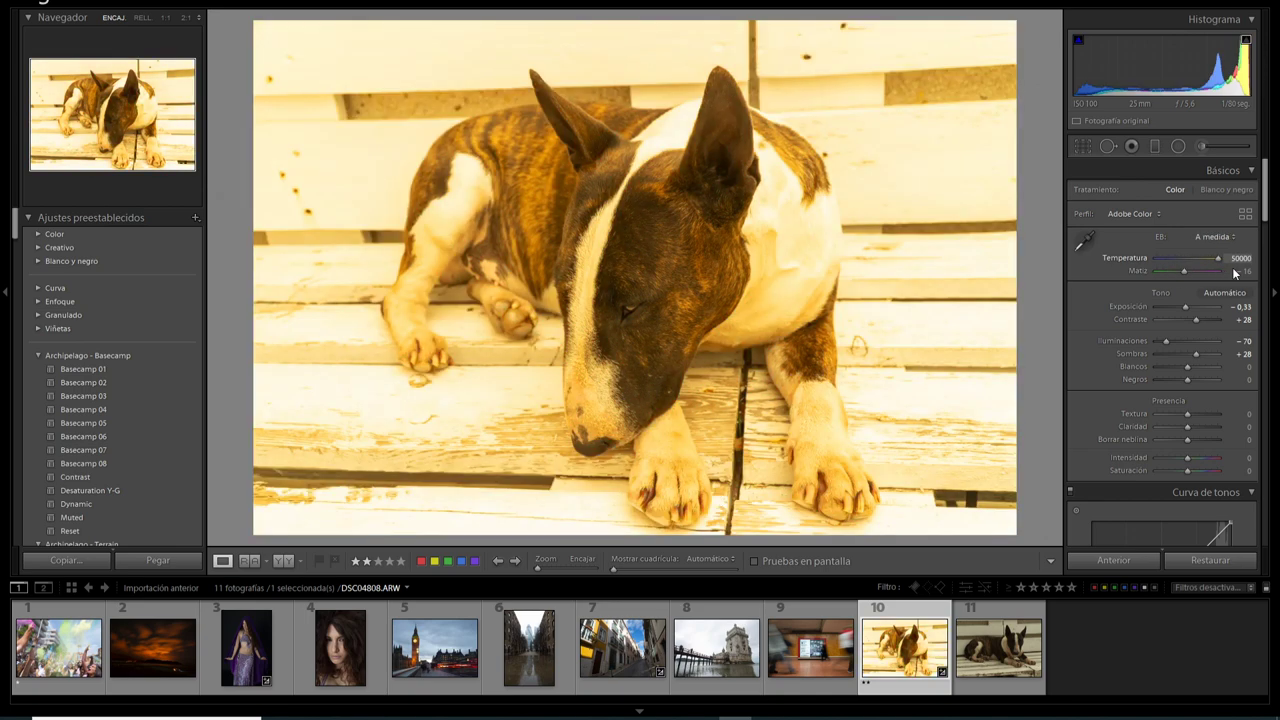
Try an eyedropper white balance on the white wood, compare Before/After, then restore temperature 6500 and tint -16.
double_click(1130, 257)
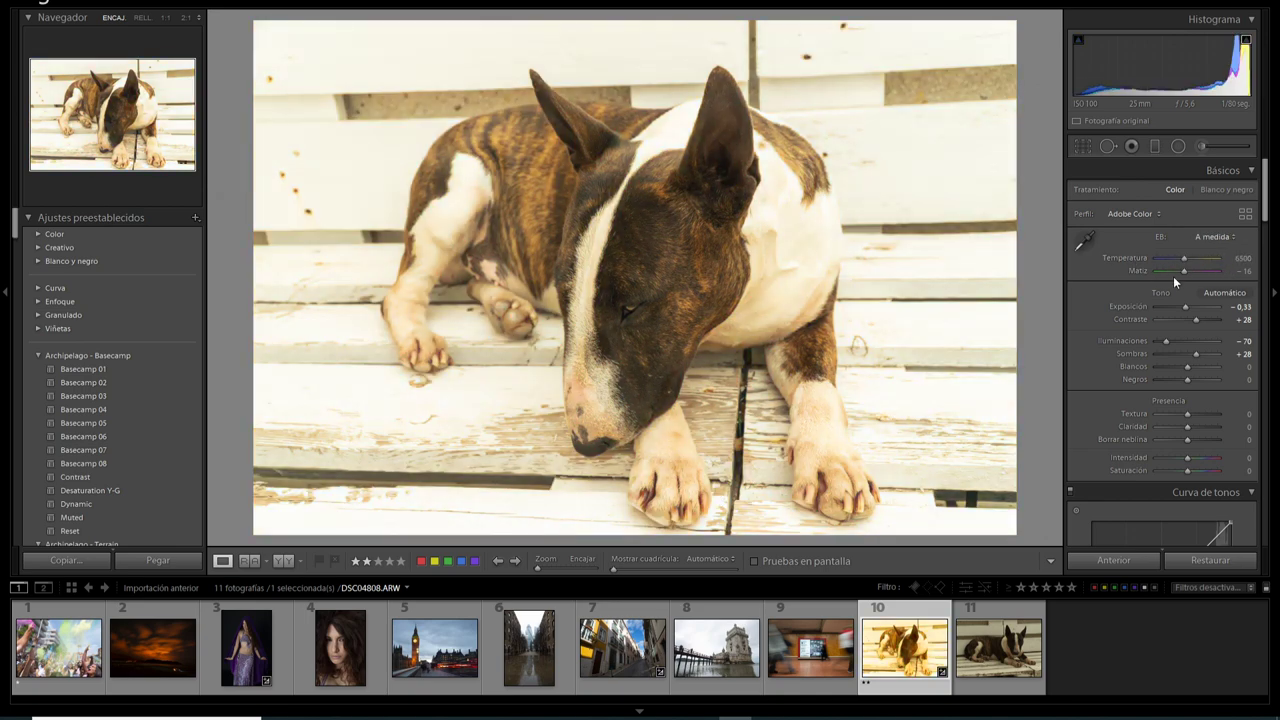
left_click(1084, 242)
left_click(858, 52)
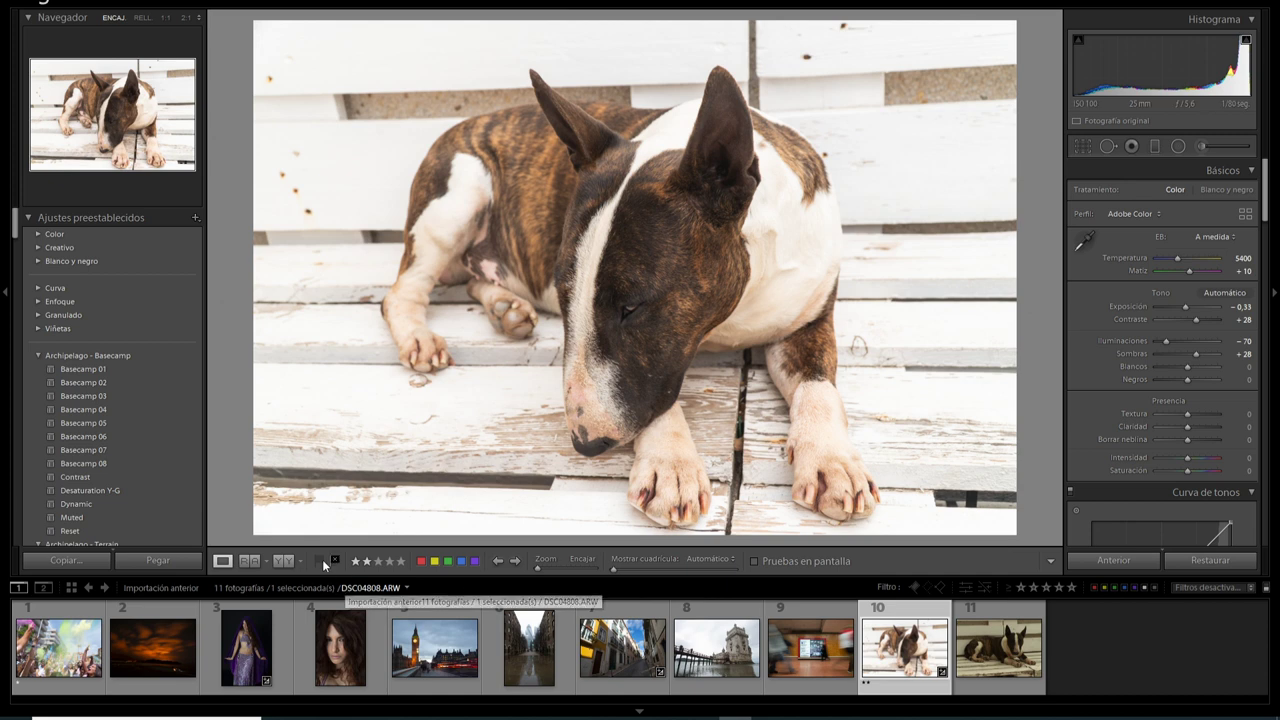
left_click(285, 561)
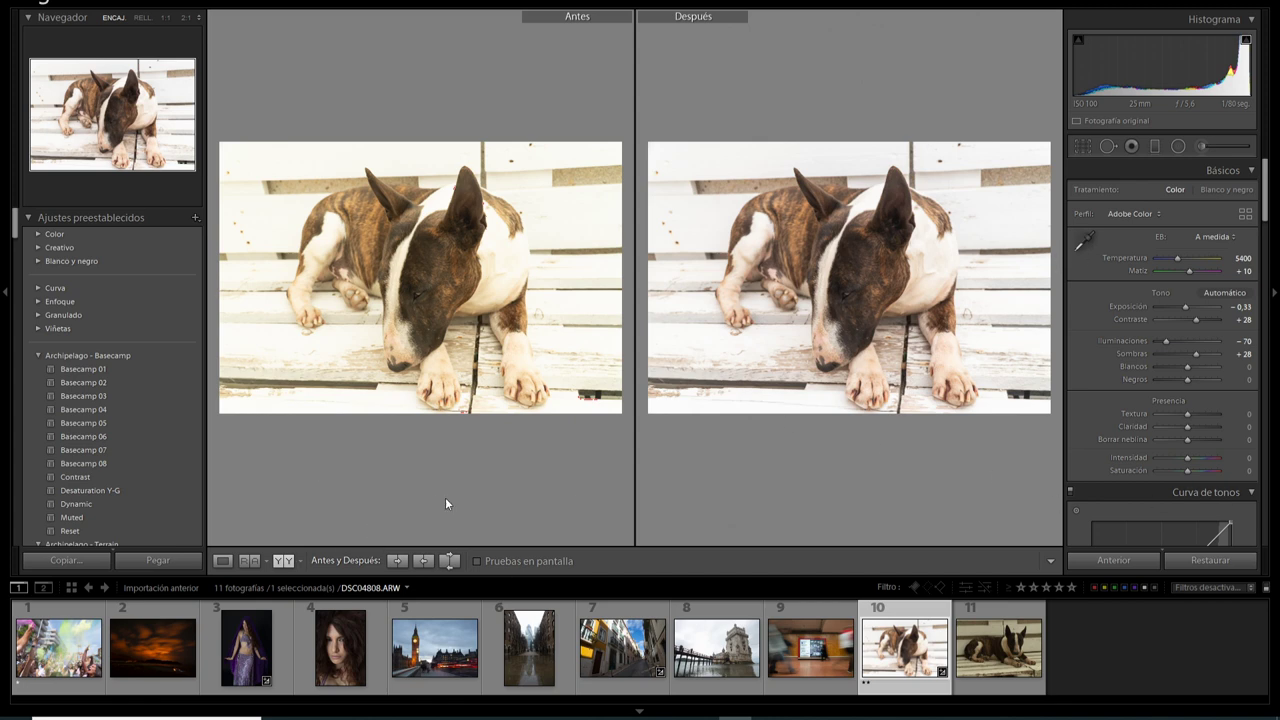
double_click(1129, 258)
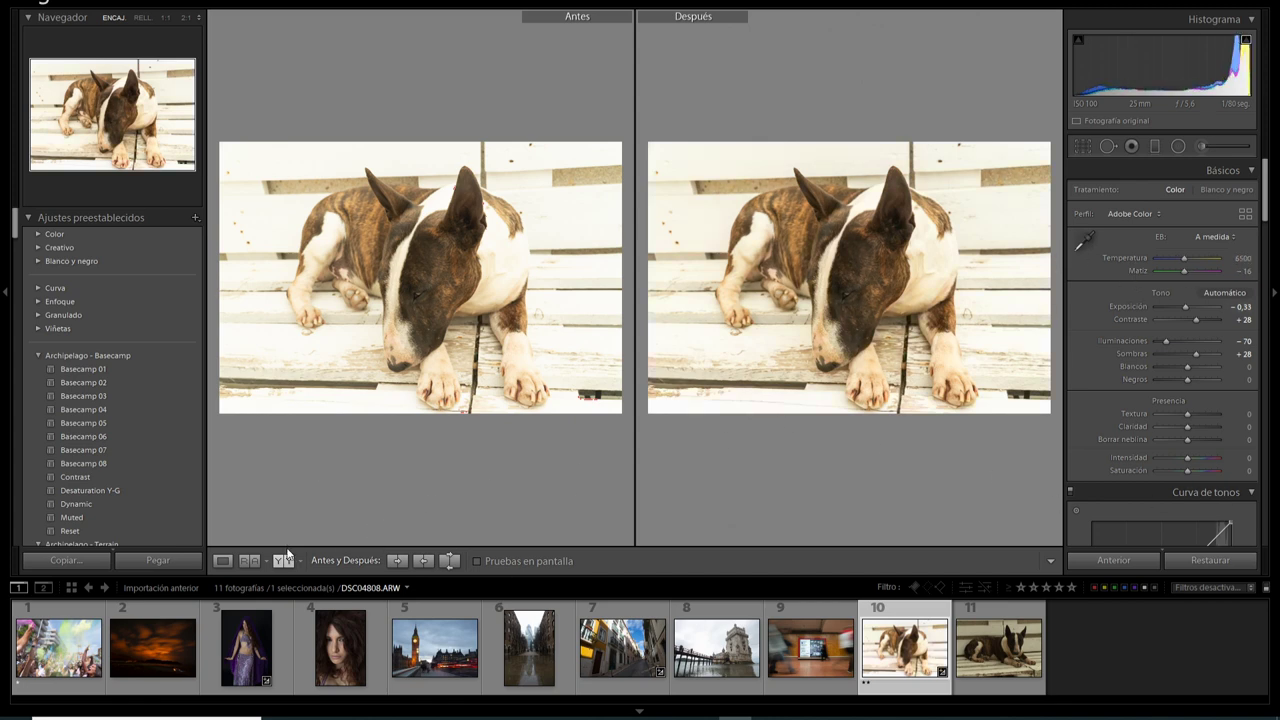
left_click(229, 562)
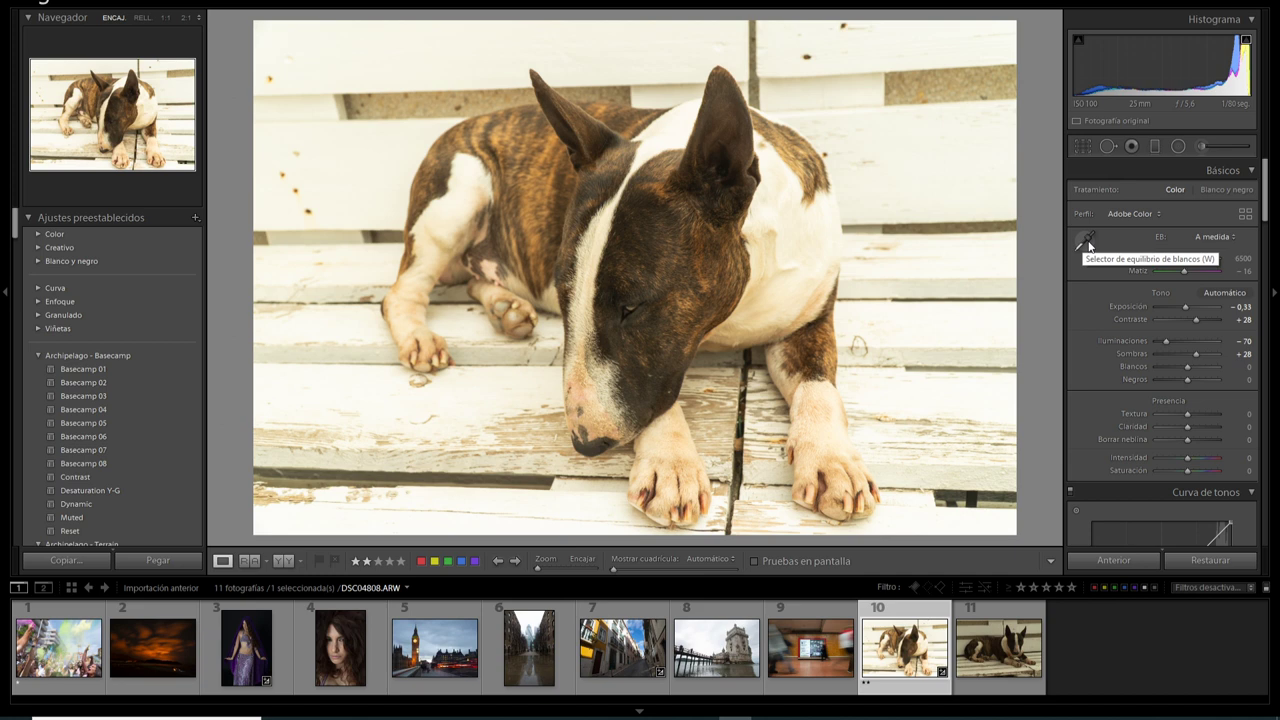
Sample a neutral spot with the WB eyedropper for Temperature 5350 and Tint +13.
left_click(1086, 245)
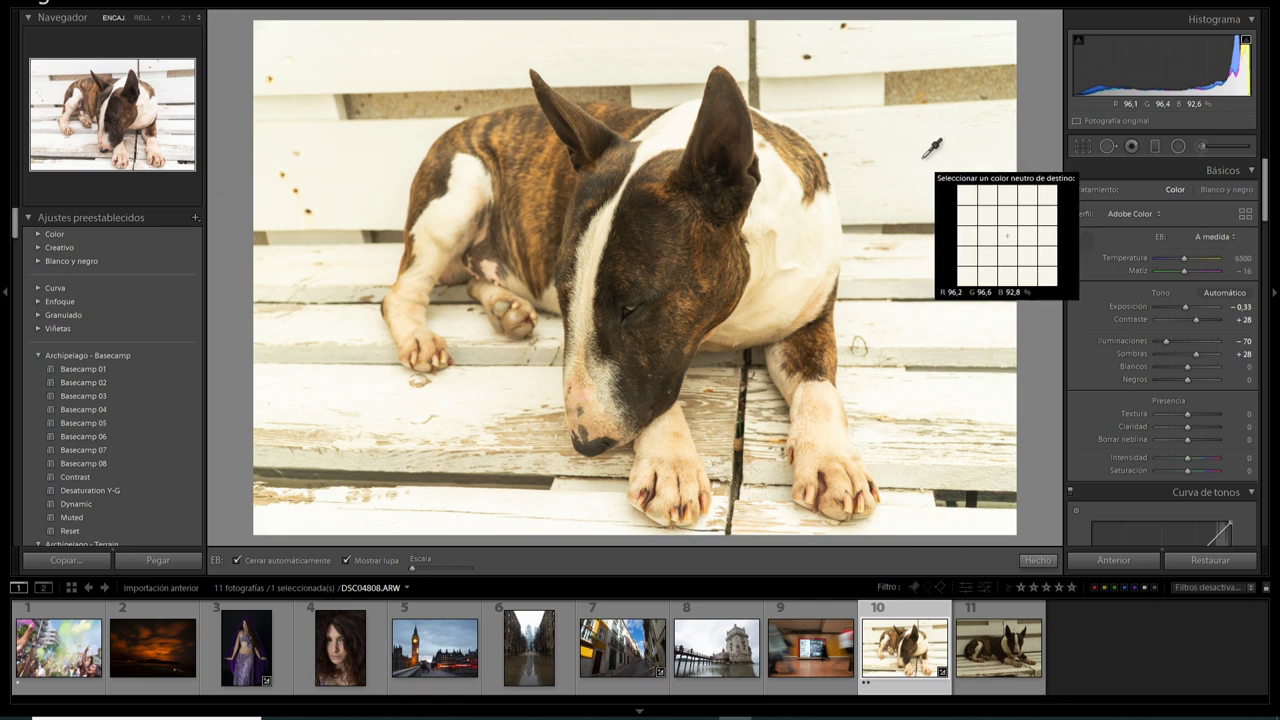
left_click(915, 153)
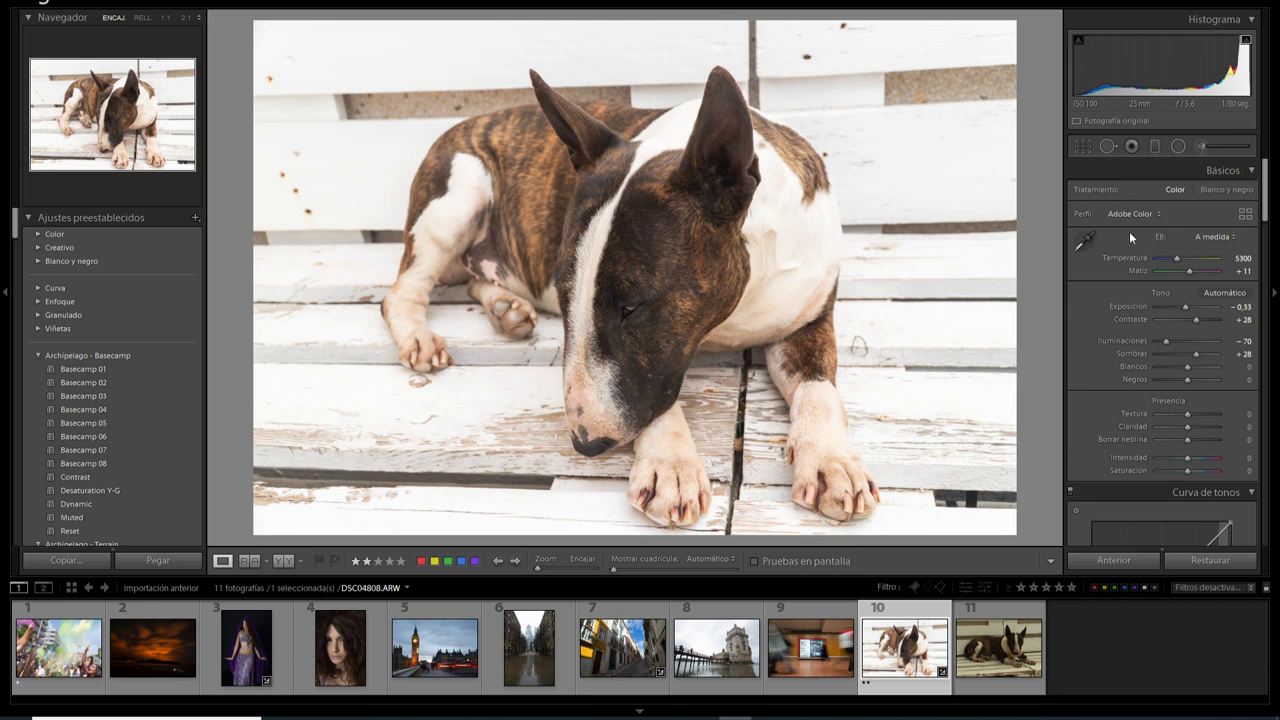
double_click(1130, 259)
double_click(1140, 271)
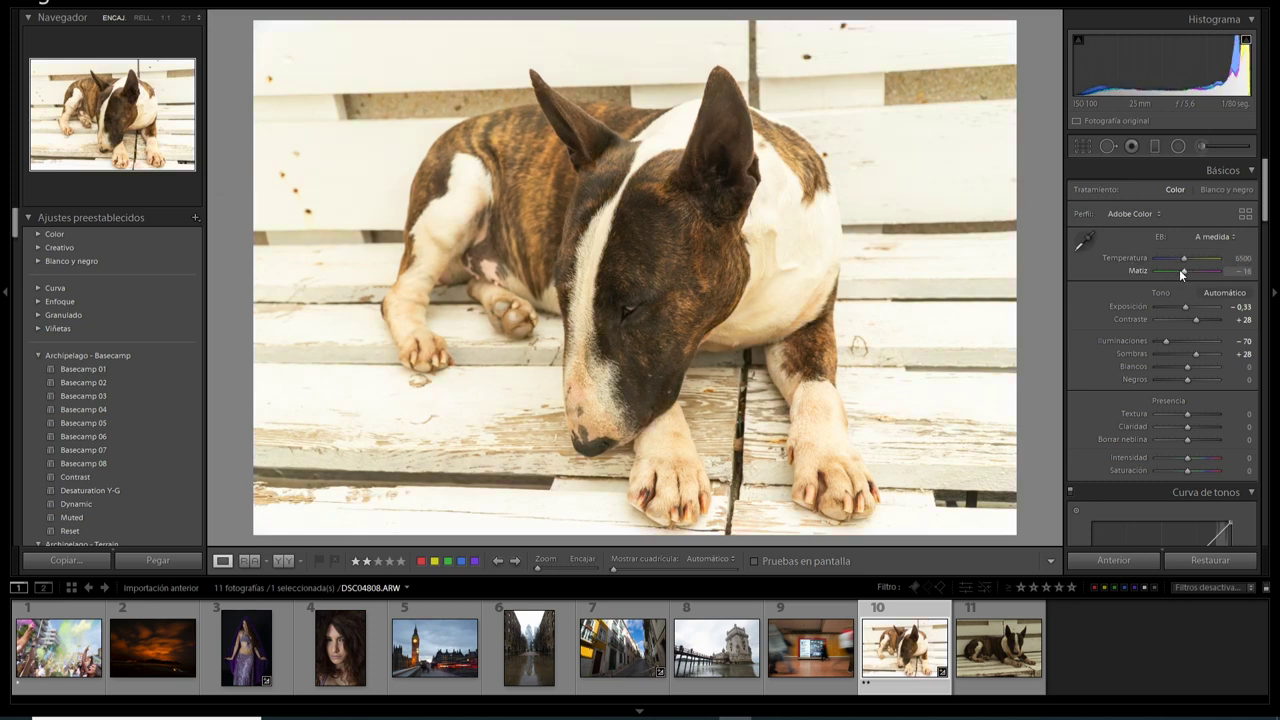
mouse_move(1187, 269)
left_mouse_down()
mouse_move(1178, 257)
mouse_move(1188, 269)
left_mouse_up()
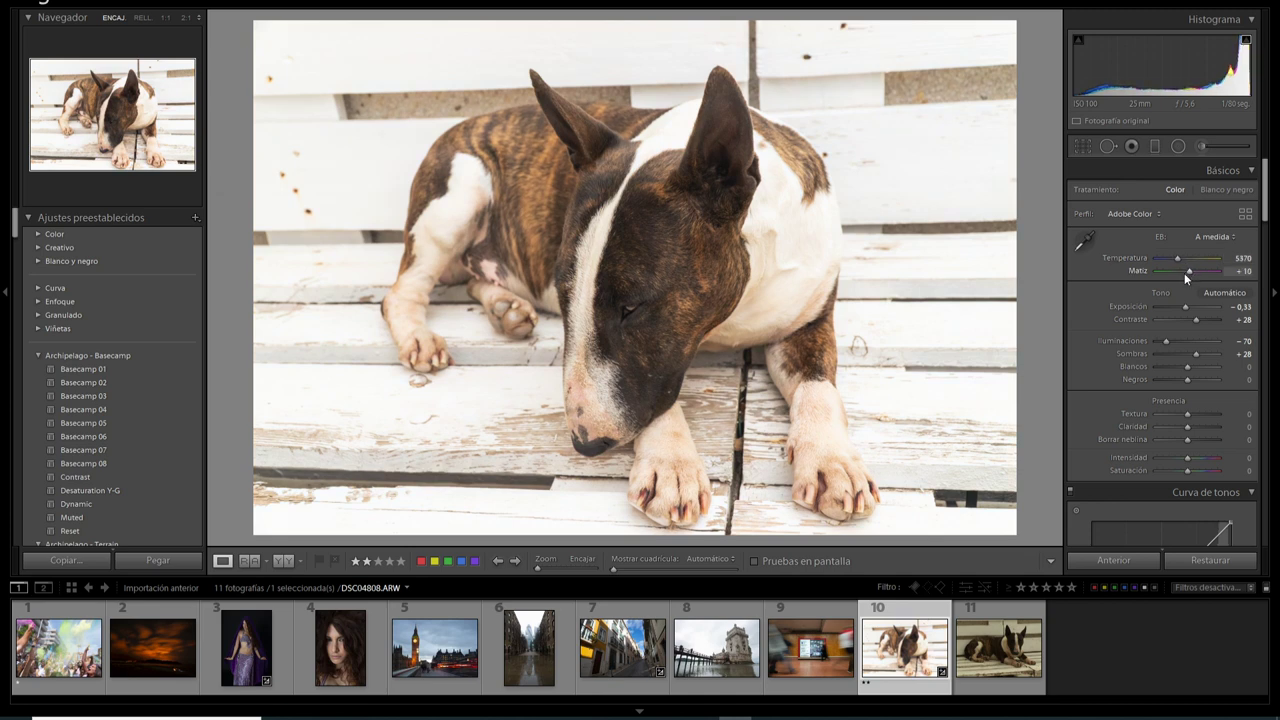
left_click(1083, 241)
left_click(966, 148)
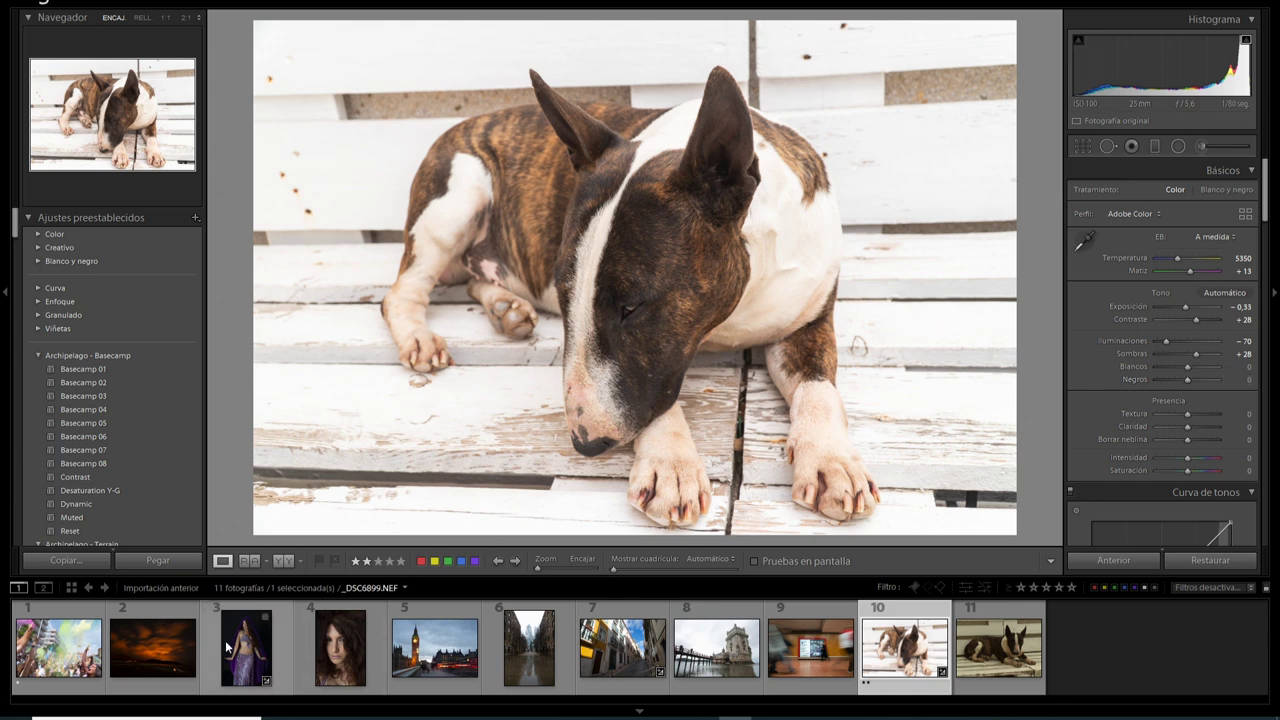
Open the dancer portrait _DSC6899.NEF and raise its Exposure to +1.30.
left_click(244, 660)
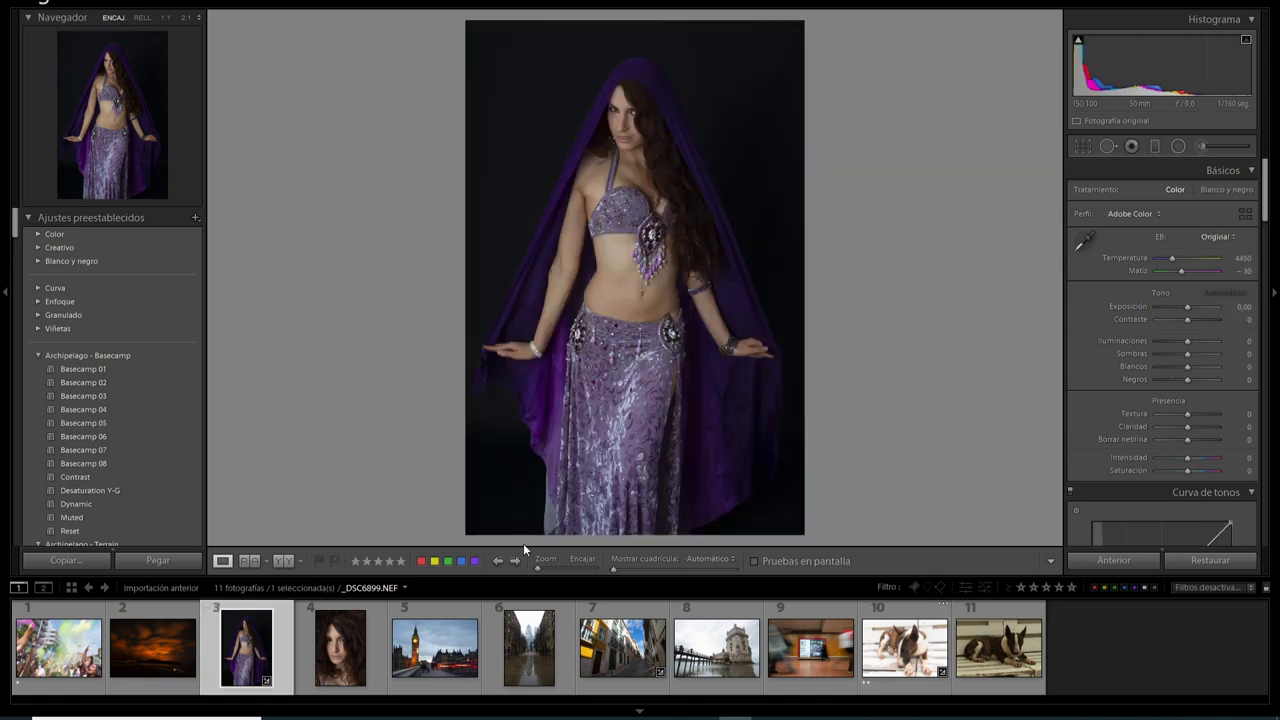
left_click(1193, 305)
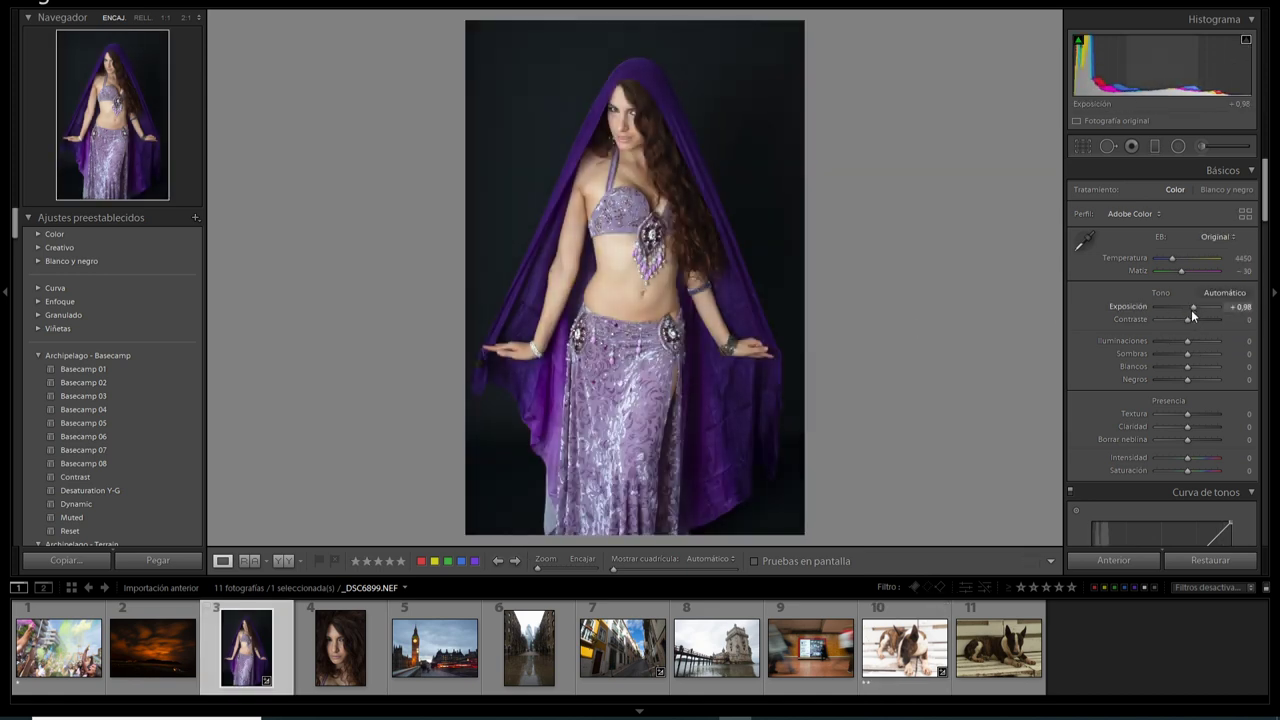
mouse_move(1191, 309)
left_mouse_down()
mouse_move(1182, 342)
mouse_move(1191, 318)
mouse_move(1202, 354)
left_mouse_up()
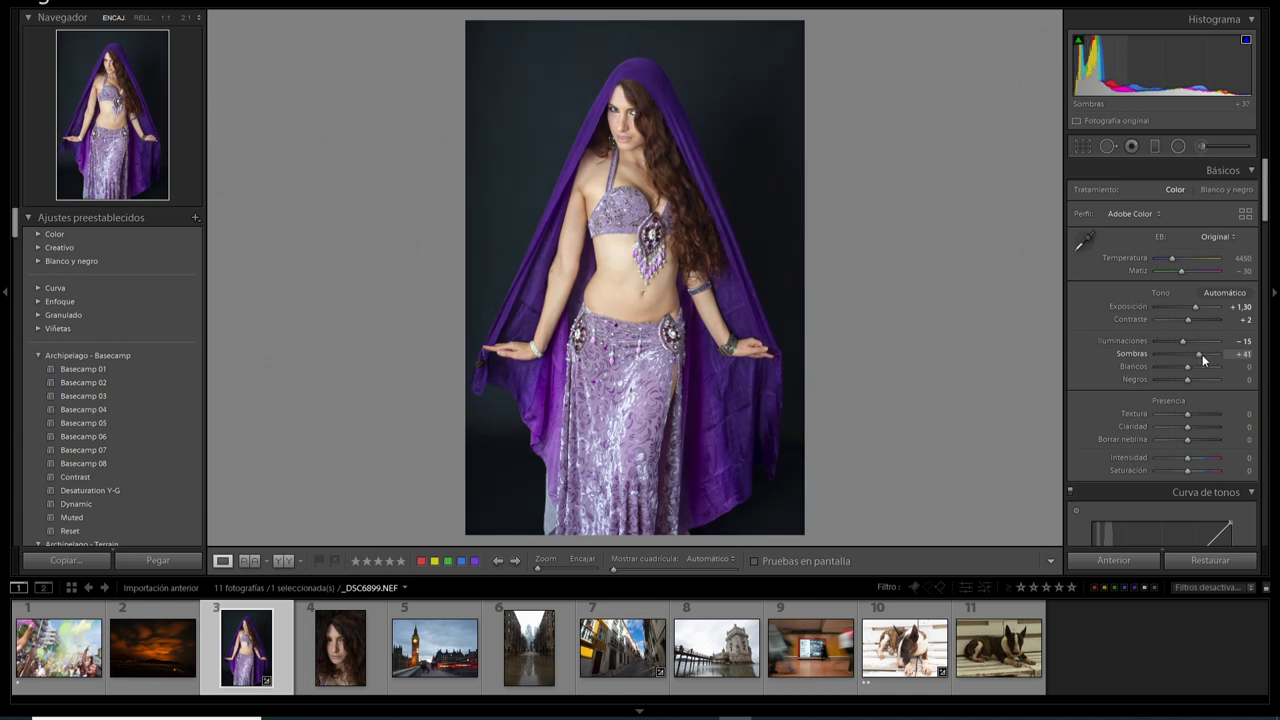
Reset Shadows and Blacks to 0 after testing deeper blacks.
double_click(1143, 353)
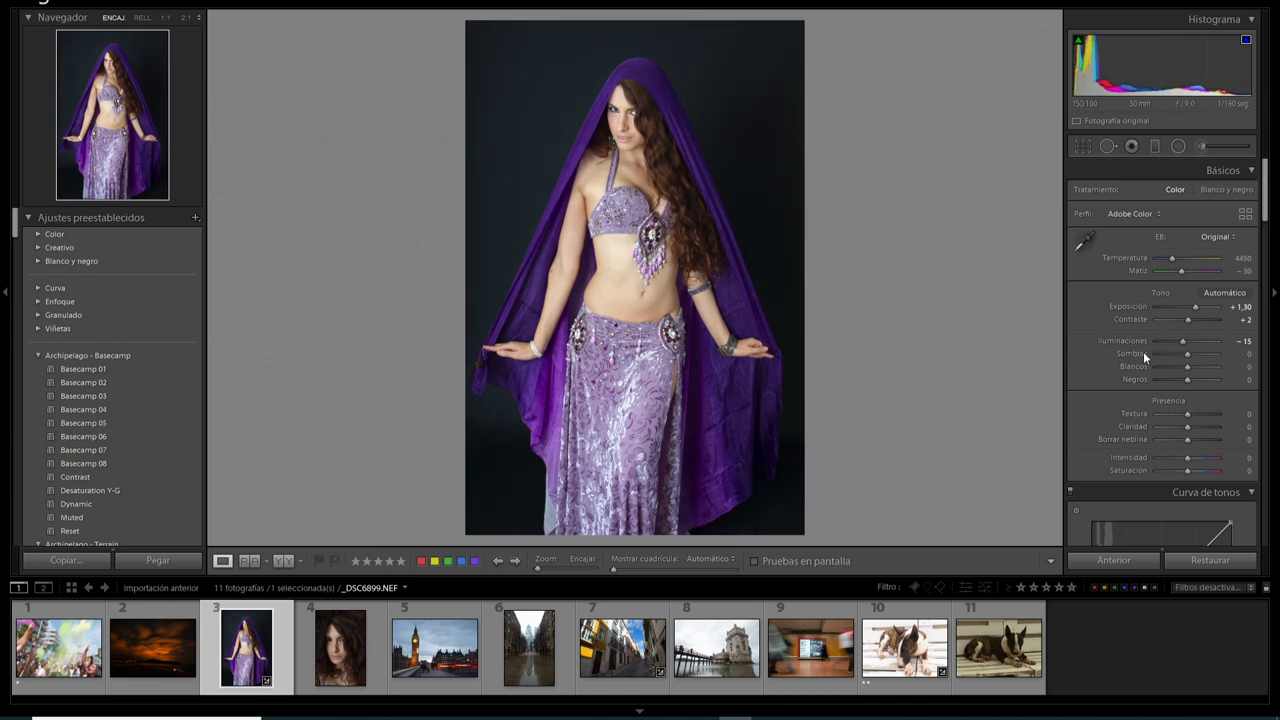
left_click_drag(1188, 380, 1151, 380)
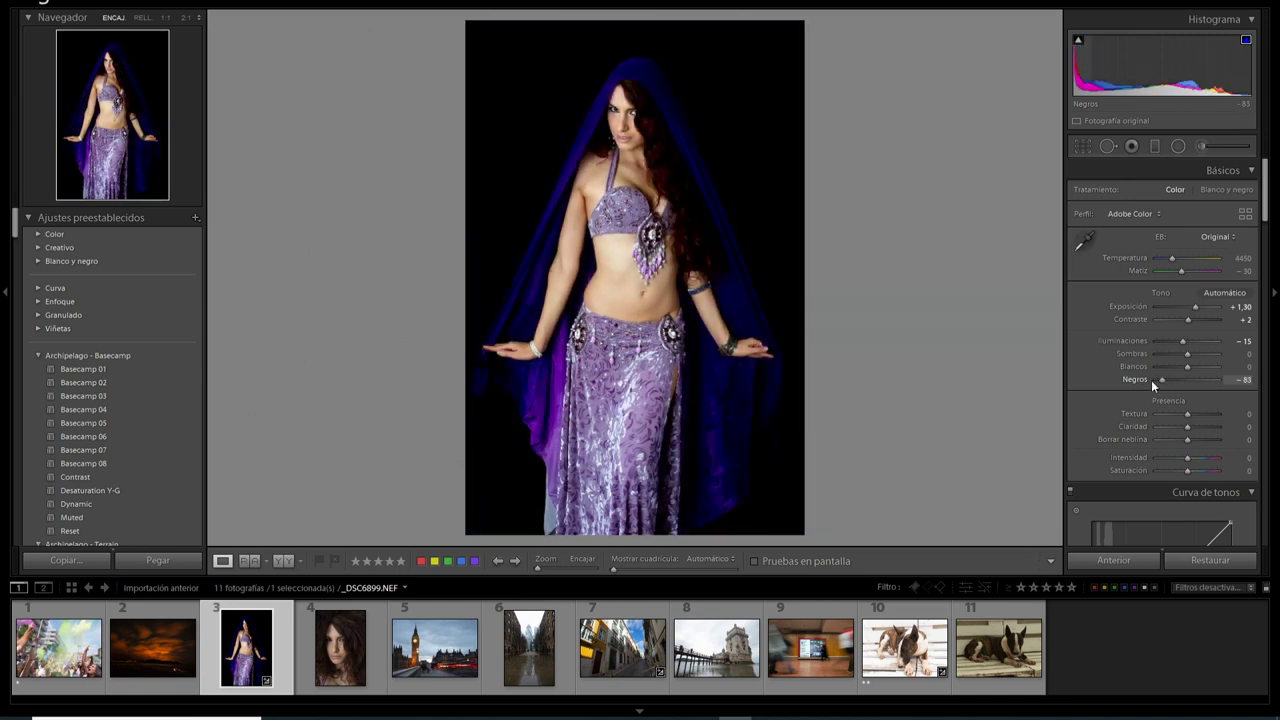
double_click(1151, 380)
left_click_drag(1266, 190, 1266, 240)
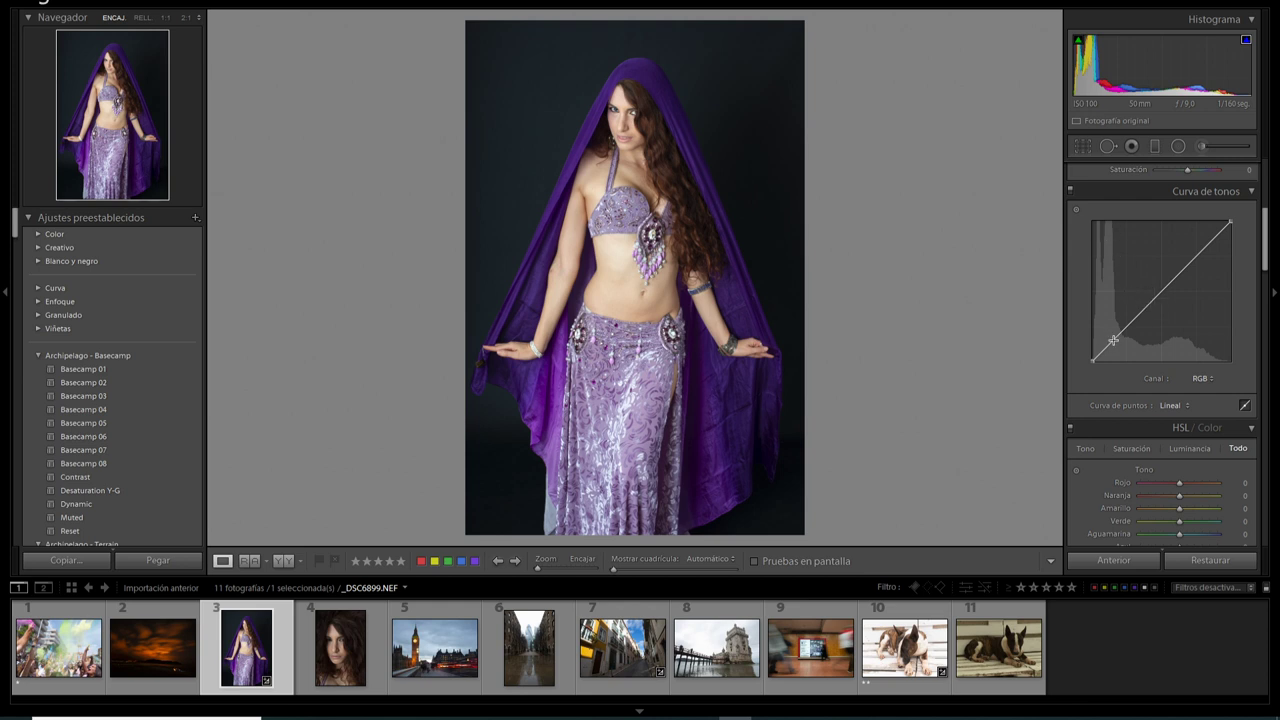
Add a shadow point on the tone curve and drag it down to deepen the backdrop.
left_click_drag(1113, 340, 1112, 352)
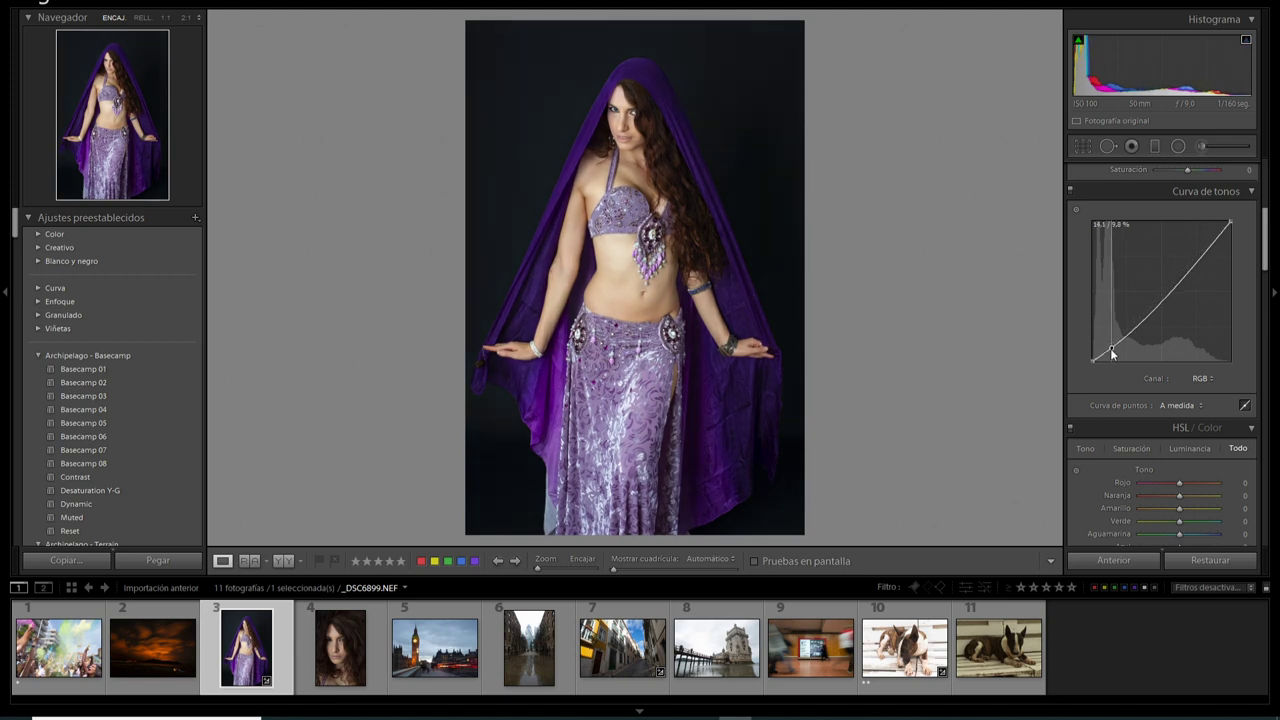
mouse_move(1111, 353)
left_mouse_down()
mouse_move(1109, 365)
mouse_move(1122, 337)
mouse_move(1110, 362)
left_mouse_up()
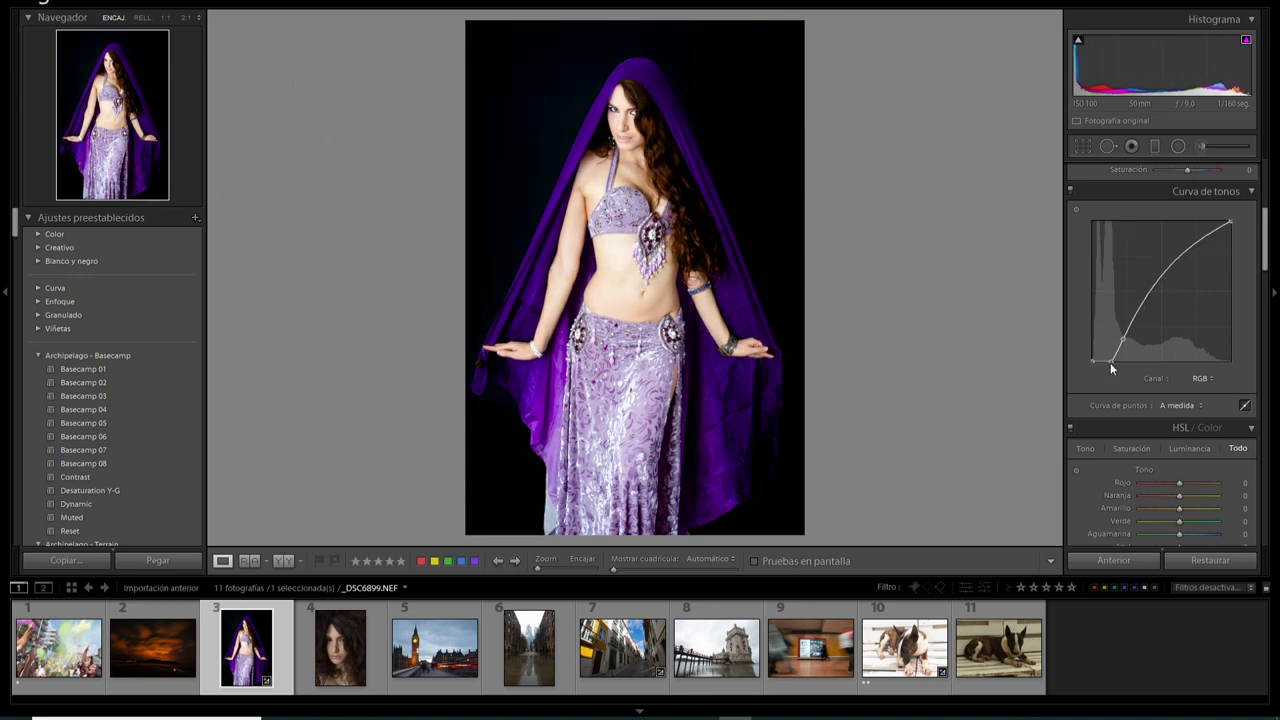
Switch to the Y|Y view to compare the curved edit with the original.
left_click(284, 561)
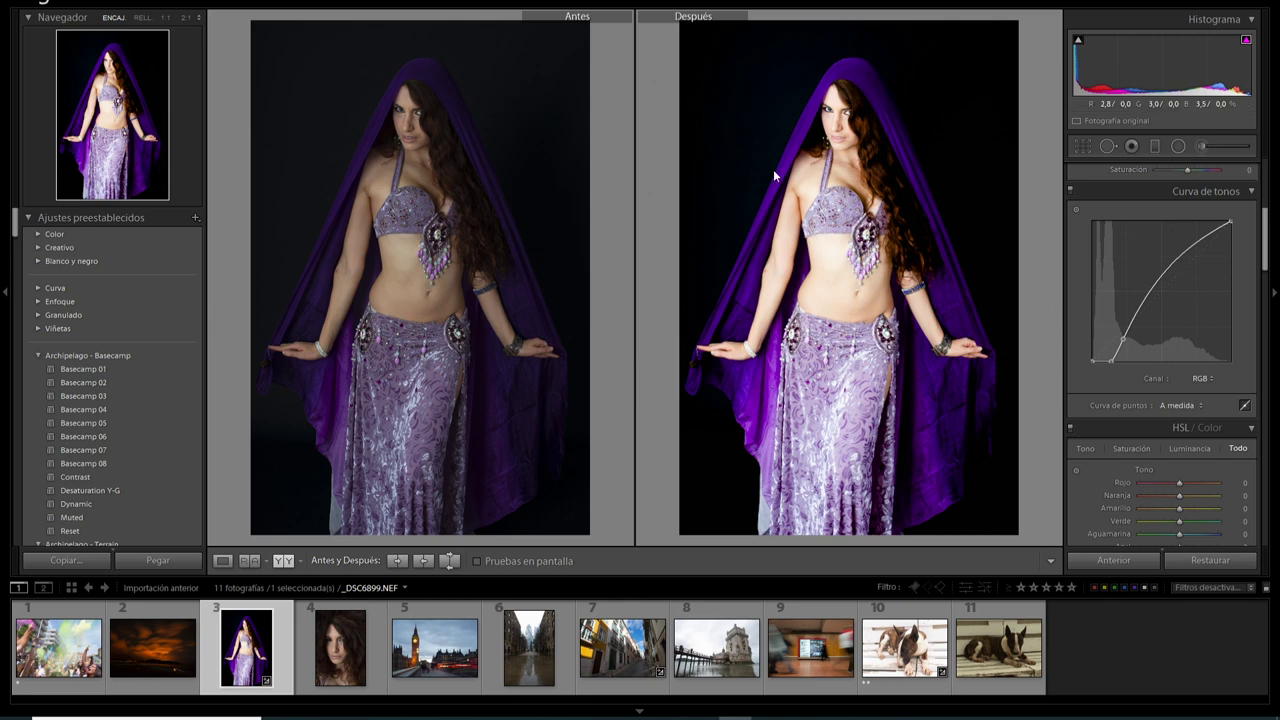
Lower the portrait's Contrast to −7 in the Basic panel.
scroll(1163, 294, "up", 5)
left_click_drag(1190, 320, 1174, 342)
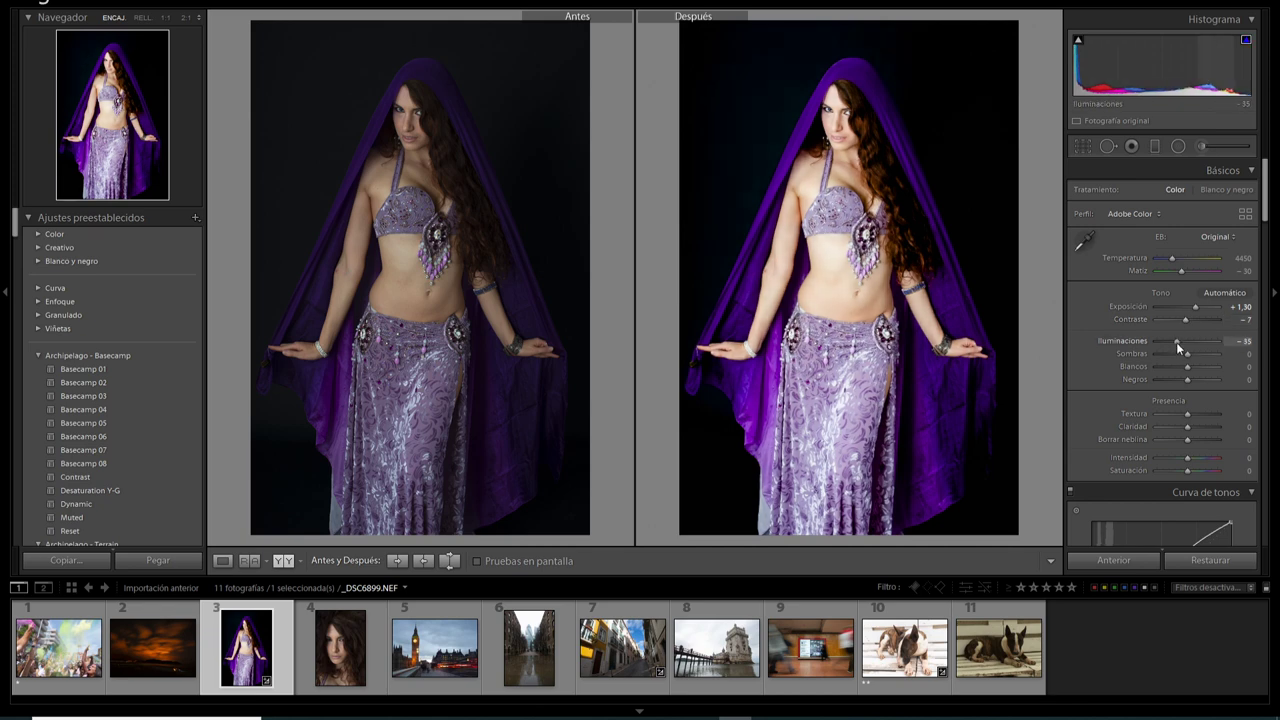
scroll(1122, 316, "down", 5)
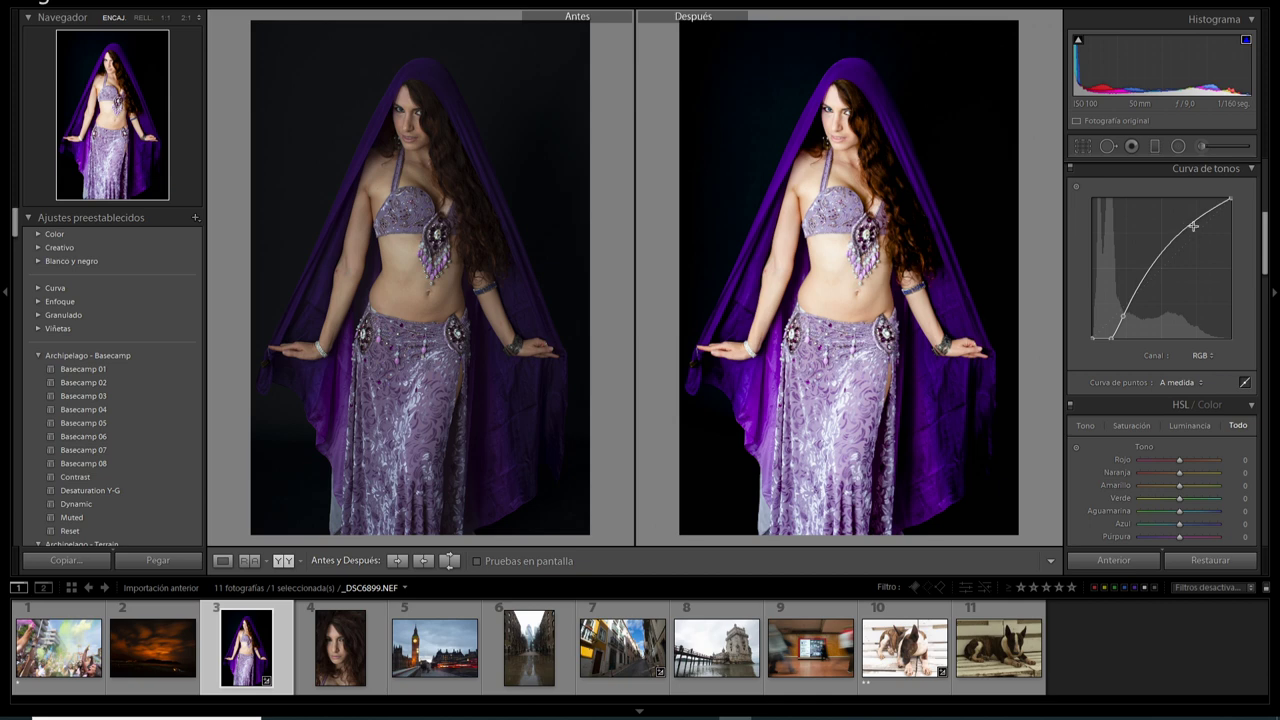
left_click(1245, 382)
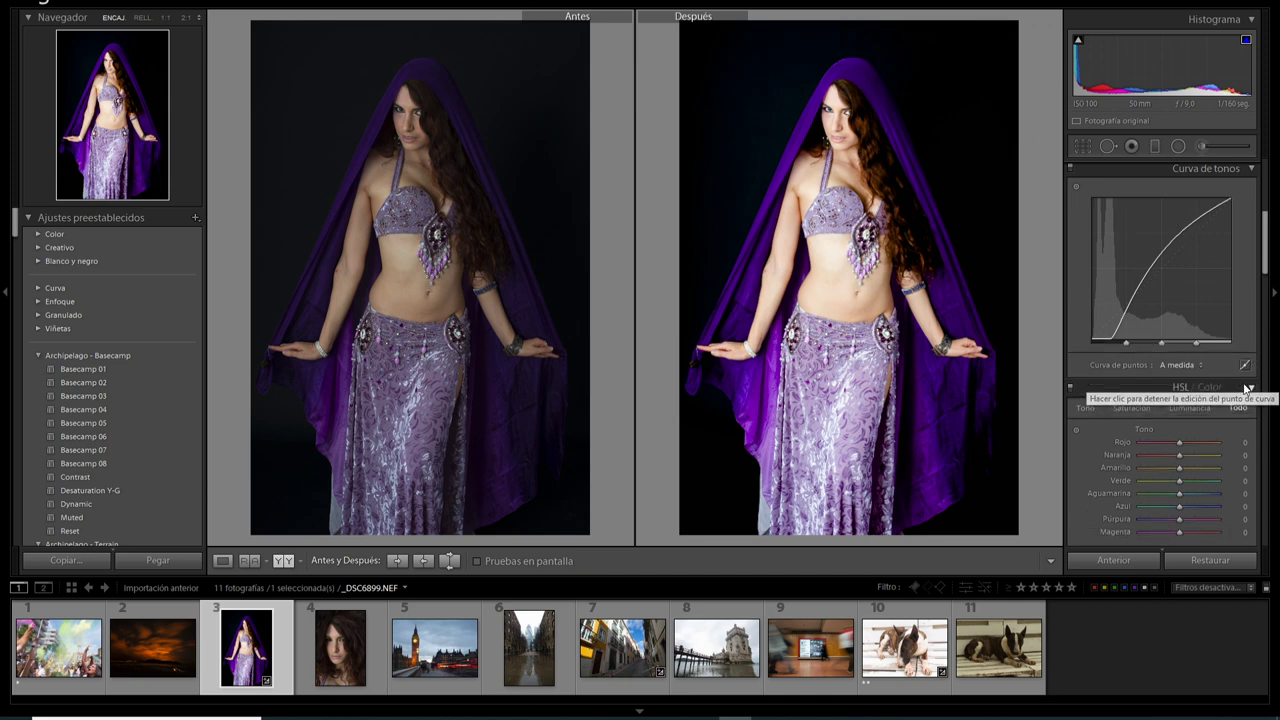
mouse_move(1176, 375)
left_mouse_down()
mouse_move(1142, 380)
mouse_move(1185, 388)
left_mouse_up()
double_click(1125, 376)
double_click(1112, 388)
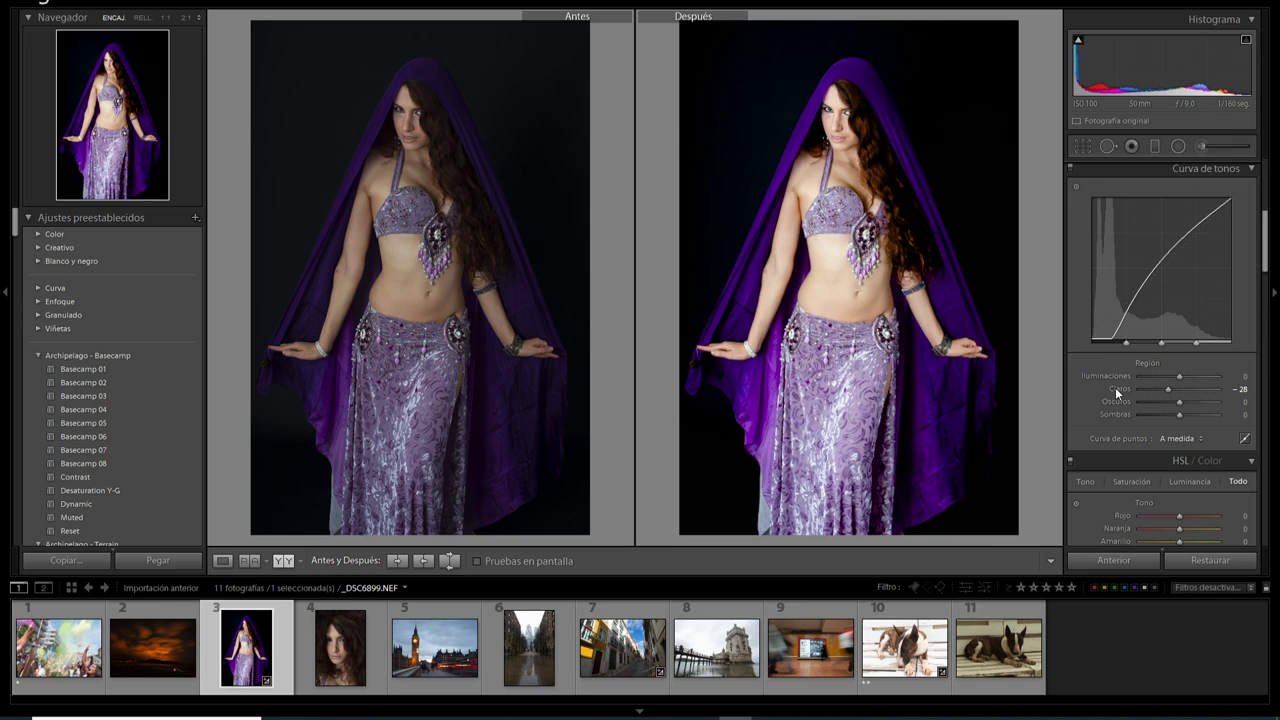
left_click(1245, 438)
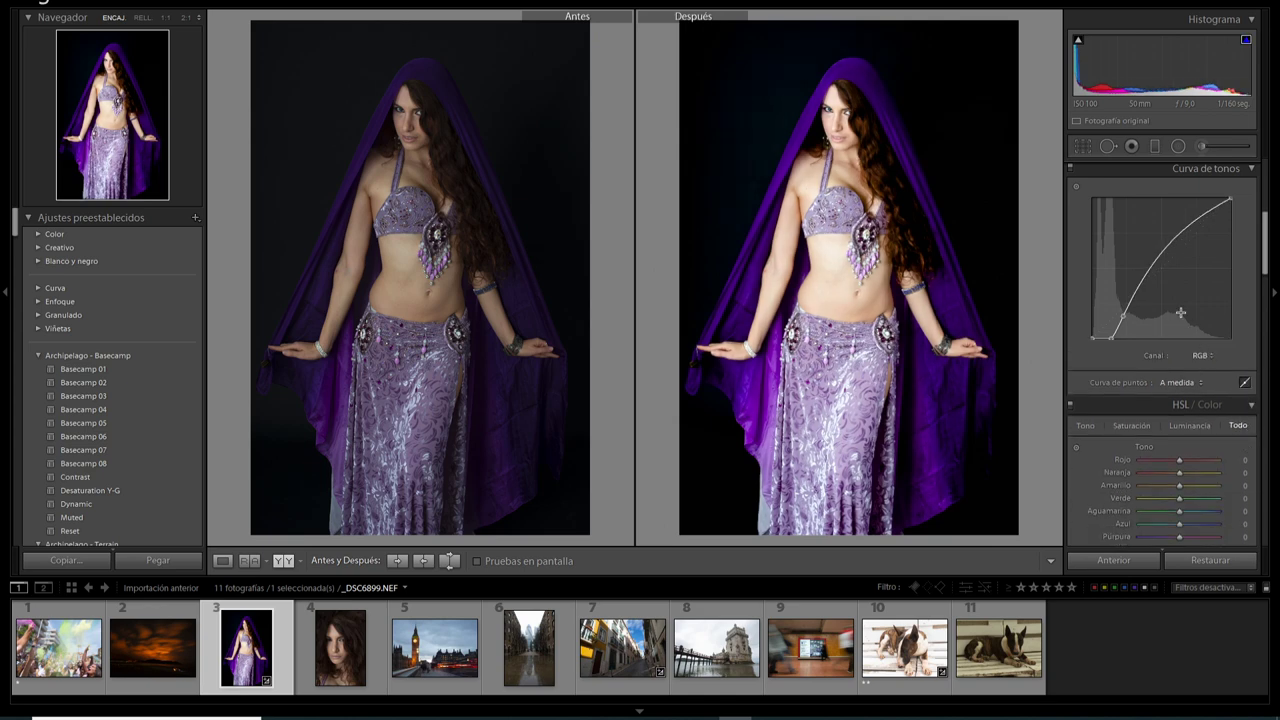
scroll(1240, 430, "up", 5)
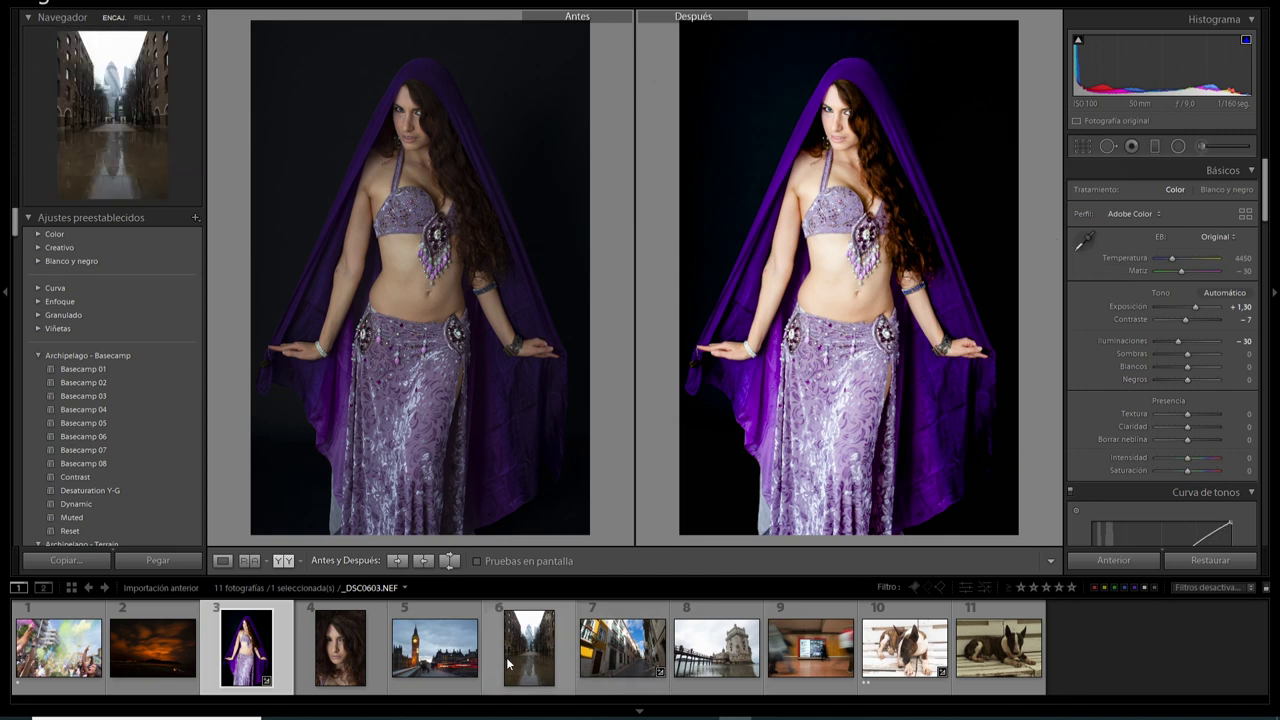
Open the second bull terrier photo, DSC04821.ARW, in the single Loupe view.
left_click(918, 690)
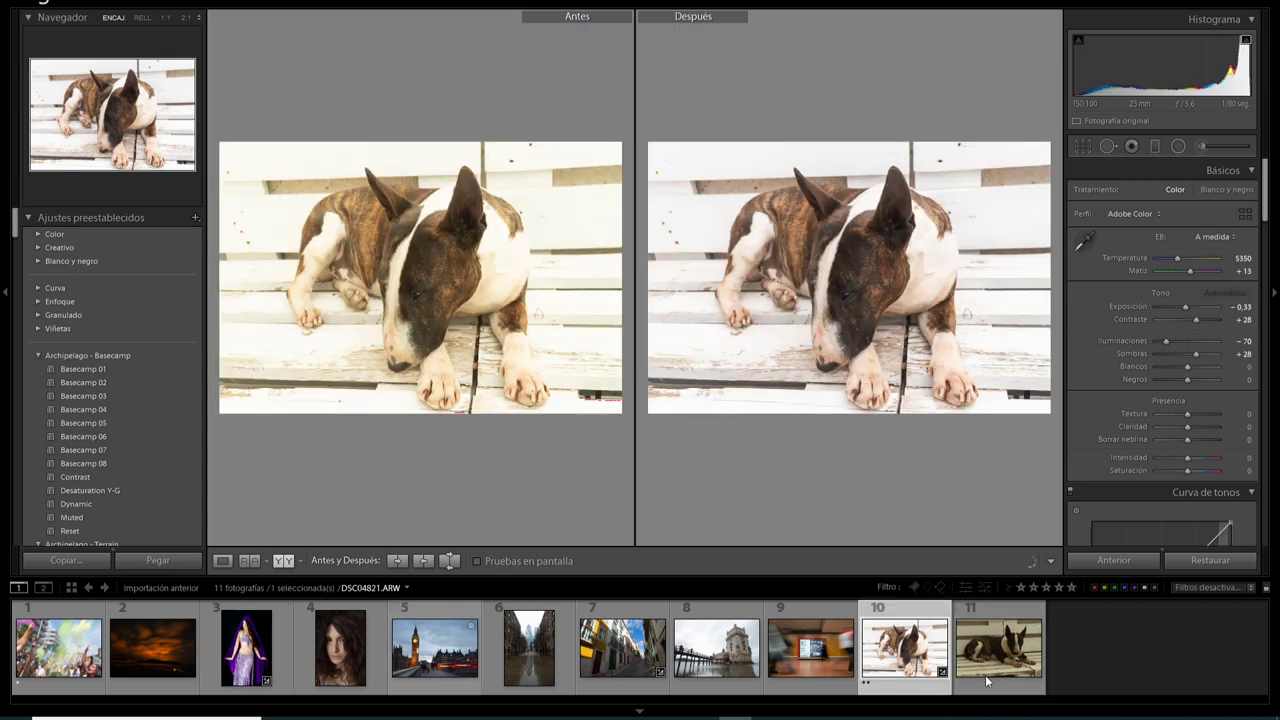
left_click(998, 648)
left_click(223, 561)
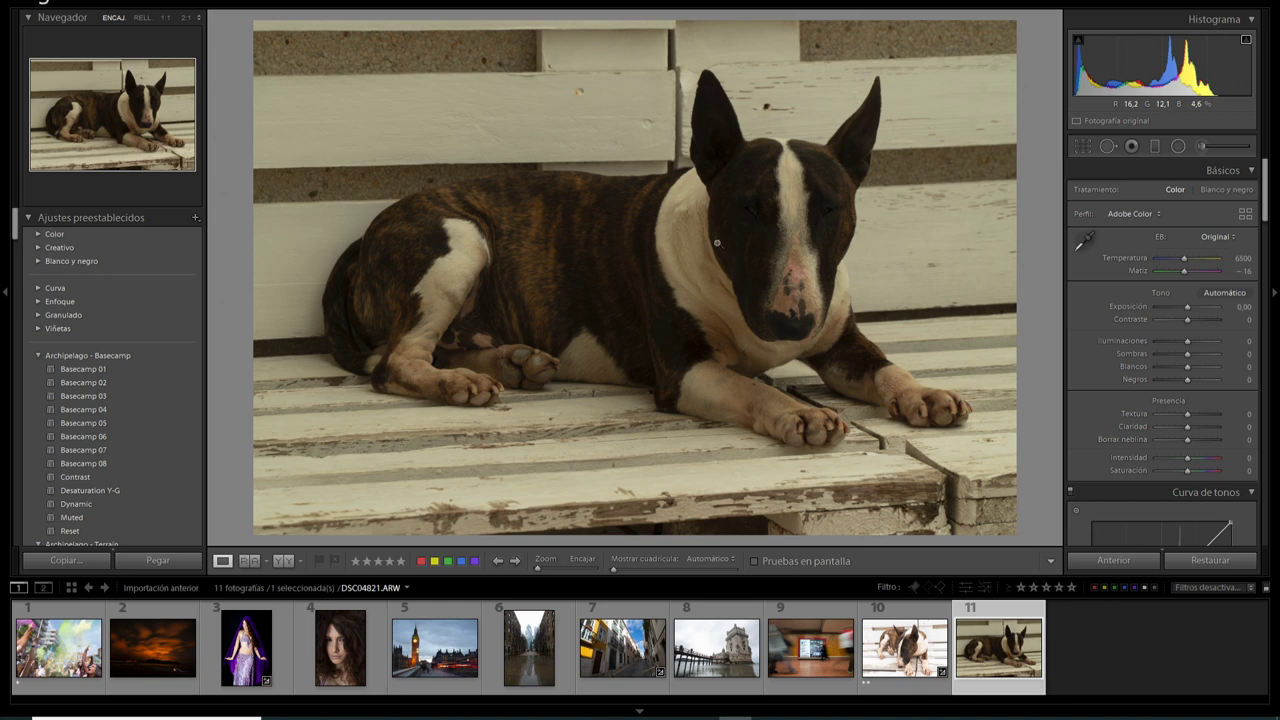
Ready the white balance eyedropper and load the dancer portrait _DSC6899.NEF.
left_click(1083, 242)
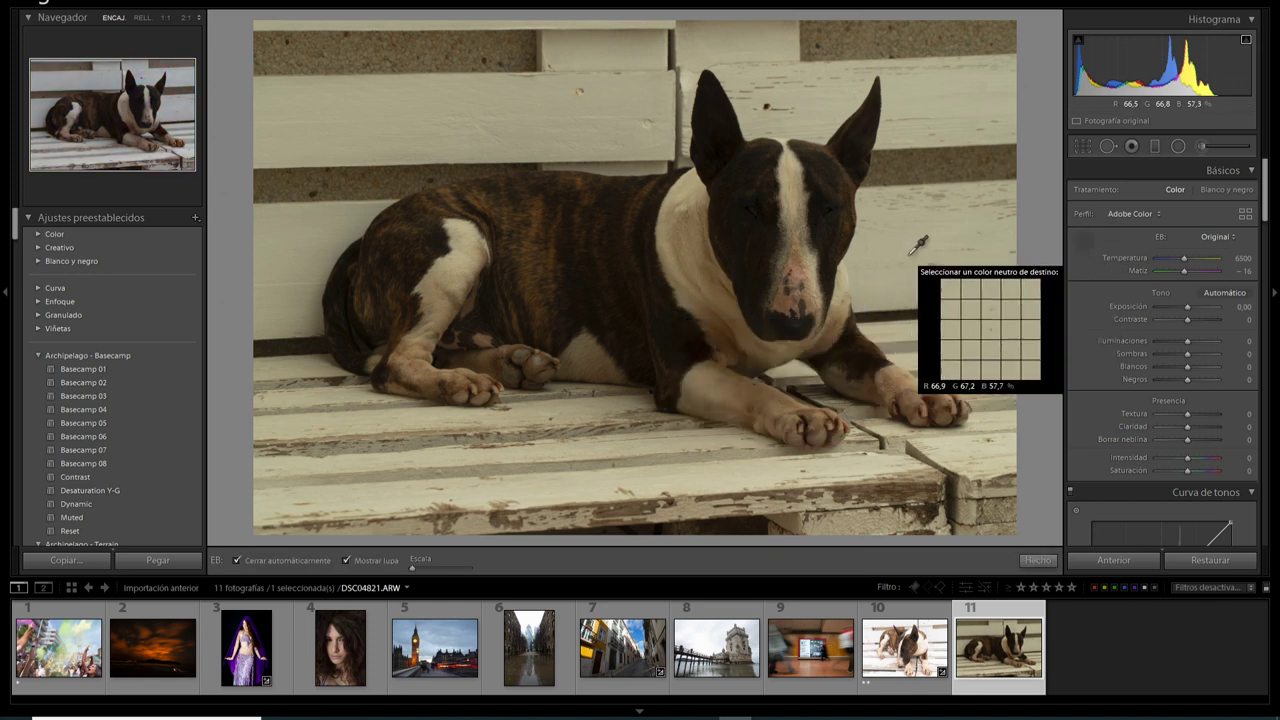
left_click(1081, 243)
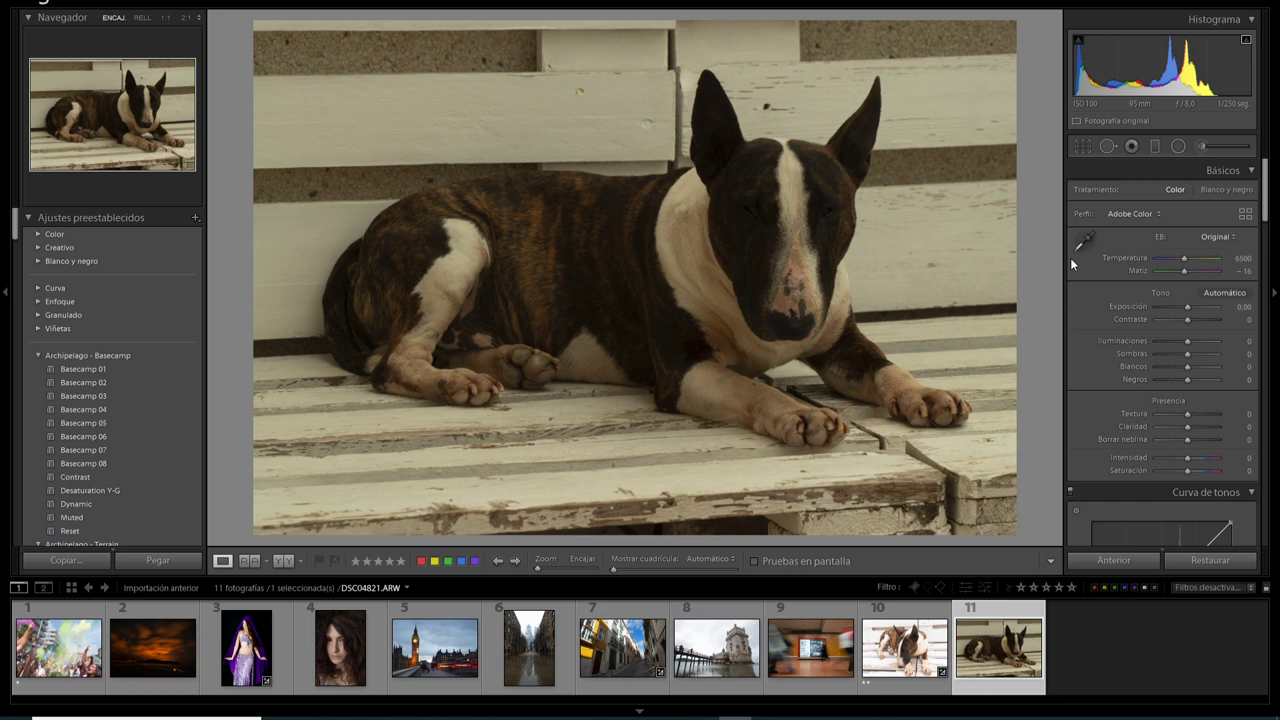
left_click(1083, 241)
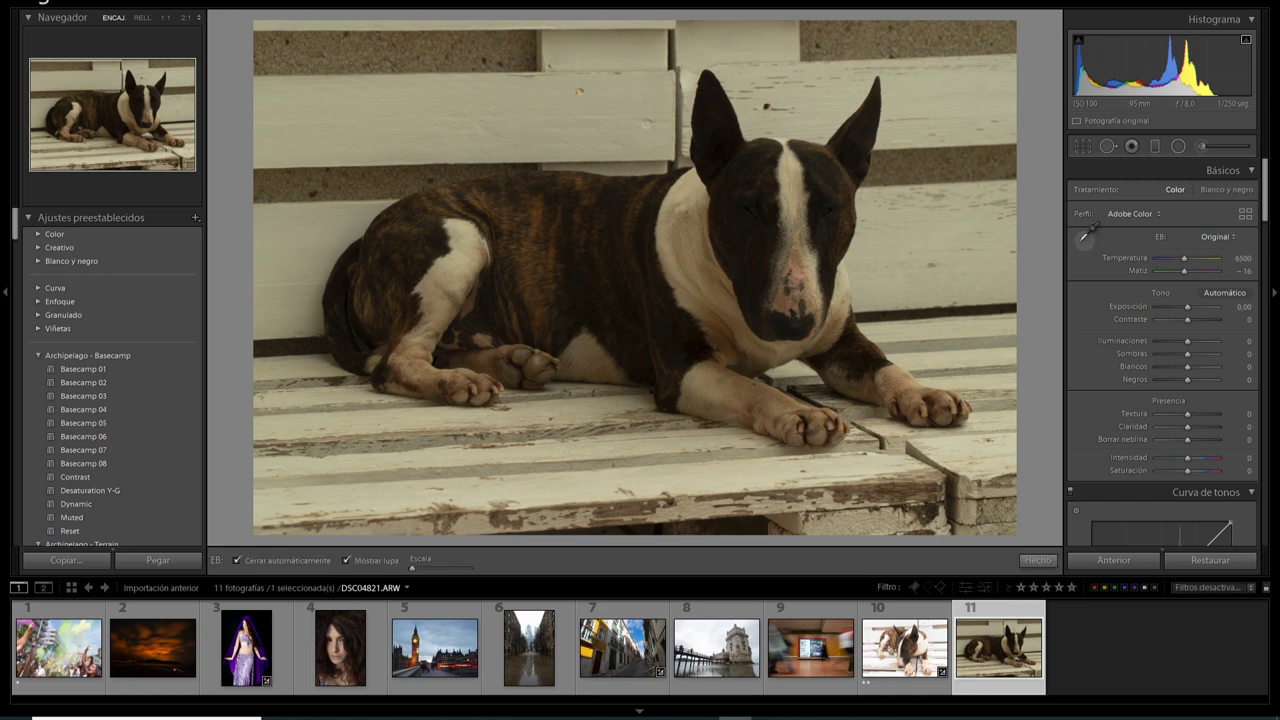
left_click(289, 646)
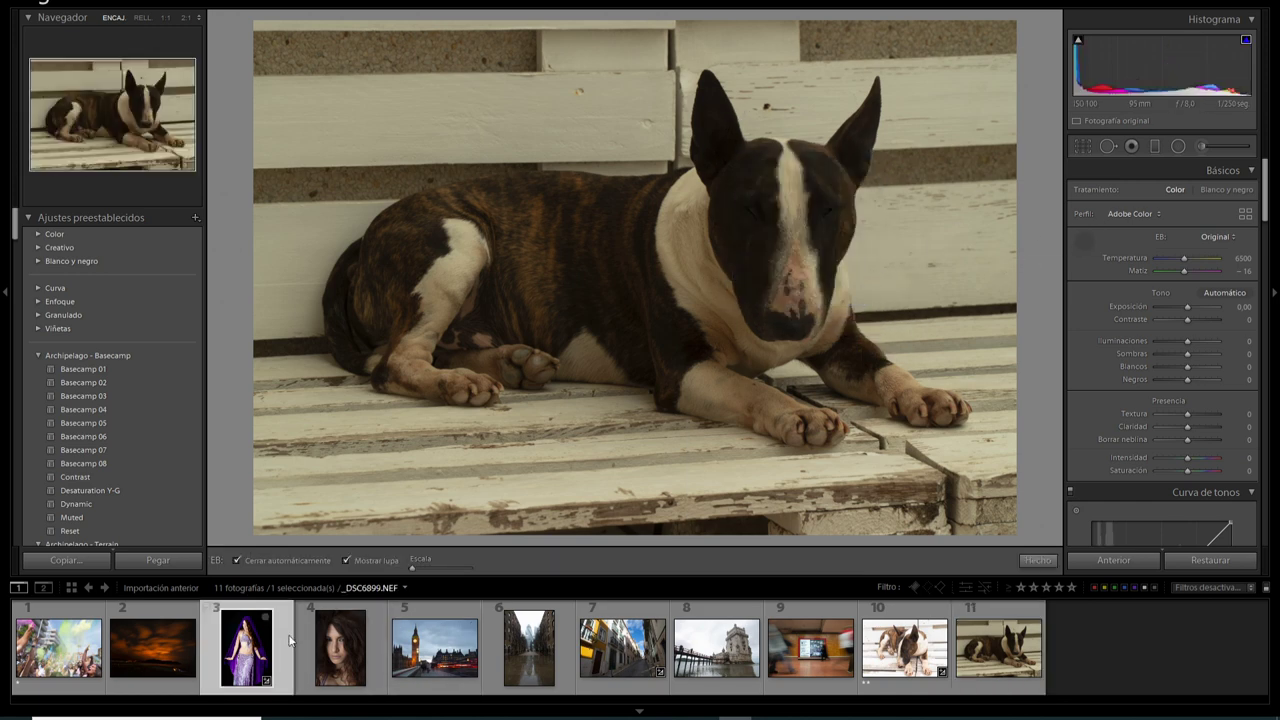
Set the dancer's white balance to 5650 / −22 from the dark backdrop, then open subway photo _DSC2513.NEF.
left_click(524, 82)
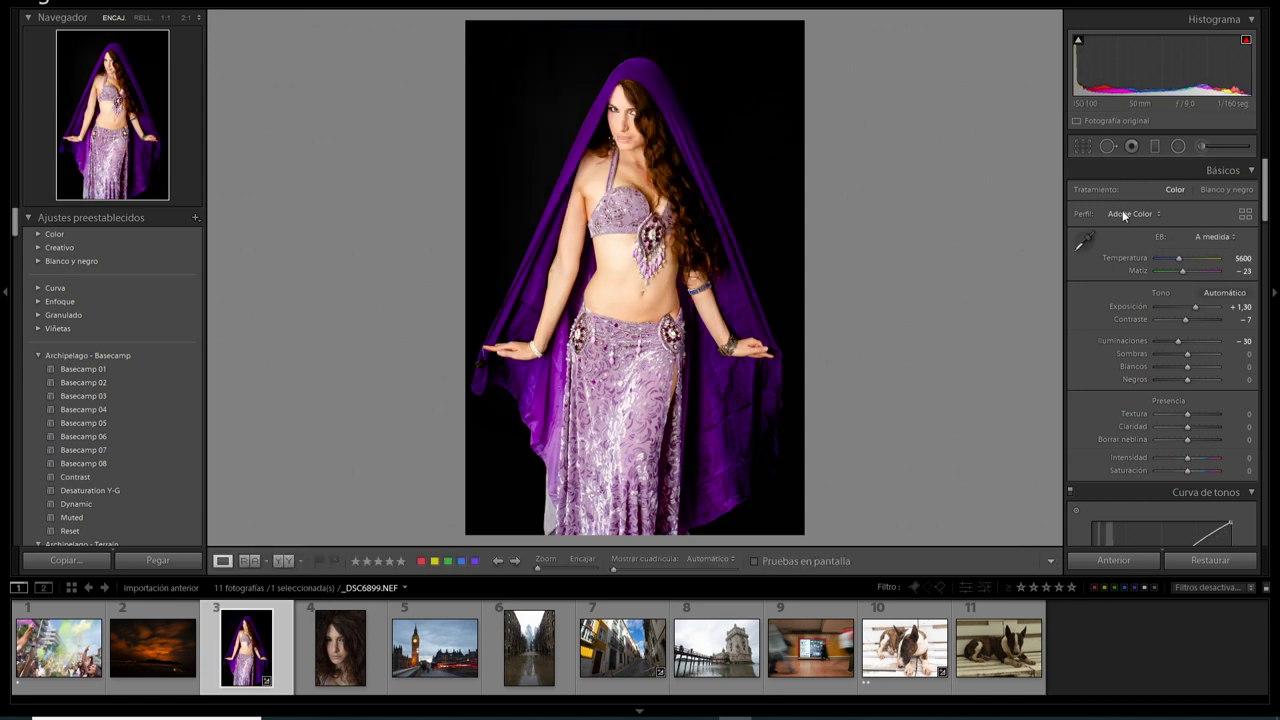
left_click(1083, 241)
left_click(520, 70)
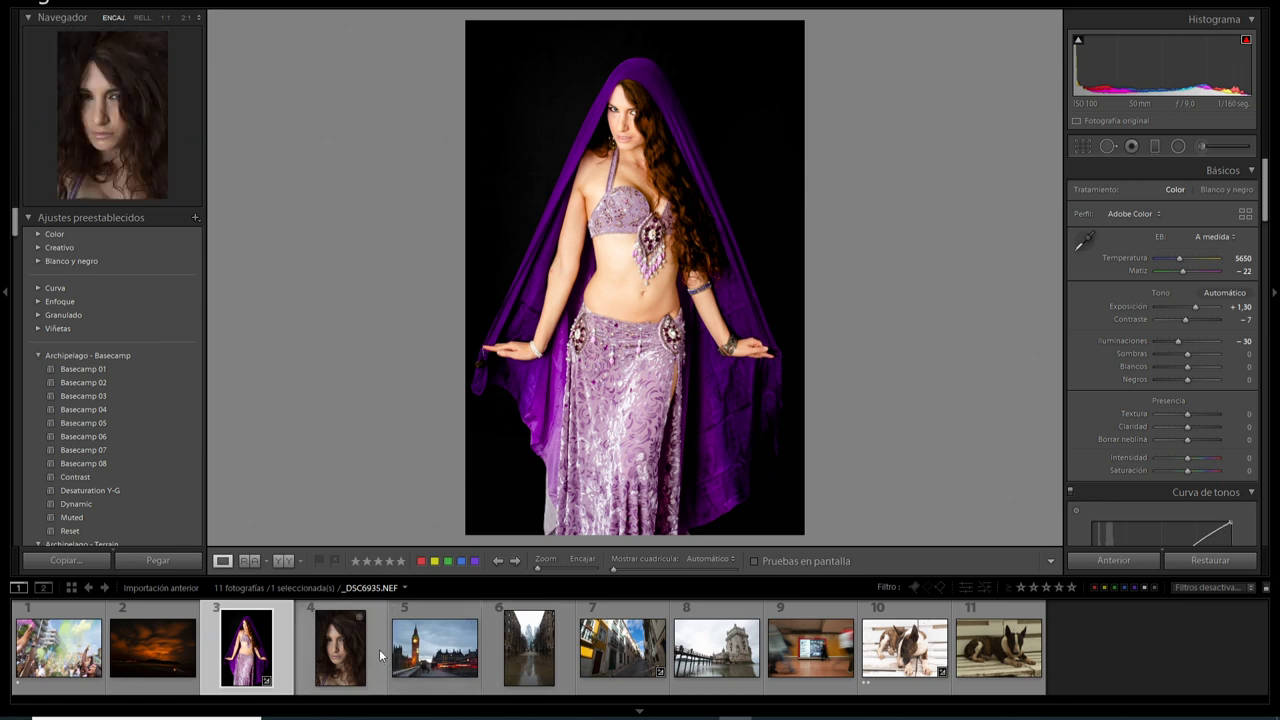
left_click(900, 650)
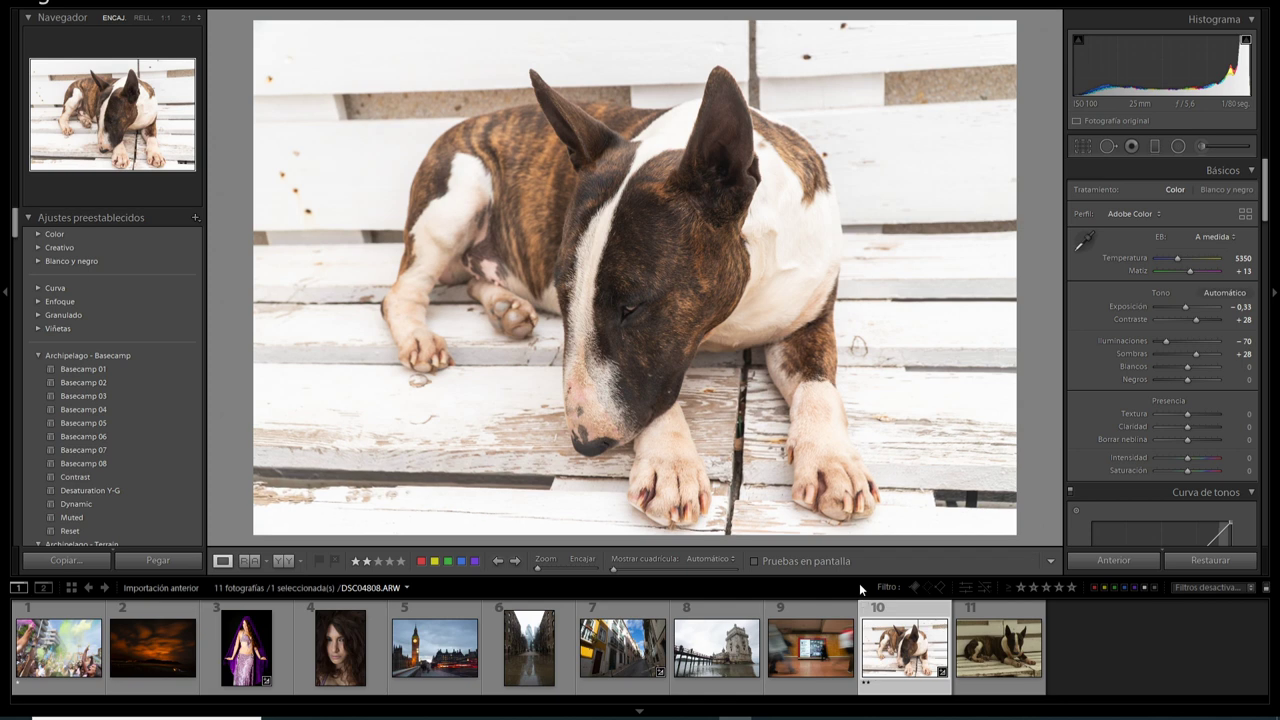
left_click(824, 682)
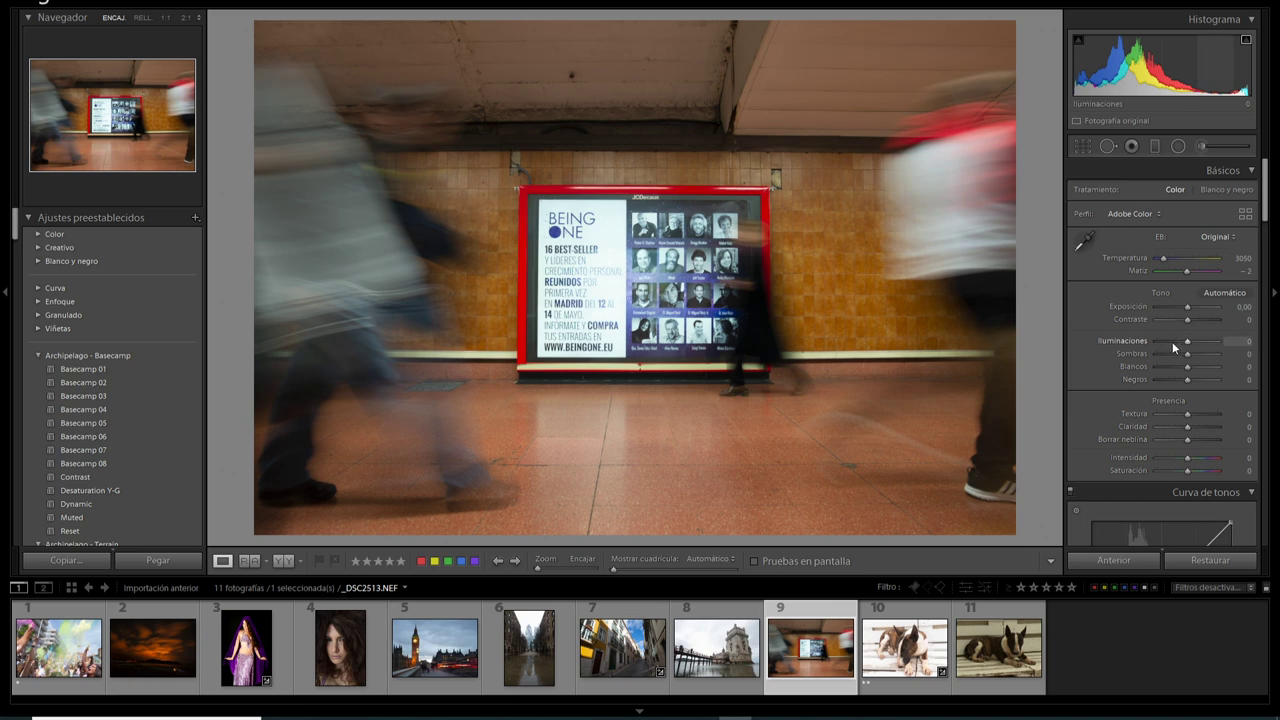
Lower the subway photo's highlights and inspect the poster at 1:1.
left_click_drag(1187, 341, 1174, 341)
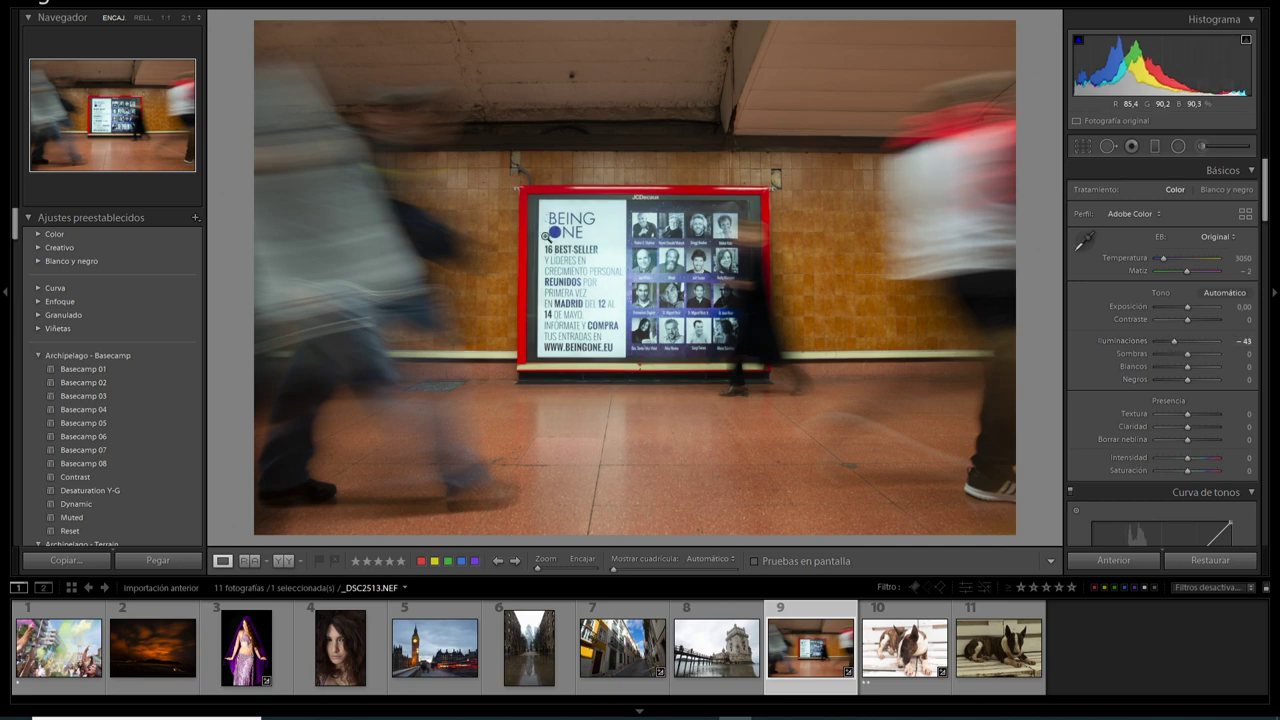
left_click(608, 232)
left_click(763, 259)
Set the subway photo's white balance to 3200 by sampling a neutral spot.
left_click(1091, 241)
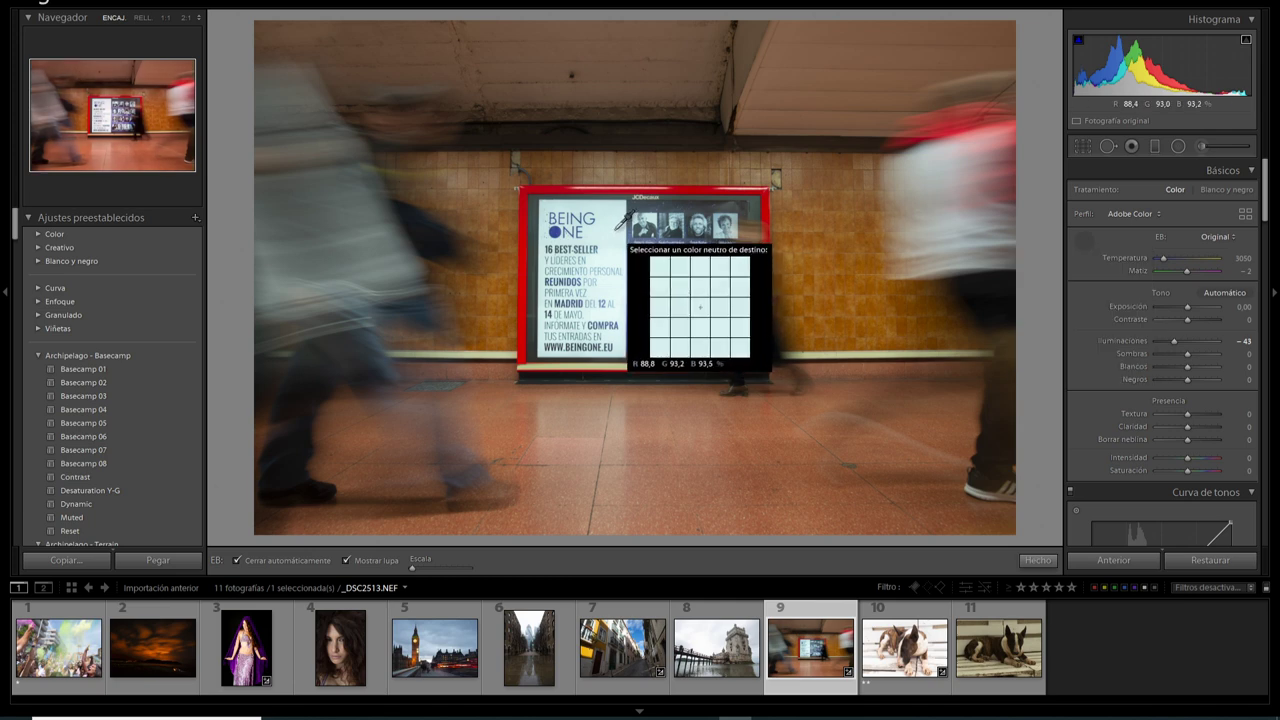
left_click(618, 228)
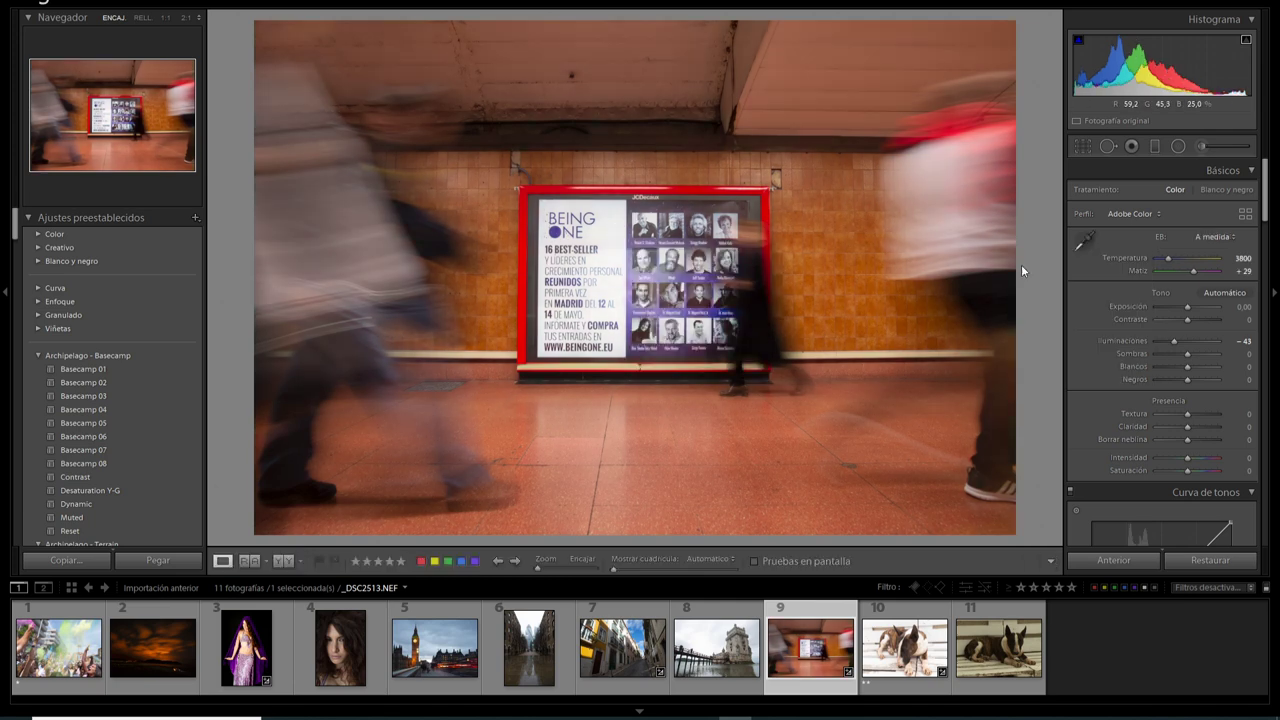
left_click(1084, 242)
left_click(928, 162)
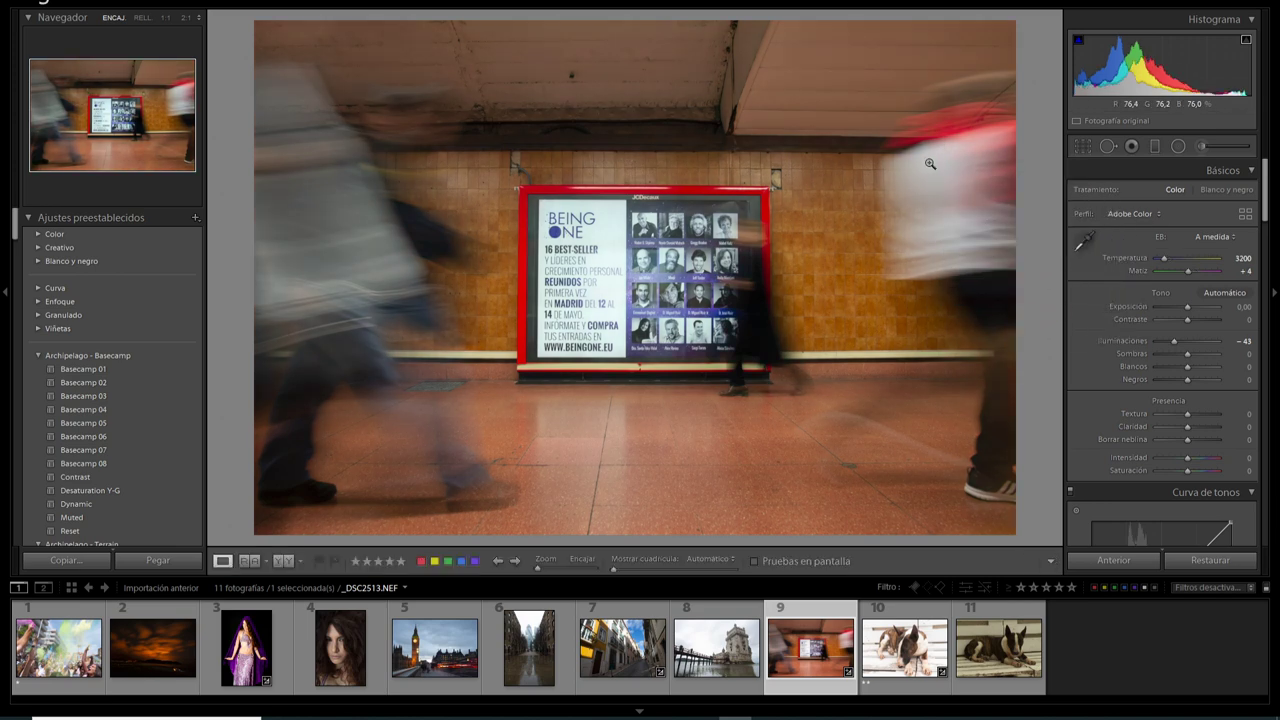
Raise the tint to +7 and reset highlights back to 0.
mouse_move(1190, 270)
left_mouse_down()
mouse_move(1170, 339)
mouse_move(1190, 342)
left_mouse_up()
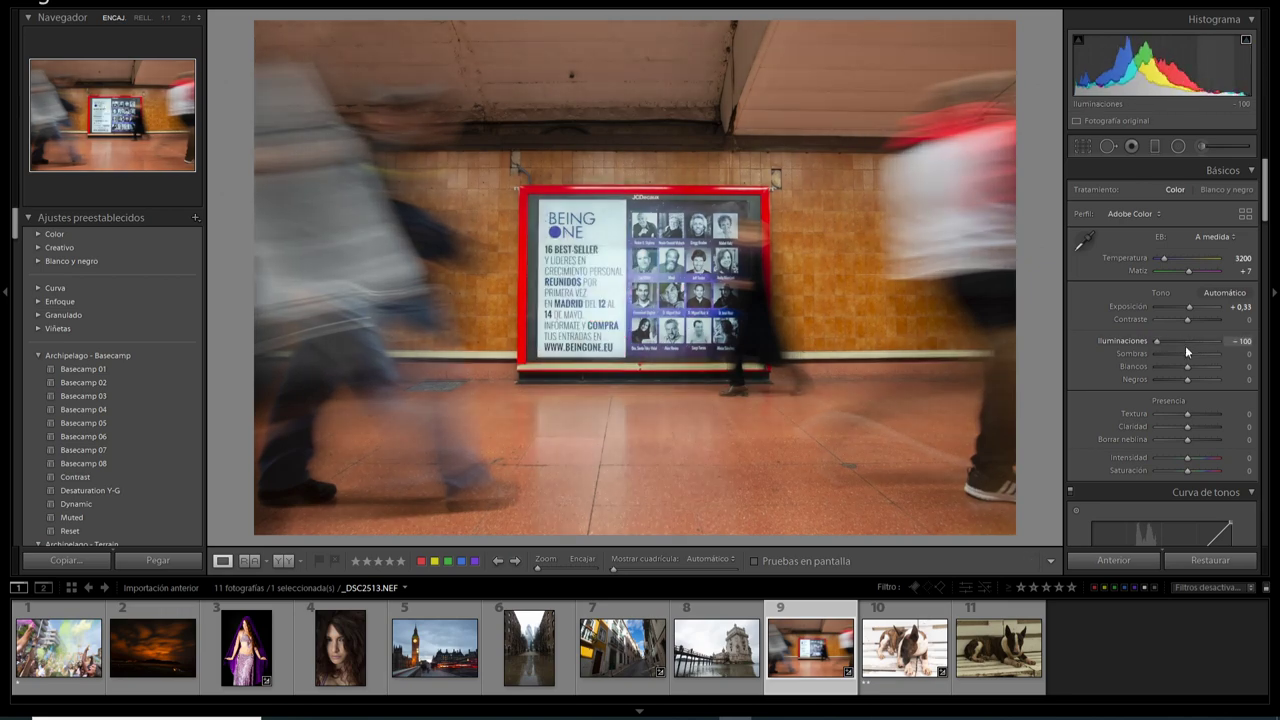
left_click_drag(1192, 342, 1108, 352)
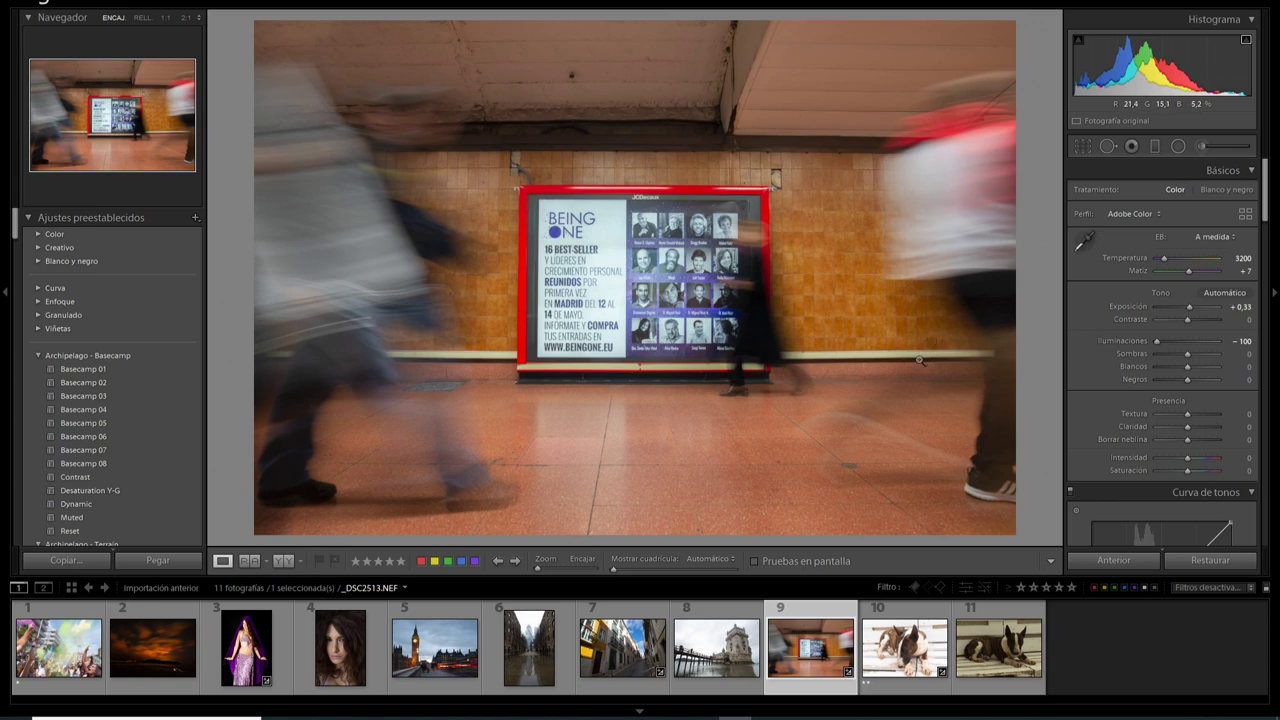
double_click(1147, 342)
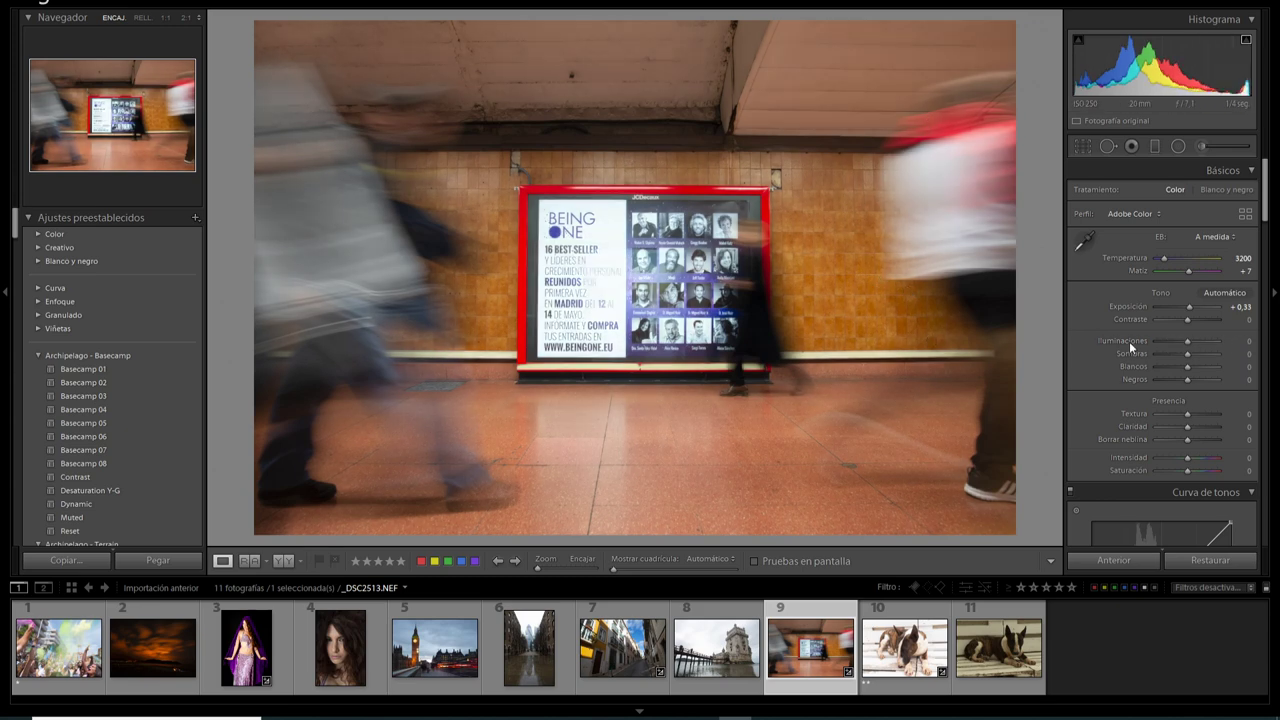
Paint an Adjustment Brush mask over the billboard at flow 100.
left_click(1200, 148)
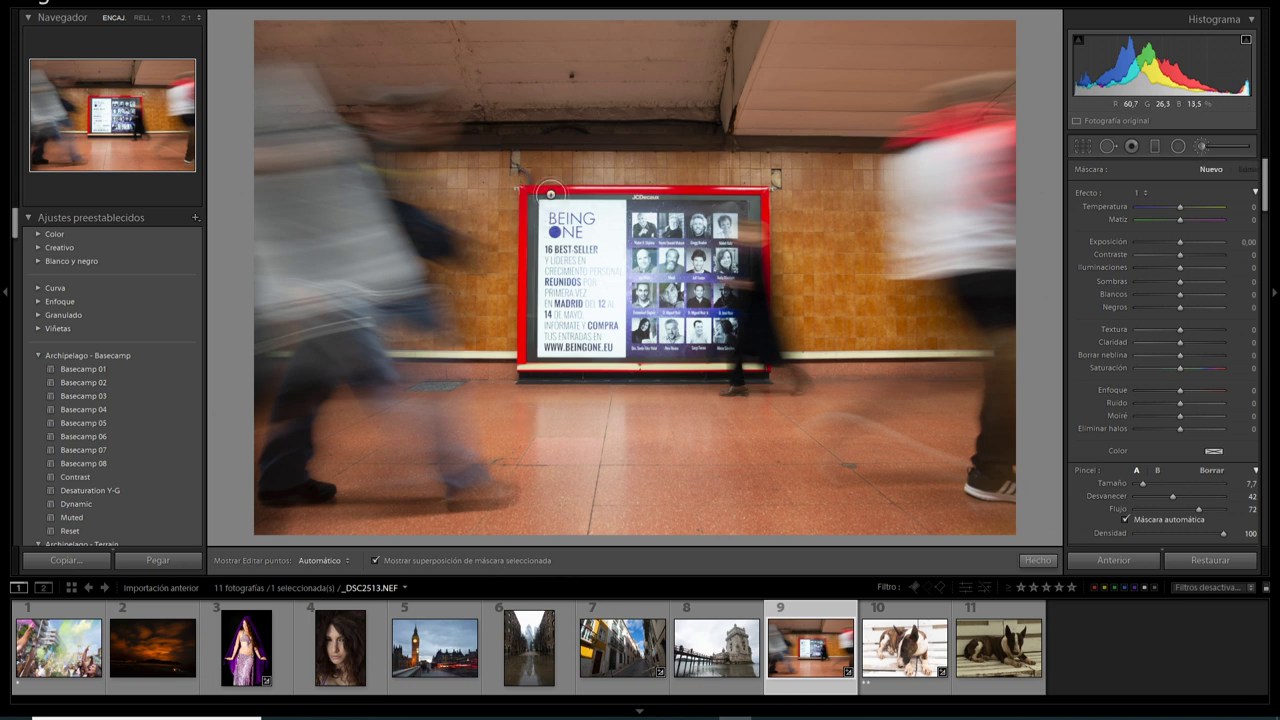
key("h")
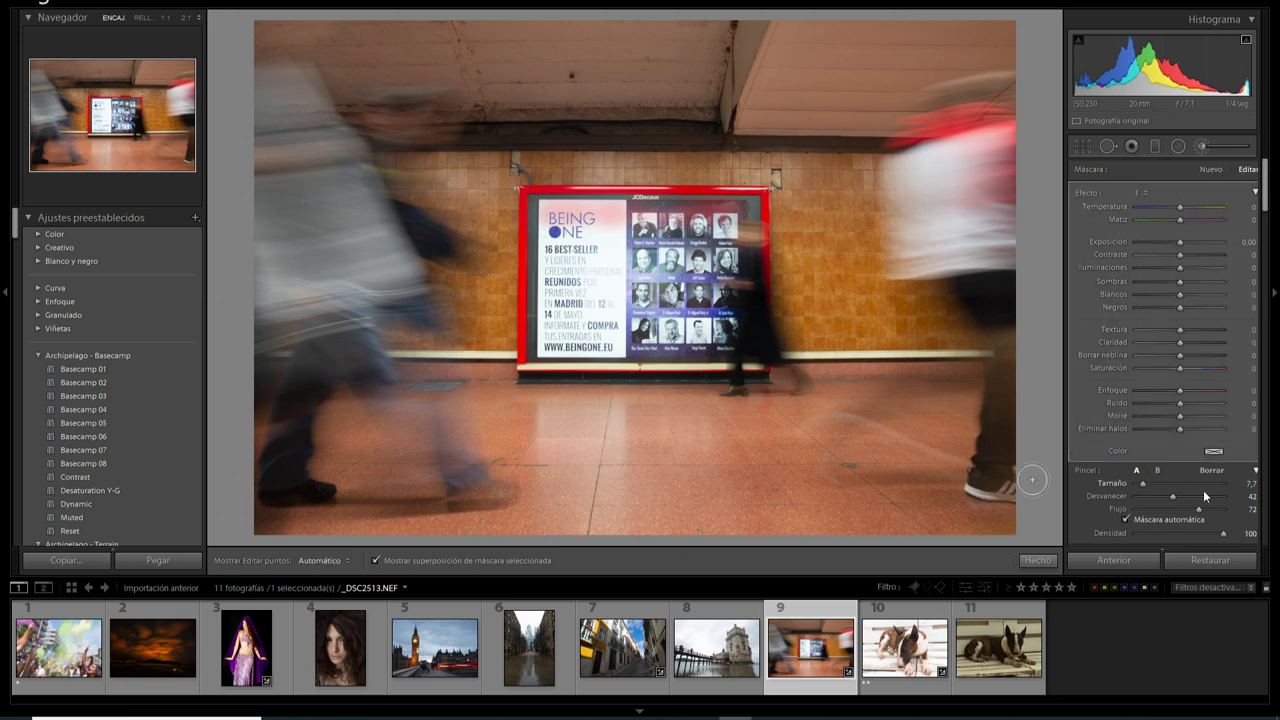
key("0")
mouse_move(544, 212)
left_mouse_down()
mouse_move(600, 216)
mouse_move(548, 350)
mouse_move(600, 276)
mouse_move(674, 345)
mouse_move(567, 197)
left_mouse_up()
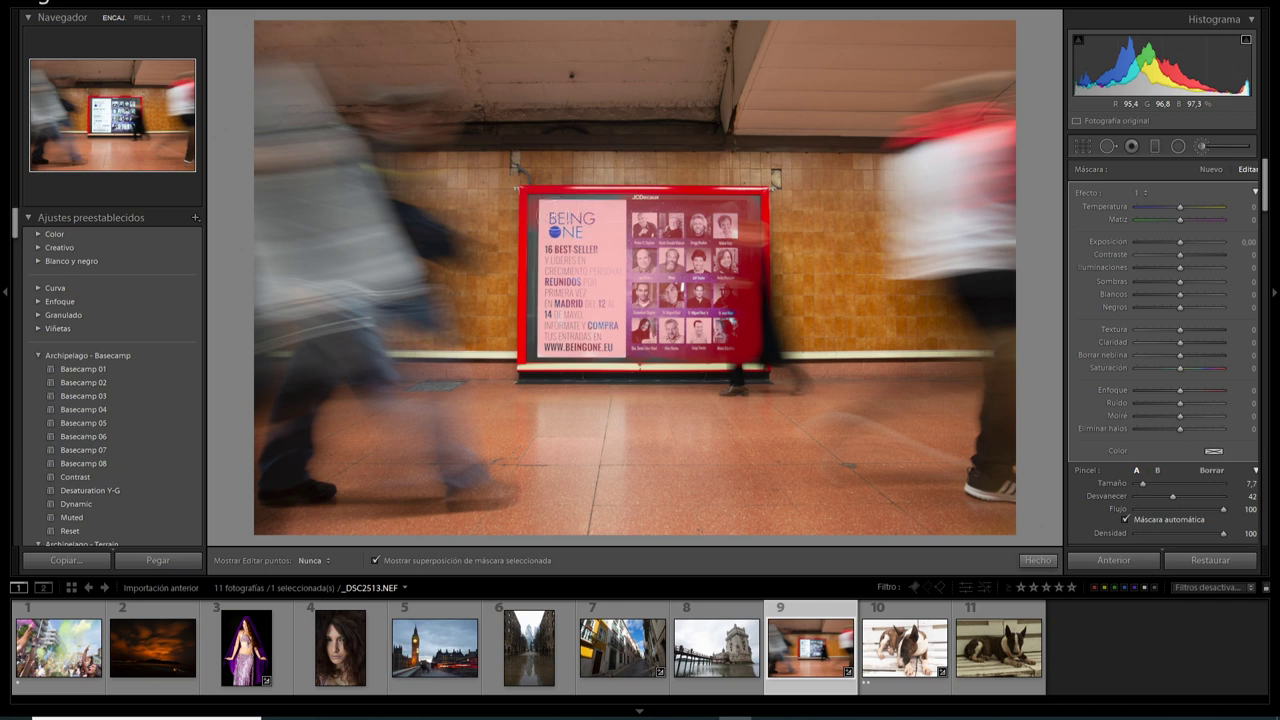
key("h")
left_click(482, 560)
Give the billboard mask tint 60, texture 24 and clarity 49, with temperature at 0.
mouse_move(1180, 219)
left_mouse_down()
mouse_move(1205, 219)
mouse_move(1172, 207)
mouse_move(1211, 207)
left_mouse_up()
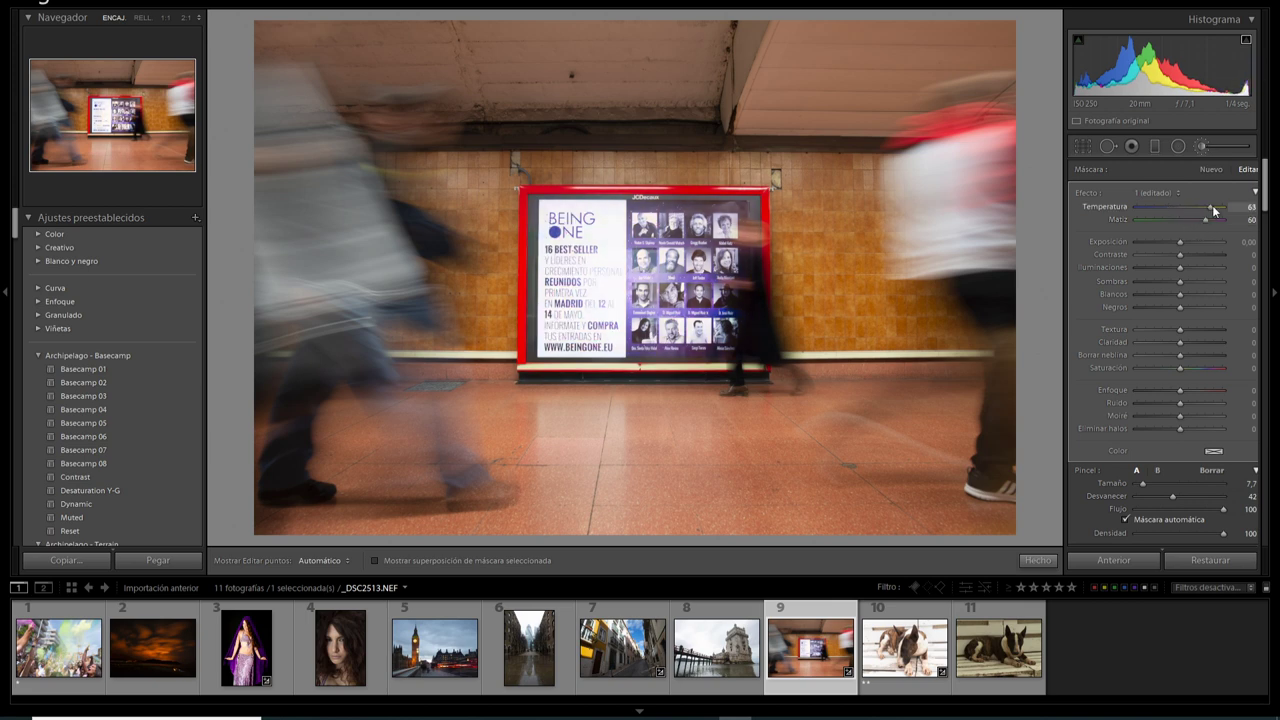
double_click(1108, 206)
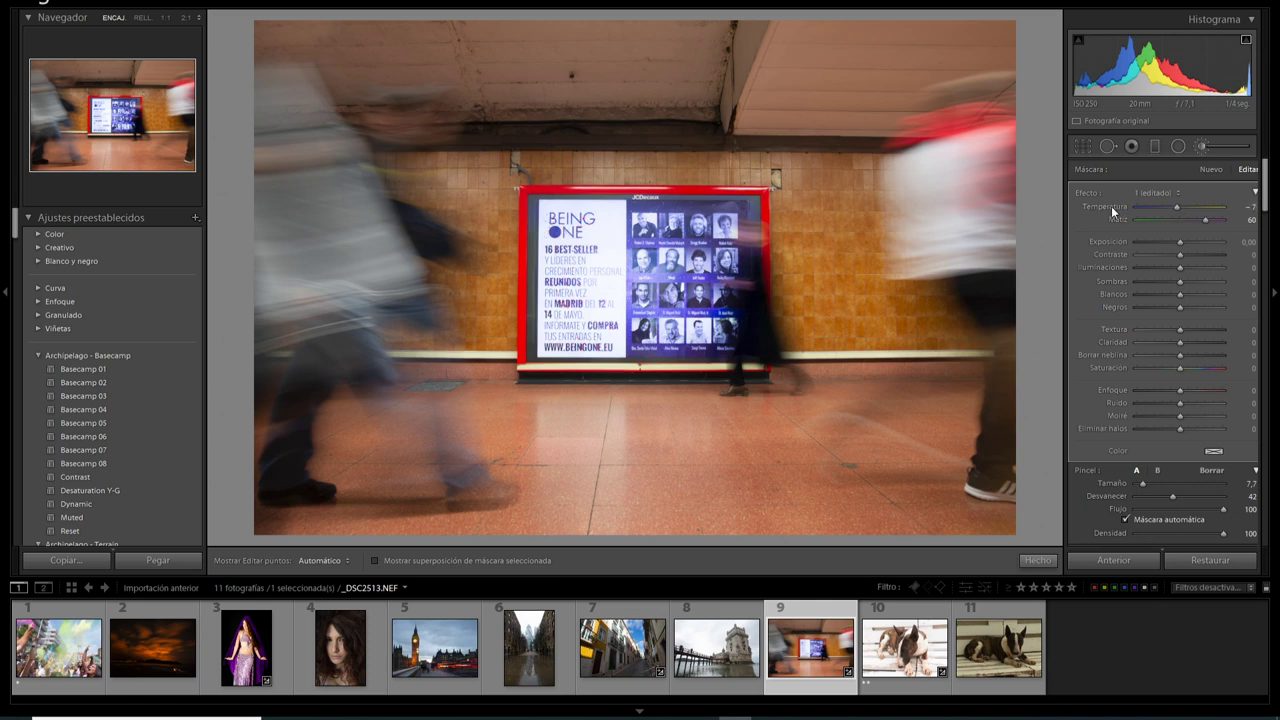
left_click(1206, 343)
left_click(1201, 342)
left_click(1190, 329)
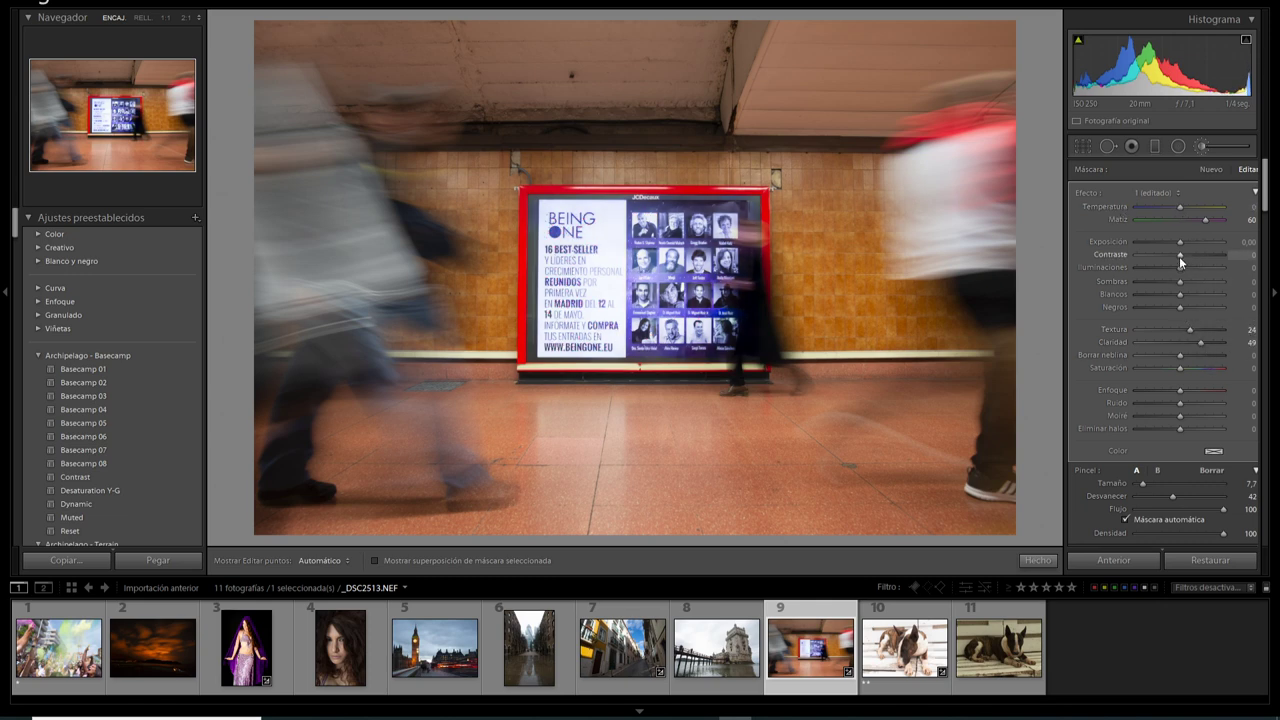
Set the mask's exposure 0,22, highlights -40 and shadows 32, and apply the brush.
left_click(1182, 242)
left_click(1162, 268)
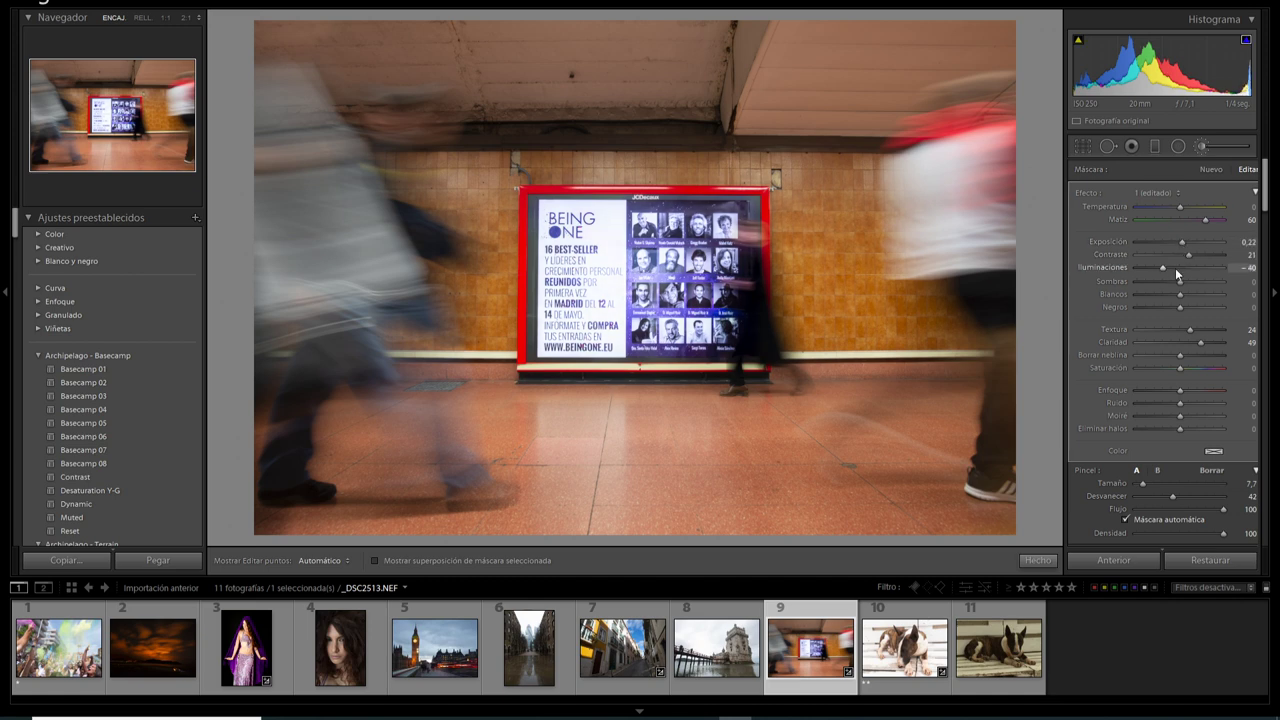
left_click(1192, 282)
left_click(1193, 282)
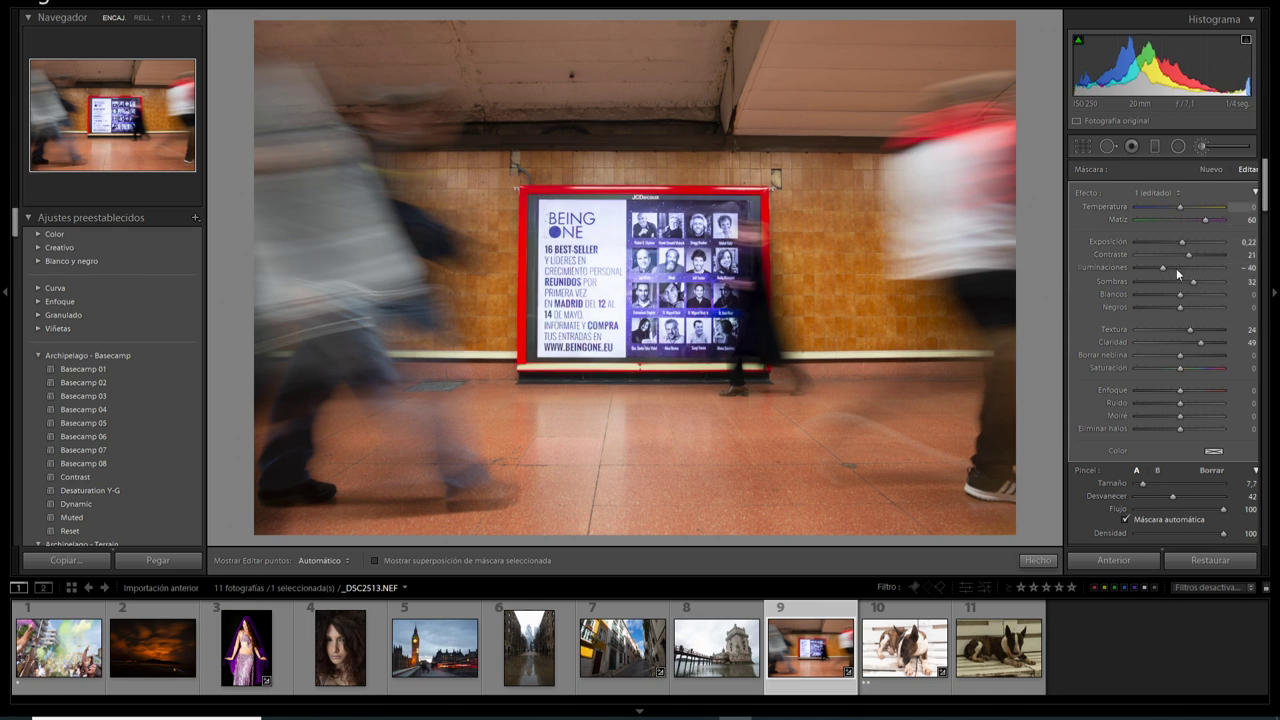
left_click(1182, 354)
left_click(1198, 148)
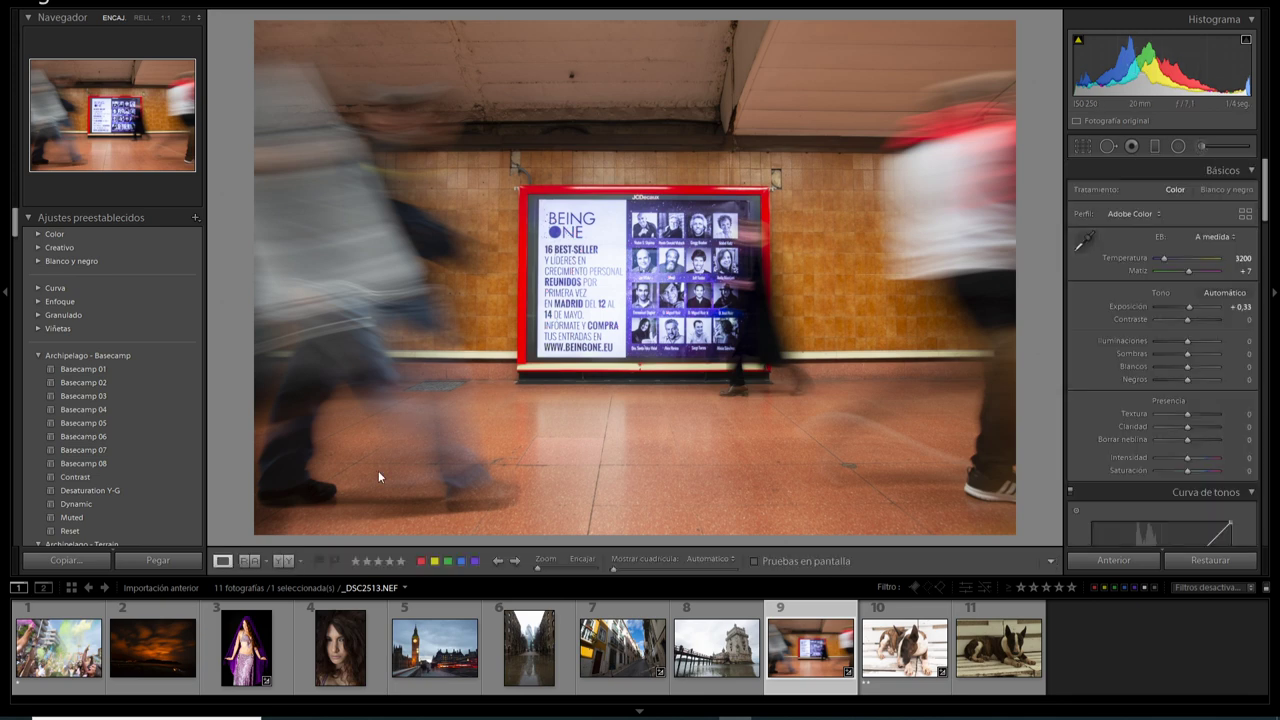
Show the subway photo as a side-by-side Before/After, checking the billboard at 1:1.
left_click(284, 561)
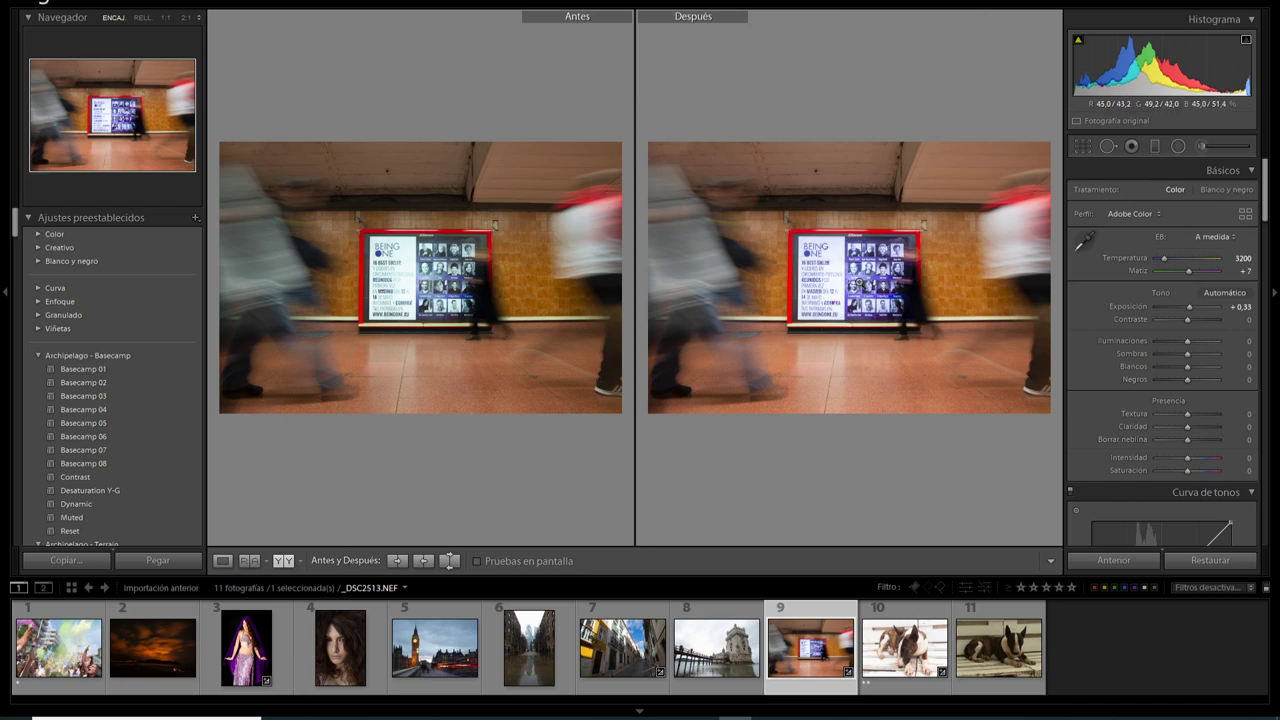
left_click(863, 284)
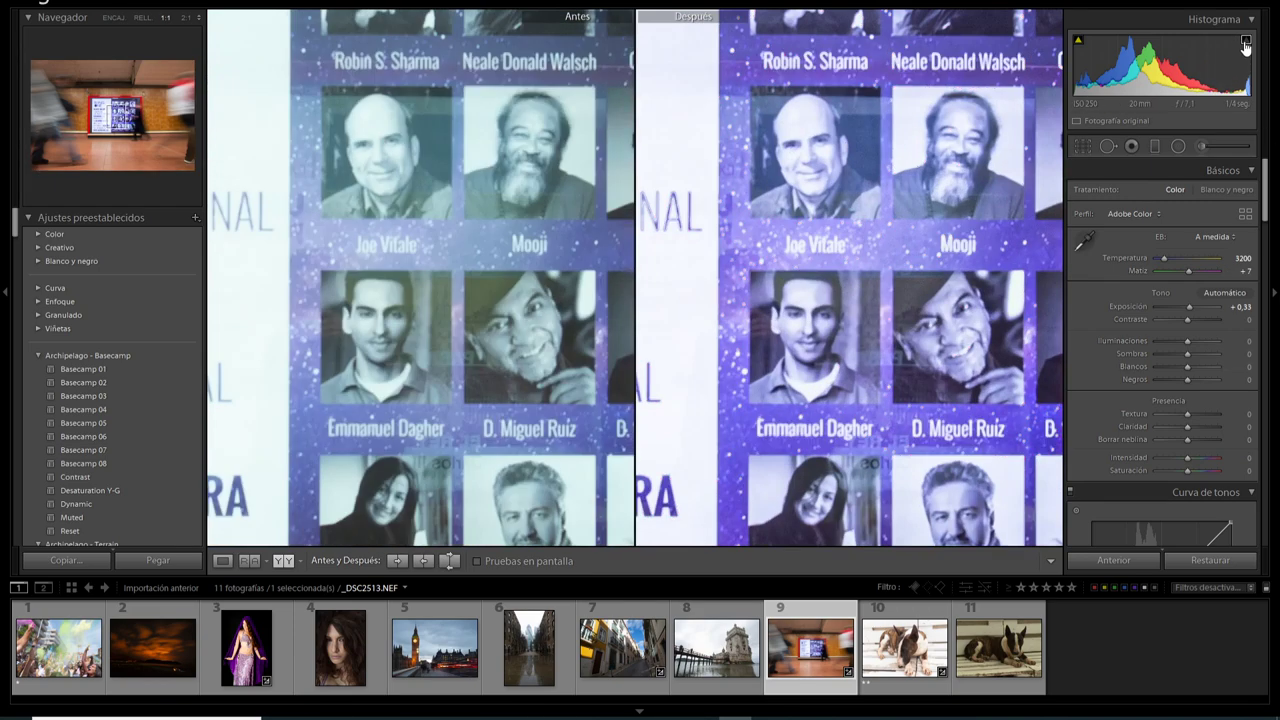
left_click(838, 309)
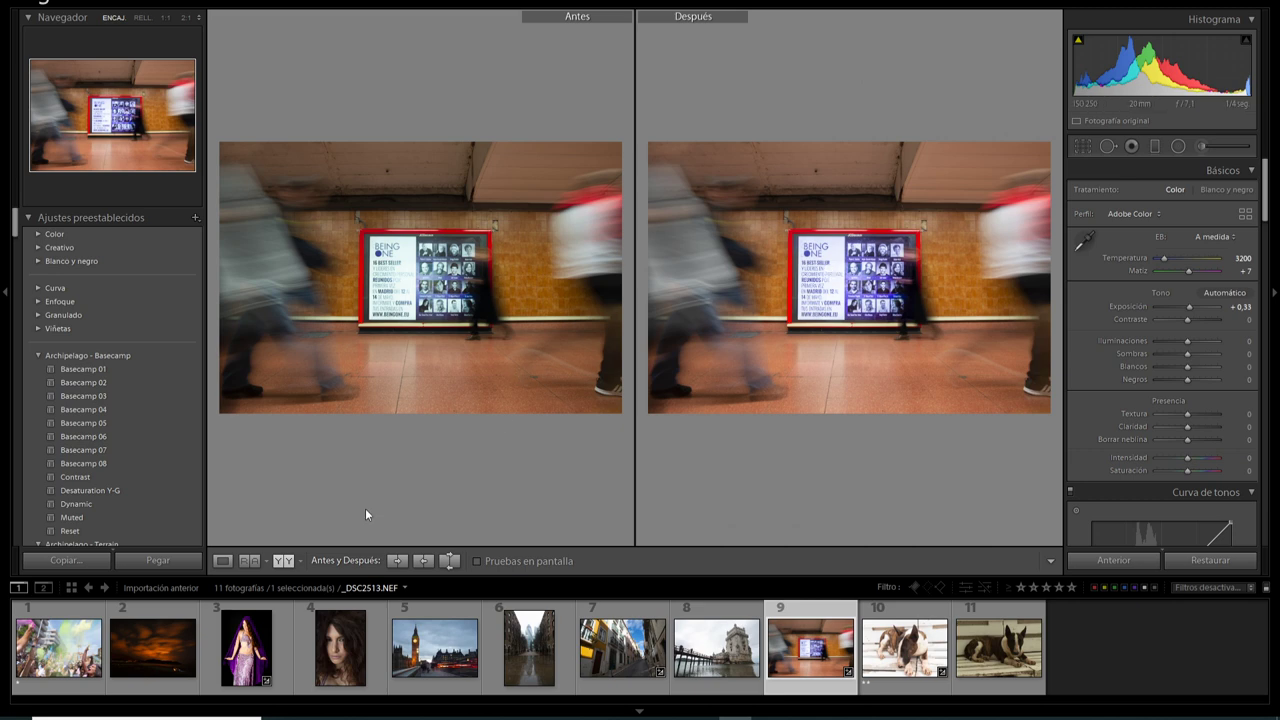
Open portrait _DSC6935.NEF in Loupe view and reset its exposure and highlights to 0.
left_click(320, 631)
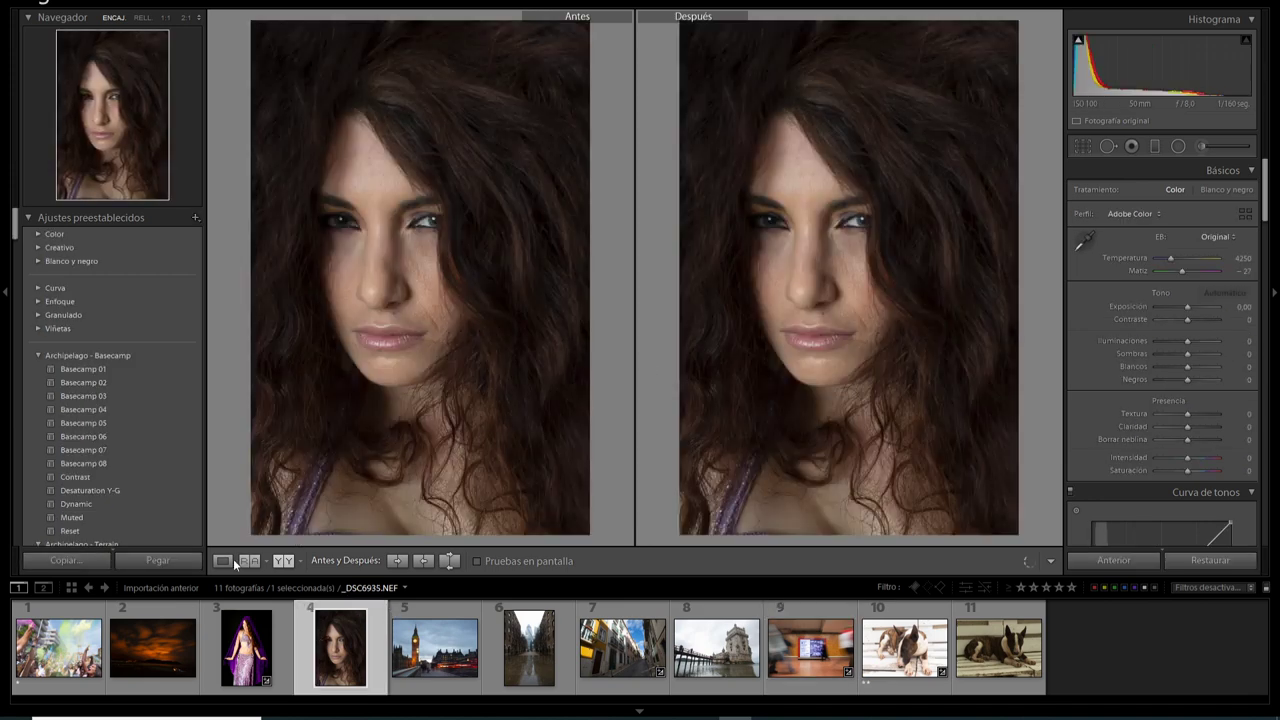
left_click(230, 561)
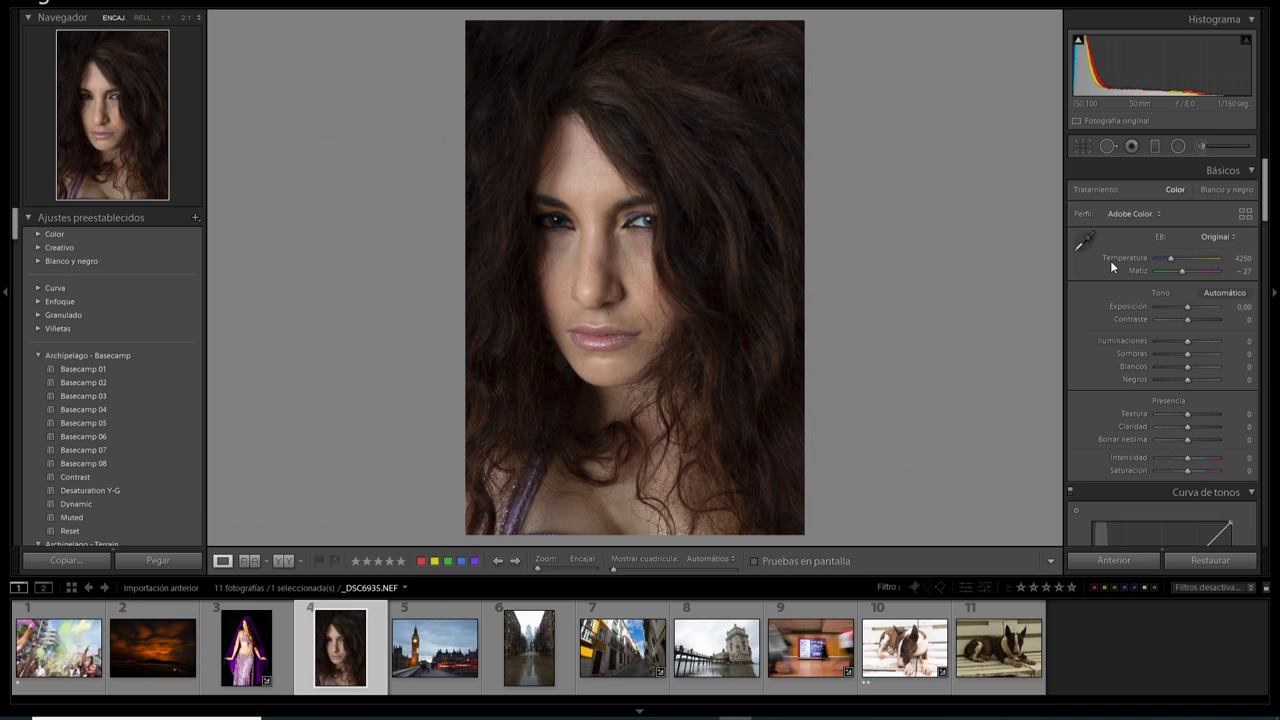
left_click_drag(1185, 306, 1194, 342)
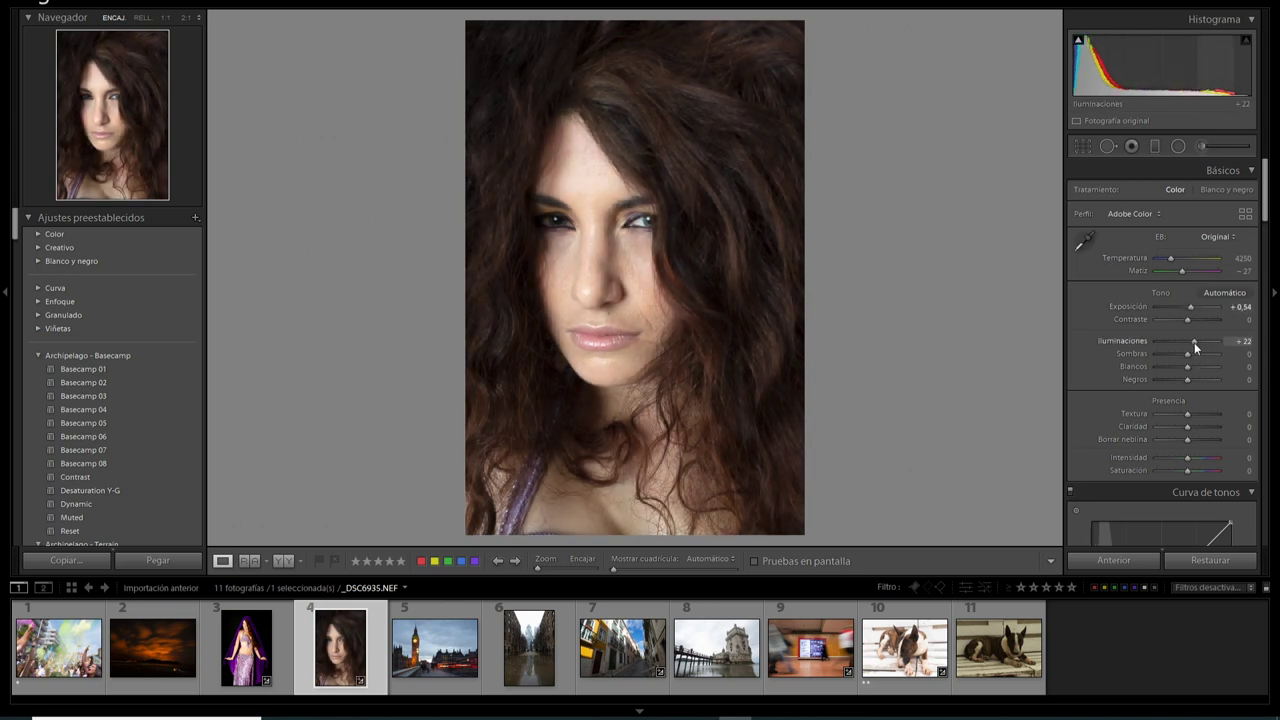
double_click(1133, 342)
double_click(1134, 306)
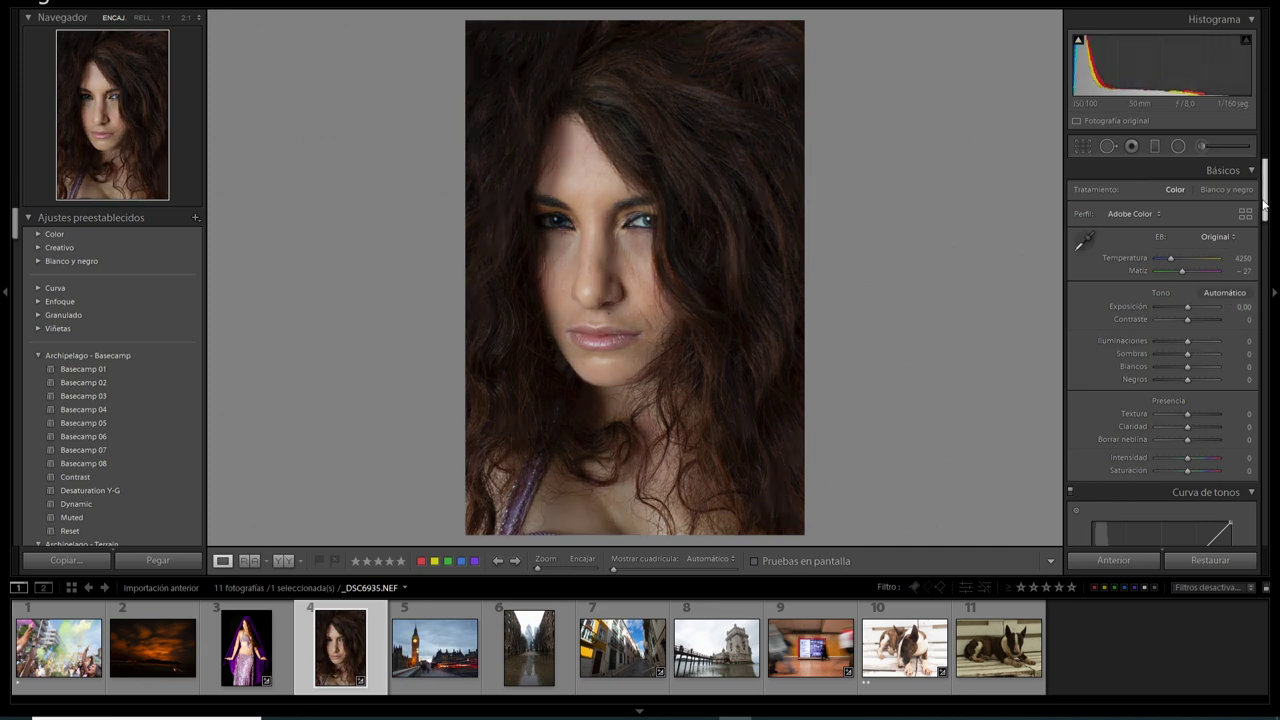
Raise the HSL luminance of the orange and yellow skin tones.
left_click_drag(1264, 195, 1263, 300)
scroll(1220, 230, "up", 1)
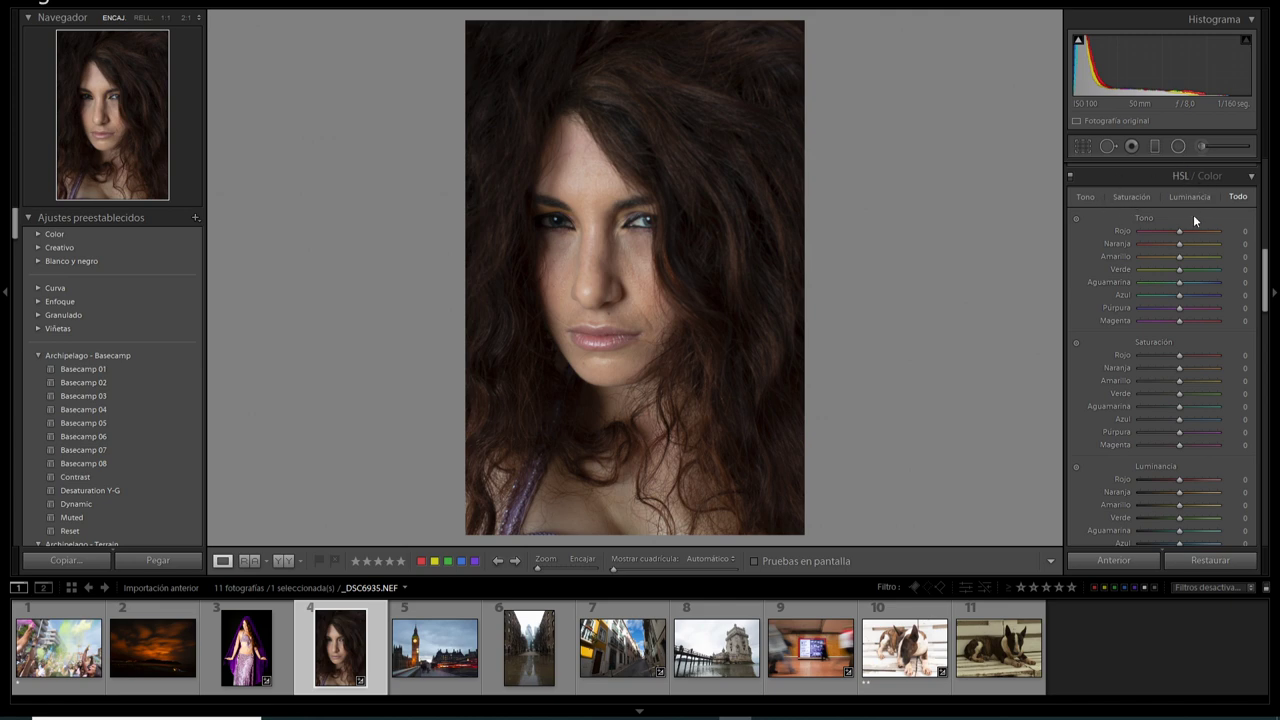
scroll(1173, 333, "down", 4)
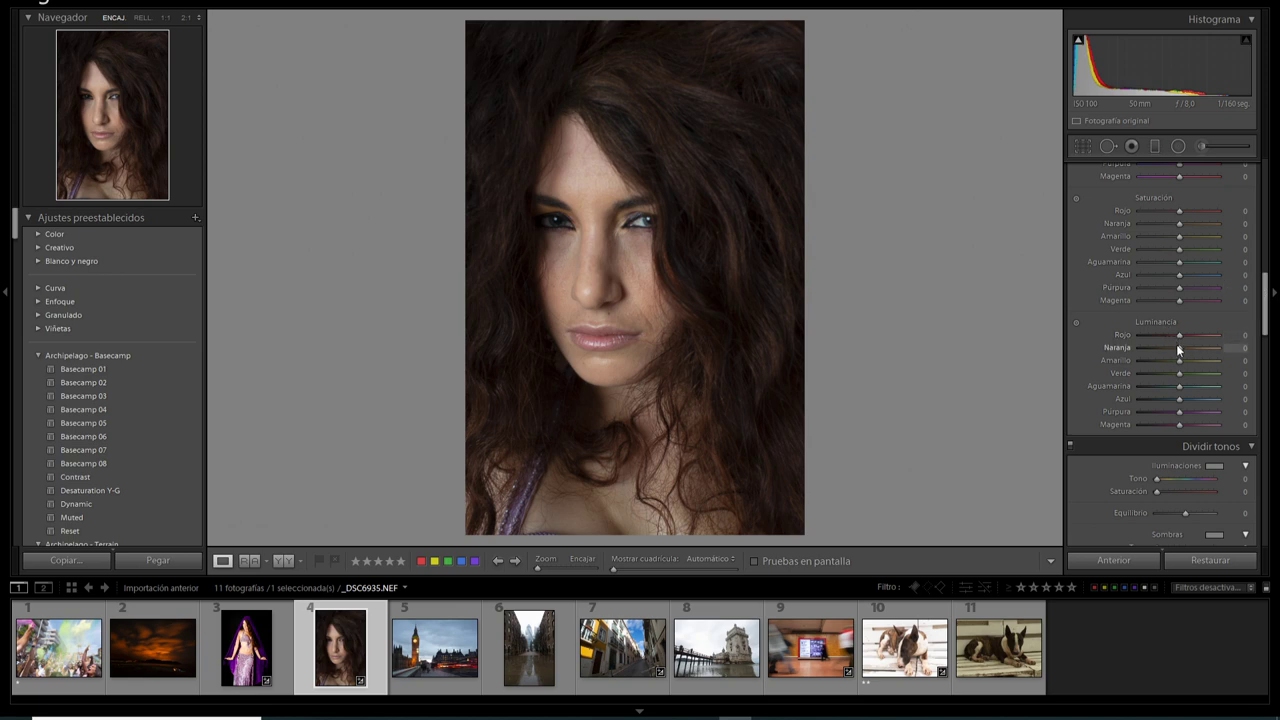
left_click_drag(1178, 347, 1204, 348)
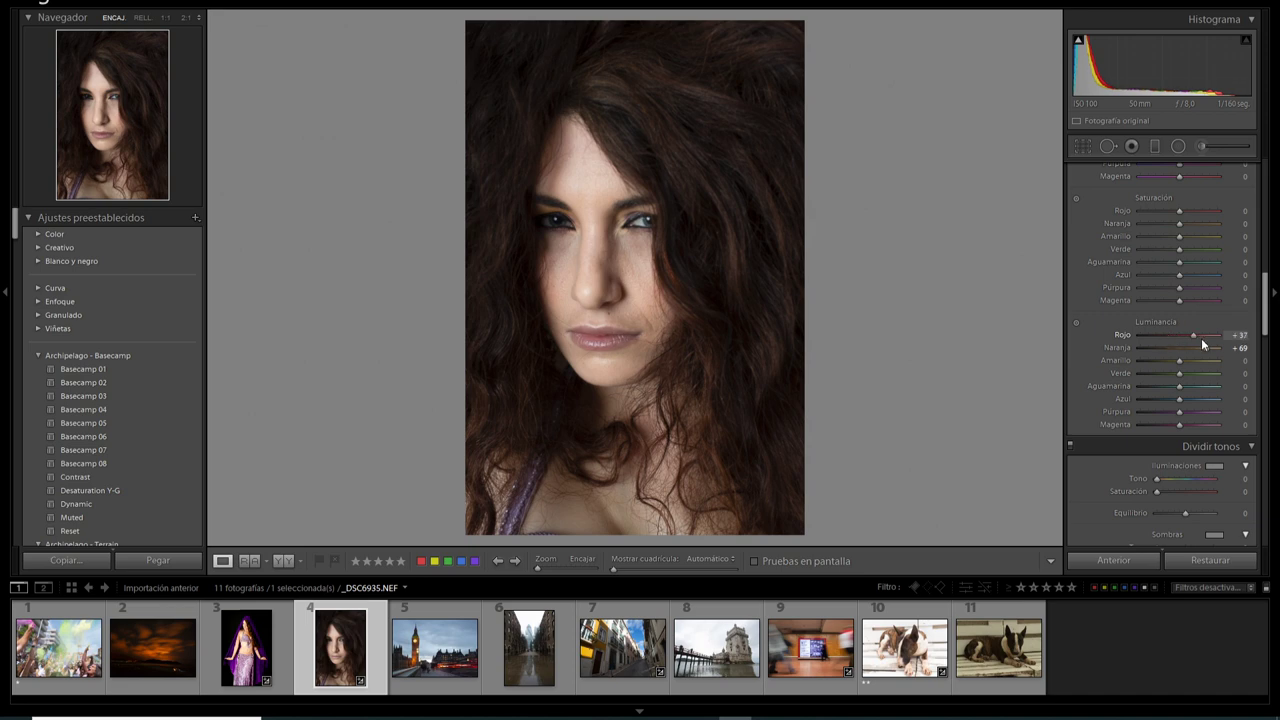
mouse_move(1204, 336)
left_mouse_down()
mouse_move(1204, 366)
mouse_move(1172, 362)
mouse_move(1209, 364)
left_mouse_up()
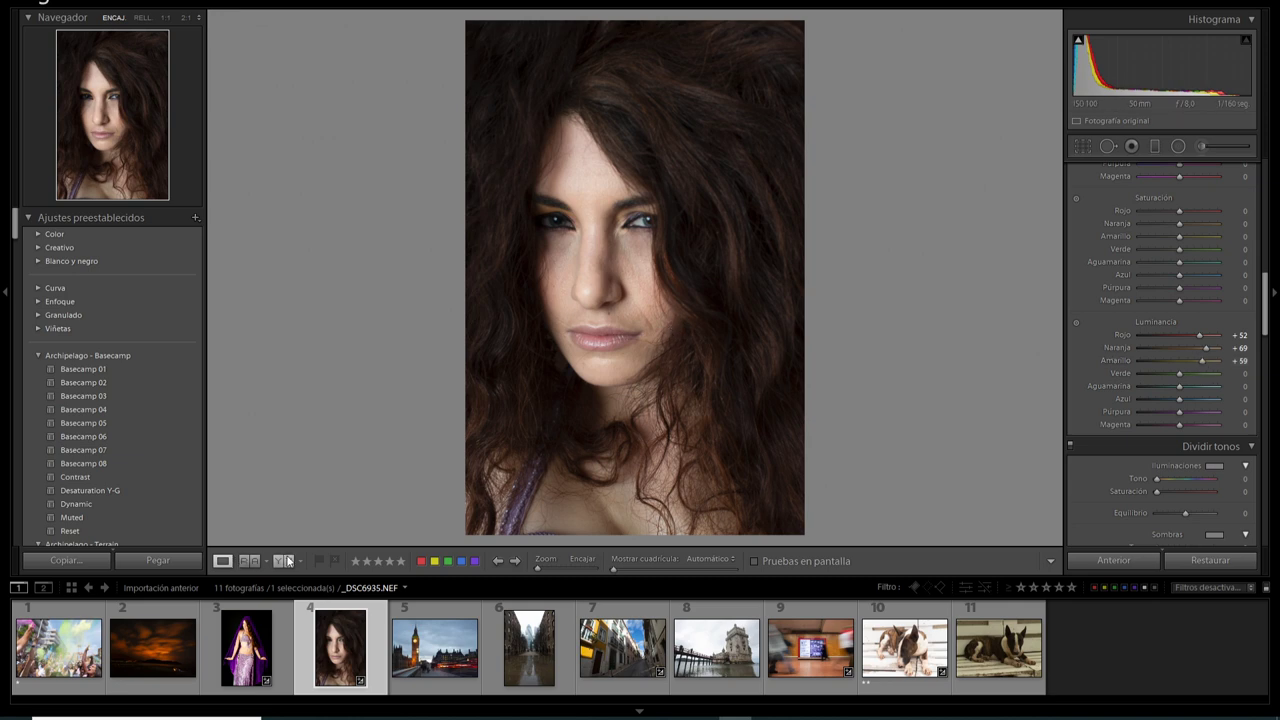
In Before/After view, fine-tune orange luminance, reset yellow to 0, and inspect the skin at 1:1.
left_click(288, 561)
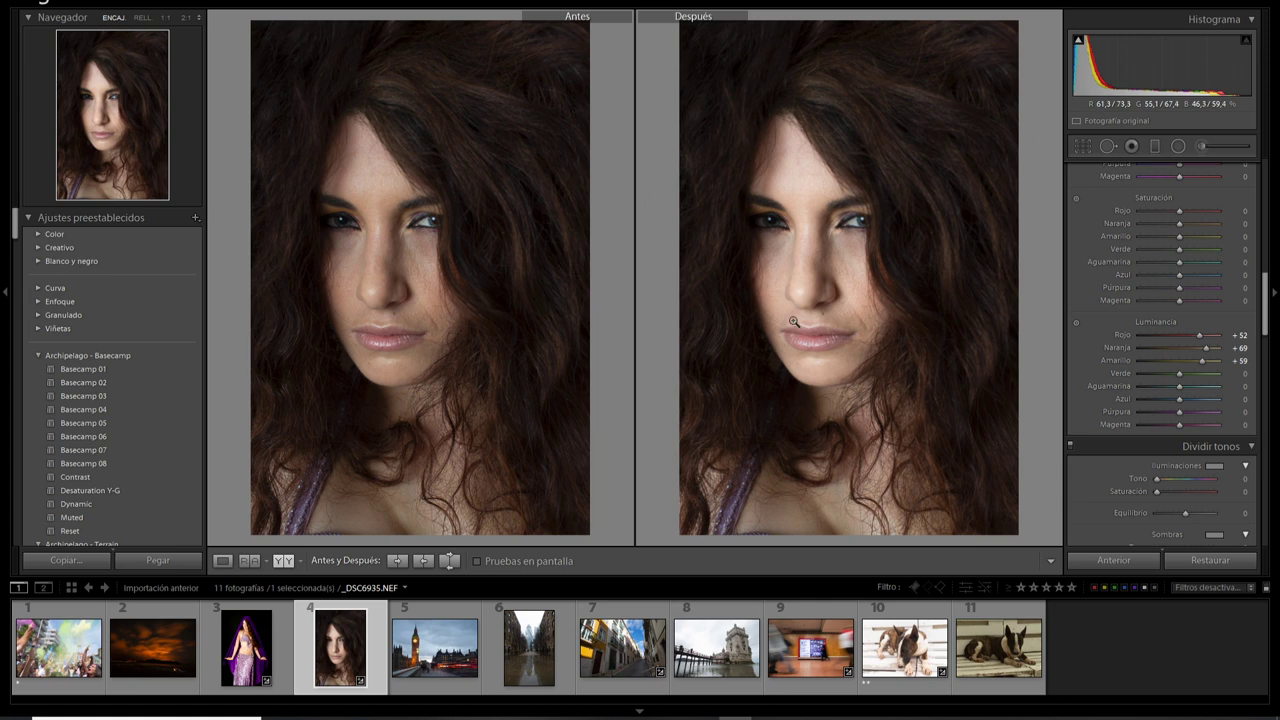
left_click_drag(1198, 341, 1146, 338)
left_click(1161, 348)
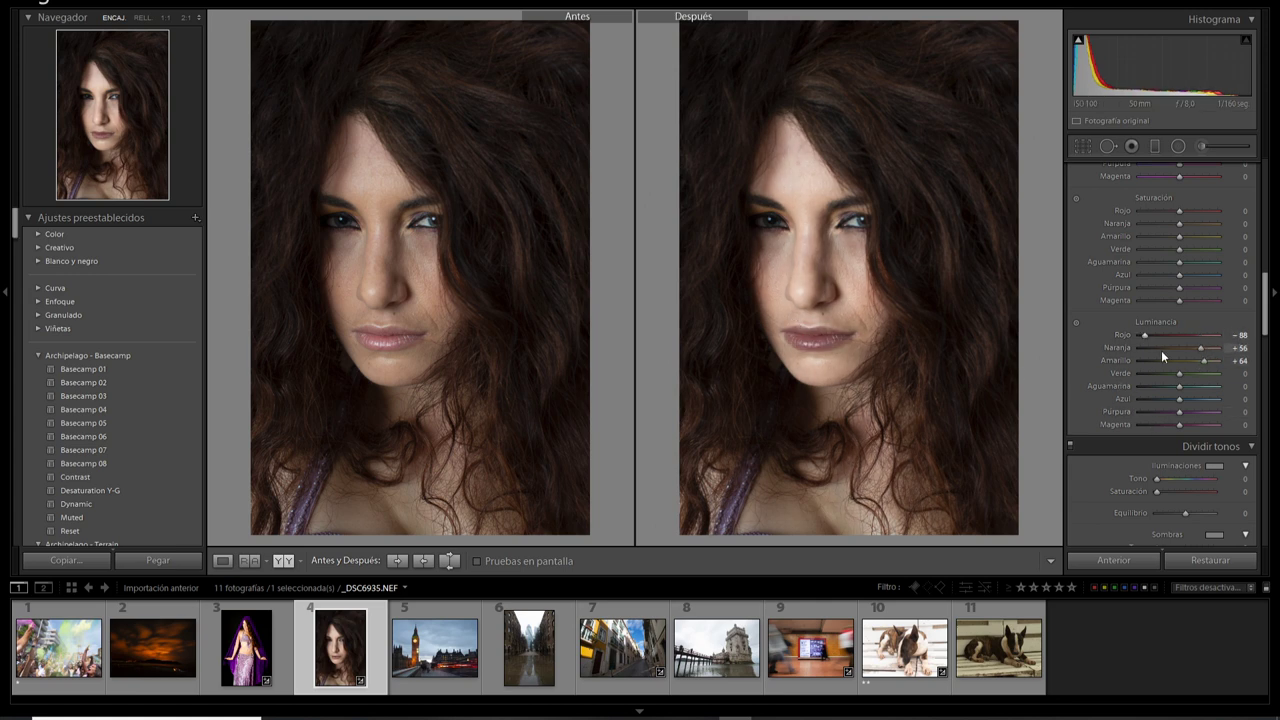
left_click(1165, 361)
double_click(1160, 358)
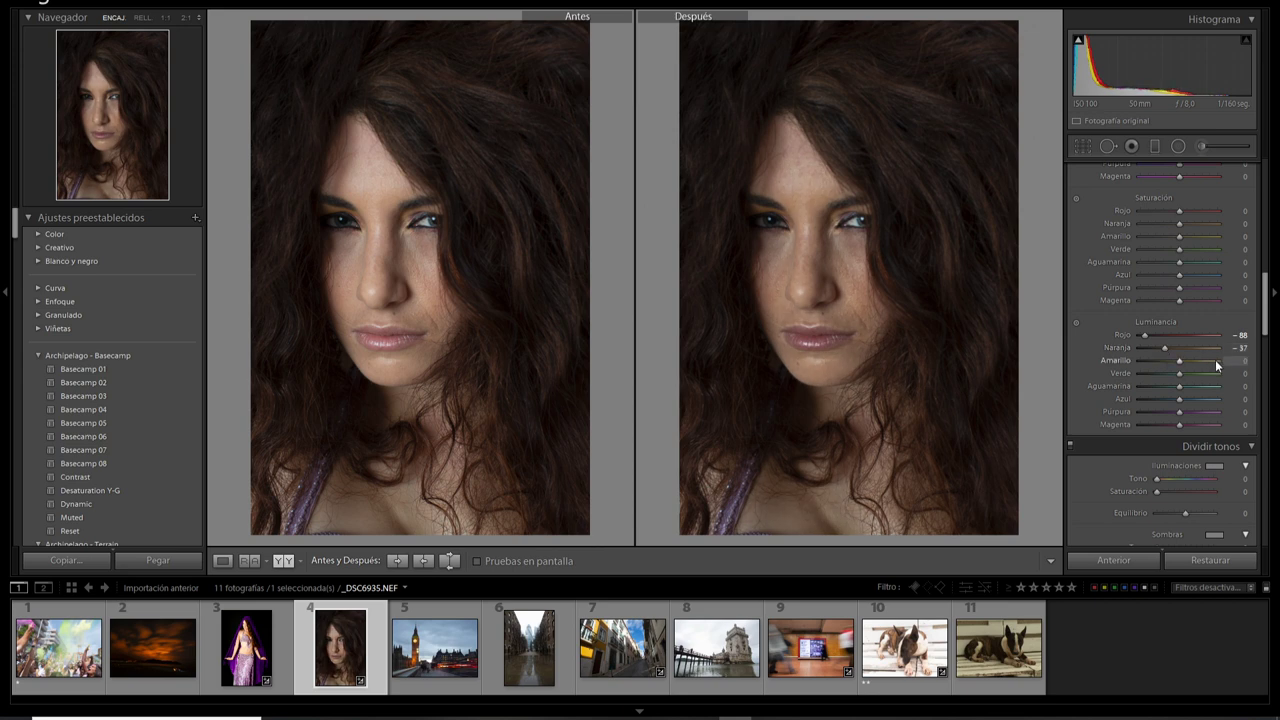
mouse_move(1164, 347)
left_mouse_down()
mouse_move(1143, 346)
mouse_move(1184, 335)
left_mouse_up()
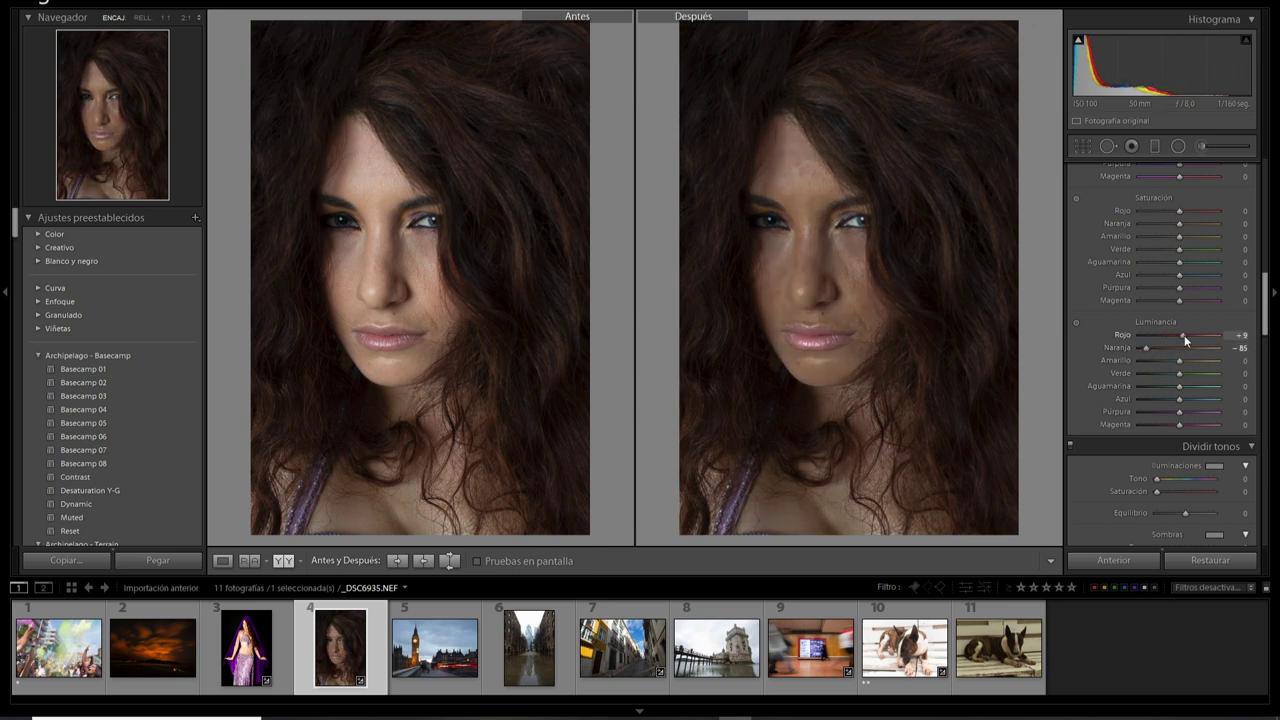
left_click(806, 257)
left_click(846, 266)
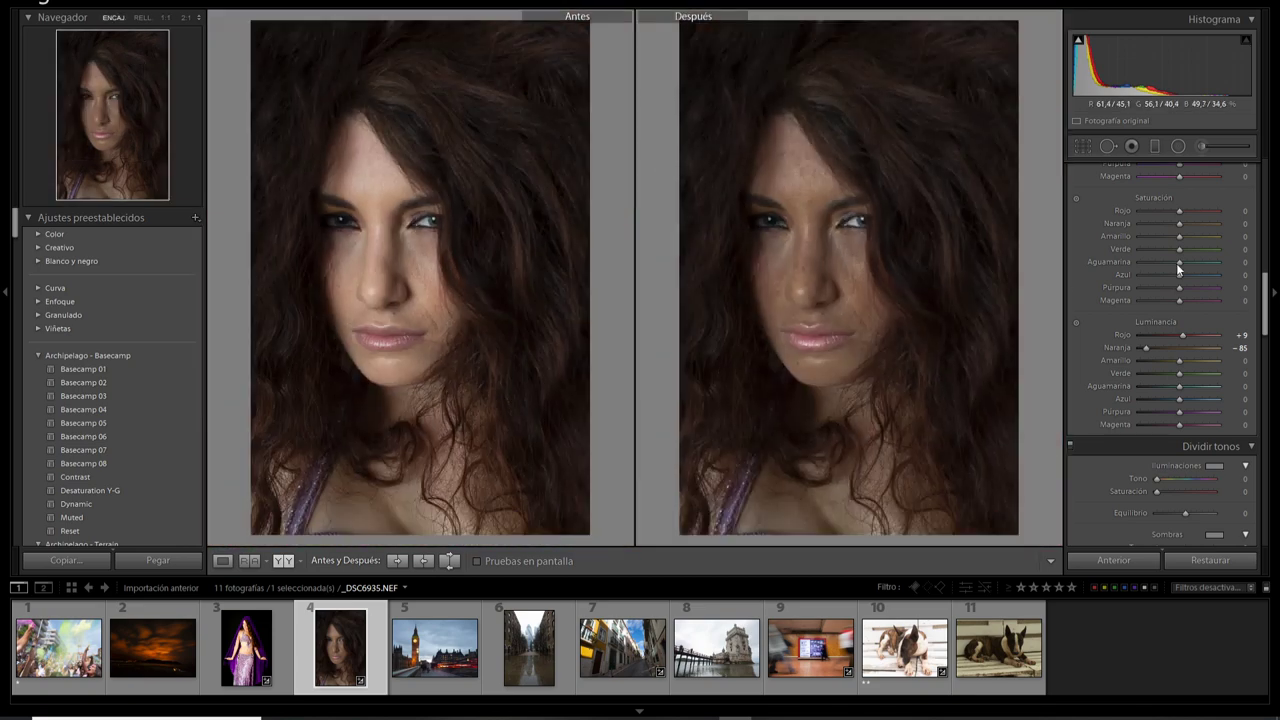
left_click_drag(1153, 350, 1198, 352)
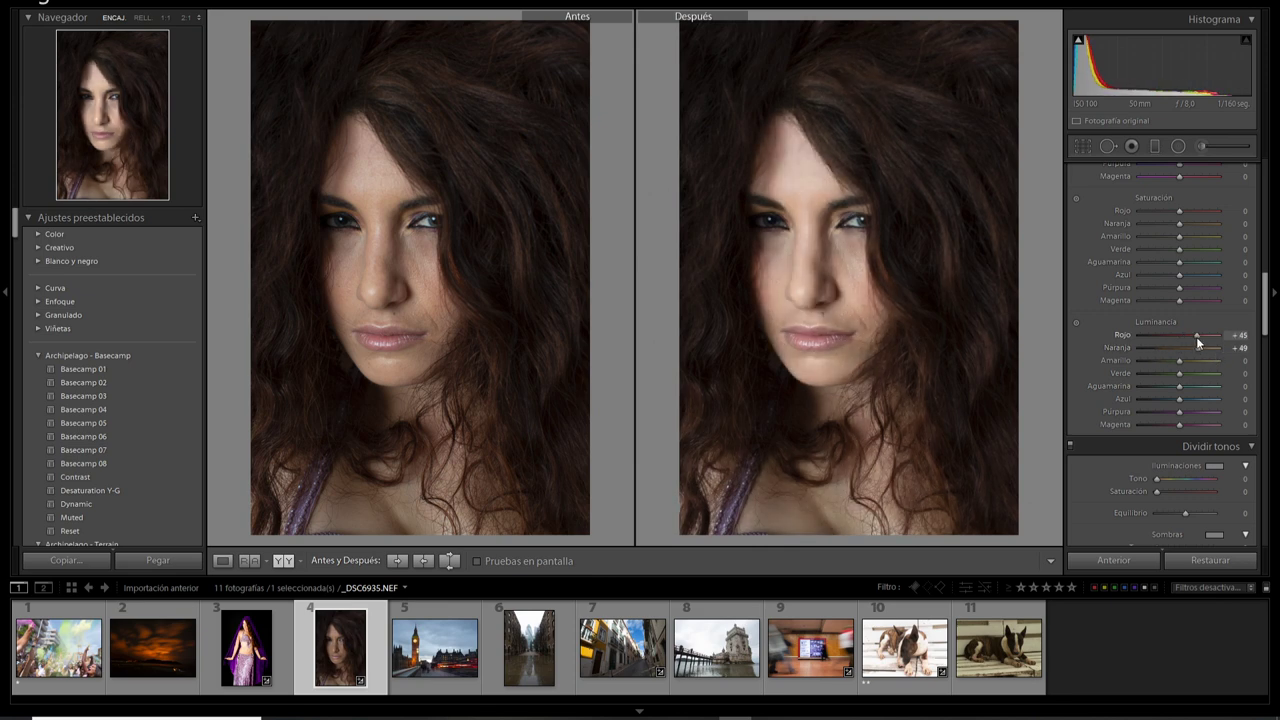